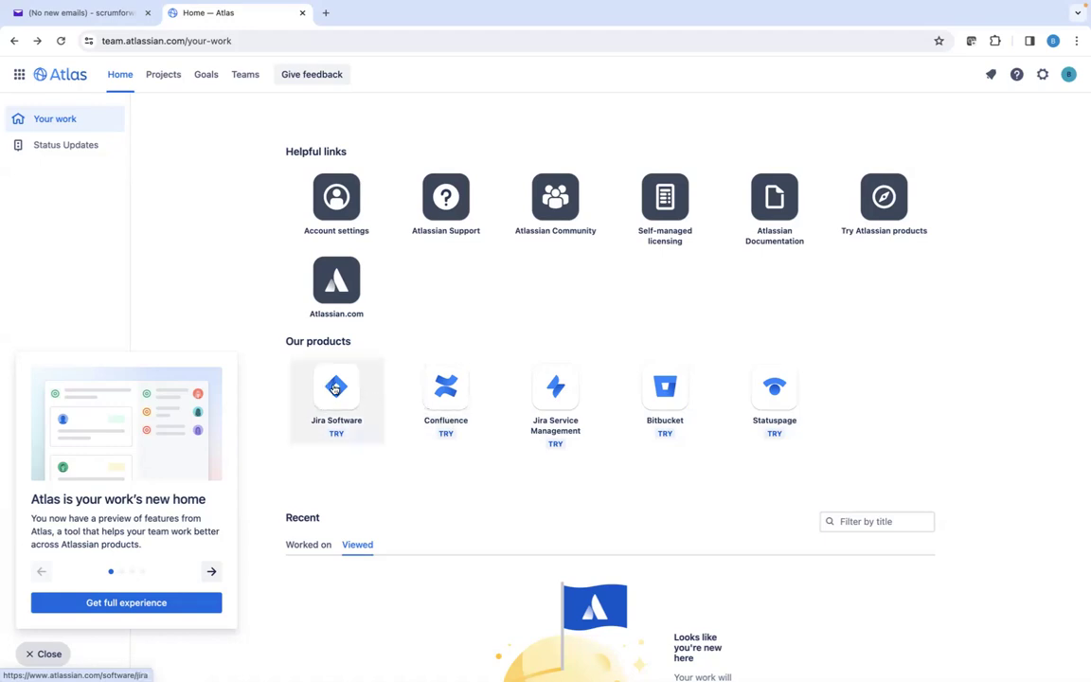
Reach the Jira Software product page via the Our products tile and Products menu, then check My products.
click(336, 393)
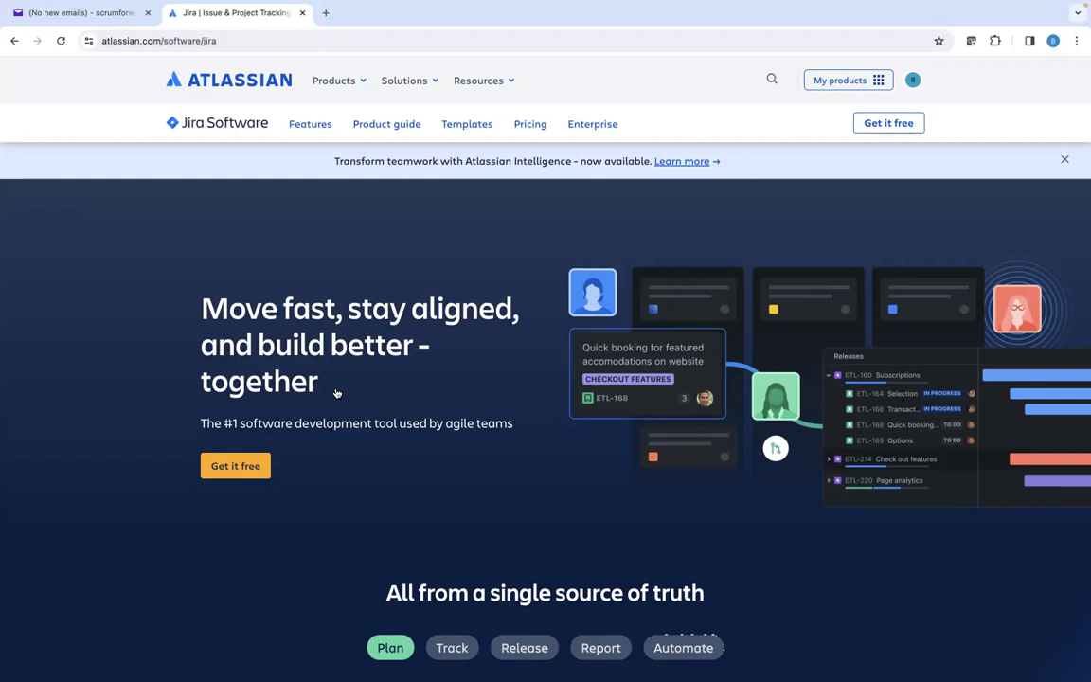
scroll(358, 453, down, 10)
scroll(358, 452, up, 15)
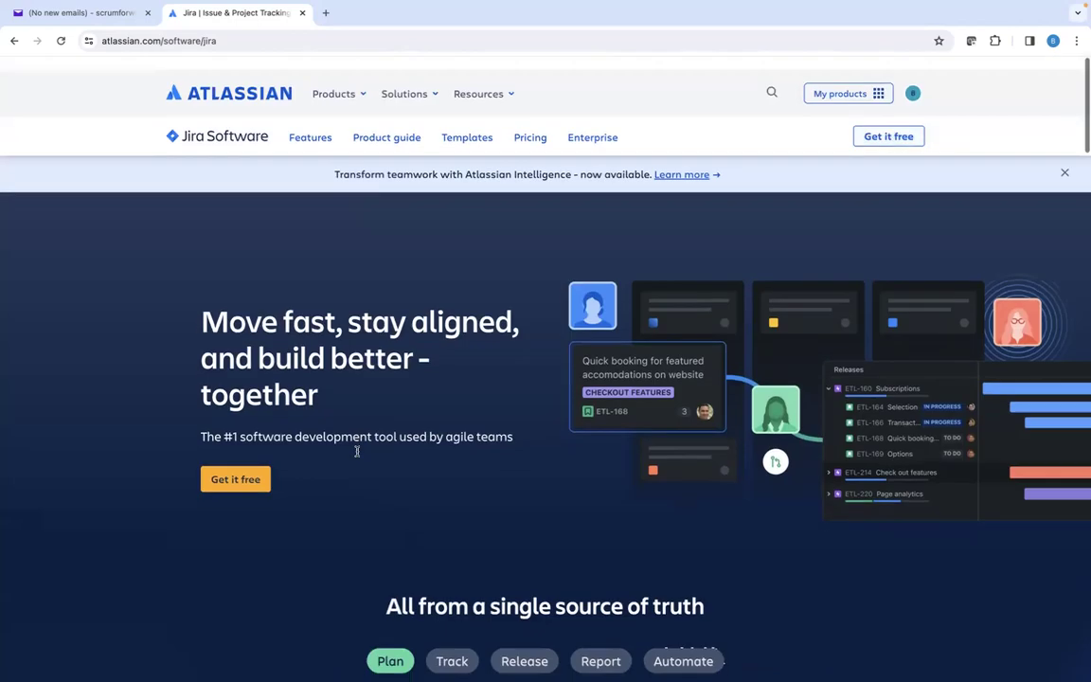
click(352, 85)
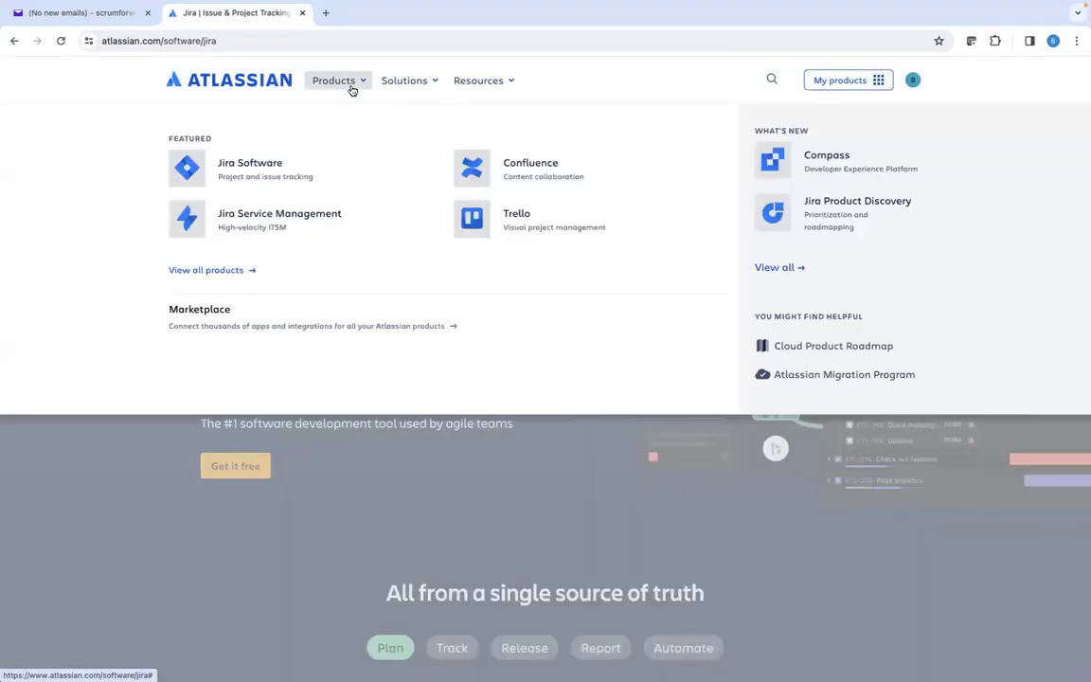
click(253, 164)
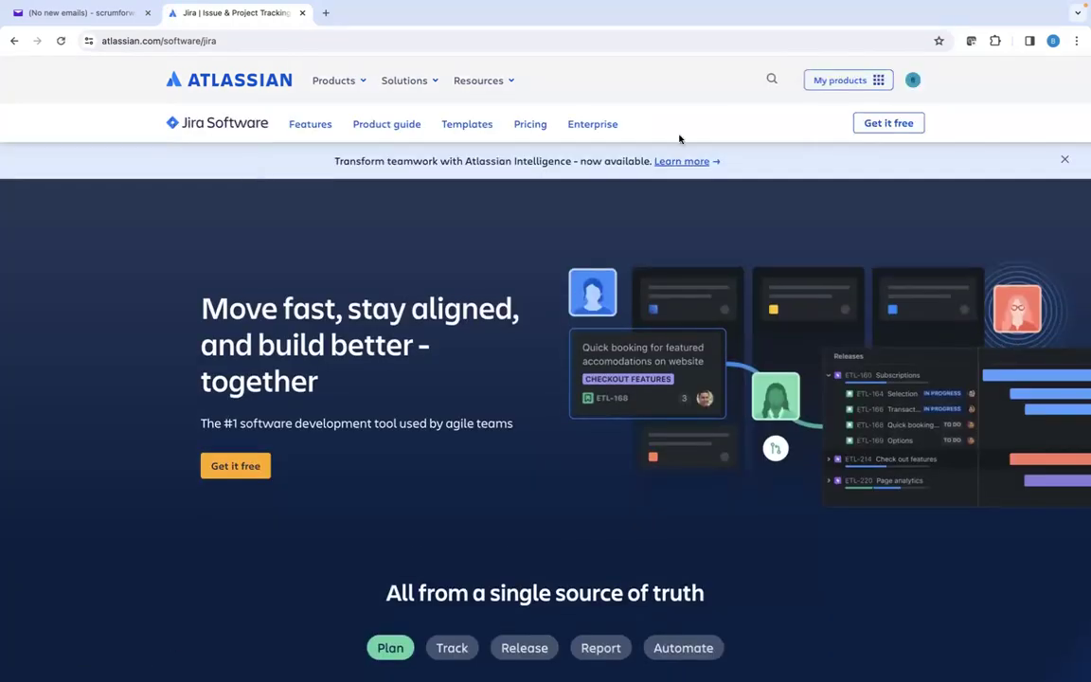
click(880, 81)
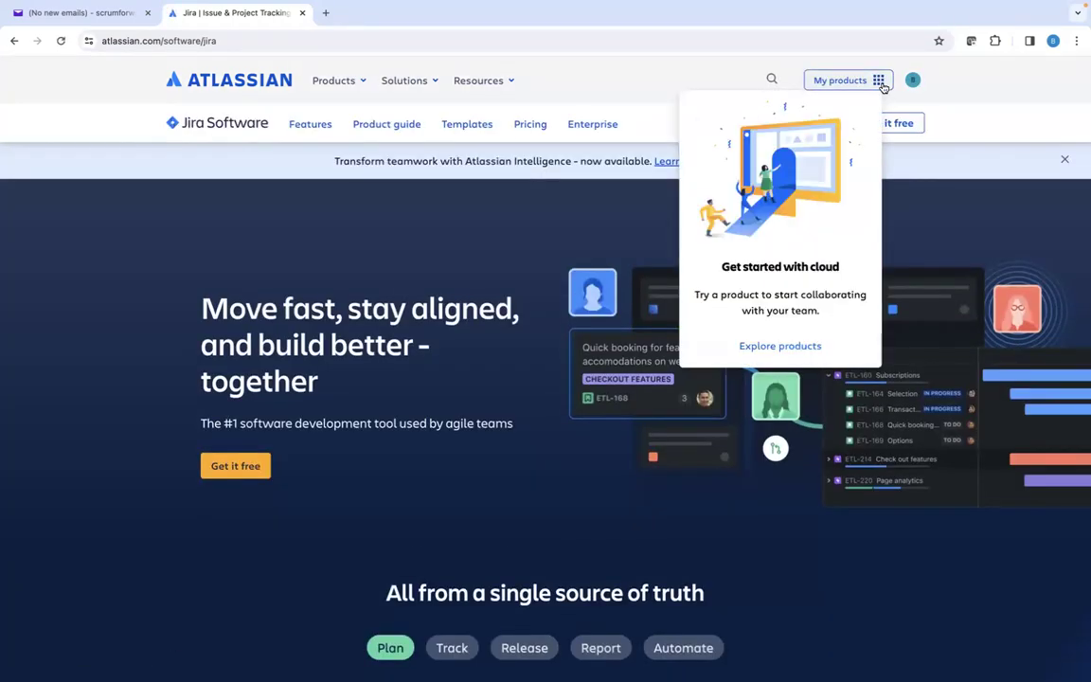
Start the free Jira Cloud sign-up and create the site under the chosen name.
click(881, 83)
click(874, 127)
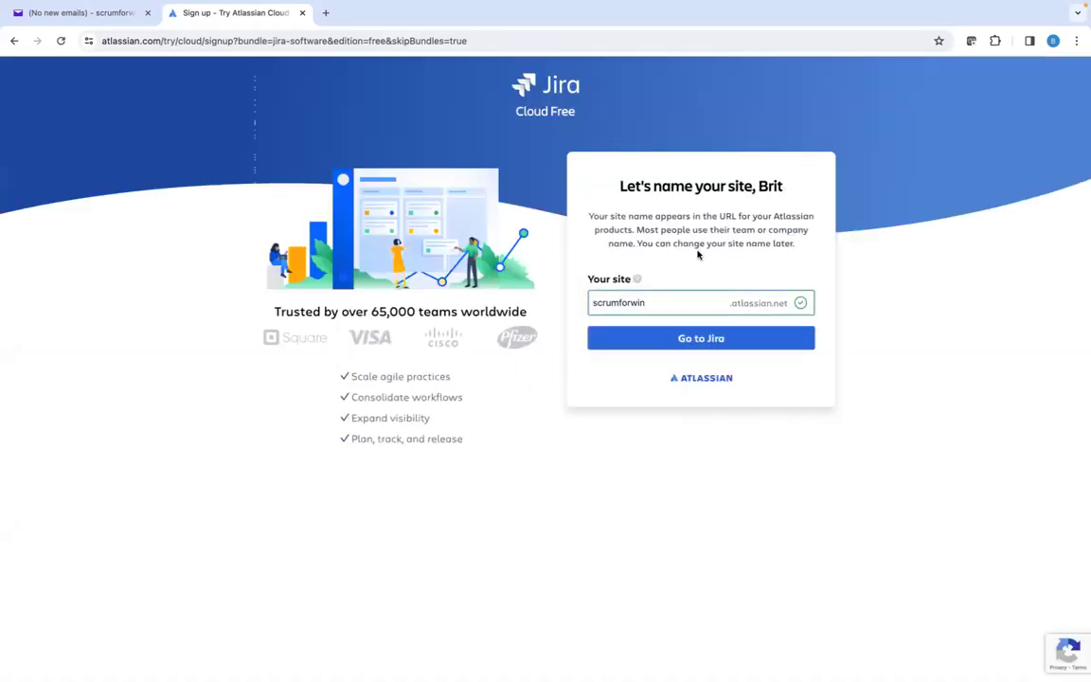
click(699, 339)
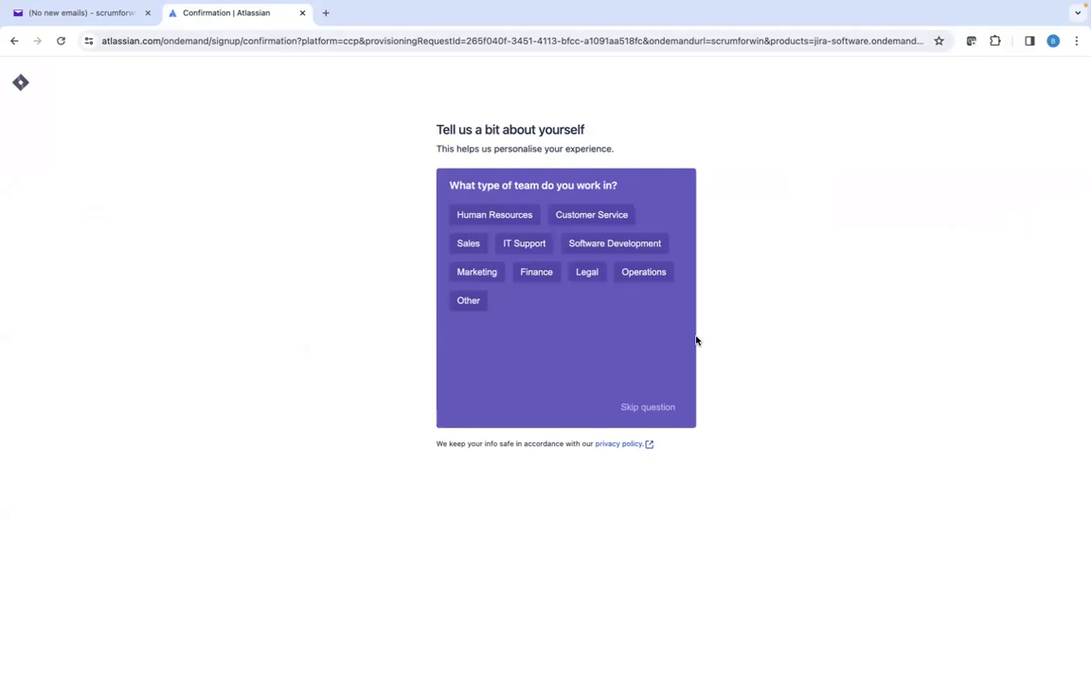
Skip the 'What type of team do you work in?' question.
click(627, 411)
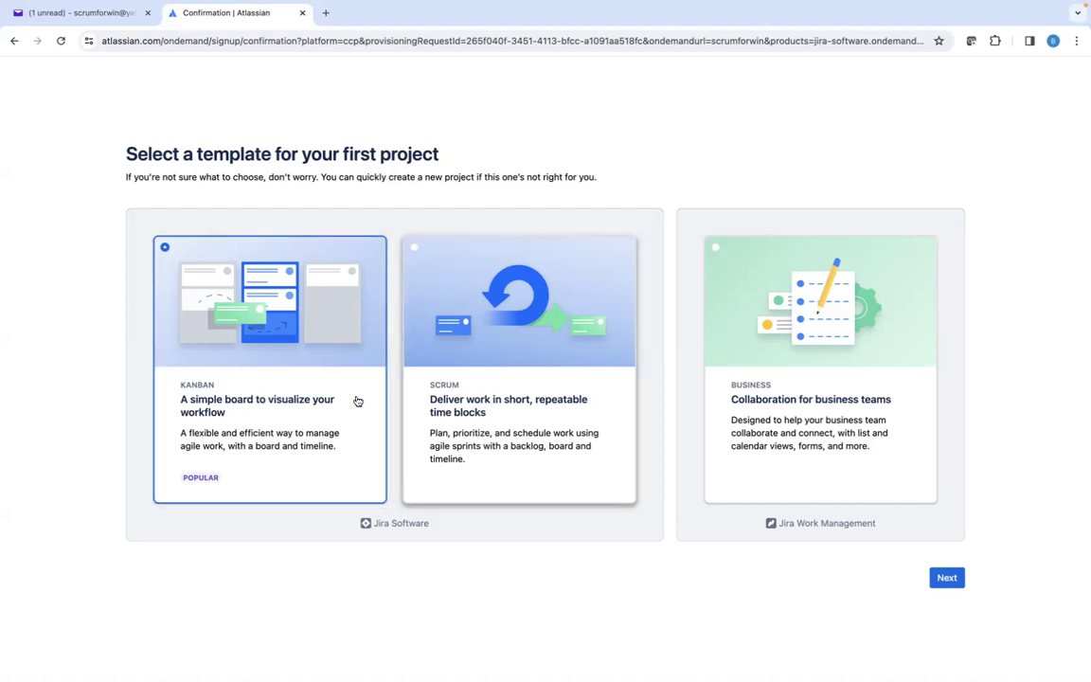
Pick the Scrum template to create My Scrum Project.
click(496, 403)
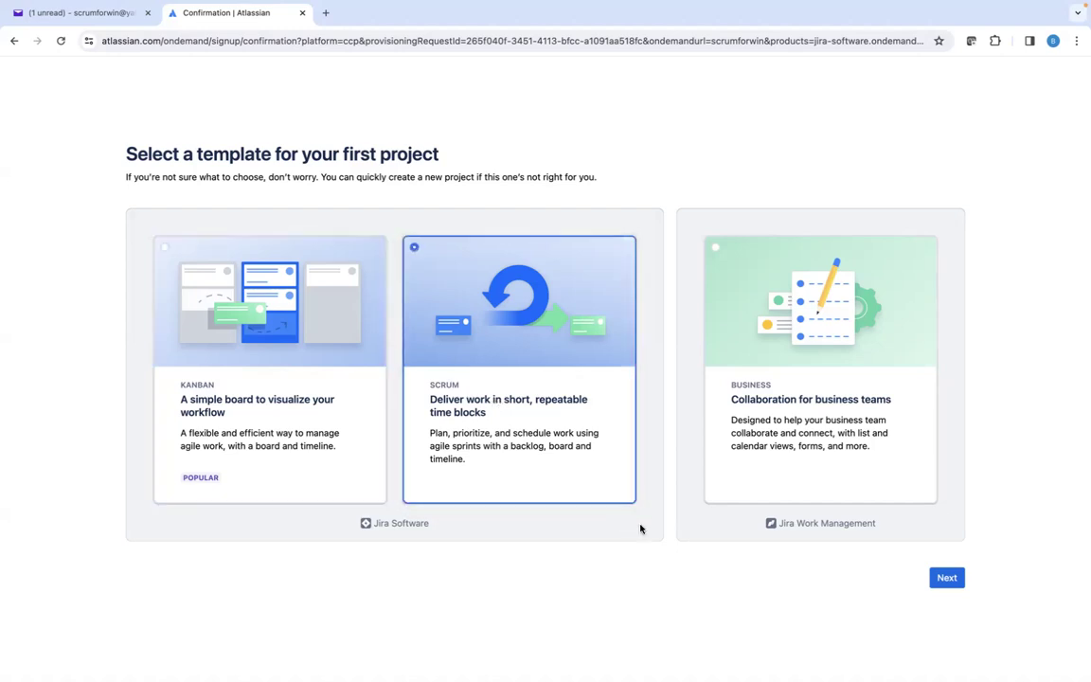
click(954, 585)
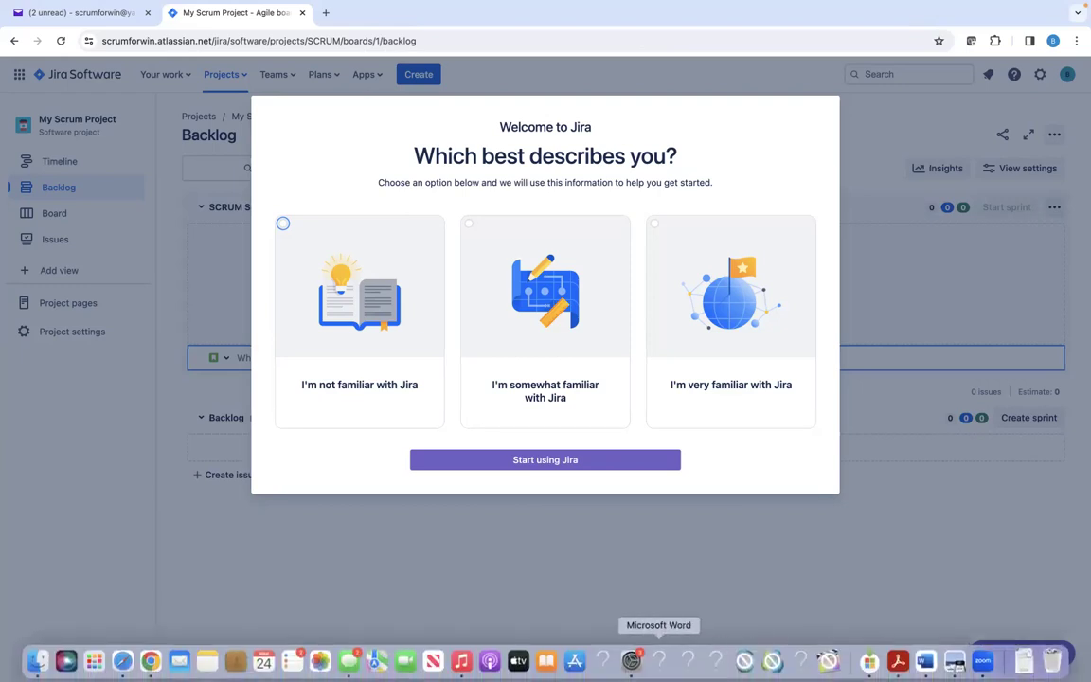
Answer 'I'm somewhat familiar with Jira', start using Jira, and step through then close the tour.
click(471, 227)
click(509, 461)
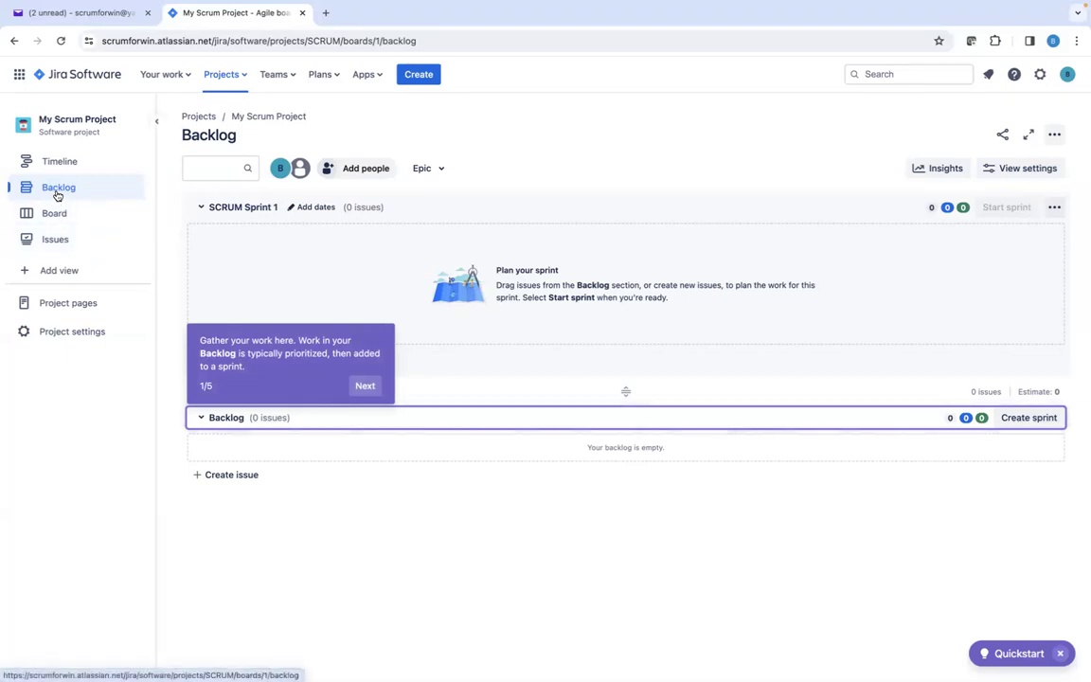
click(365, 385)
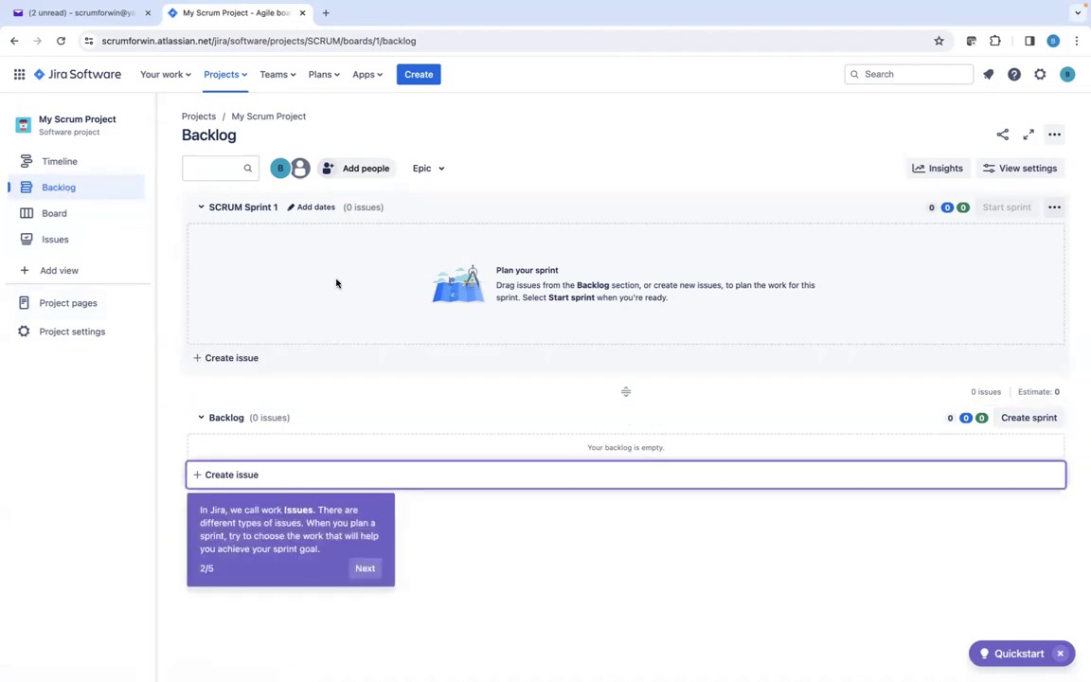
click(426, 521)
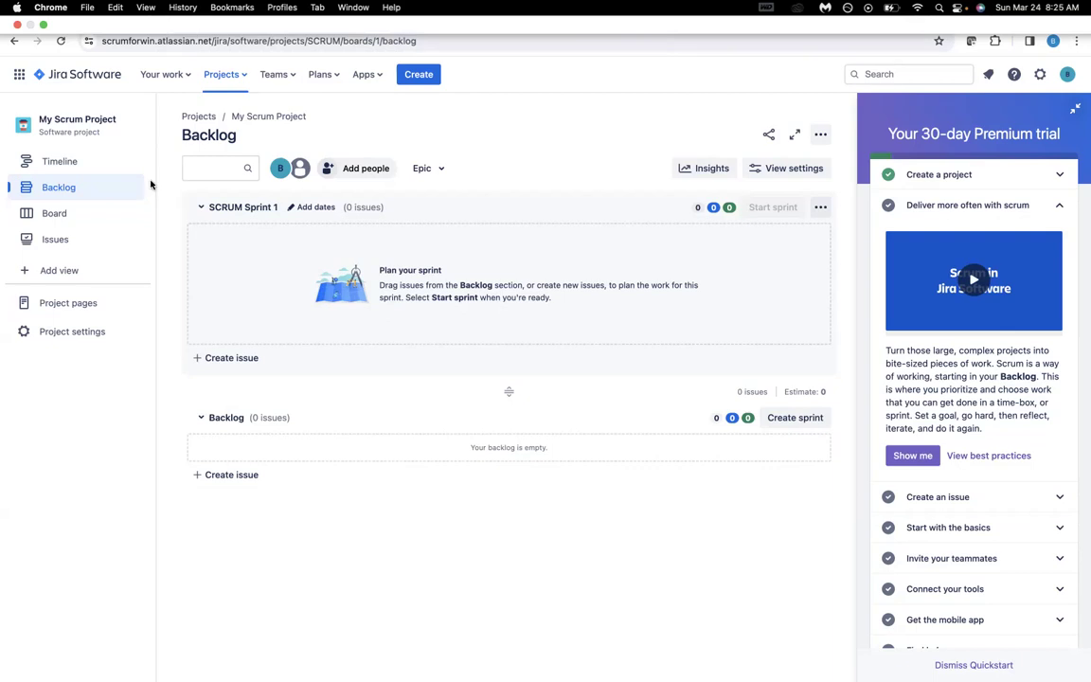
Collapse the Quickstart trial guide and return to My Scrum Project's backlog with SCRUM Sprint 1.
click(247, 117)
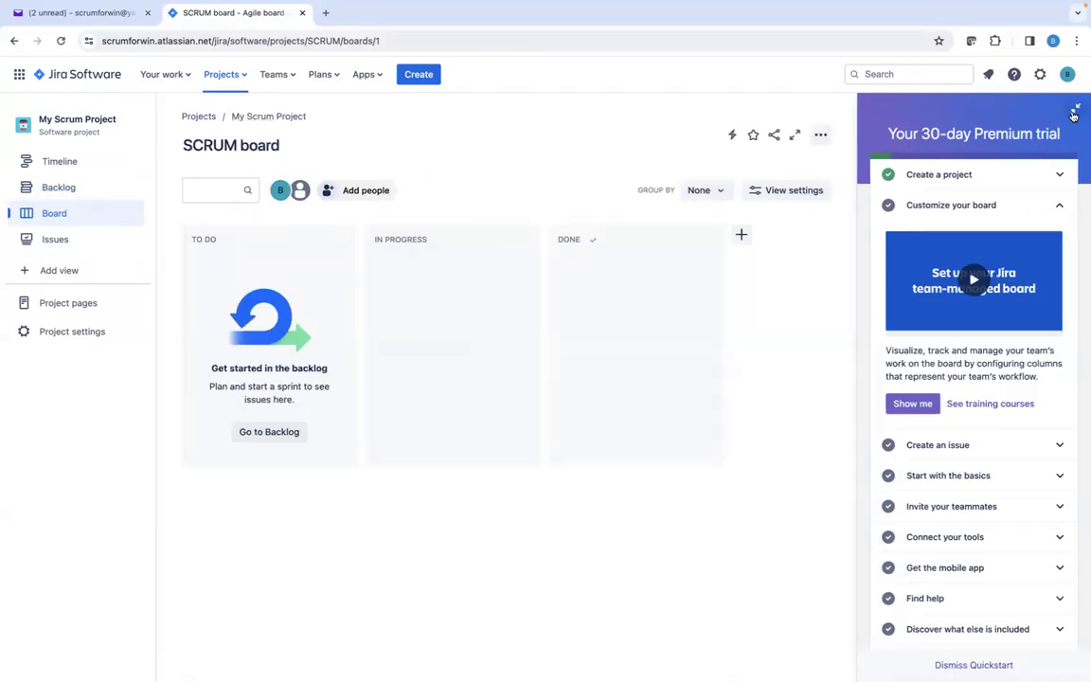
click(274, 117)
click(820, 136)
click(820, 135)
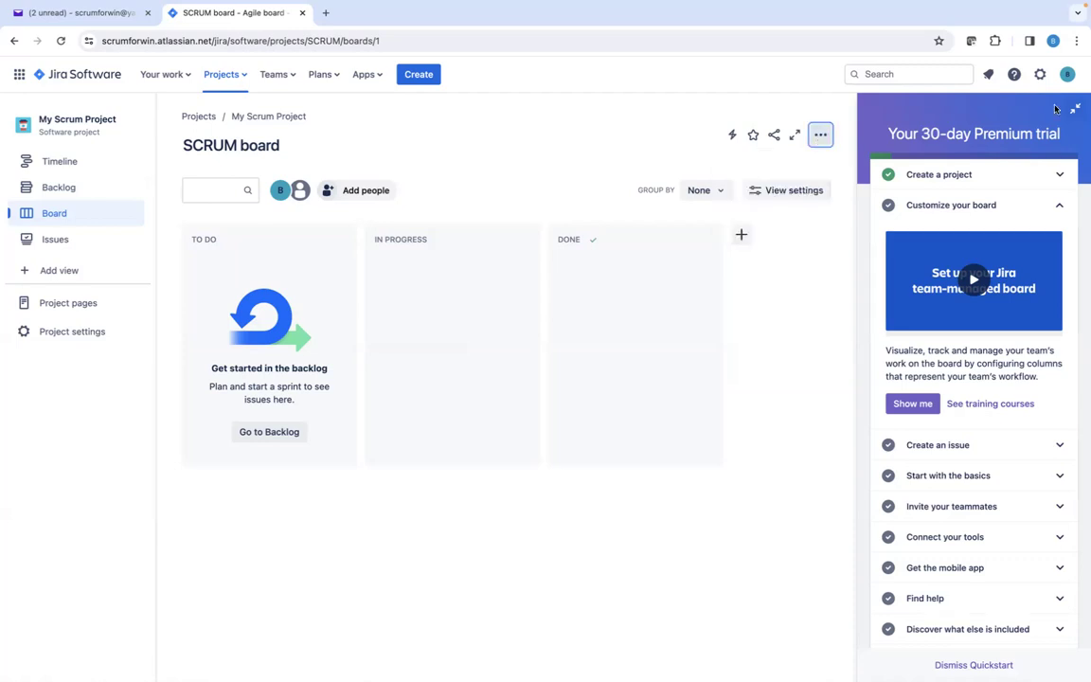
click(1074, 109)
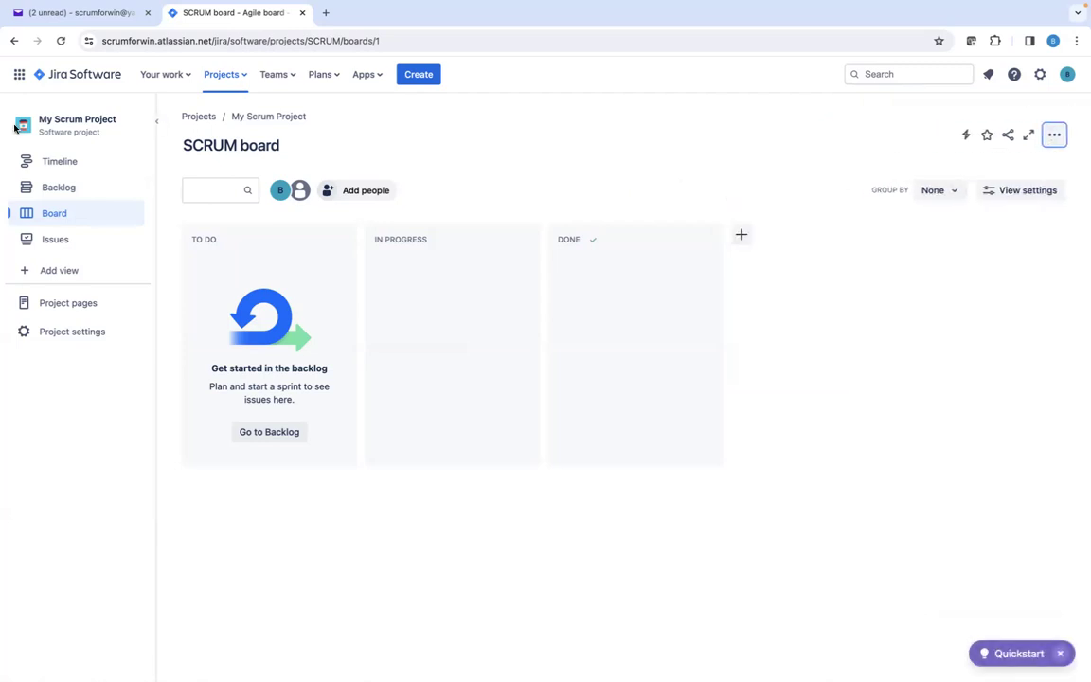
click(52, 191)
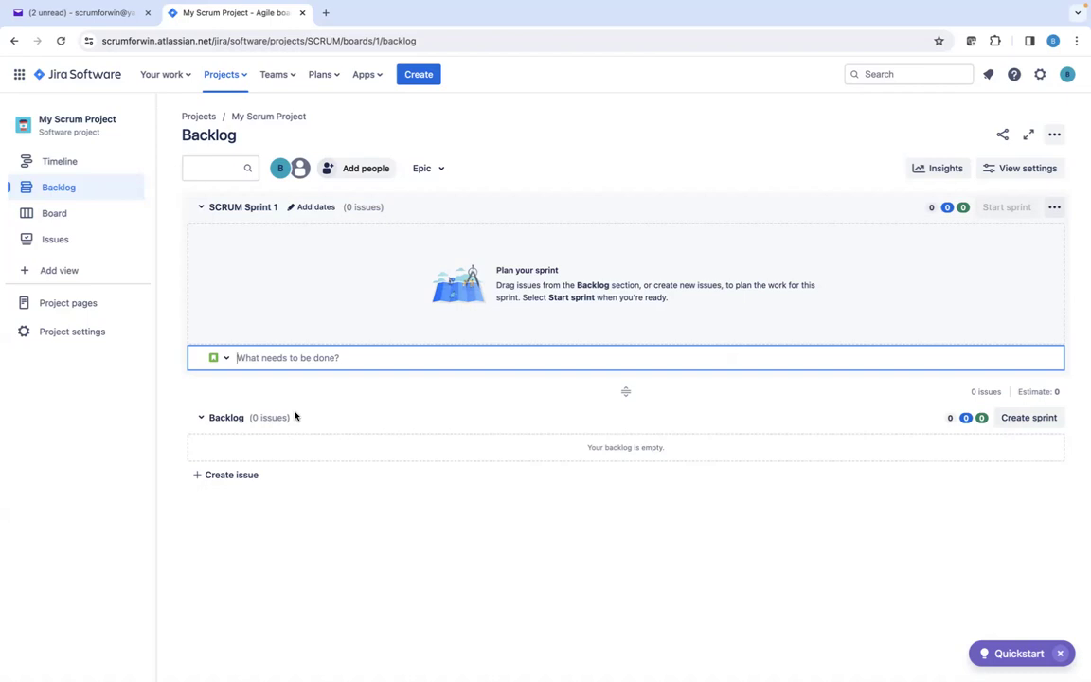
Go to Manage issue types from the issue-type dropdown and open the Add issue type form.
click(226, 358)
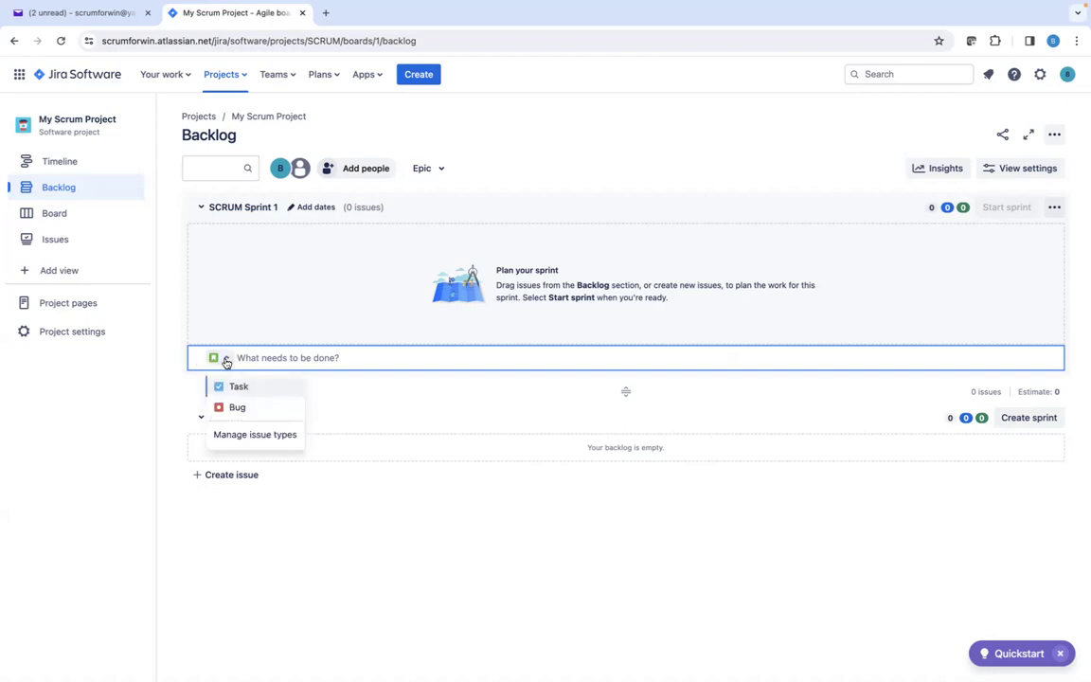
click(240, 434)
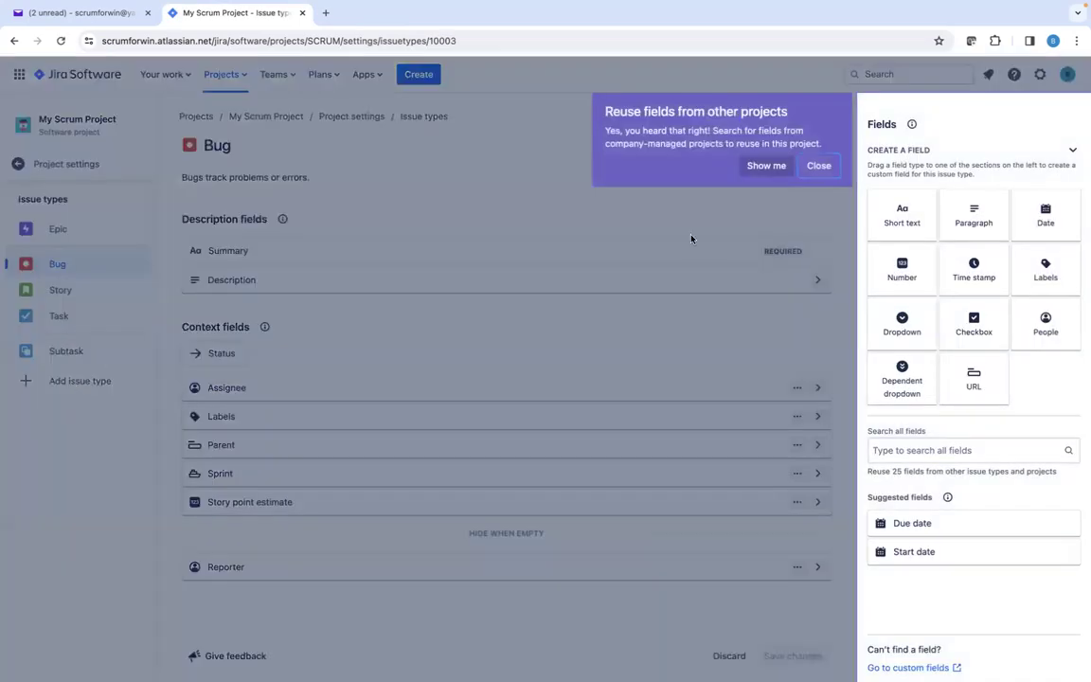
click(806, 165)
click(952, 108)
click(71, 381)
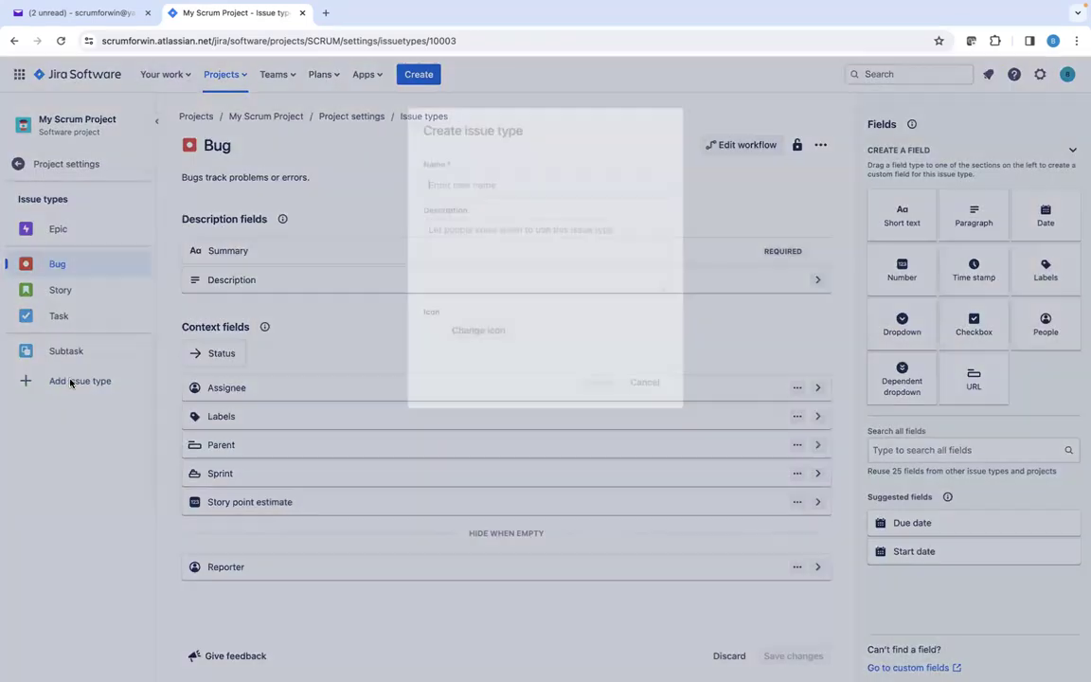
click(636, 370)
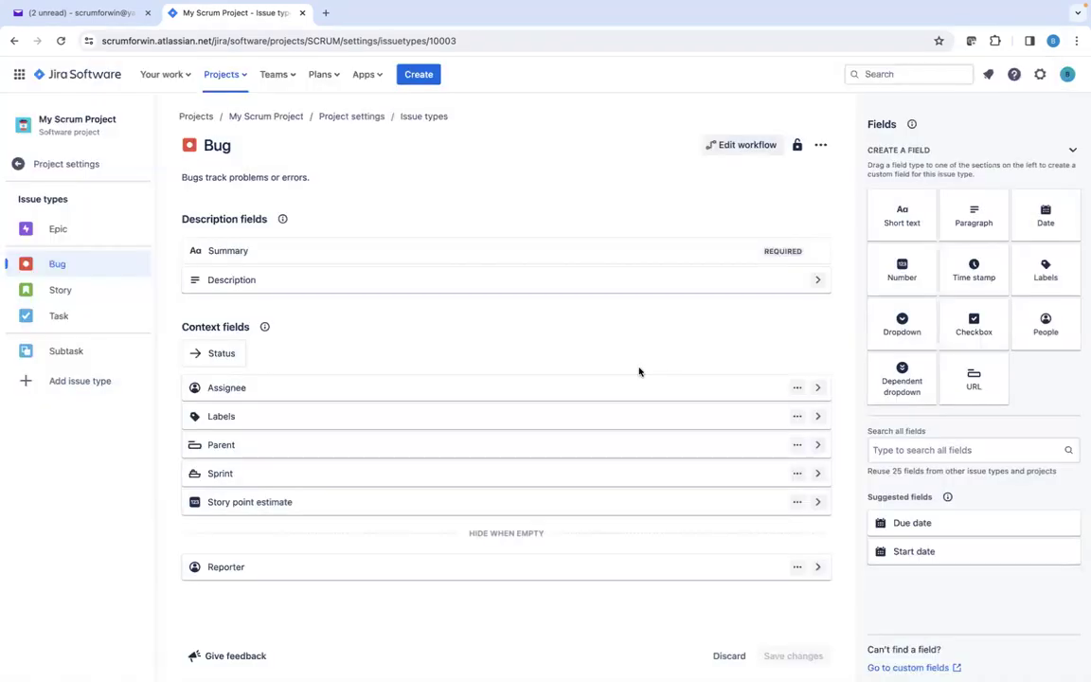
click(67, 380)
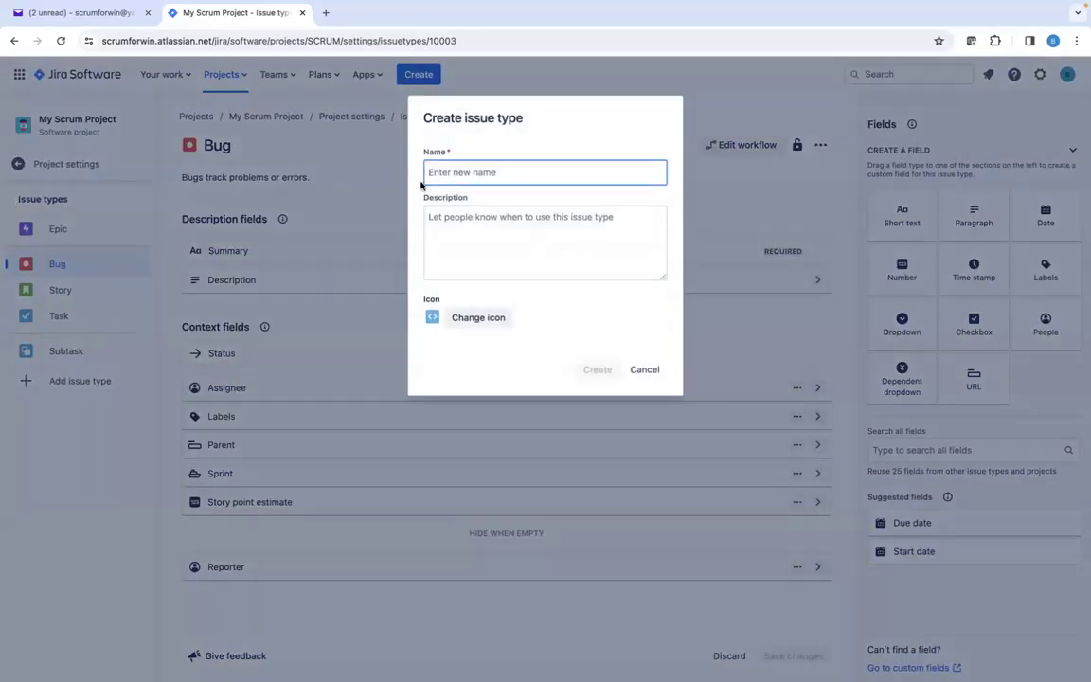
Name the new issue type Spike, give it the orange exclamation-mark icon, and create it.
text(Fea)
key(BackSpace)
key(BackSpace)
key(BackSpace)
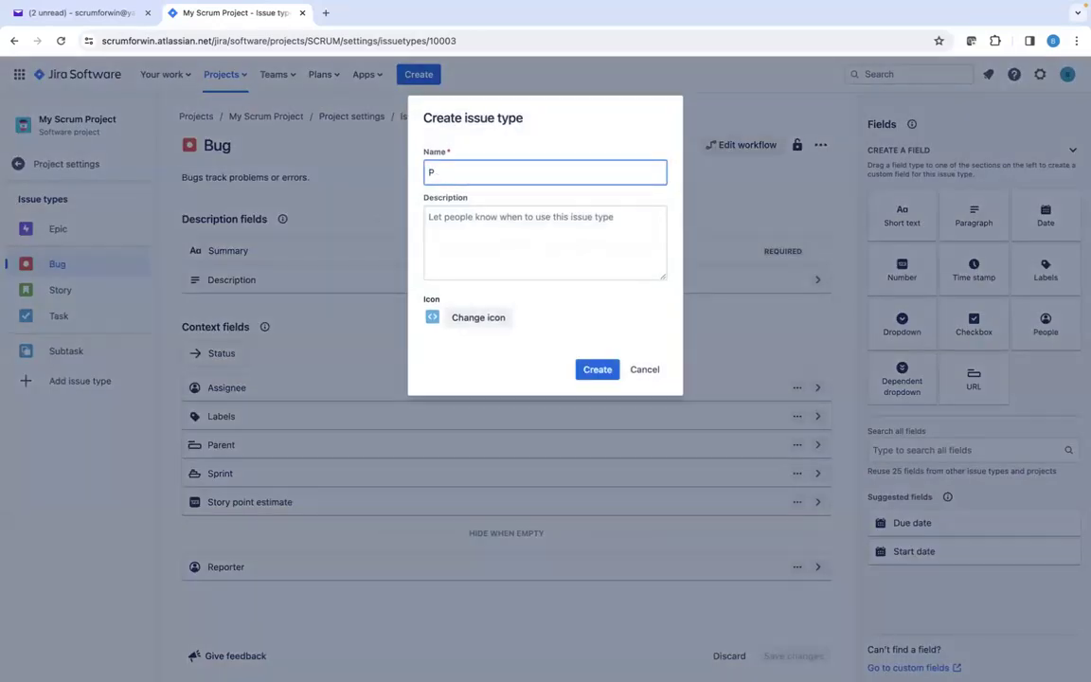
text(Spike)
click(432, 317)
click(616, 332)
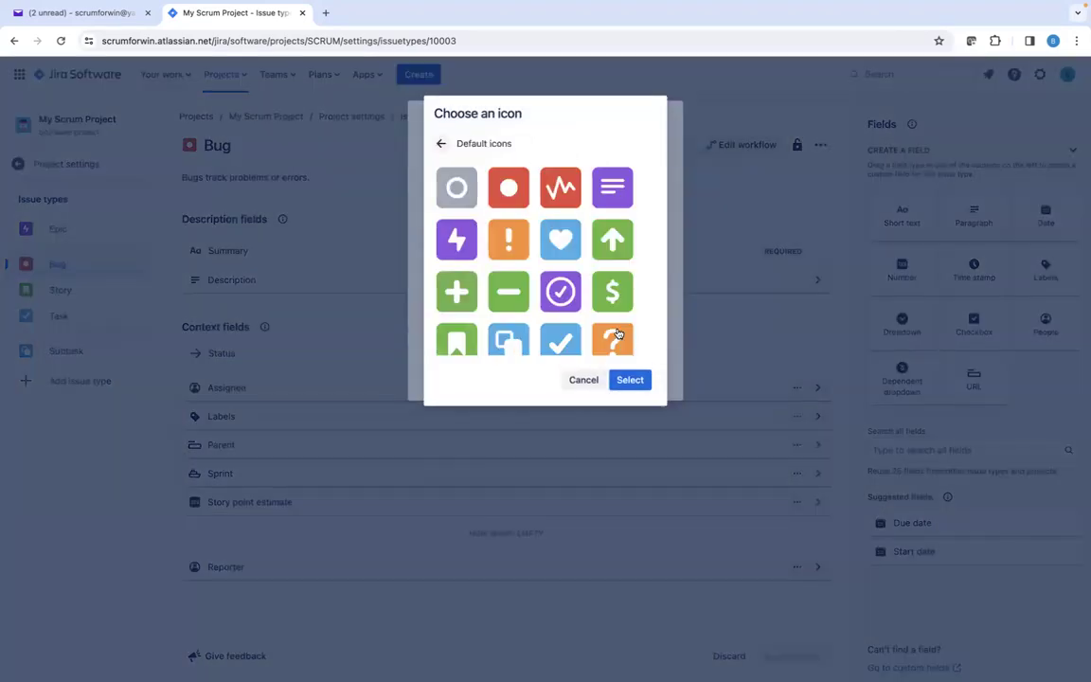
click(501, 243)
click(627, 380)
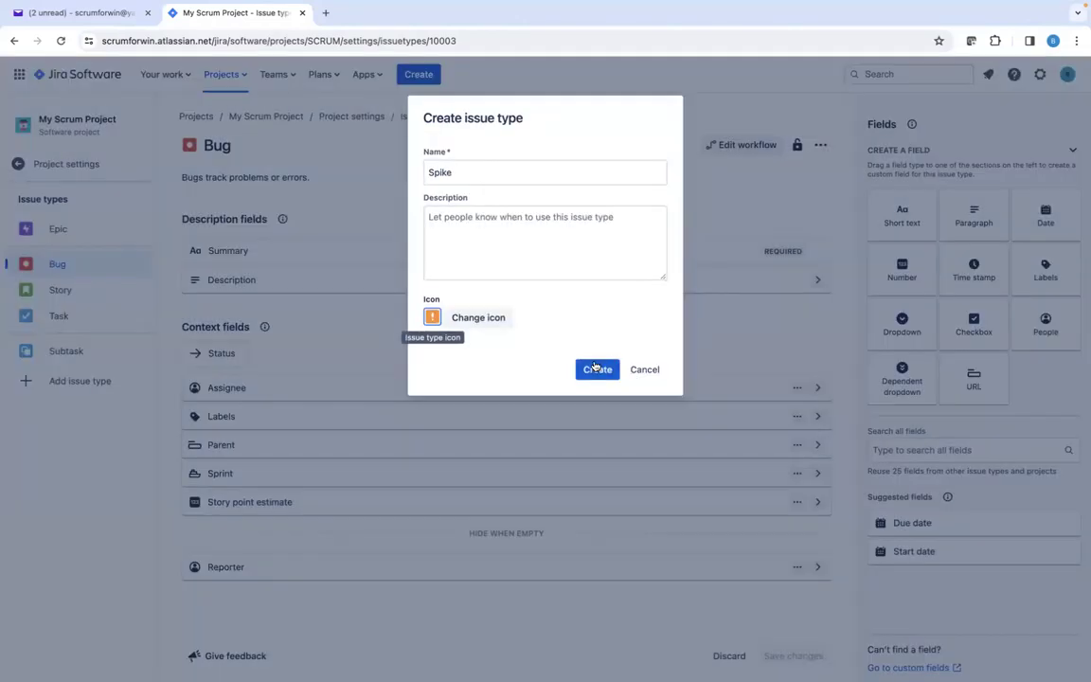
click(591, 366)
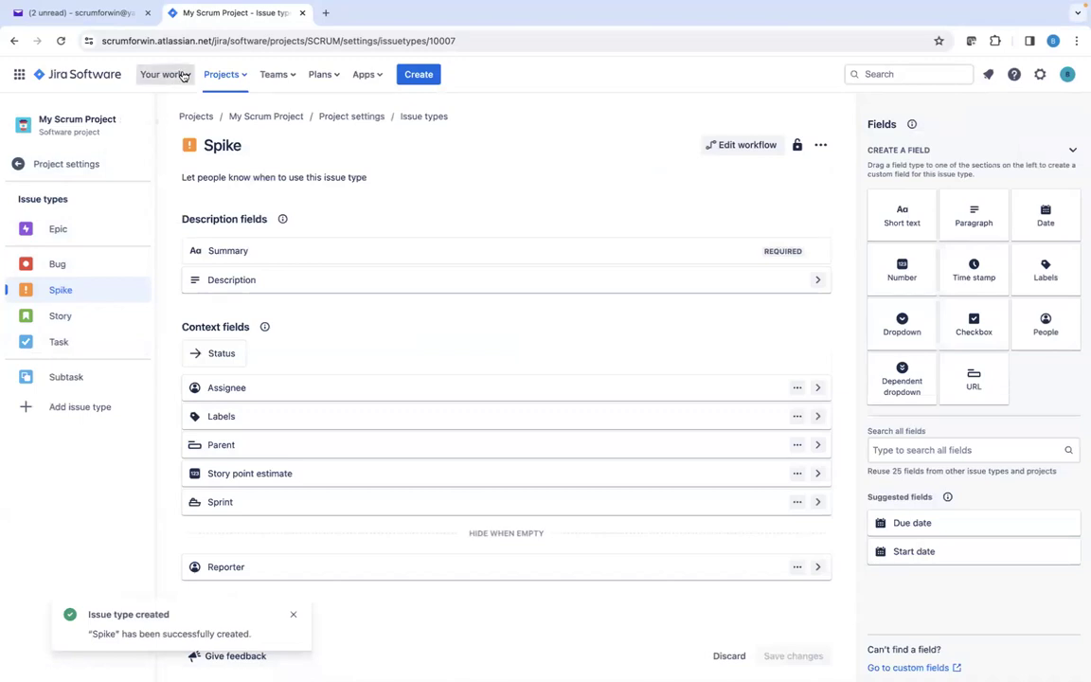
Return to My Scrum Project's backlog and check the issue-type list, keeping Story.
click(49, 165)
click(38, 165)
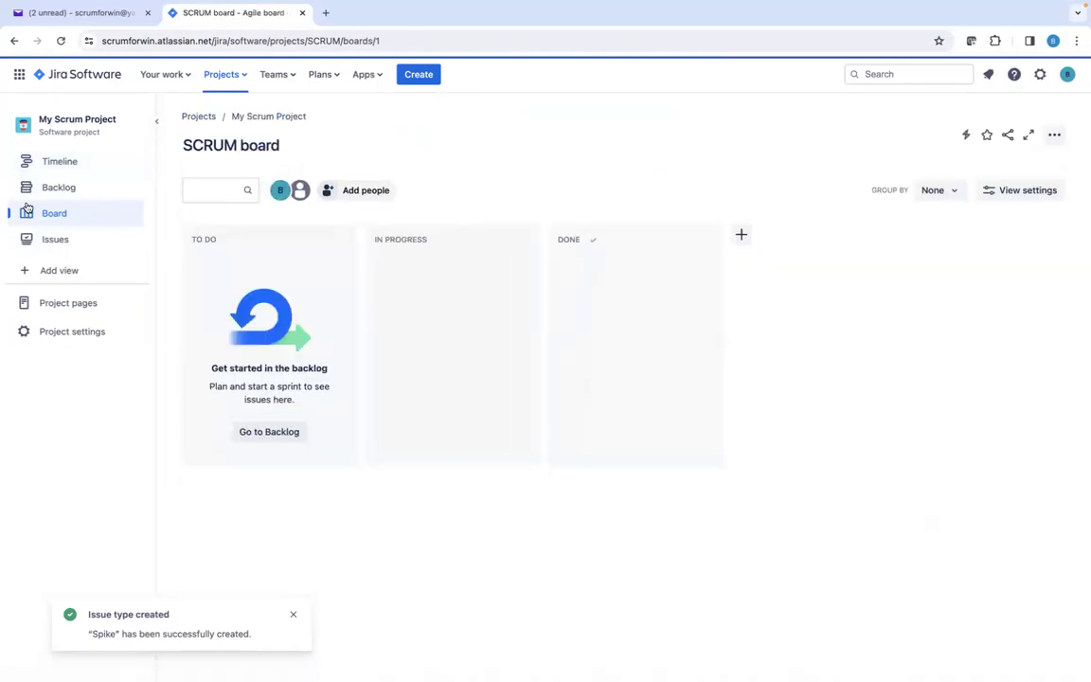
click(54, 189)
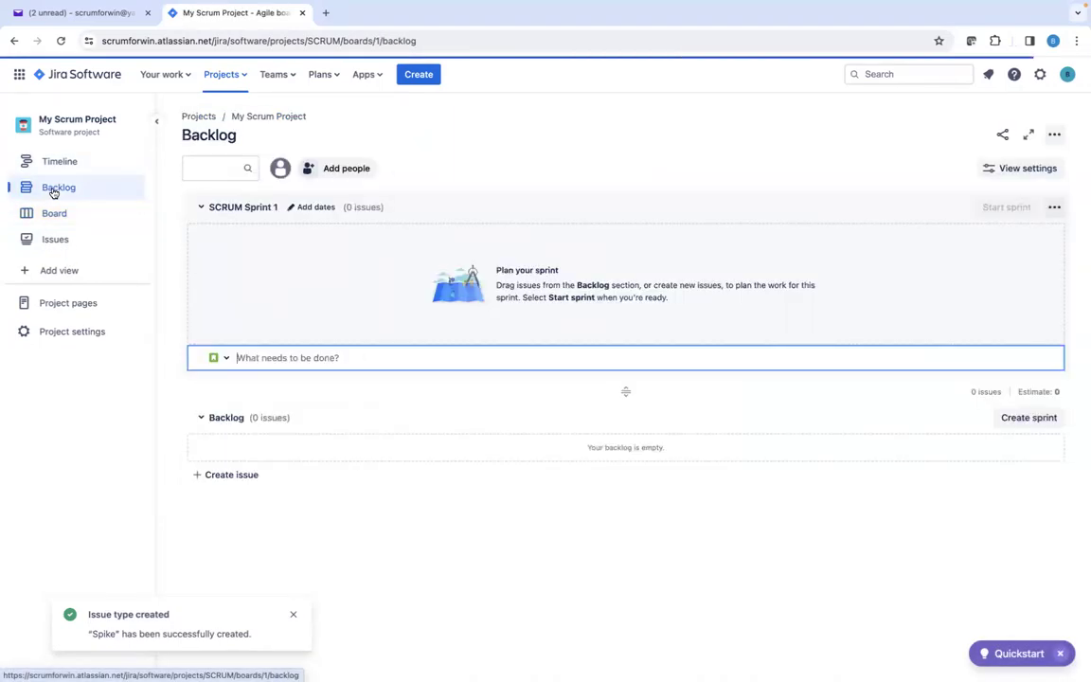
click(225, 360)
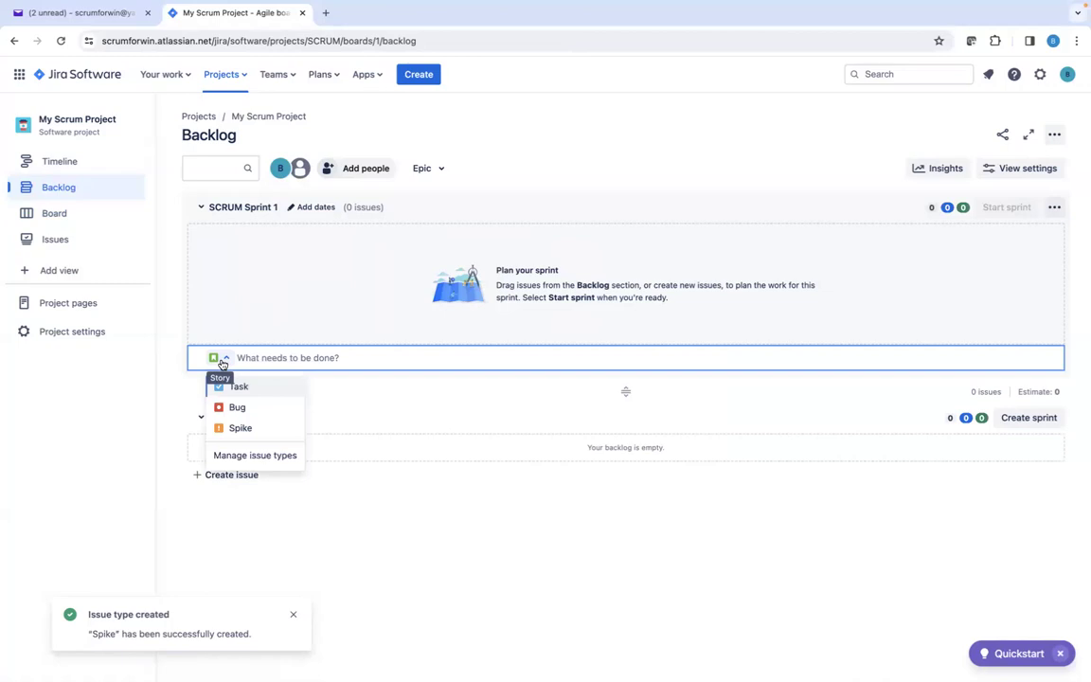
click(224, 360)
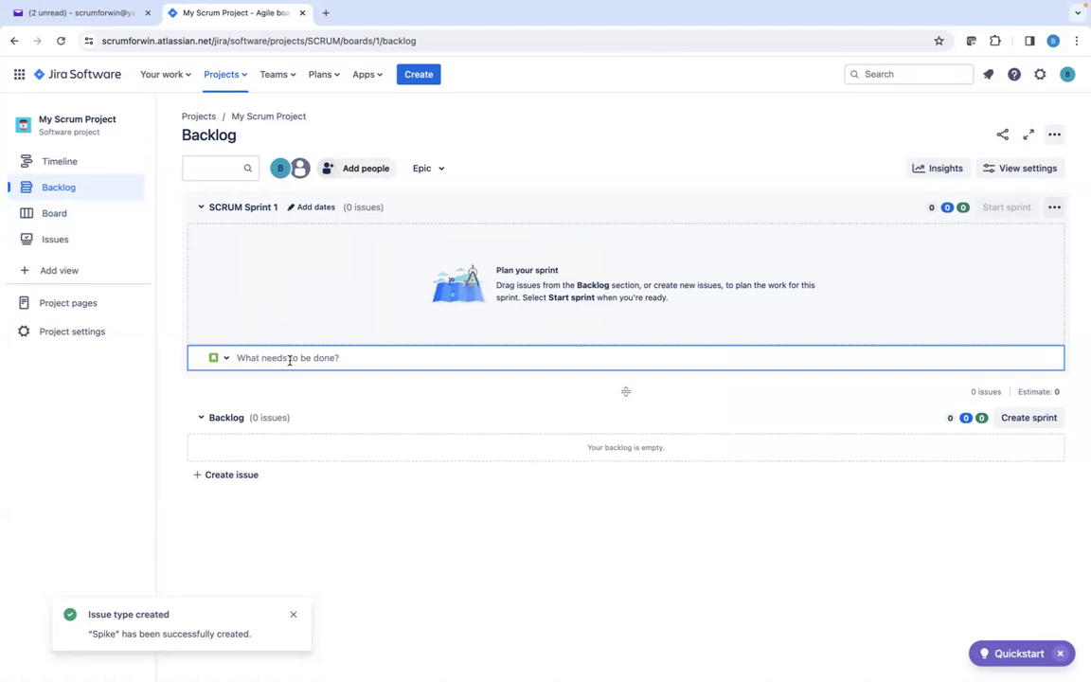
Add the story 'Get equipment for the new season' to SCRUM Sprint 1.
text(User)
key(BackSpace)
key(BackSpace)
key(BackSpace)
key(BackSpace)
text(Geteq)
key(BackSpace)
key(BackSpace)
text(r)
key(BackSpace)
text(equiom)
key(BackSpace)
key(BackSpace)
text(pmenrt)
key(BackSpace)
key(BackSpace)
text(t for the new)
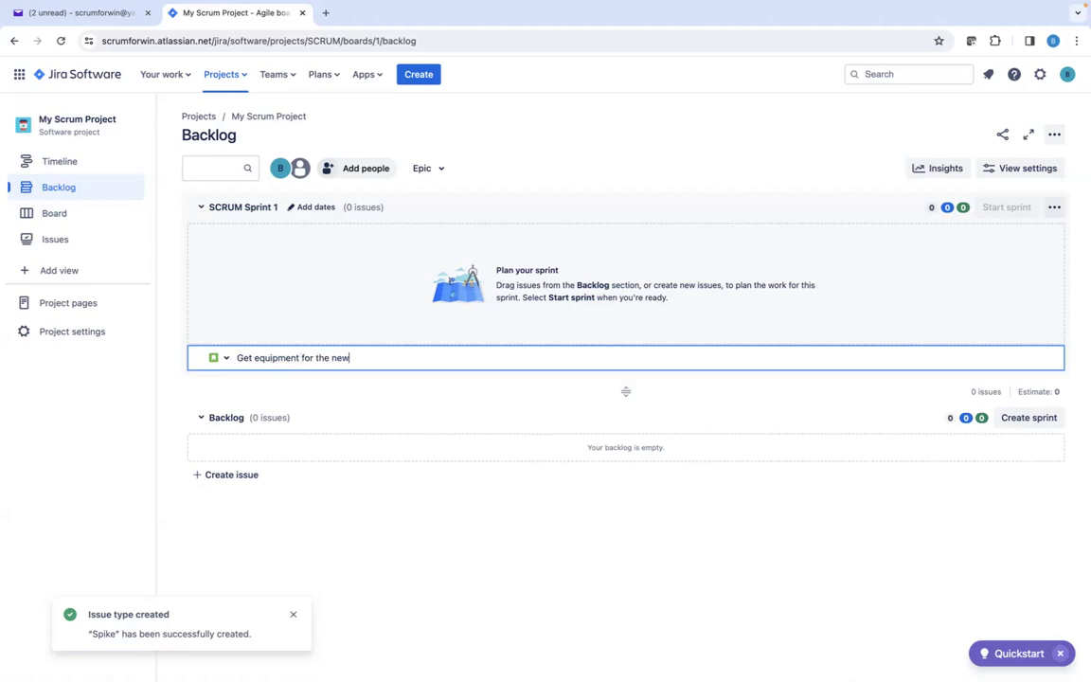
text( season ()
key(BackSpace)
key(BackSpace)
key(Return)
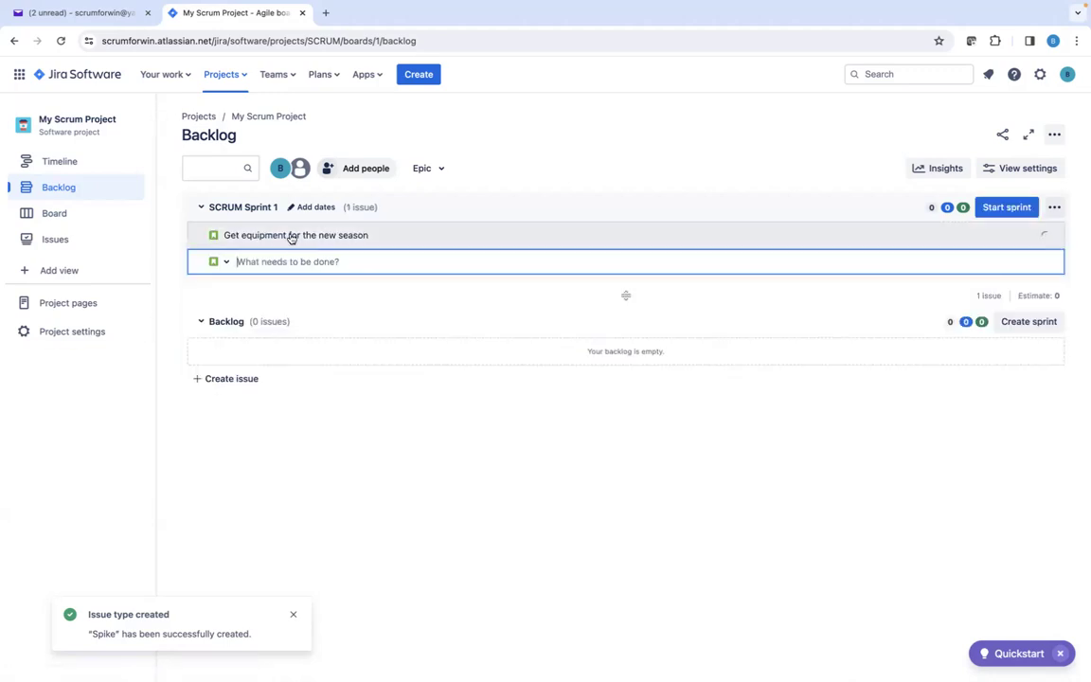
Open the new story and begin its description: 'As a soccer coach' then 'I want to acquire'.
click(291, 238)
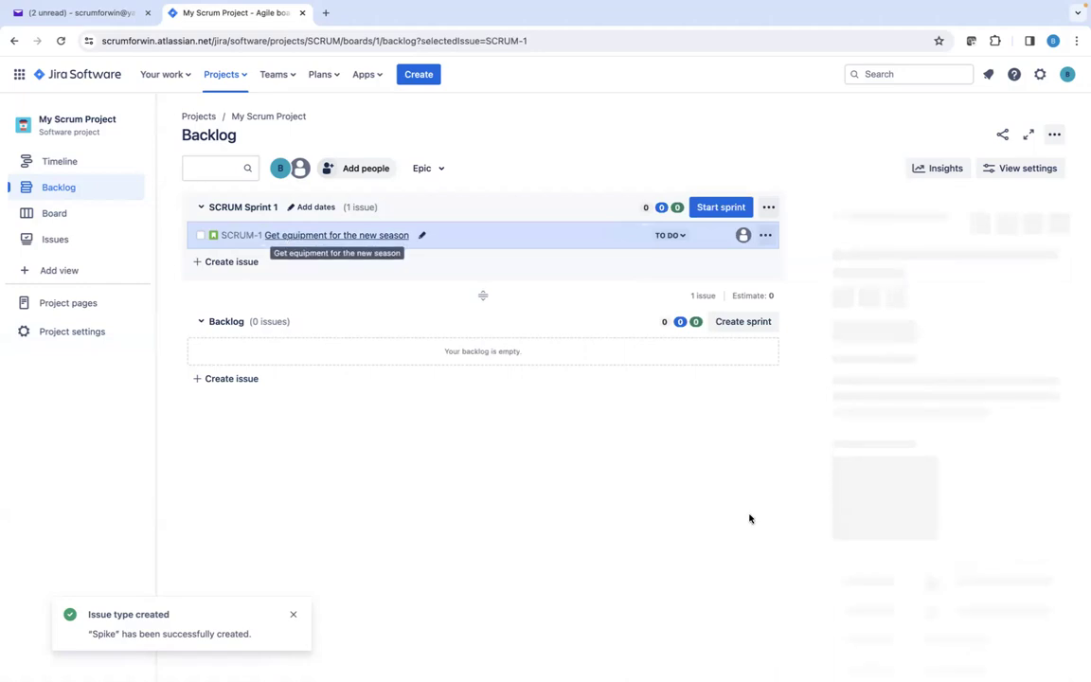
click(850, 341)
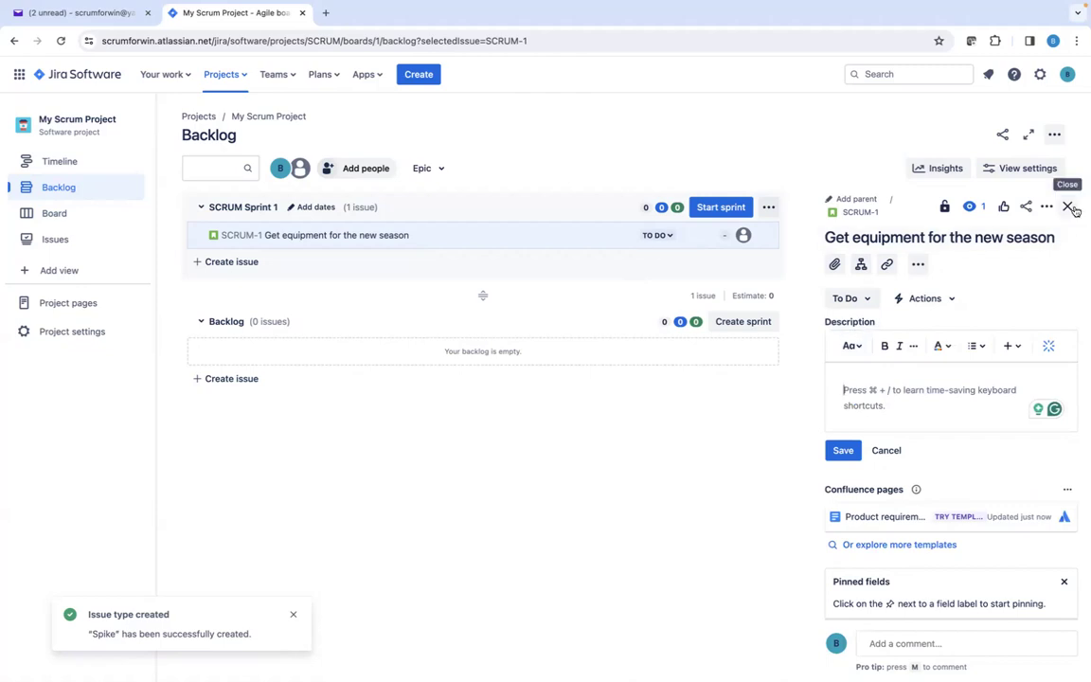
text(As a )
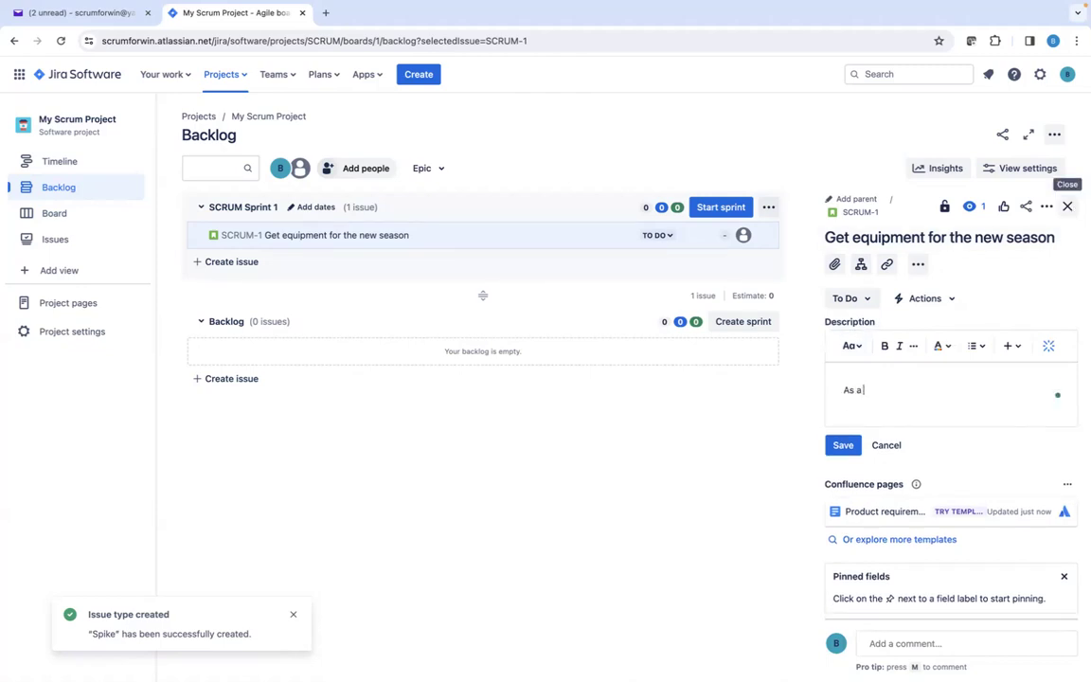
text(soccer)
text(coach, I want to )
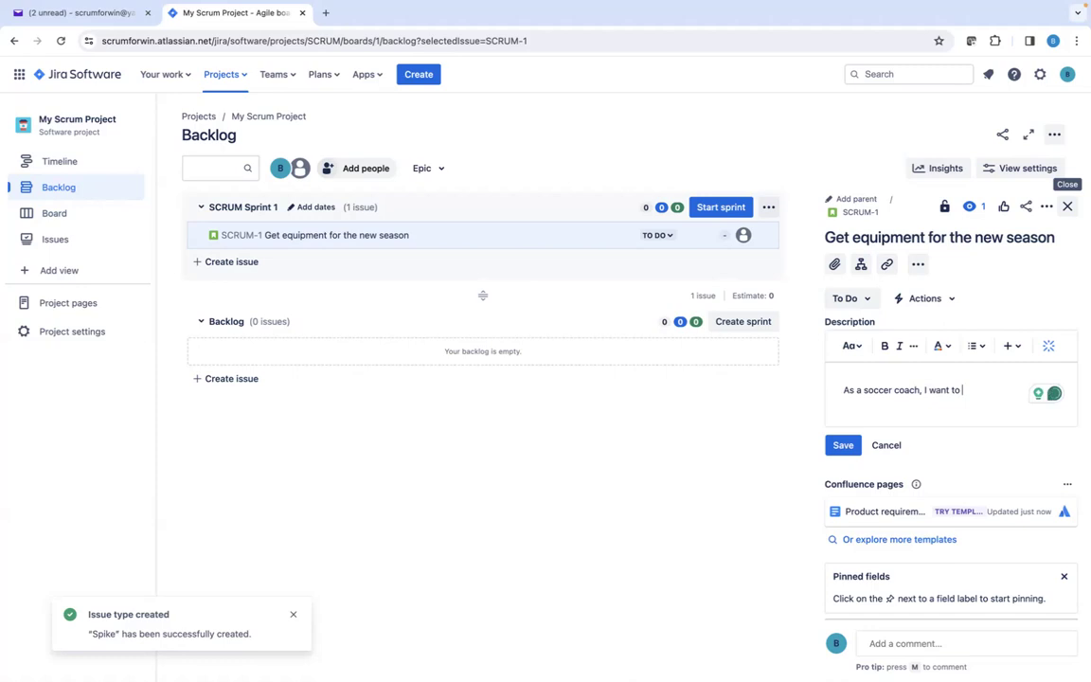
text(aqu)
key(BackSpace)
key(BackSpace)
text(cquire)
click(924, 389)
key(BackSpace)
key(Return)
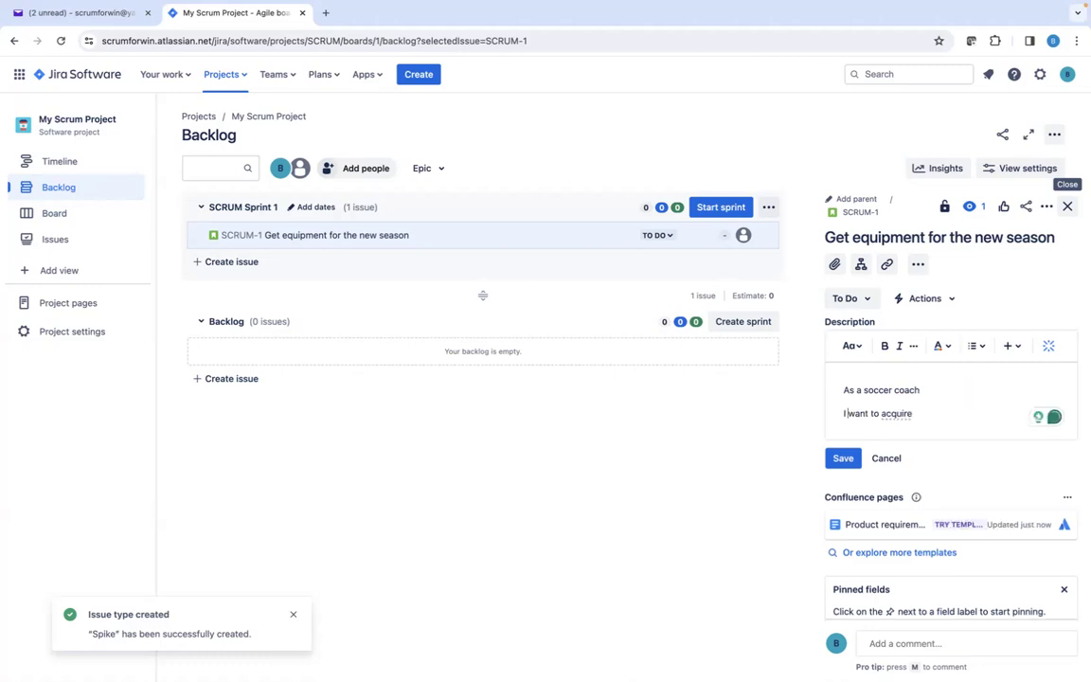
Continue the description with 'equipment' and a new line 'So that the players can practice'.
click(910, 412)
text(equipment)
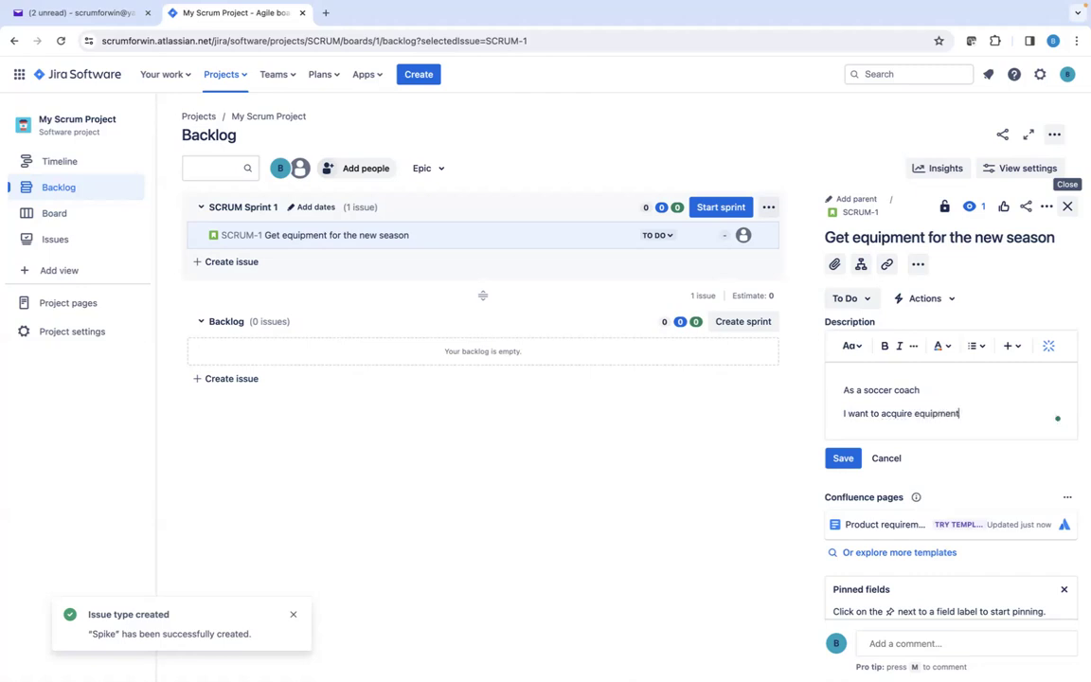
key(Return)
text(So )
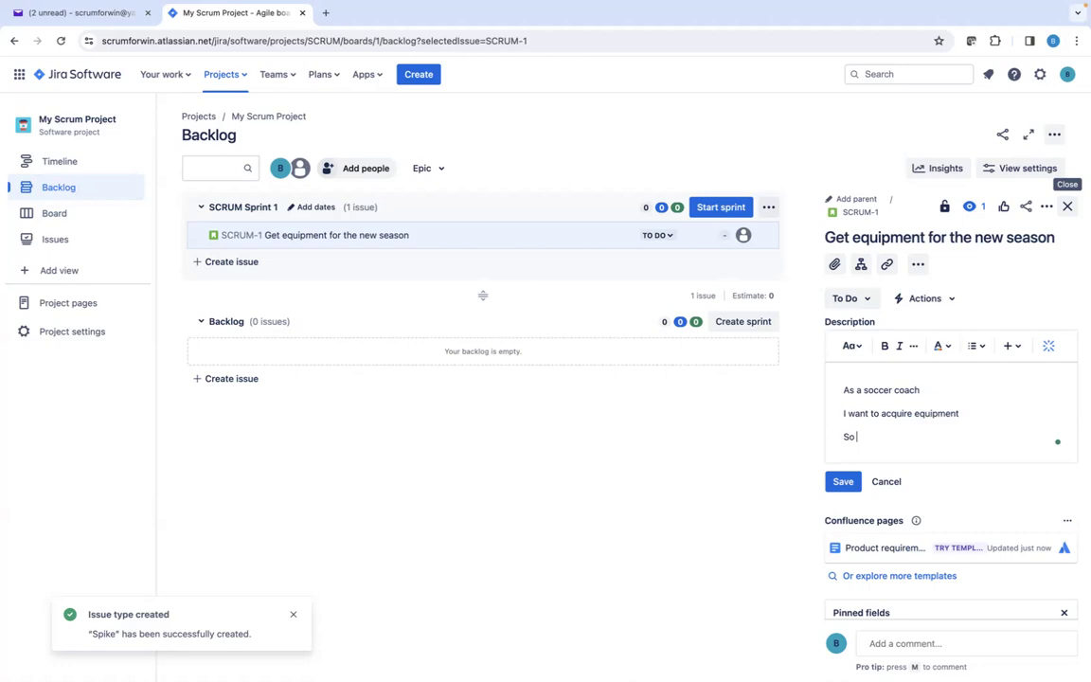
text(that I can)
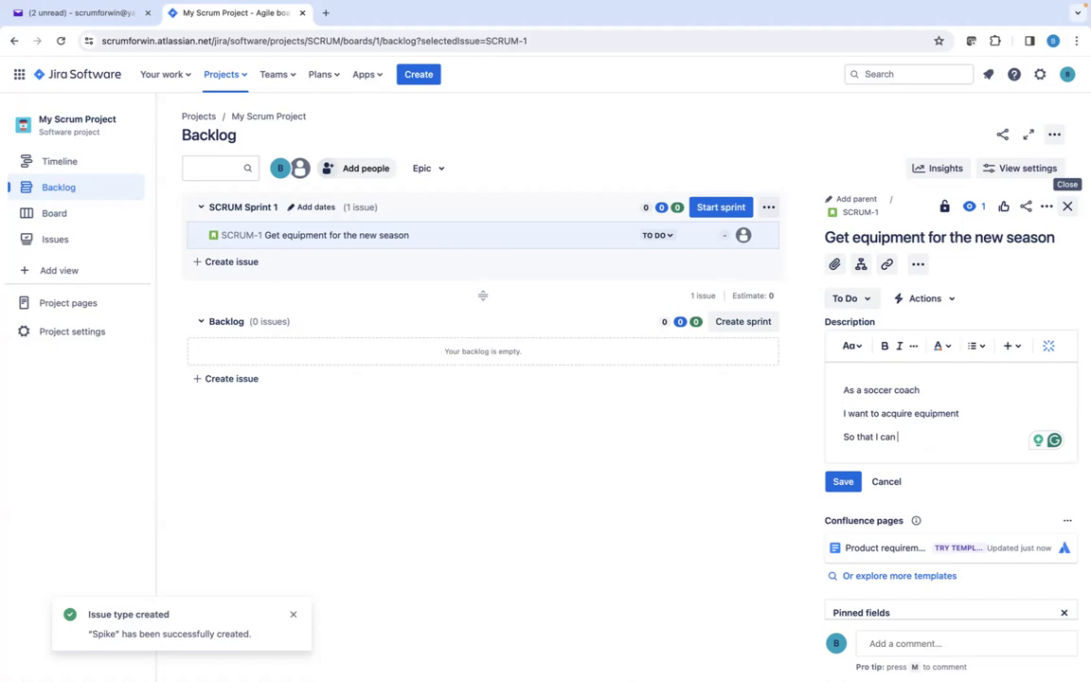
key(BackSpace)
key(BackSpace)
key(BackSpace)
key(BackSpace)
key(BackSpace)
key(BackSpace)
text(the prlaye)
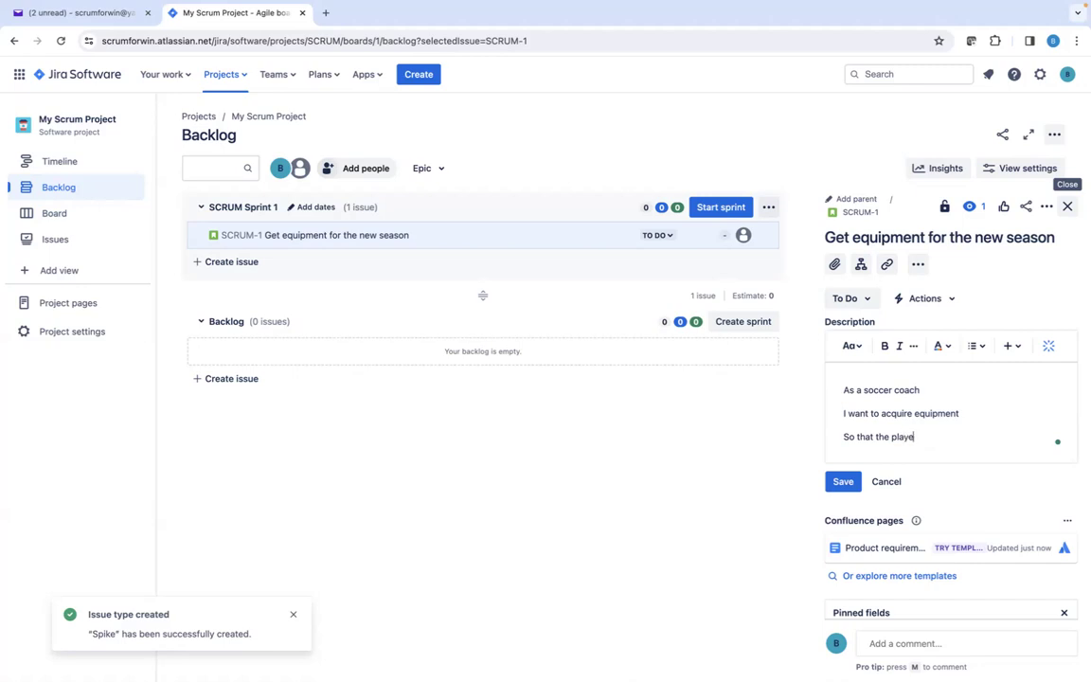
text(rs can practice)
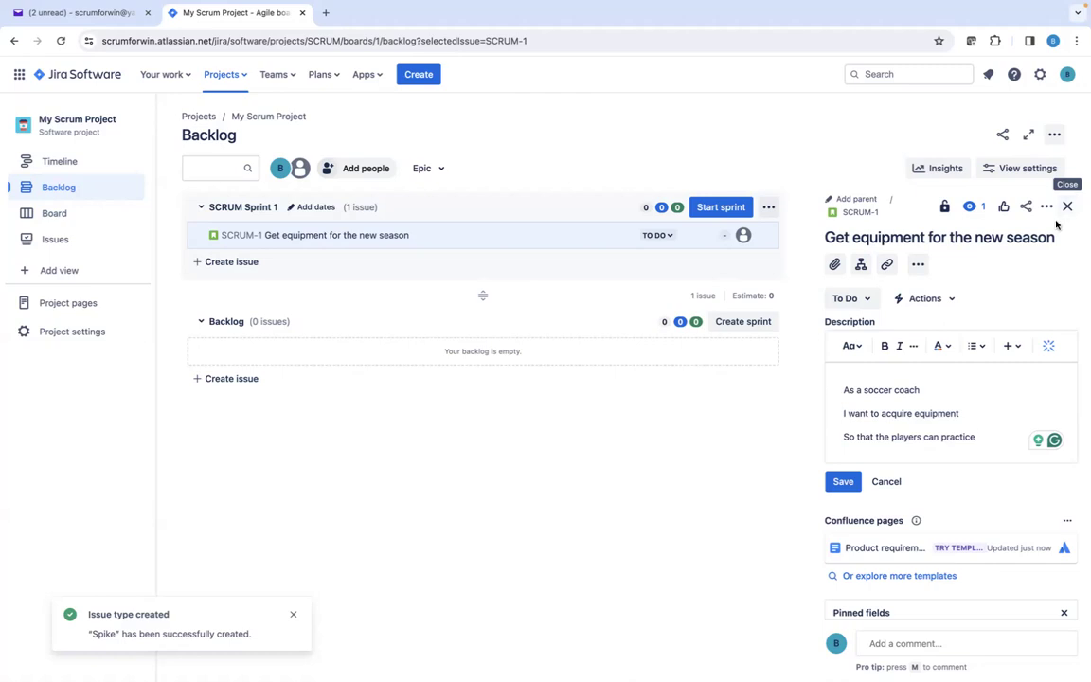
Save SCRUM-1's description, look over the issue's Details fields, and open the project settings.
click(842, 480)
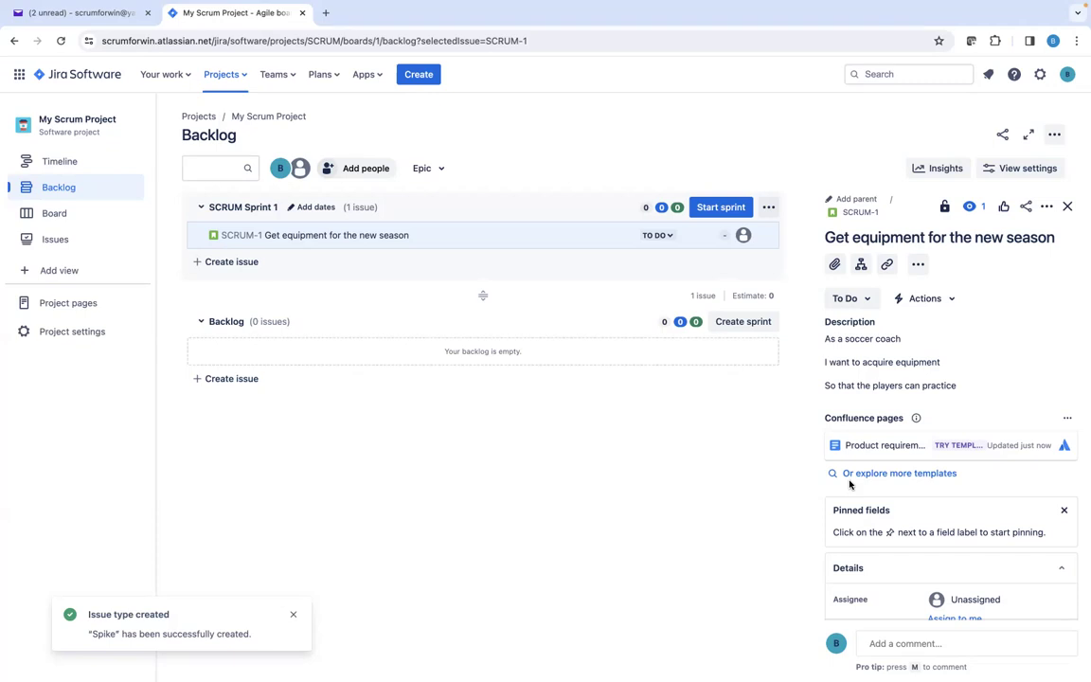
scroll(849, 483, down, 3)
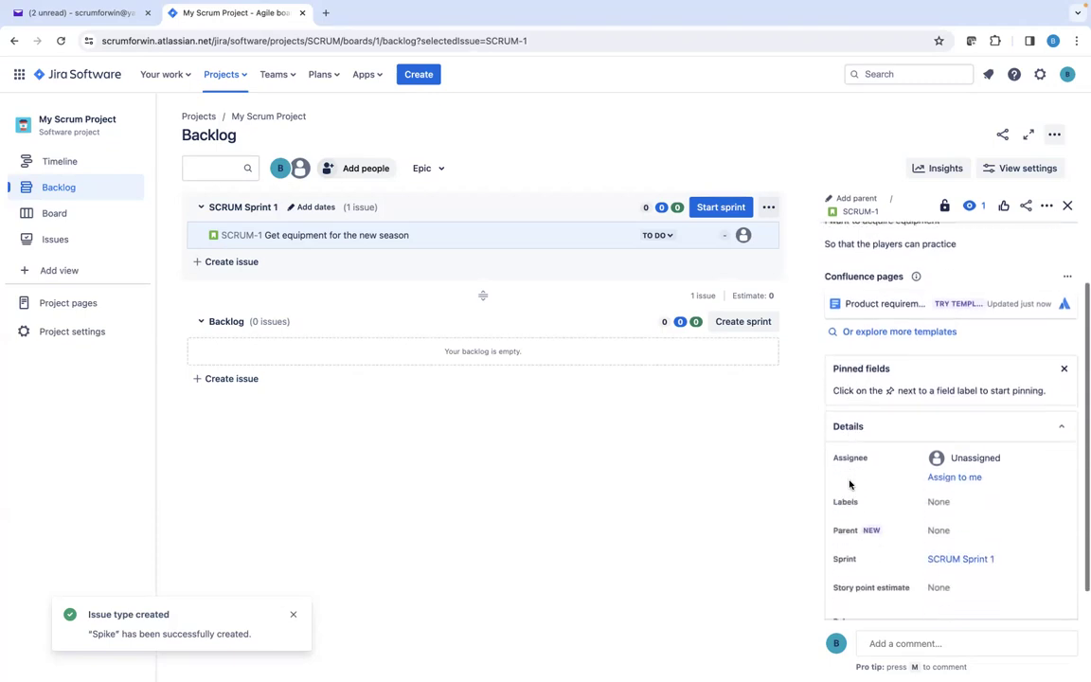
scroll(850, 484, up, 3)
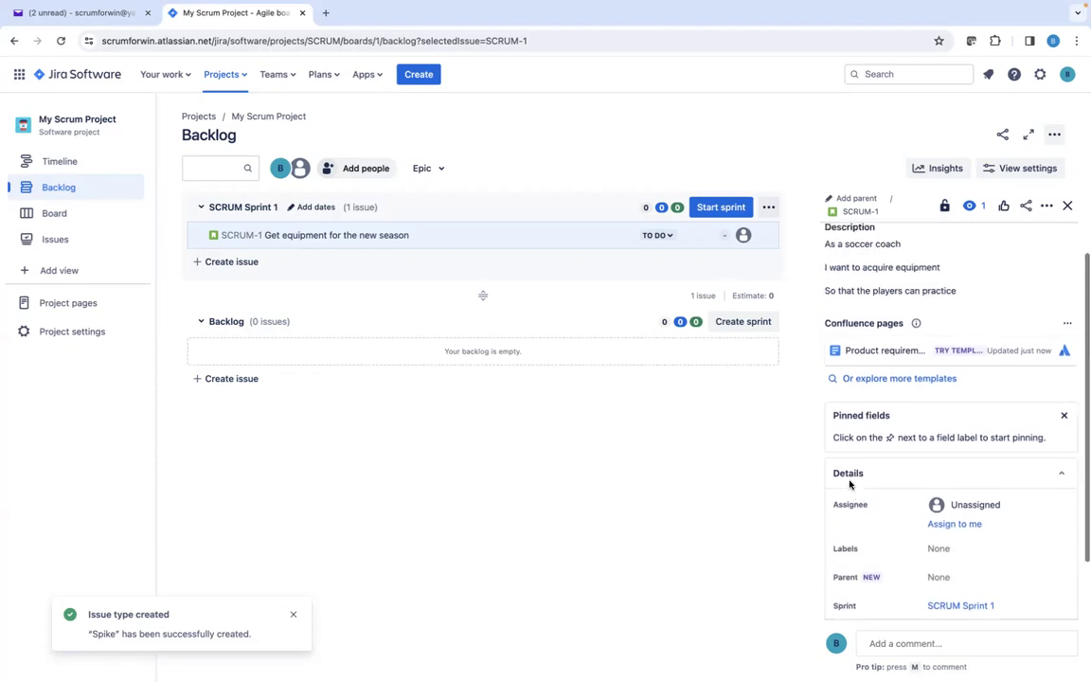
scroll(852, 487, down, 4)
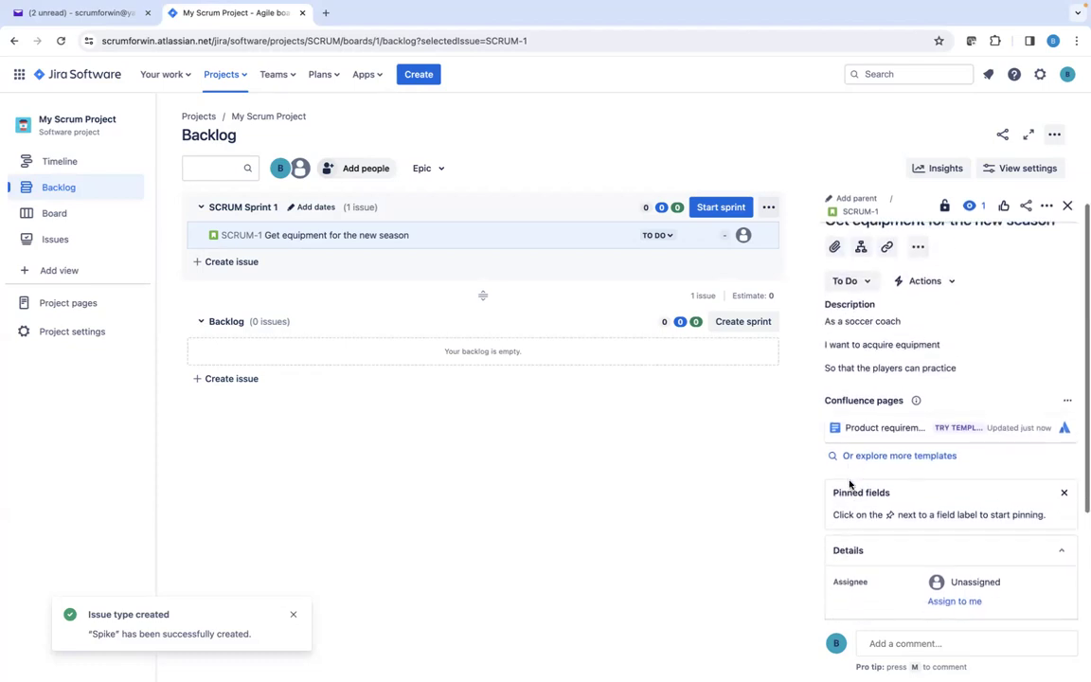
scroll(877, 526, down, 2)
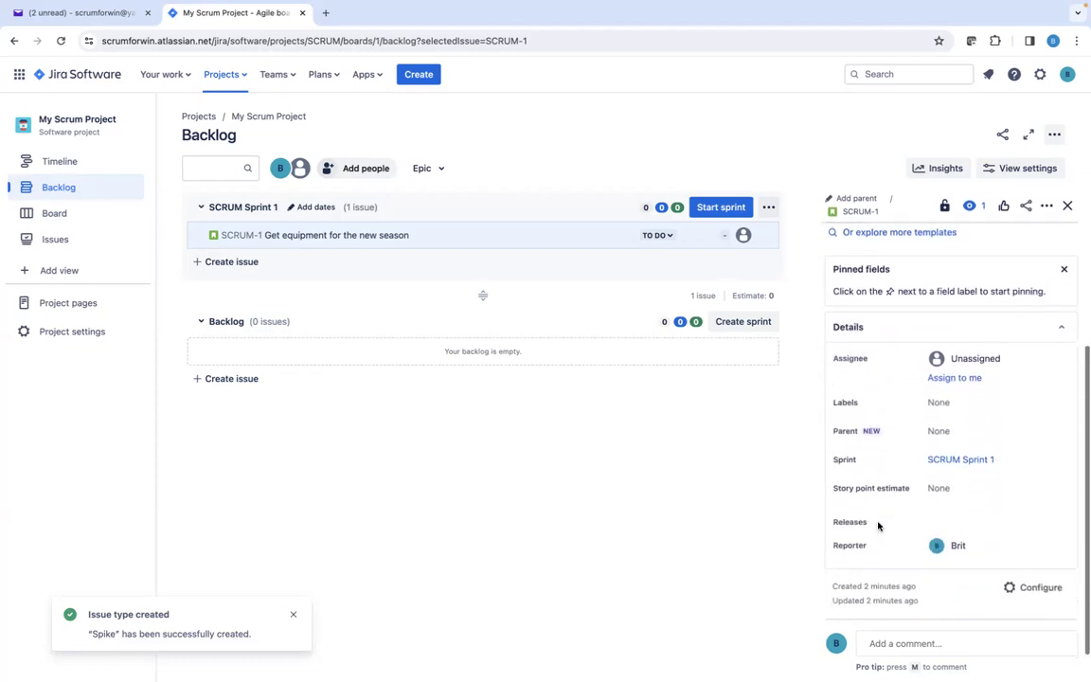
scroll(878, 525, up, 5)
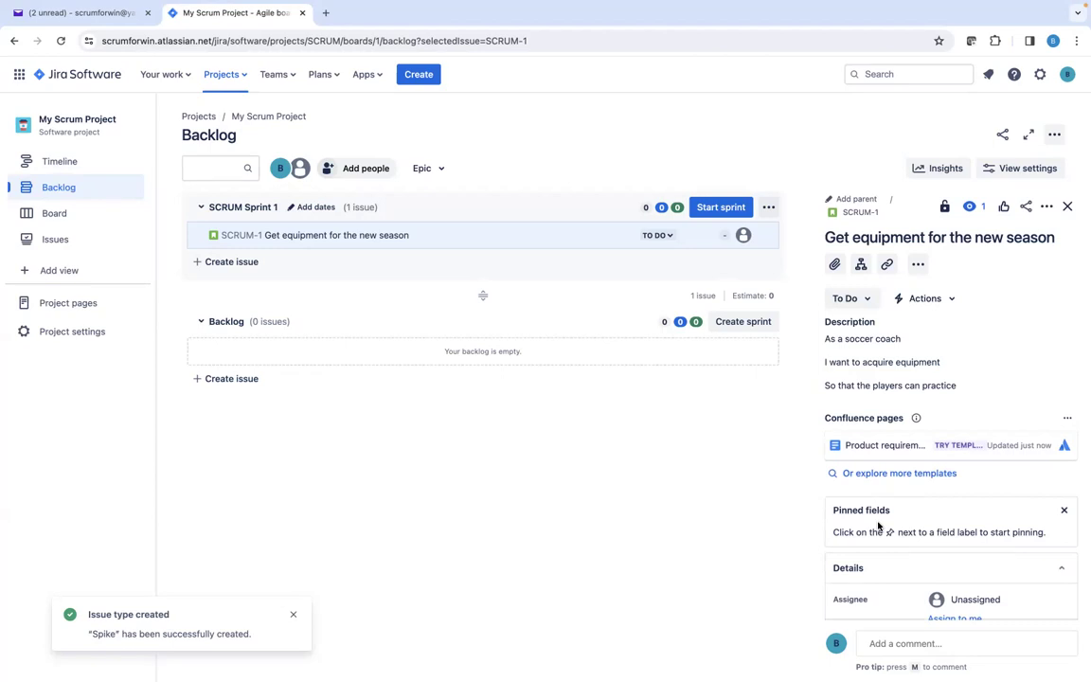
scroll(877, 525, down, 2)
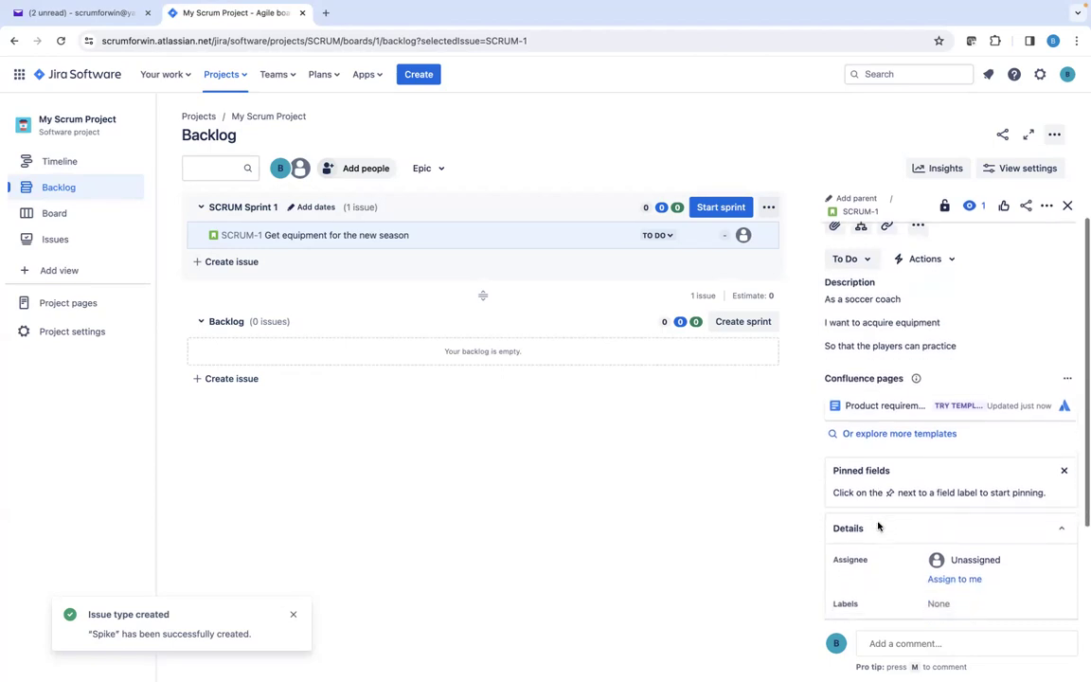
scroll(878, 525, down, 2)
scroll(878, 525, up, 4)
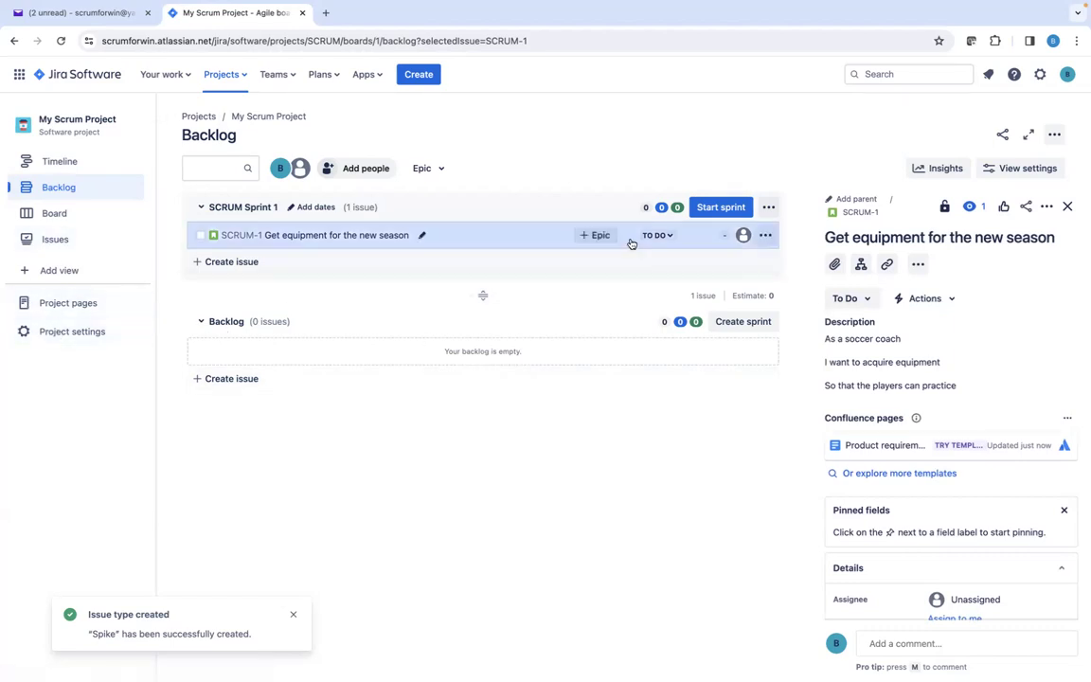
click(61, 336)
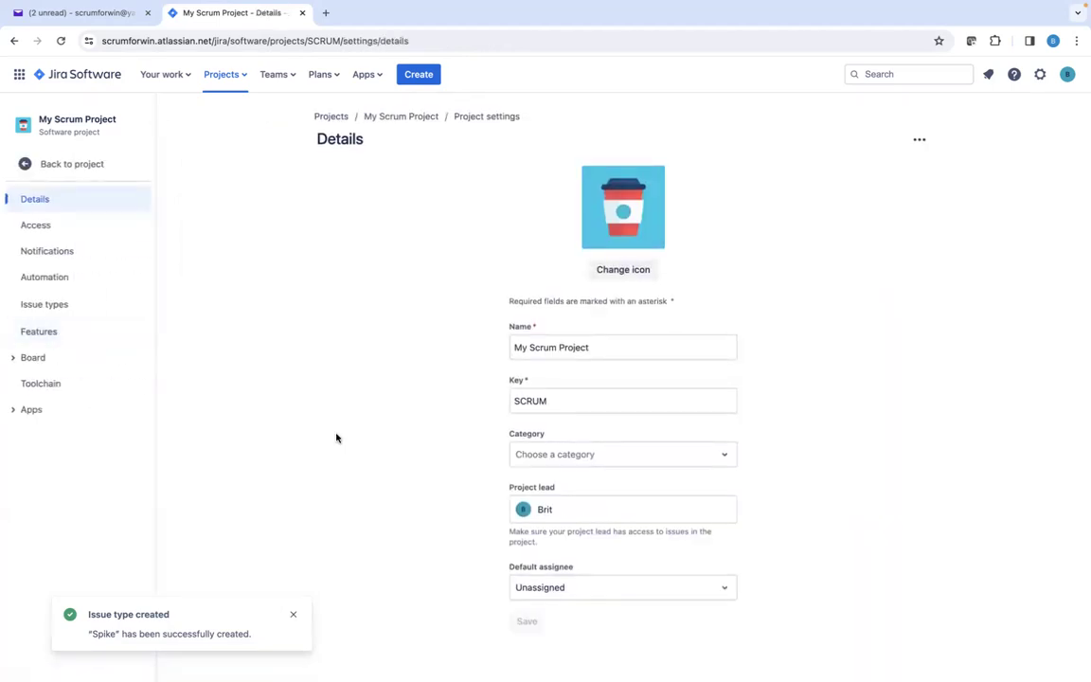
Replace the project name with 'Prepaing for the new soccer season' and save the details.
drag(609, 347, 533, 336)
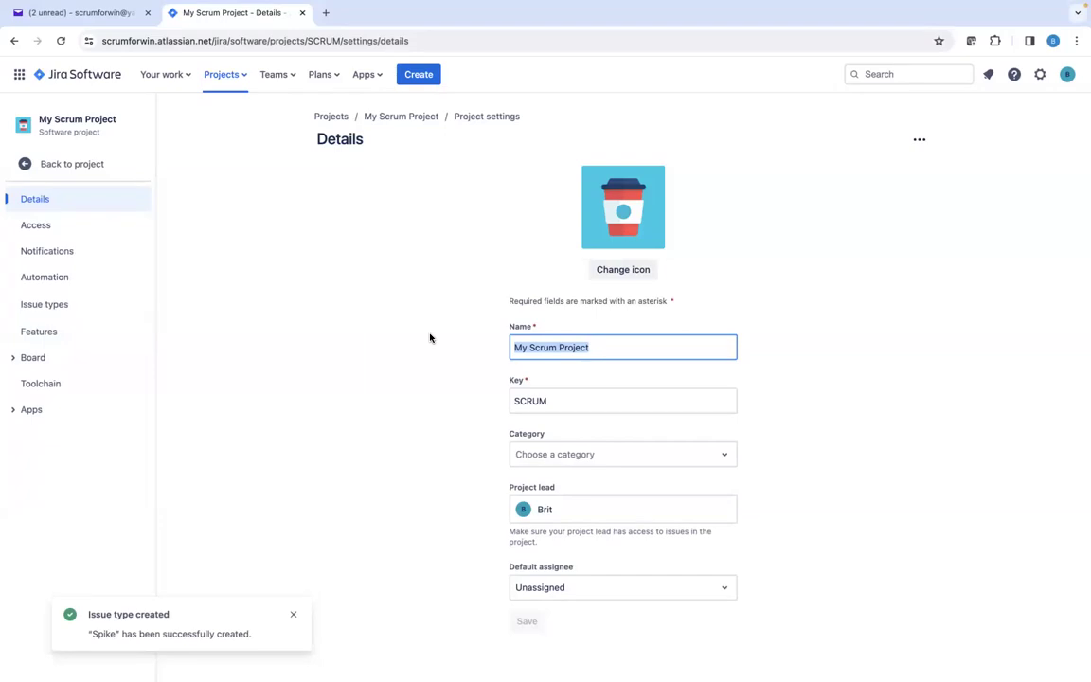
text(Prepaing for a)
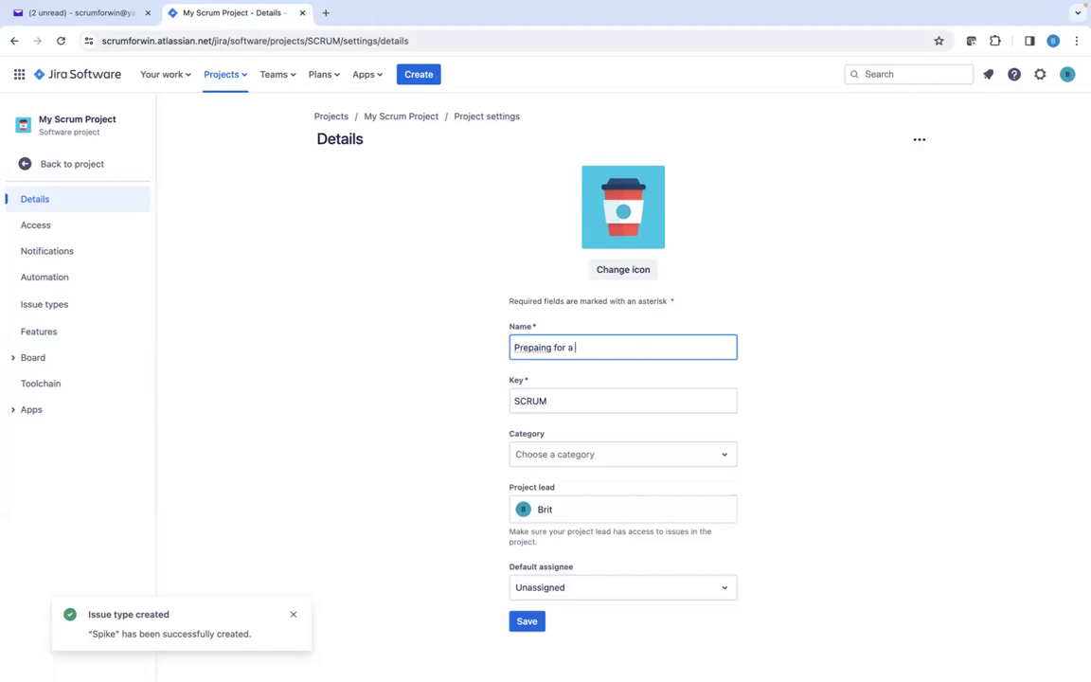
key(BackSpace)
key(BackSpace)
text(the new soccer season)
click(533, 625)
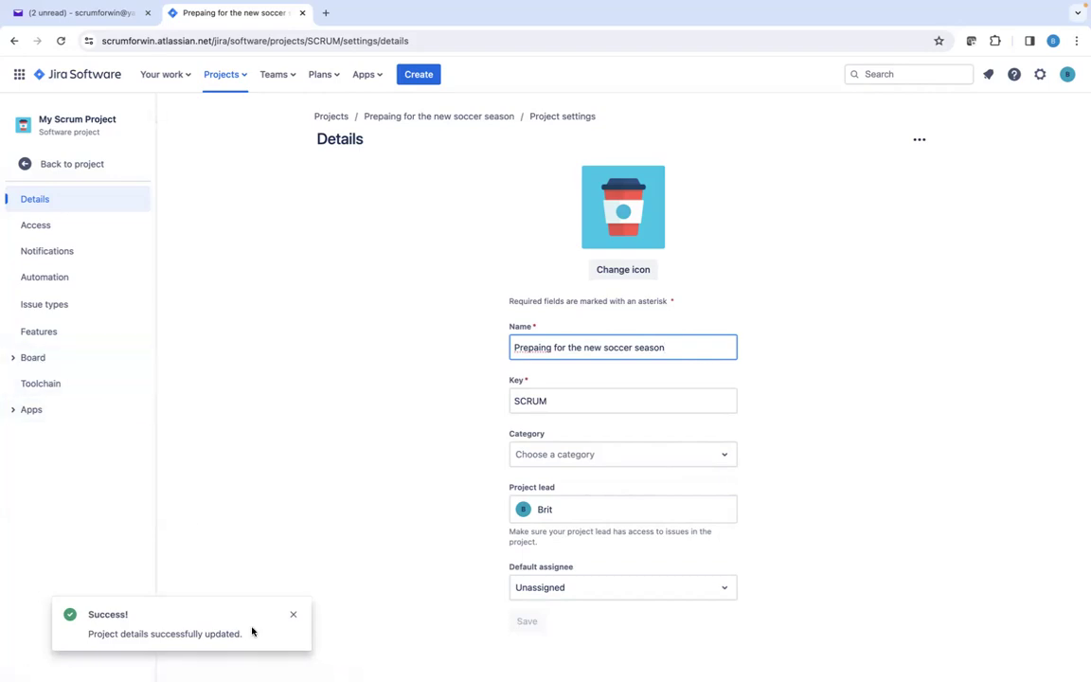
click(294, 615)
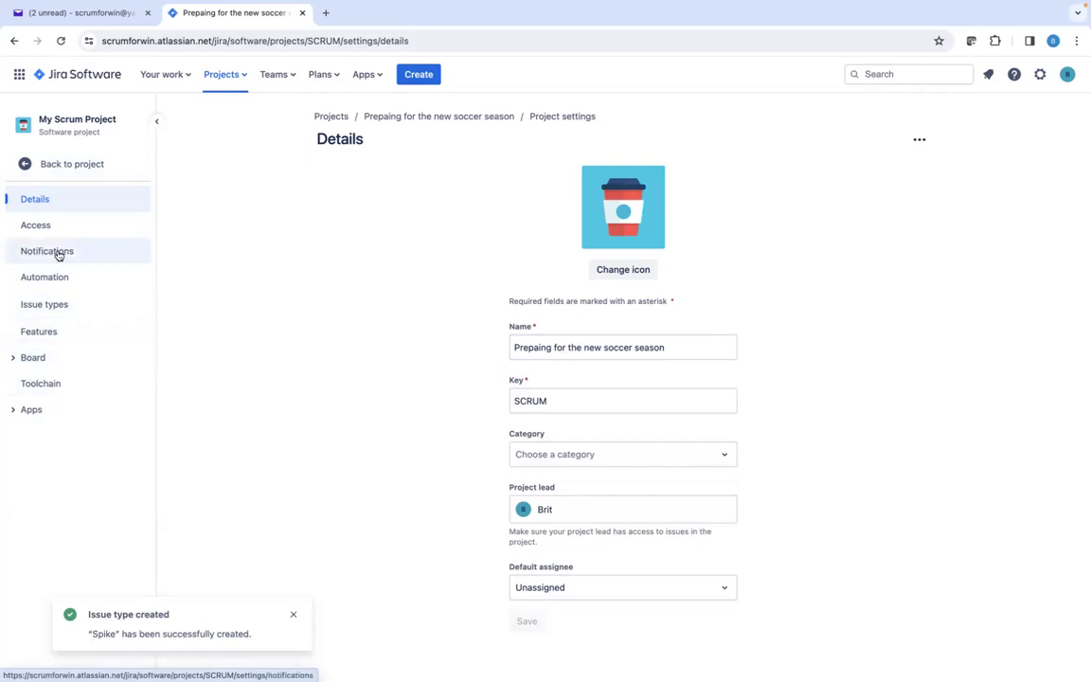
Browse the Board, Issue types and Features settings pages.
click(39, 363)
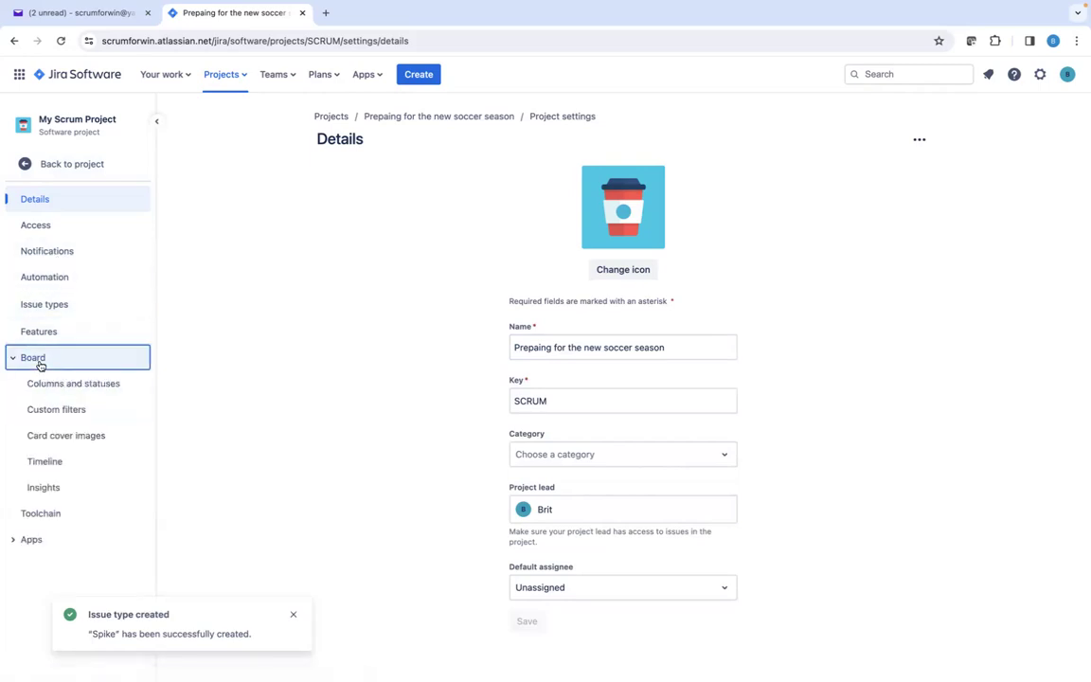
click(40, 365)
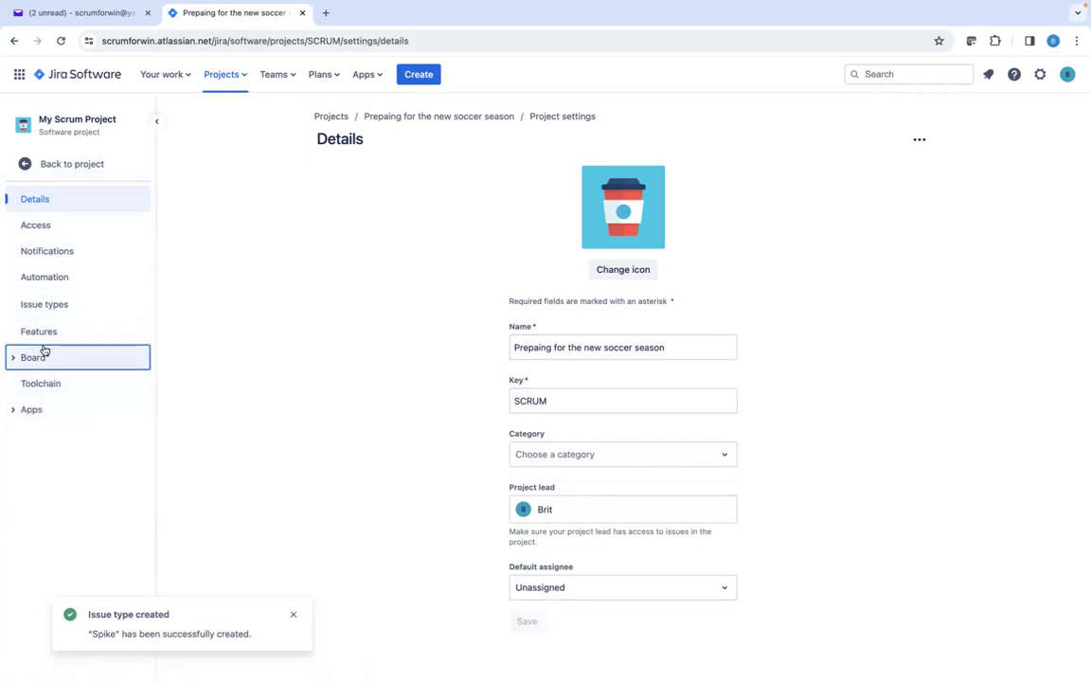
click(51, 305)
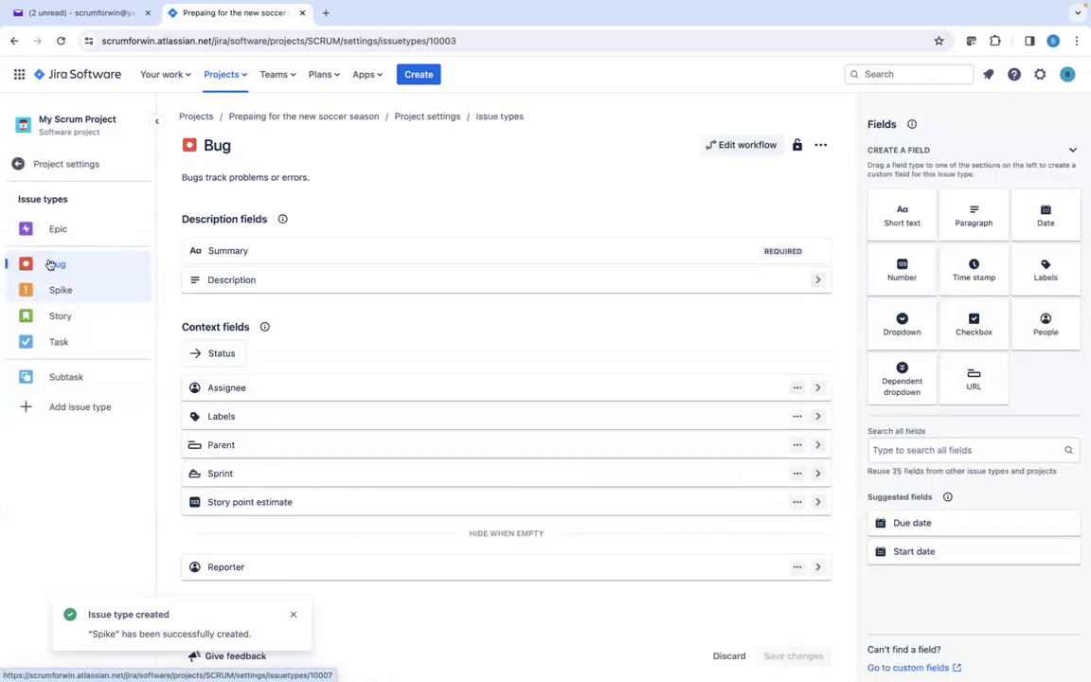
click(59, 171)
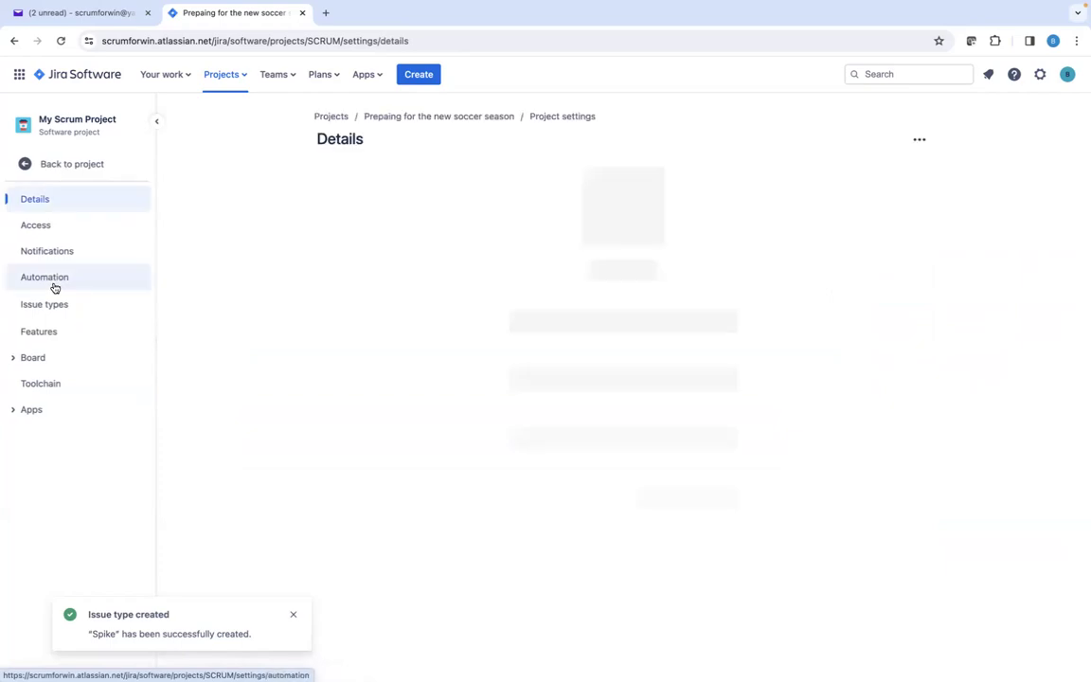
click(47, 333)
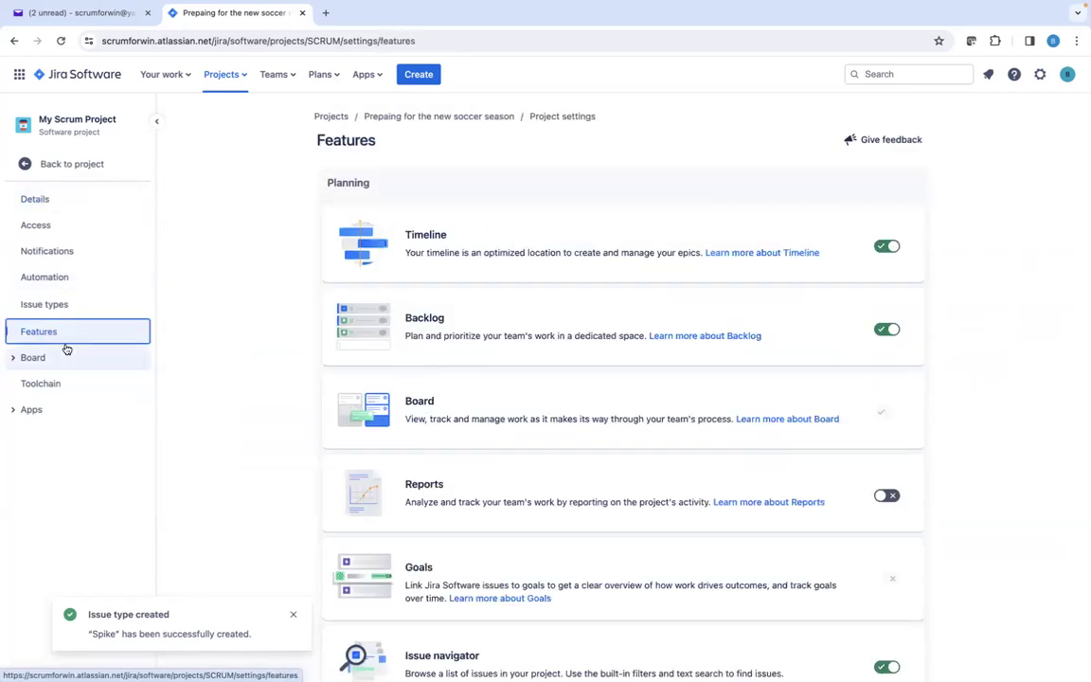
scroll(328, 478, down, 10)
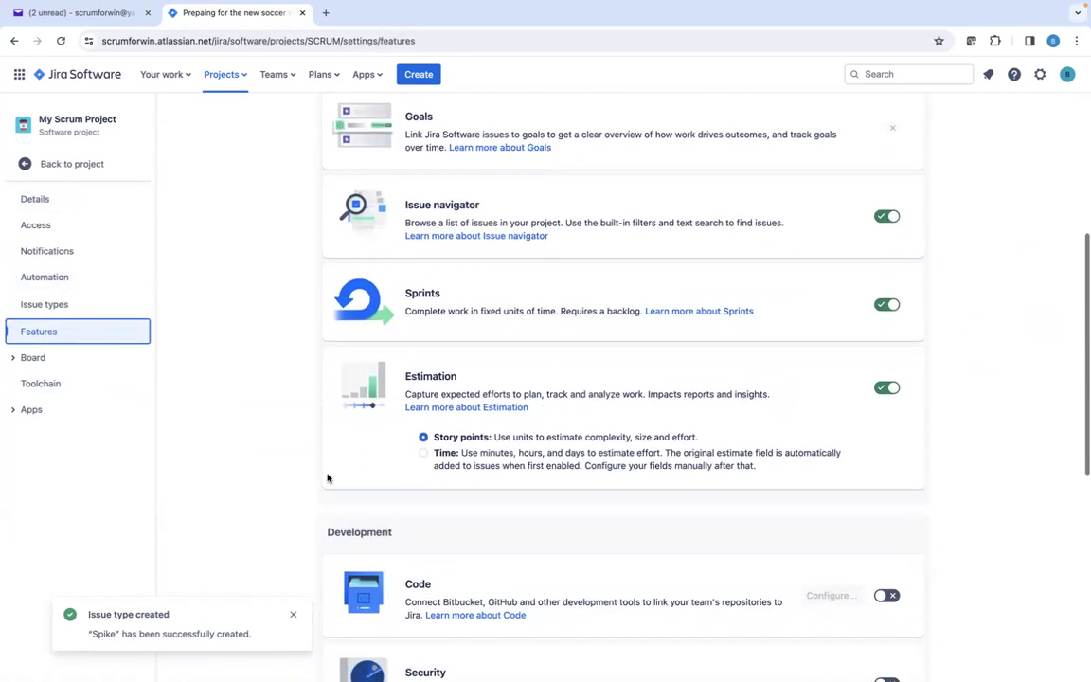
scroll(328, 478, down, 2)
Check the Access, Notifications and Automation settings, then return to the project backlog.
click(41, 224)
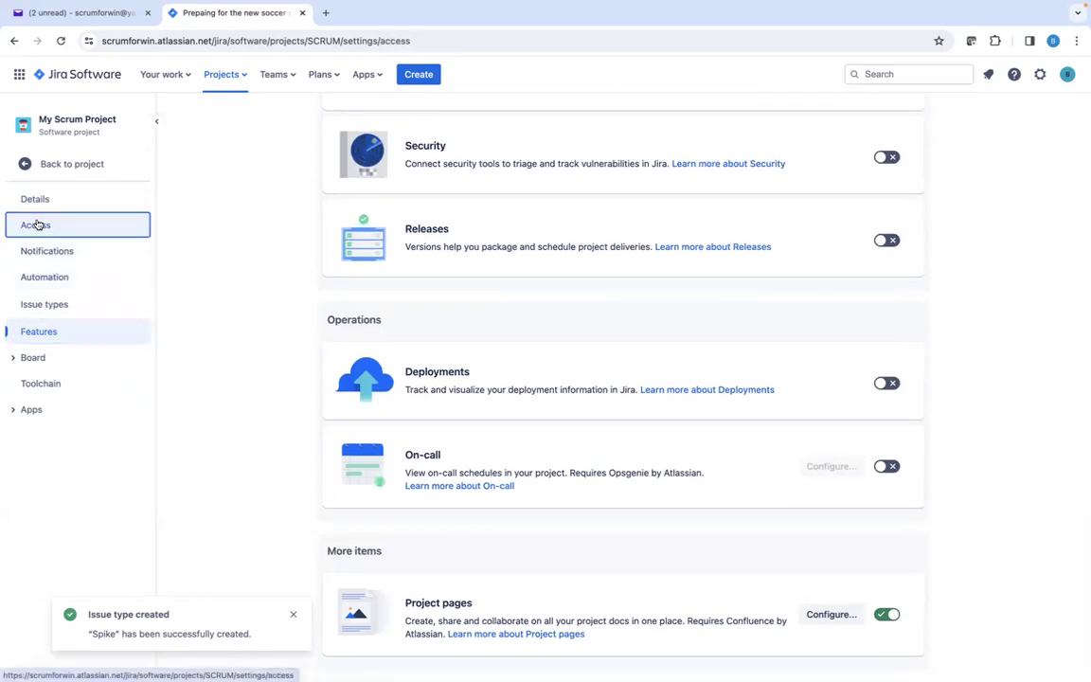
click(35, 250)
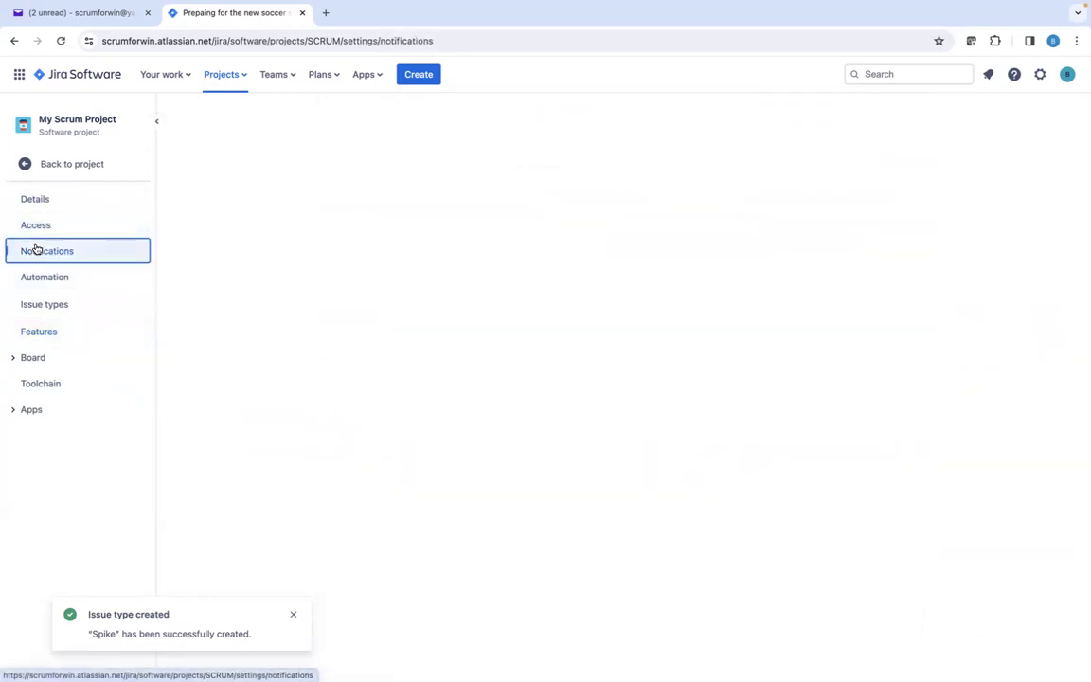
click(39, 277)
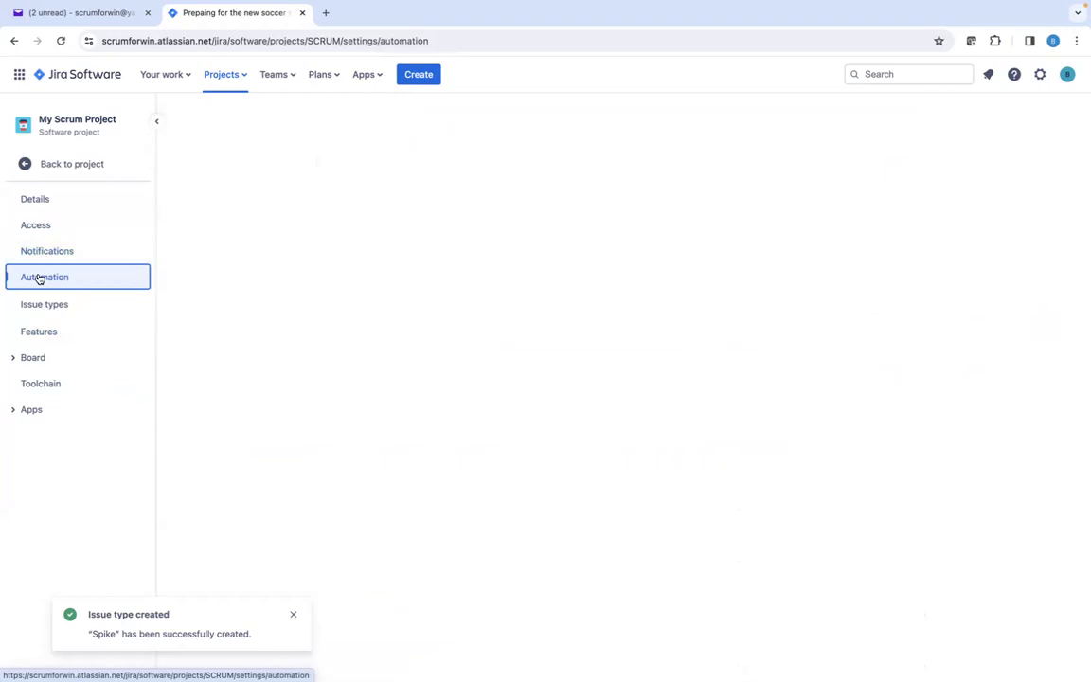
click(26, 164)
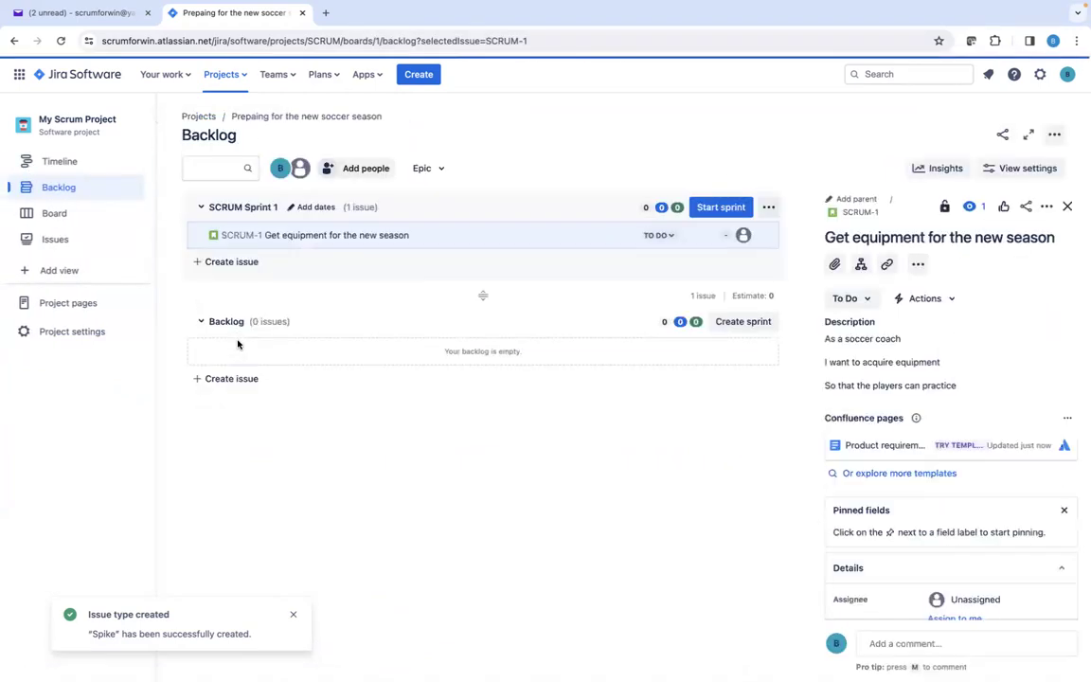
Open the Story issue type configuration from SCRUM-1's menu, trying and removing a Paragraph field.
click(1047, 206)
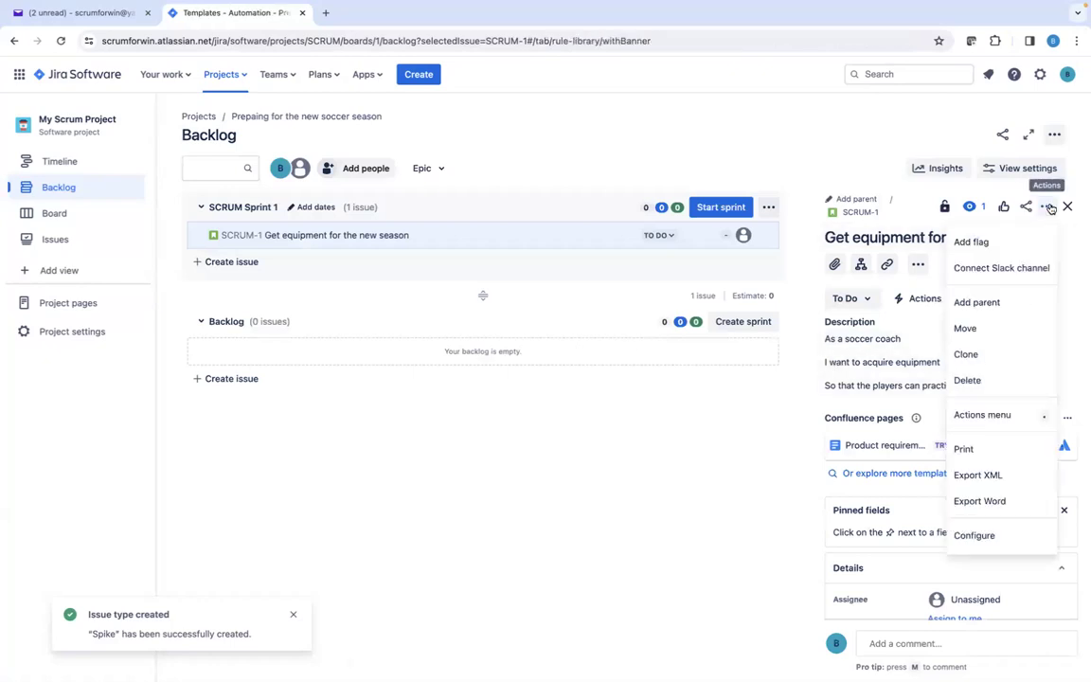
click(972, 538)
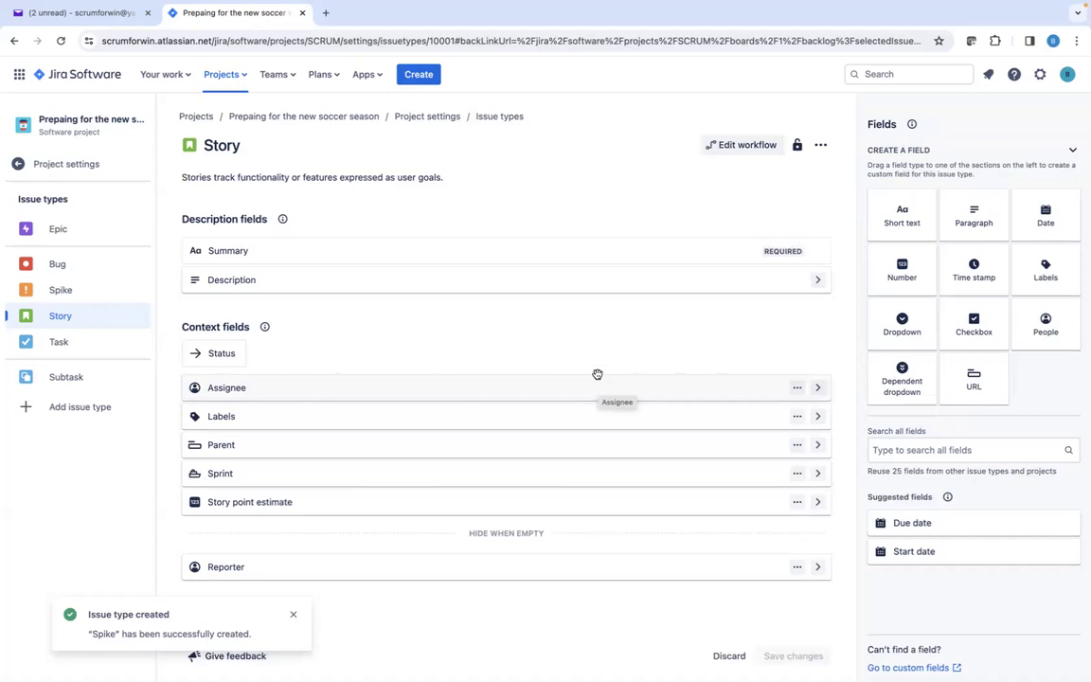
click(293, 614)
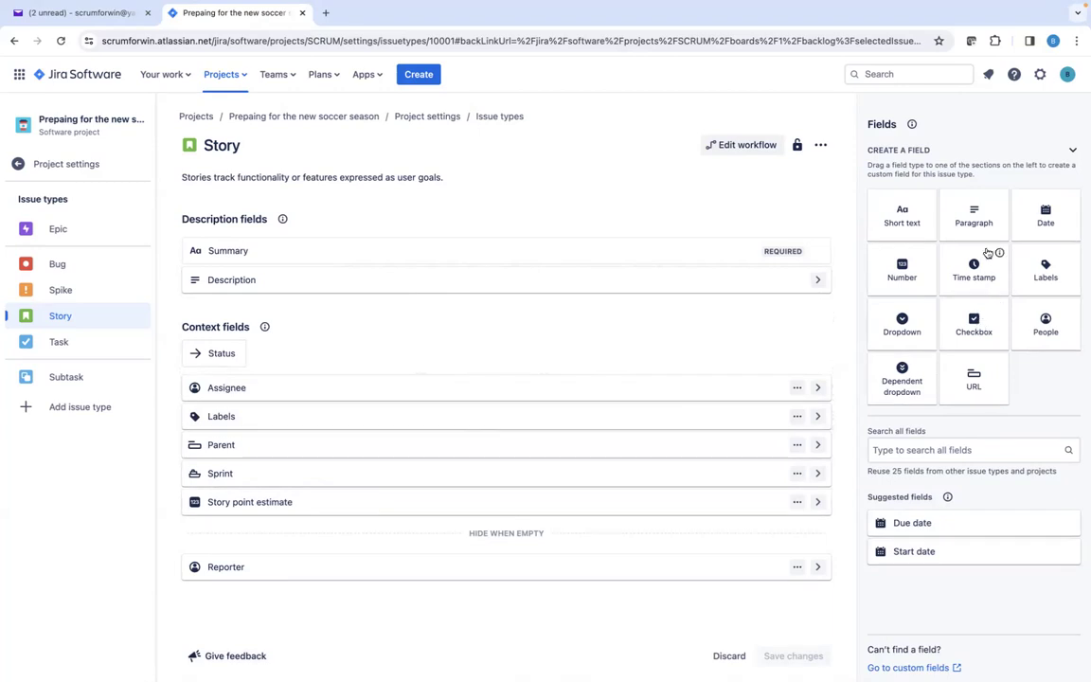
click(971, 215)
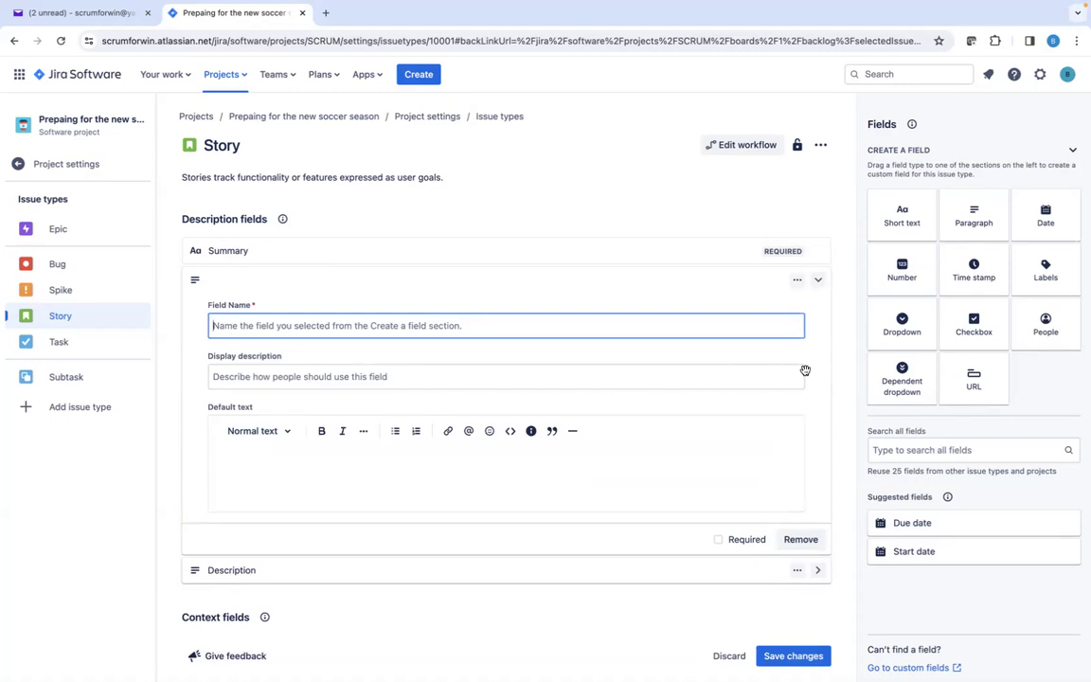
click(795, 540)
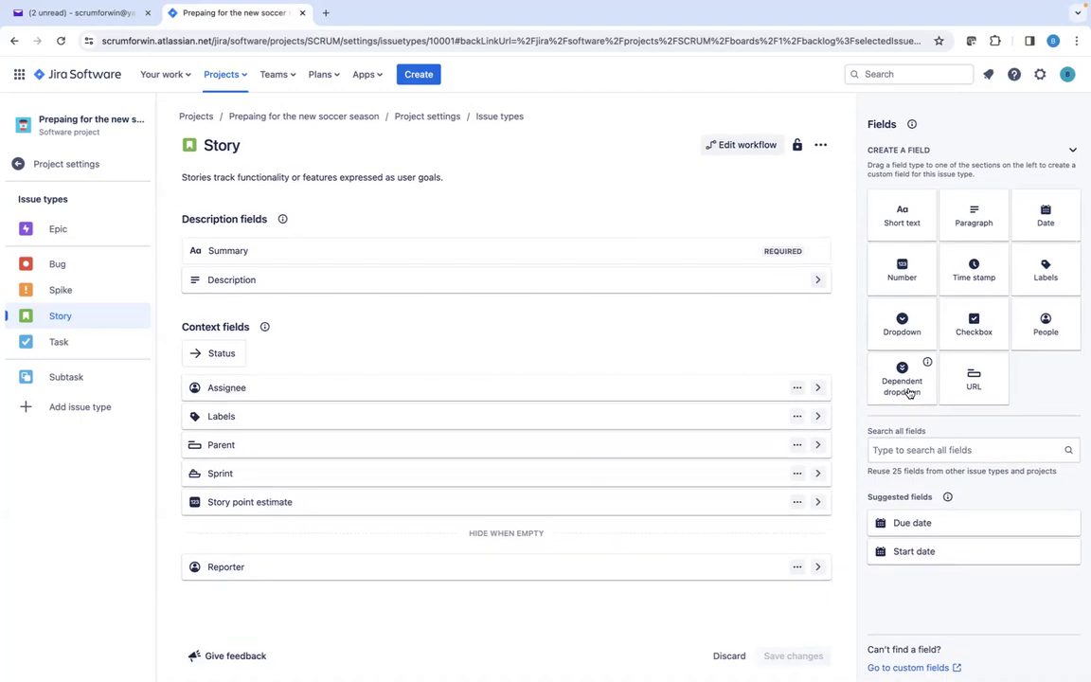
Add a Short text field named 'Acceptance Criteria' to Story's description fields.
click(897, 219)
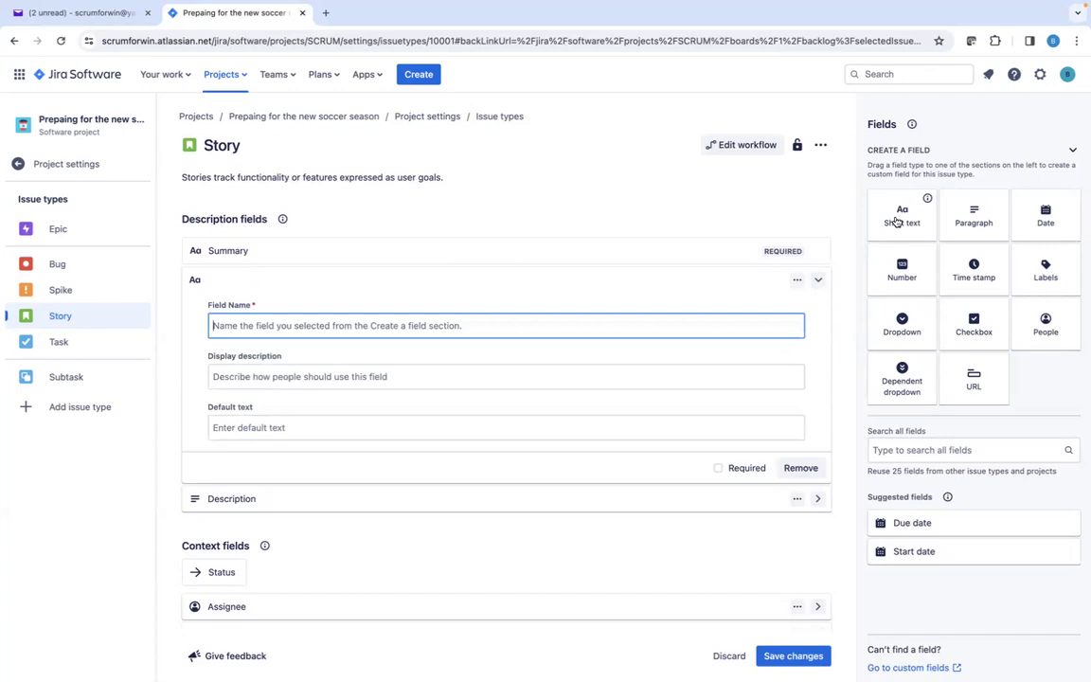
text(Acd)
key(BackSpace)
text(ce)
key(BackSpace)
text(eptance Criteria)
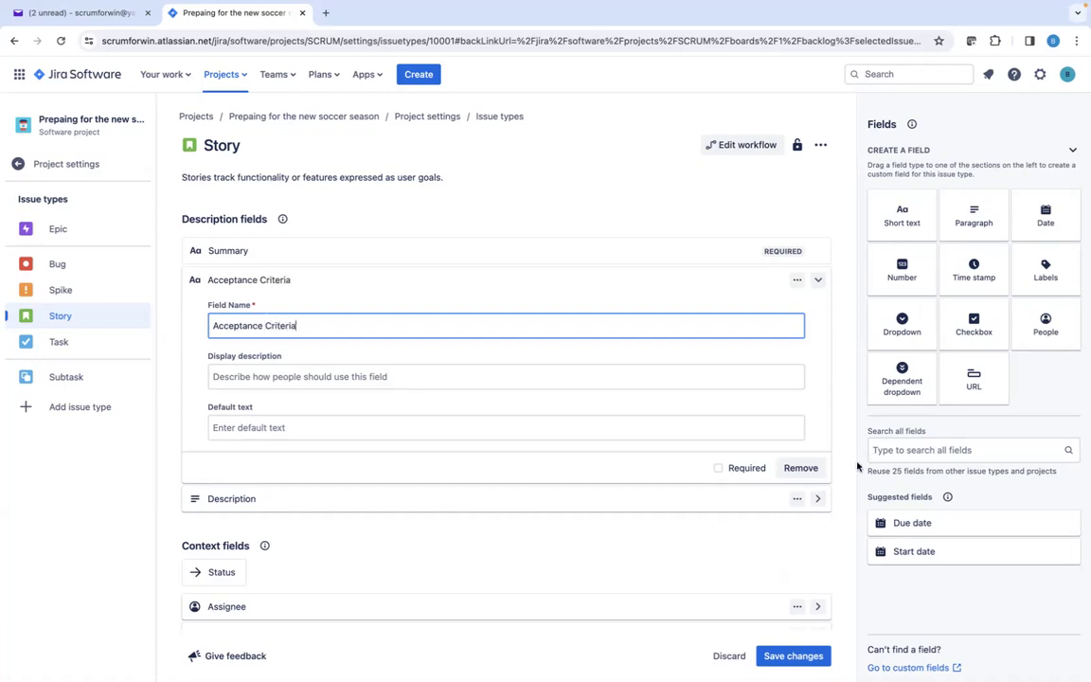
click(197, 420)
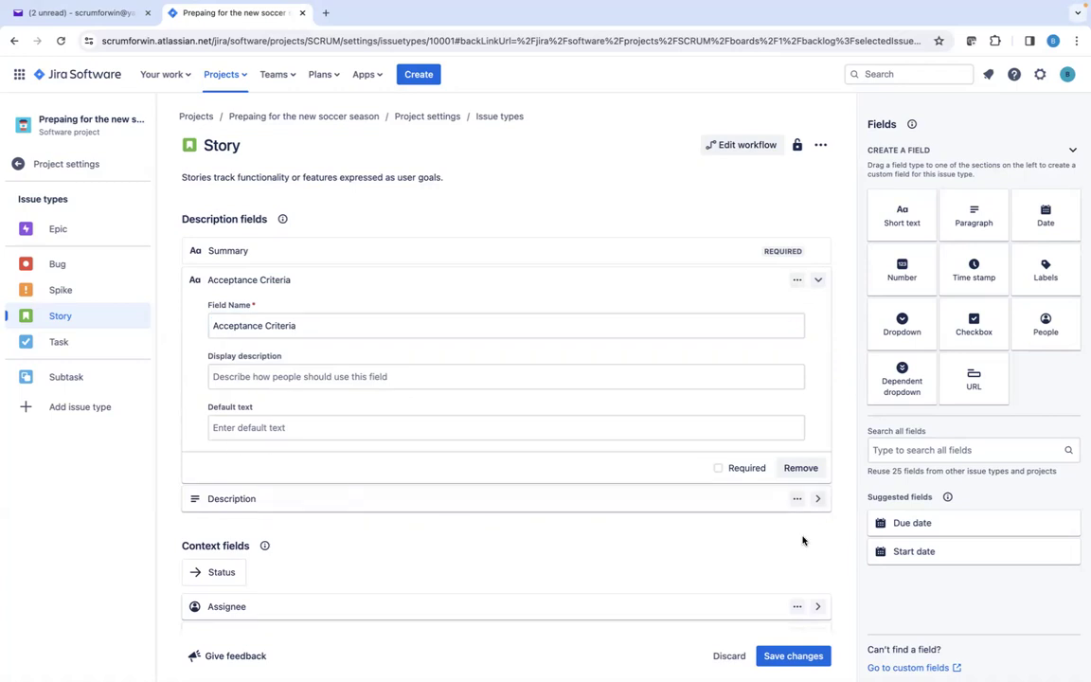
click(816, 499)
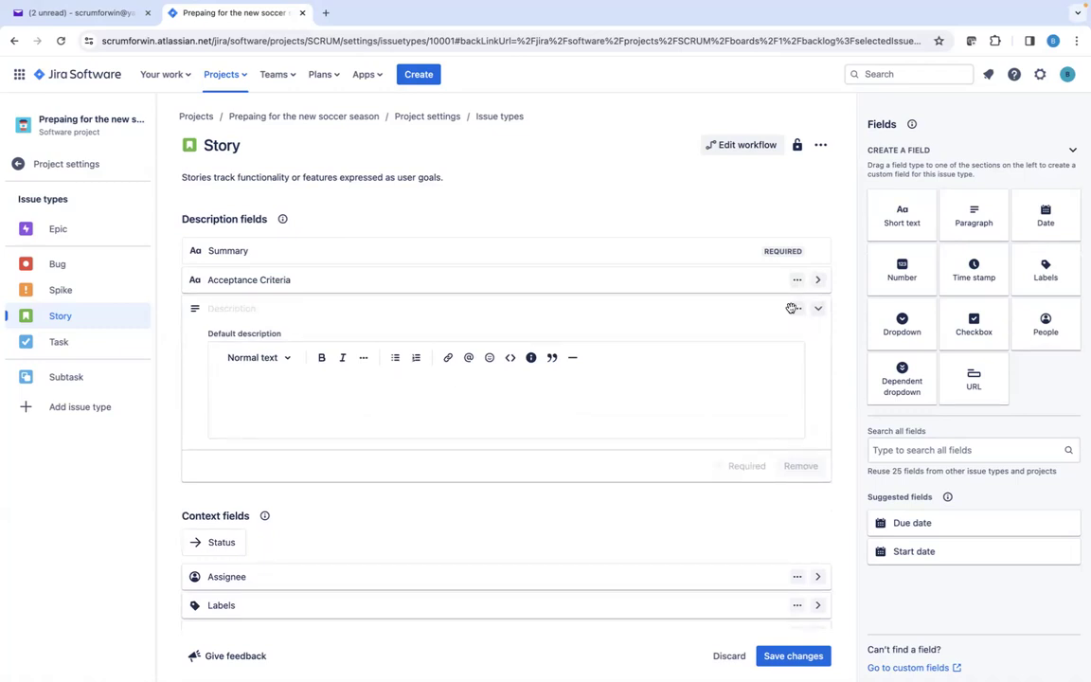
click(55, 165)
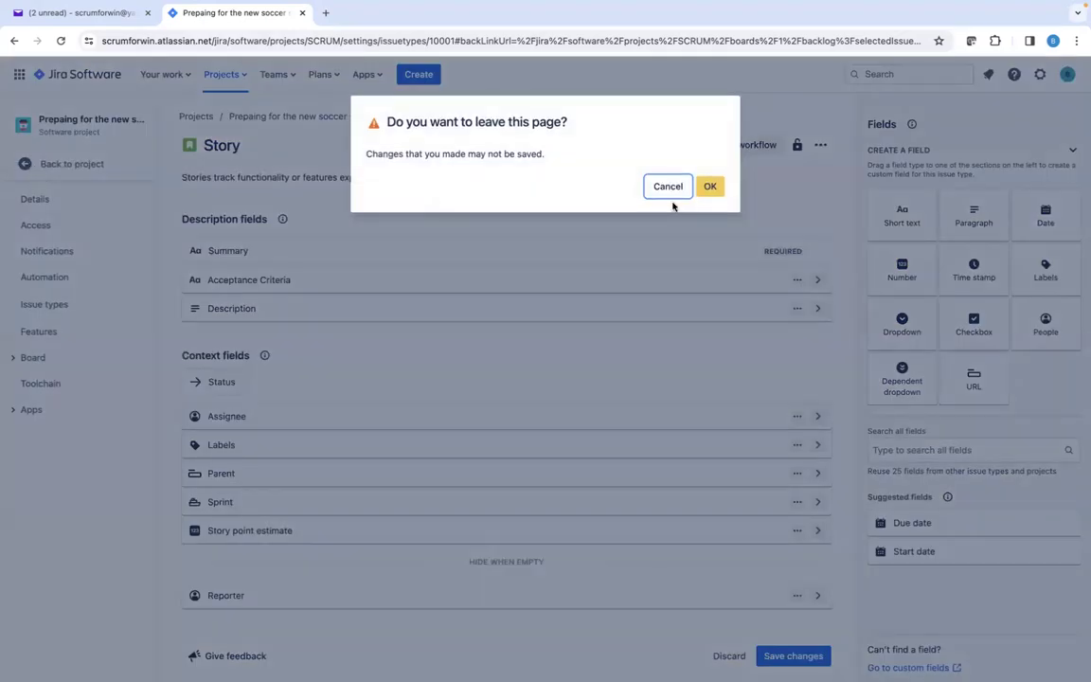
Leave without saving, return to the backlog, and reopen Story's Configure page from SCRUM-1's menu.
click(708, 185)
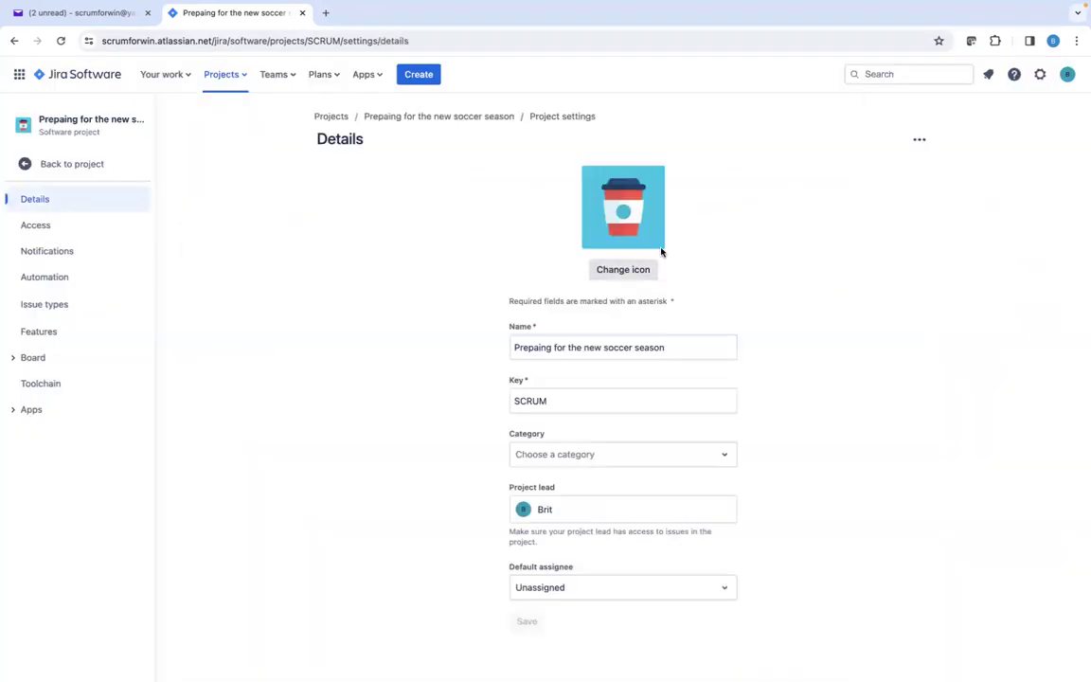
click(29, 167)
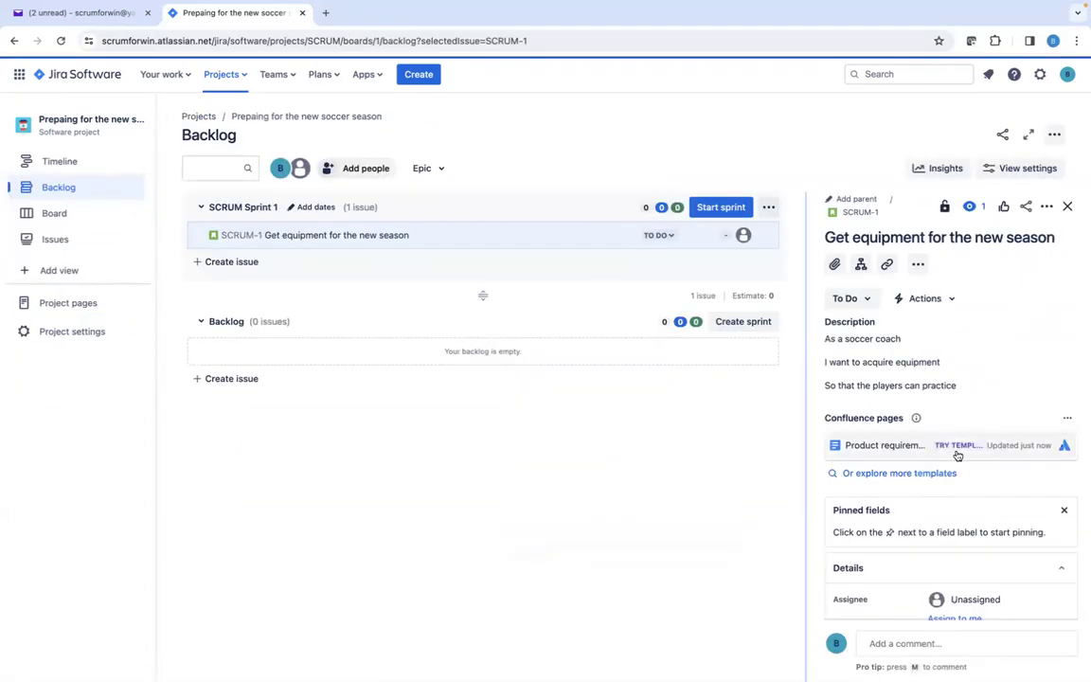
scroll(909, 450, down, 1)
scroll(908, 449, down, 2)
scroll(880, 450, up, 3)
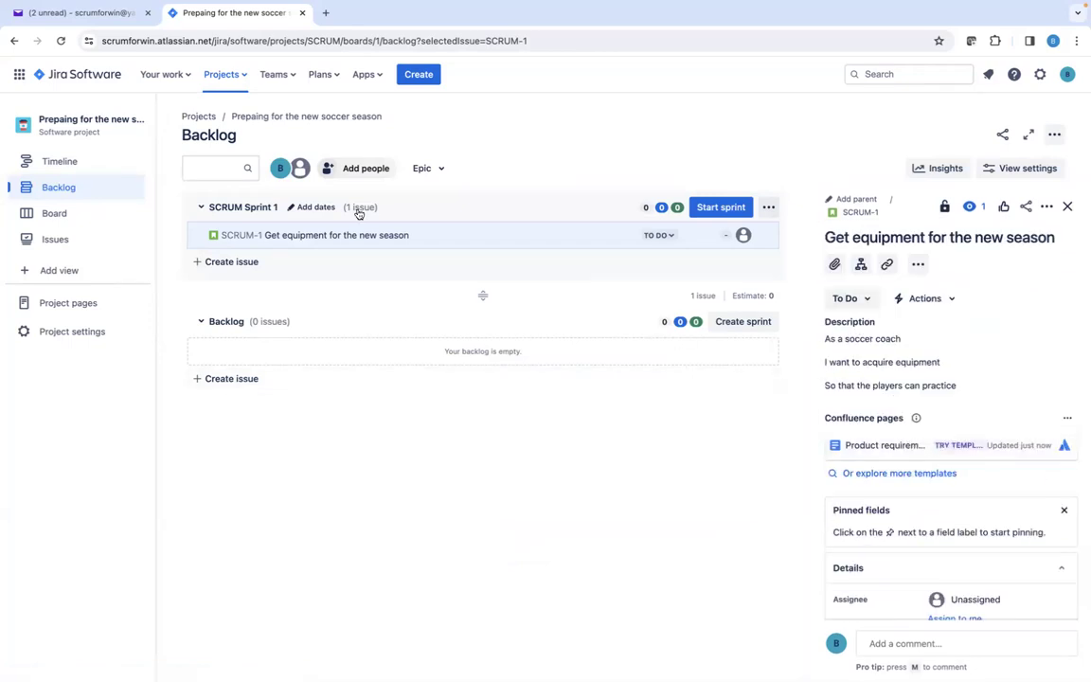
click(14, 41)
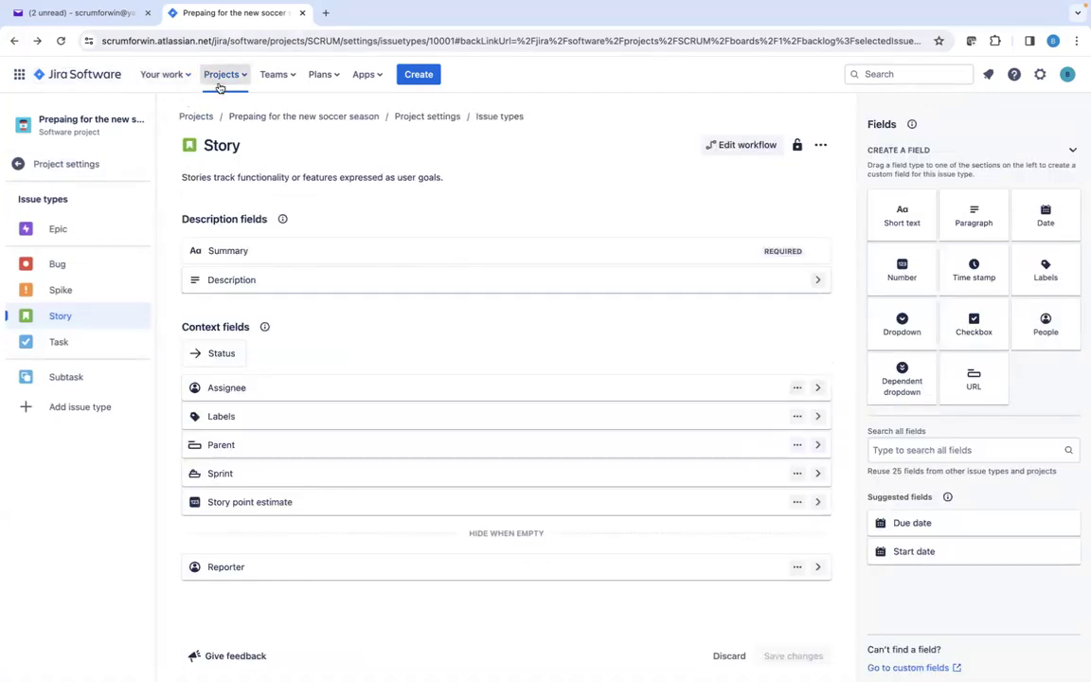
click(80, 166)
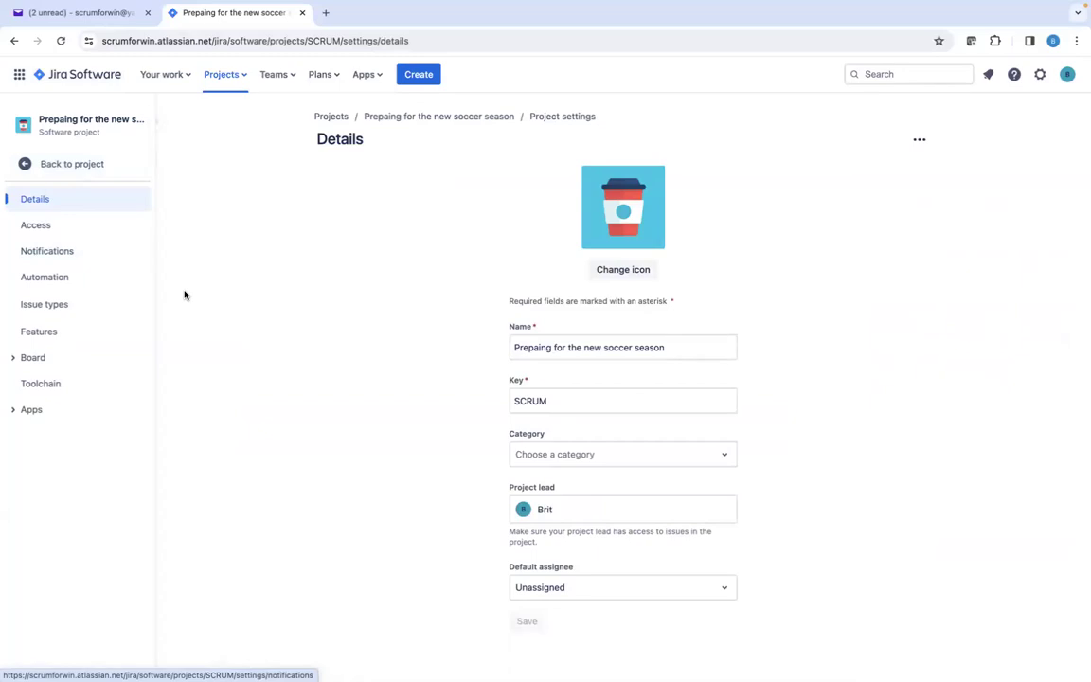
click(29, 170)
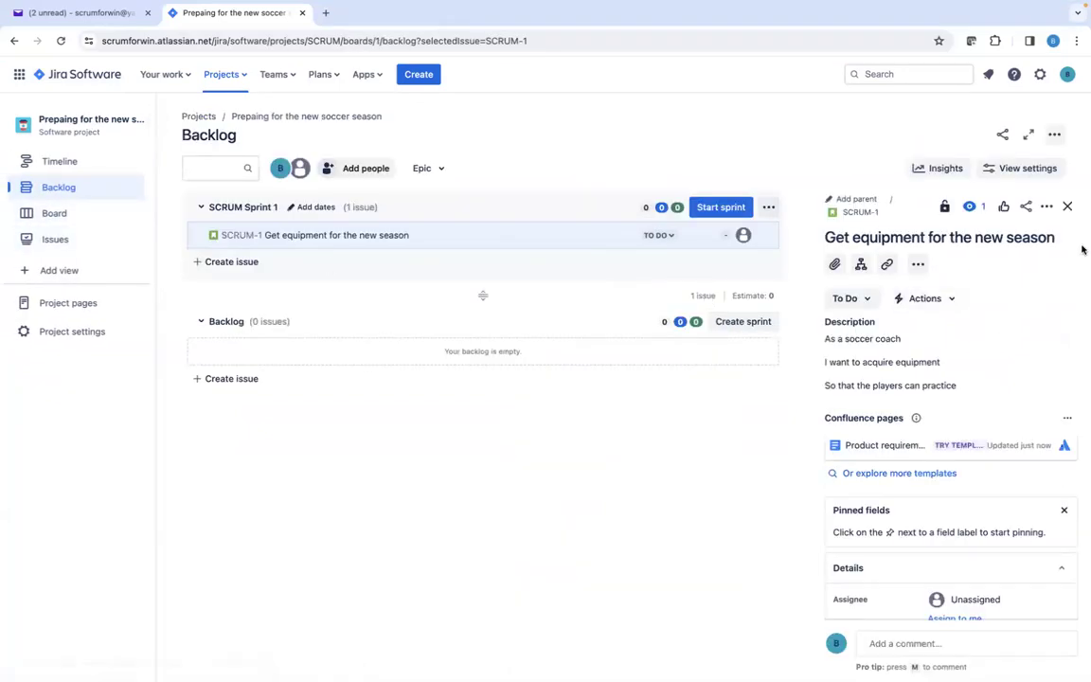
click(1046, 205)
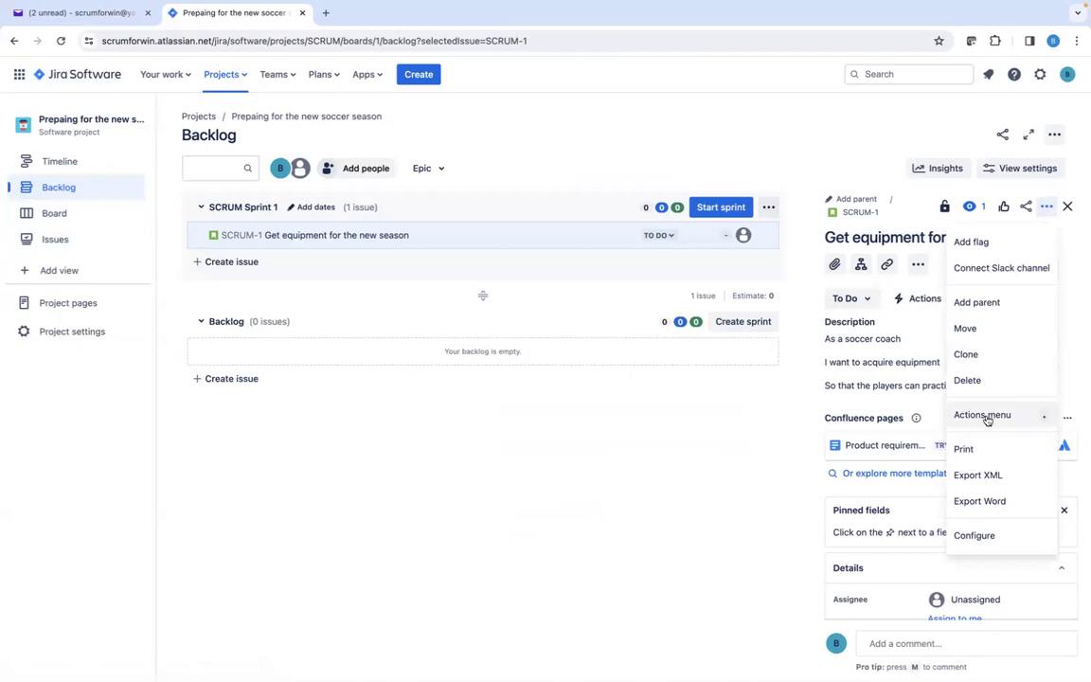
click(990, 535)
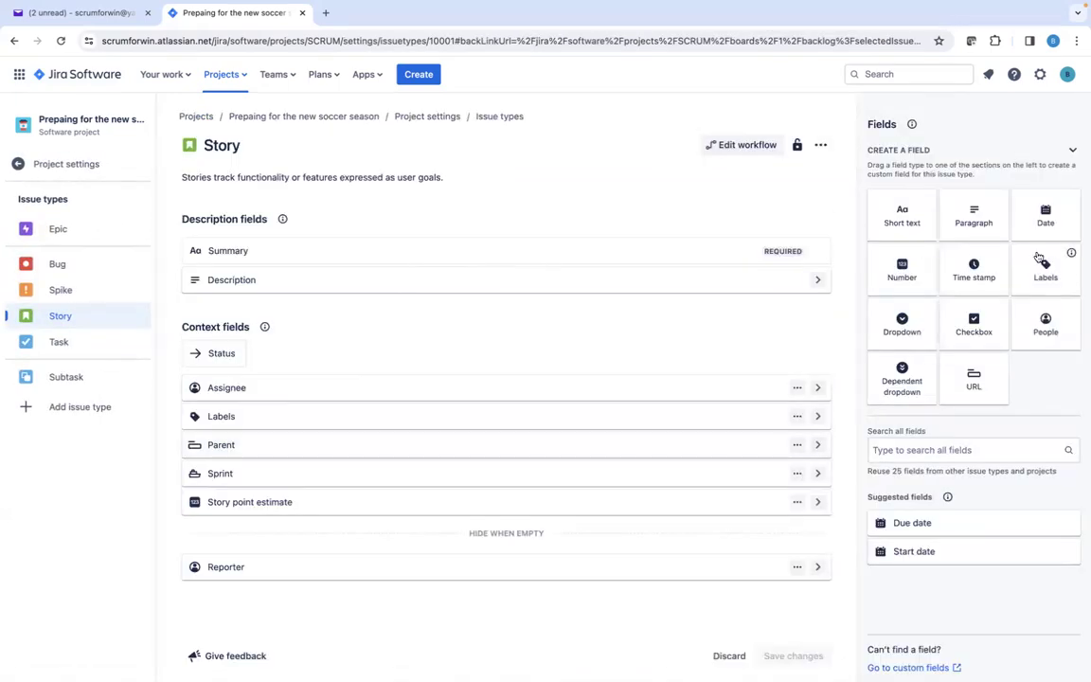
Add a Short text 'Acceptance Criteria' field with description 'Acceptance Criteria' to Story and save.
drag(901, 216, 508, 310)
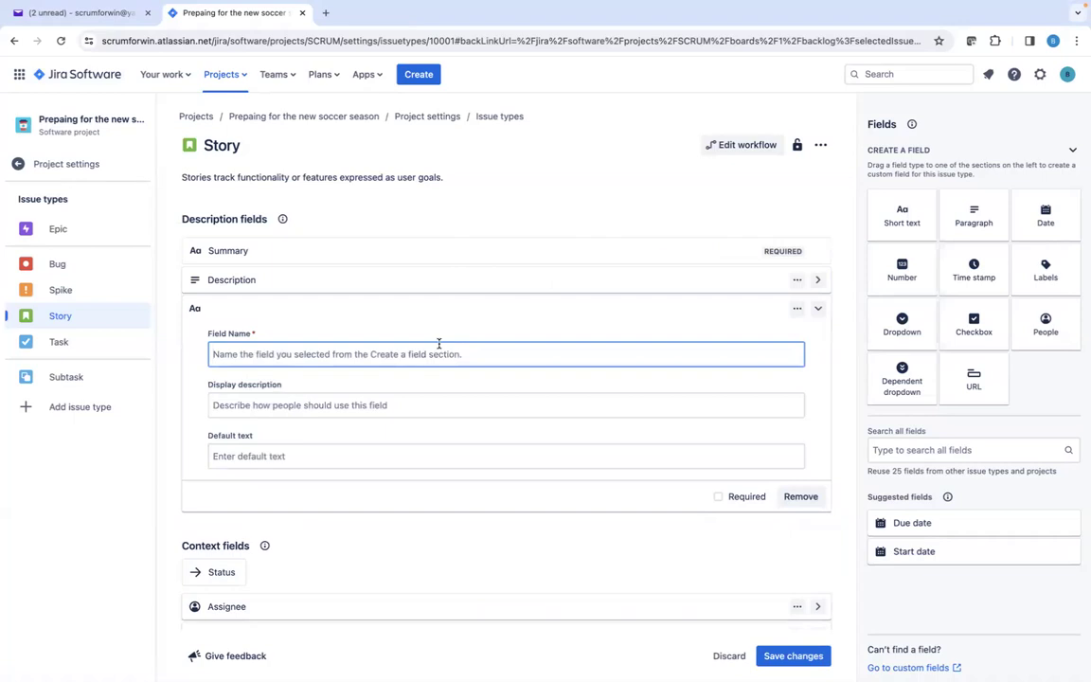
text(Accept)
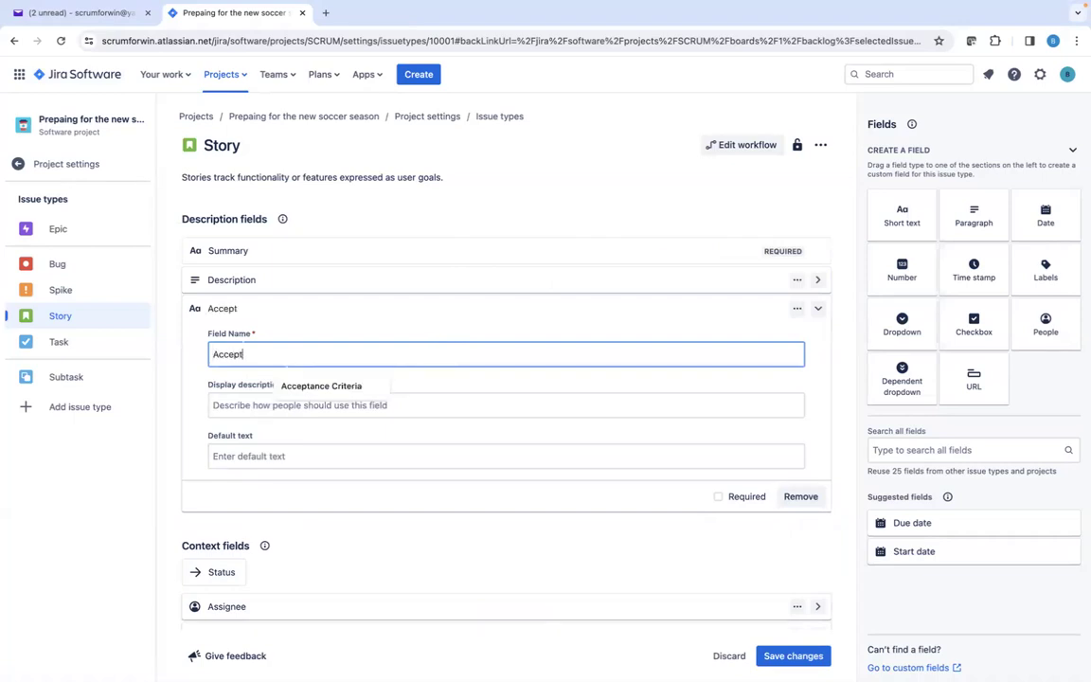
click(322, 385)
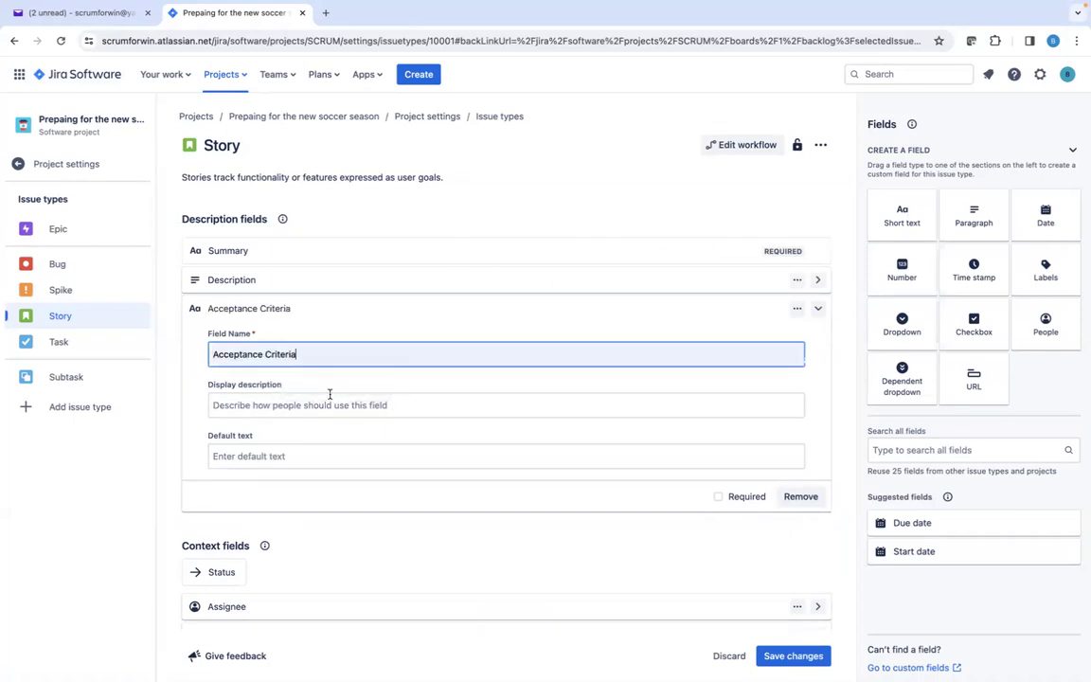
click(319, 406)
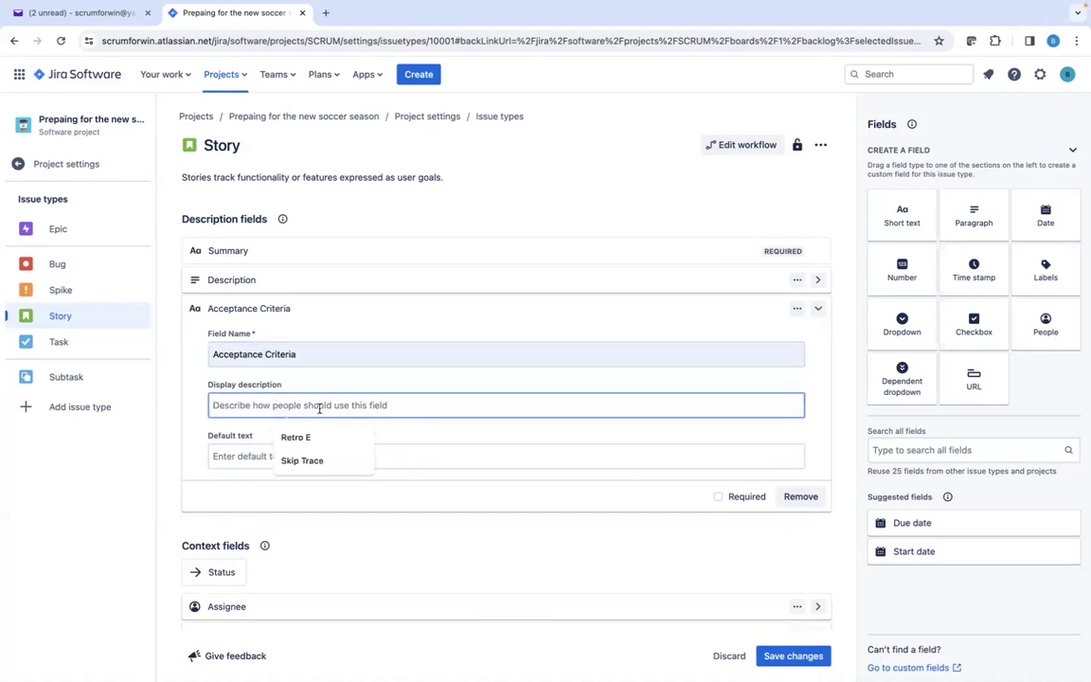
text(Acc)
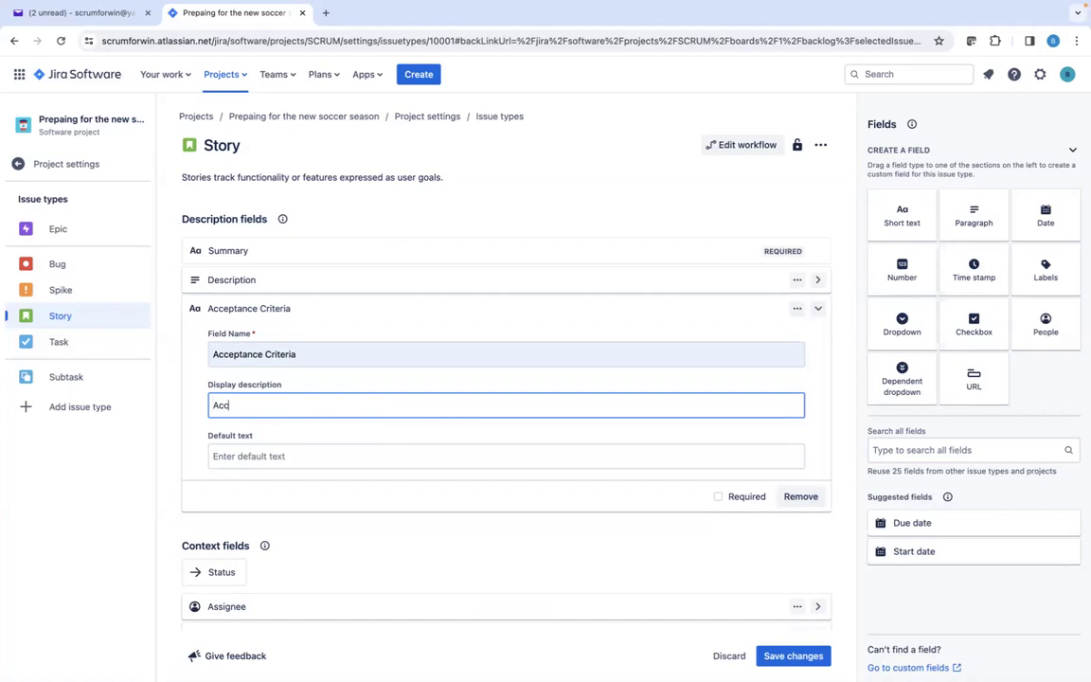
text(eptance Critereia)
key(BackSpace)
key(BackSpace)
key(BackSpace)
text(ia)
click(653, 523)
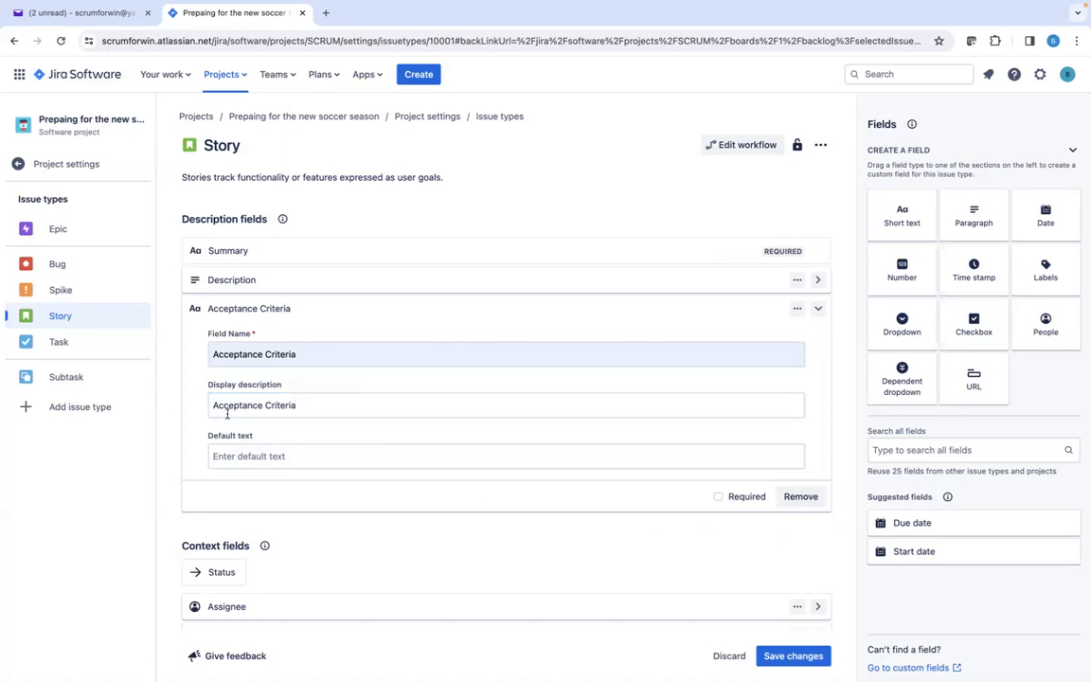
scroll(533, 324, down, 2)
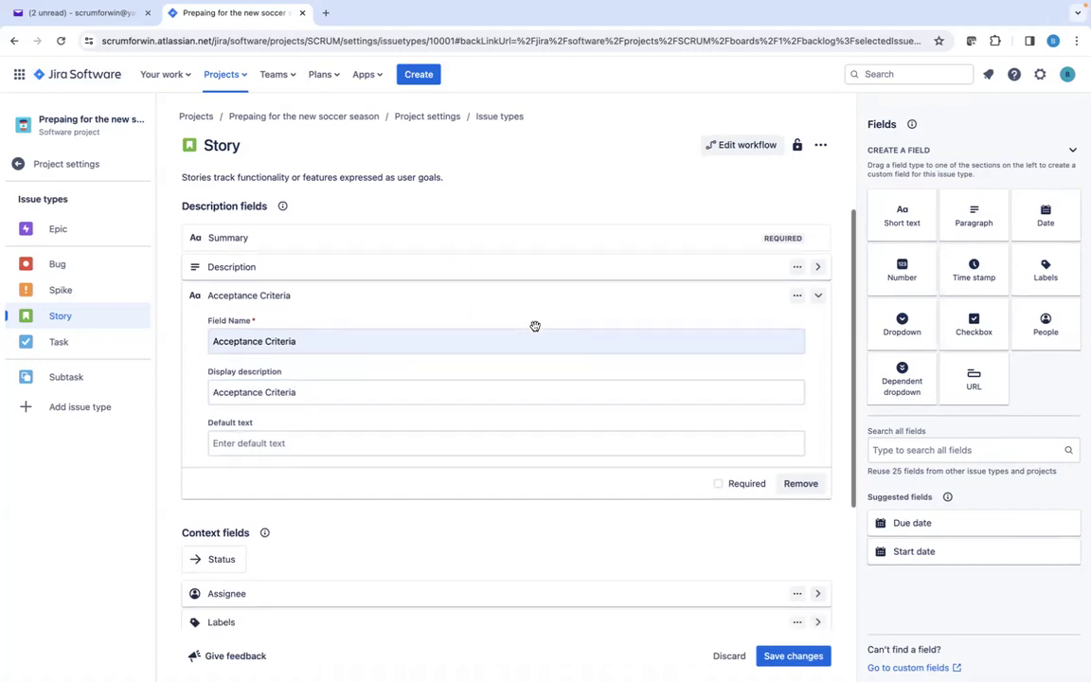
click(791, 655)
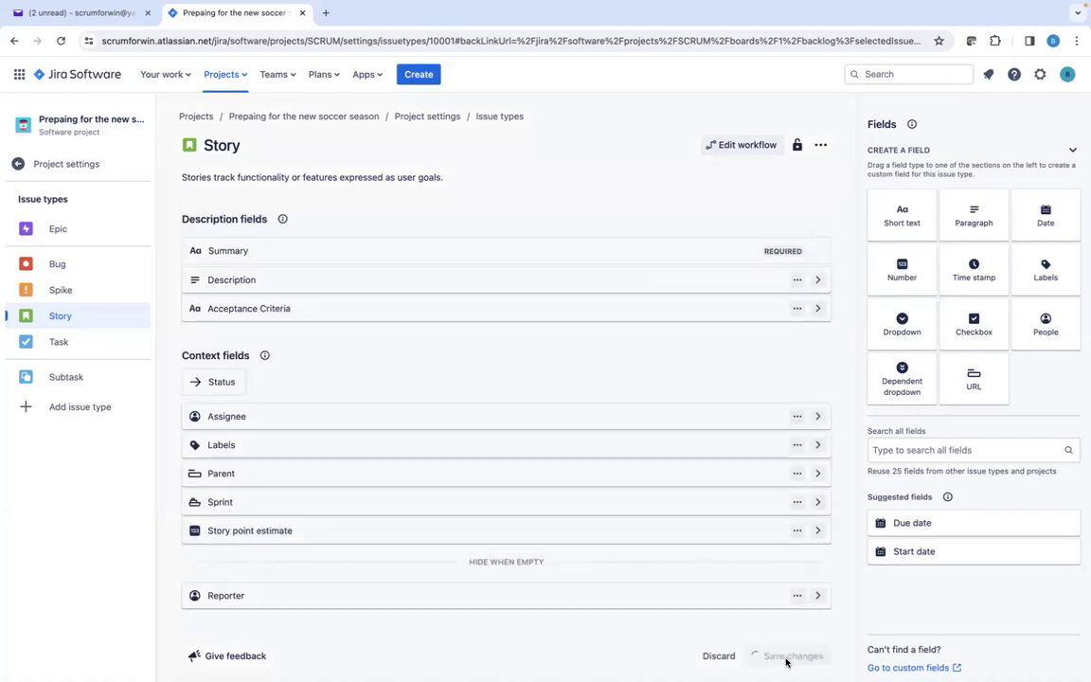
click(62, 170)
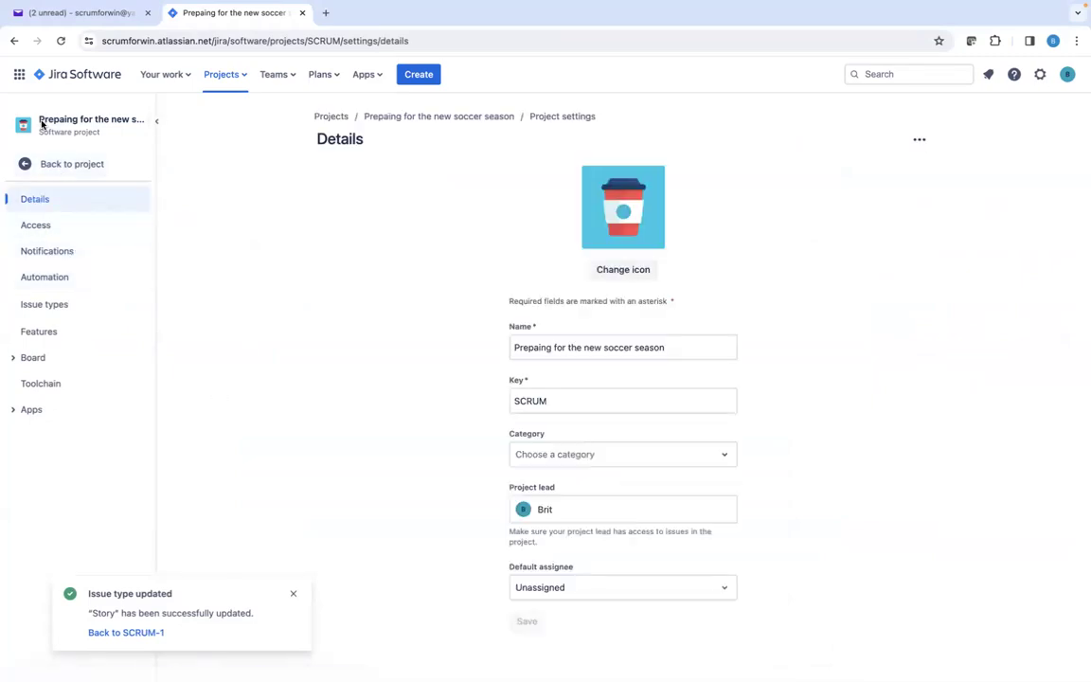
Open the soccer season project's backlog and start editing SCRUM-1's empty Acceptance Criteria.
click(156, 121)
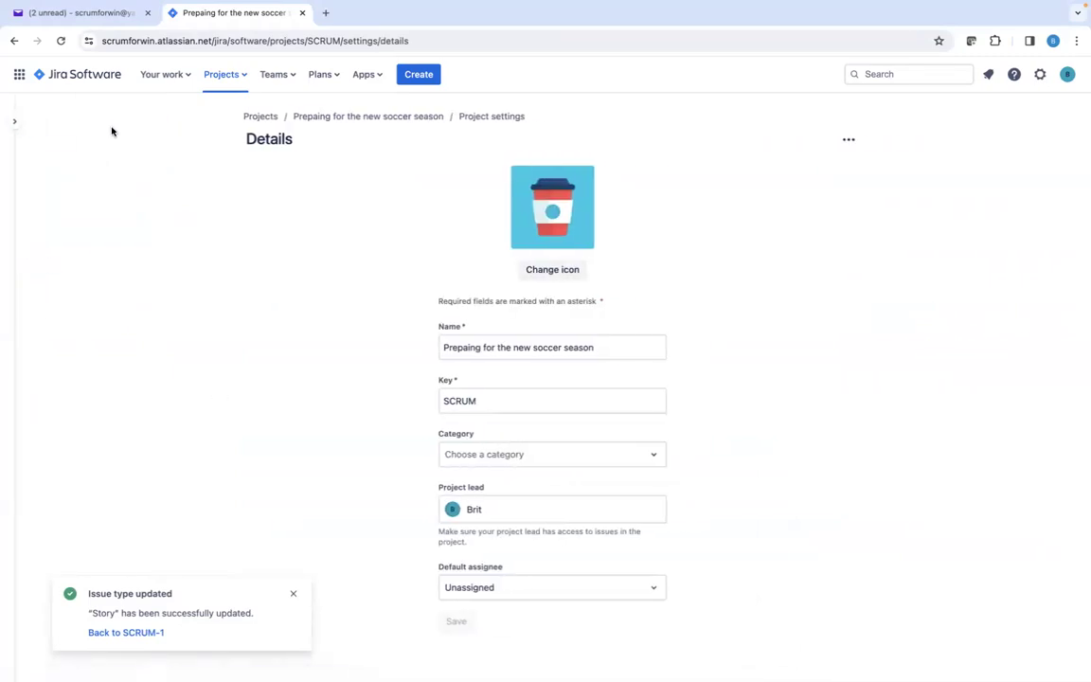
click(12, 119)
click(237, 78)
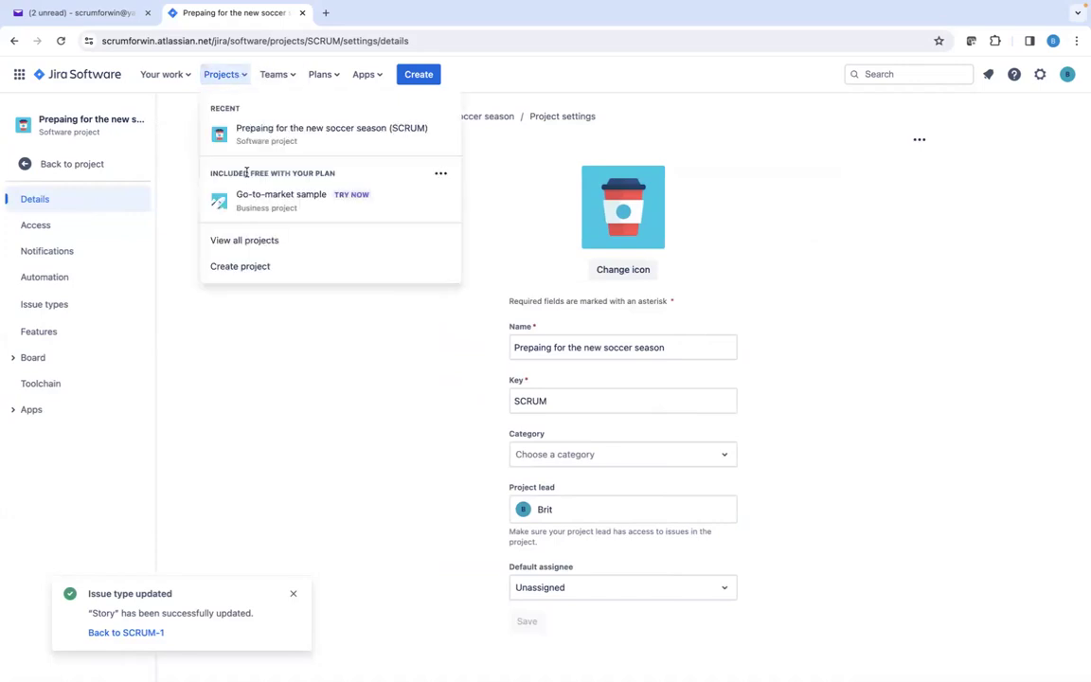
click(268, 138)
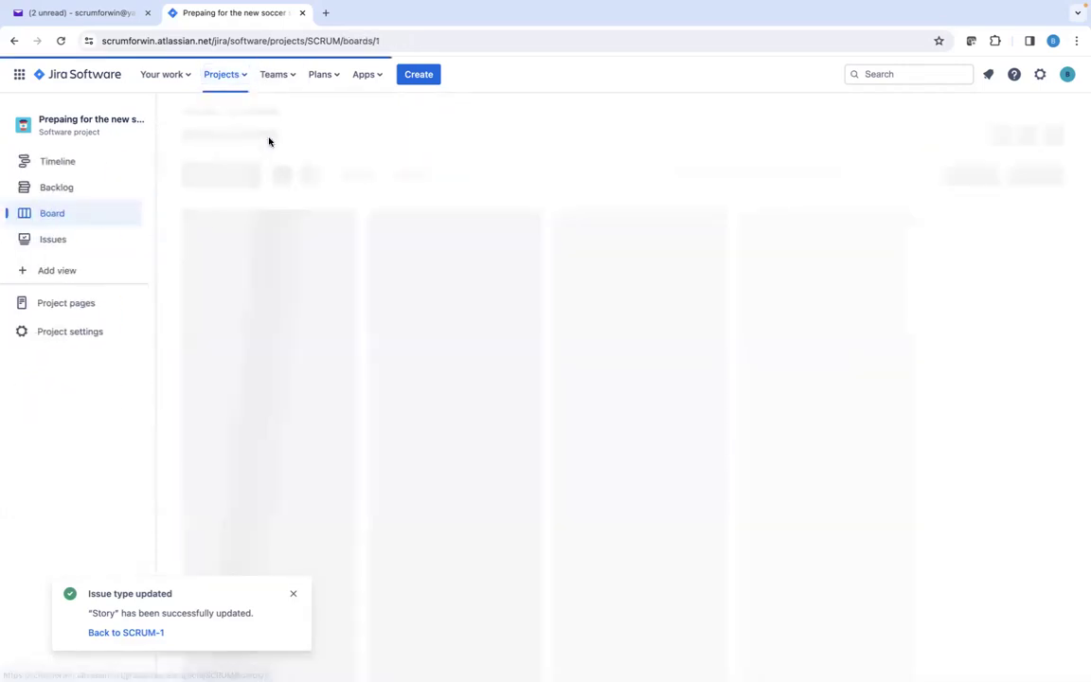
click(45, 189)
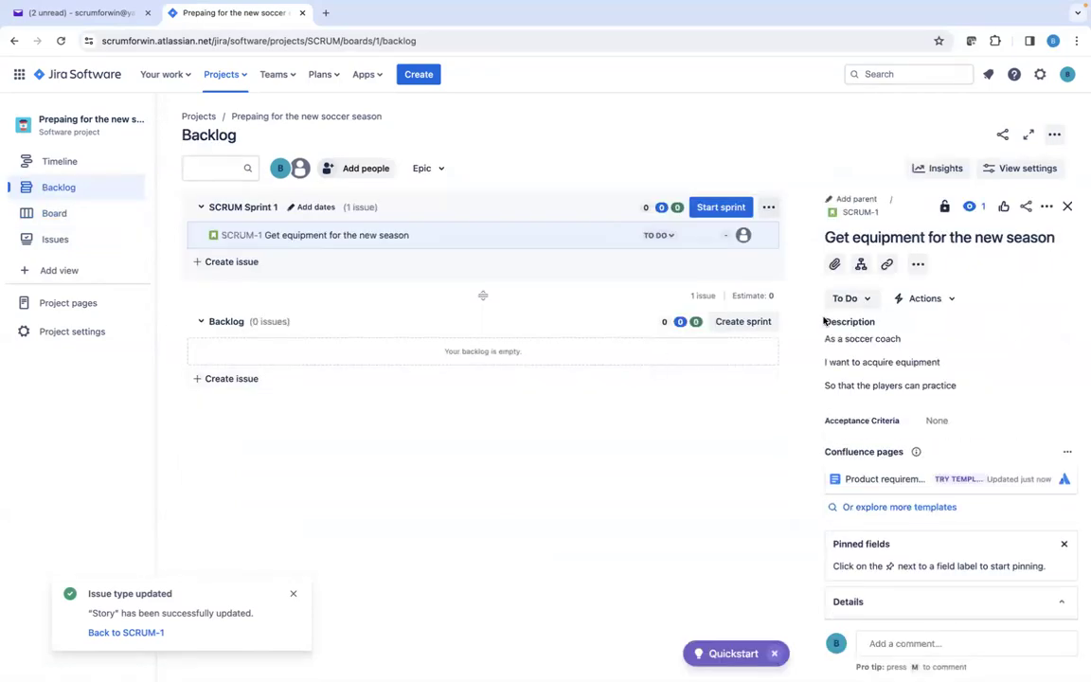
click(945, 423)
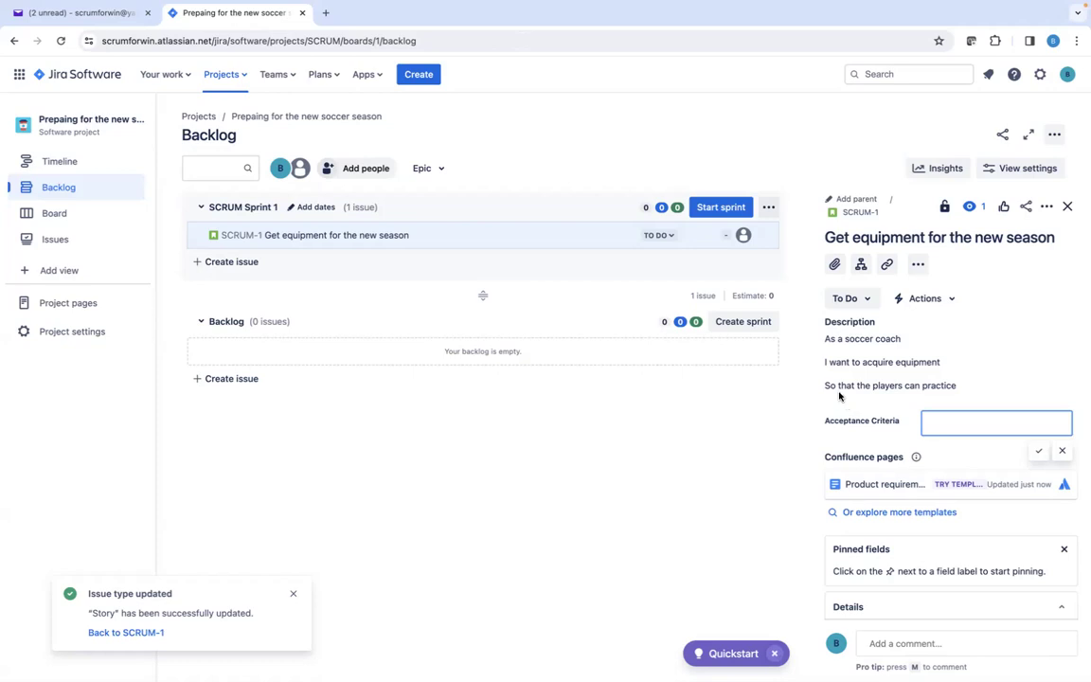
Save 'soccer field' as SCRUM-1's Acceptance Criteria after correcting typos.
mouse_move(183, 9)
text(socer field.)
key(BackSpace)
key(BackSpace)
key(BackSpace)
key(BackSpace)
key(BackSpace)
key(BackSpace)
key(BackSpace)
key(BackSpace)
key(BackSpace)
key(BackSpace)
text(cer fiels)
key(BackSpace)
text(d, )
text(goals, )
text(practi)
key(BackSpace)
key(BackSpace)
key(BackSpace)
key(BackSpace)
key(BackSpace)
key(BackSpace)
text(soccer balls, )
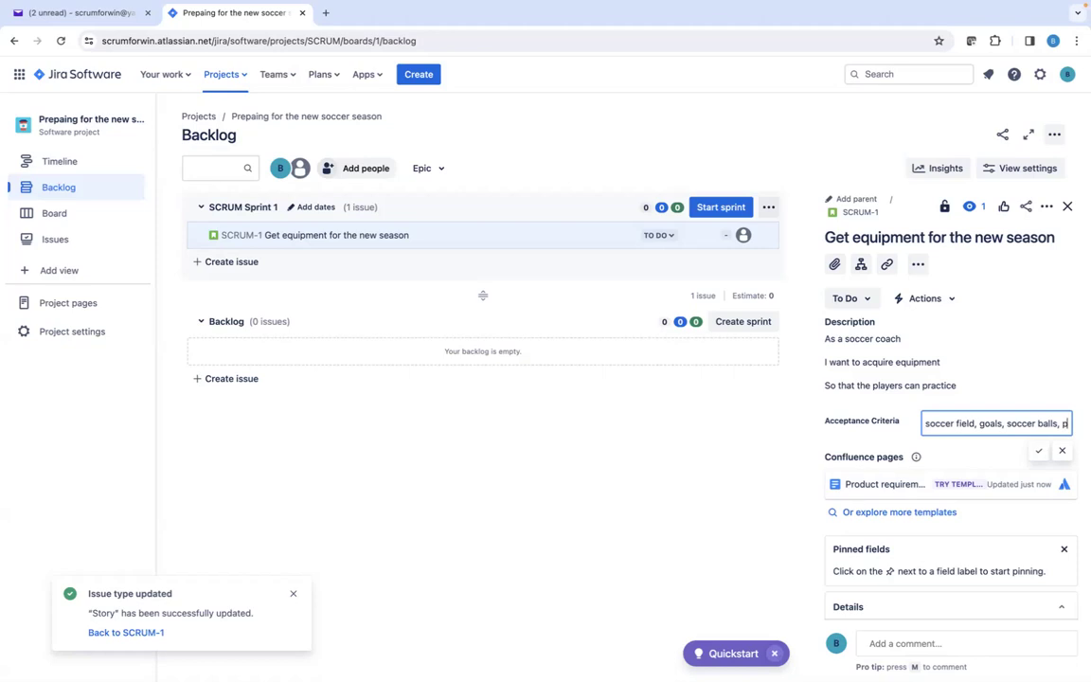
text(pr)
key(BackSpace)
key(BackSpace)
key(BackSpace)
key(BackSpace)
key(BackSpace)
key(BackSpace)
key(BackSpace)
key(BackSpace)
key(BackSpace)
key(BackSpace)
key(BackSpace)
key(BackSpace)
key(BackSpace)
key(BackSpace)
key(BackSpace)
key(BackSpace)
key(BackSpace)
key(BackSpace)
key(BackSpace)
key(BackSpace)
key(BackSpace)
key(BackSpace)
key(BackSpace)
key(BackSpace)
key(BackSpace)
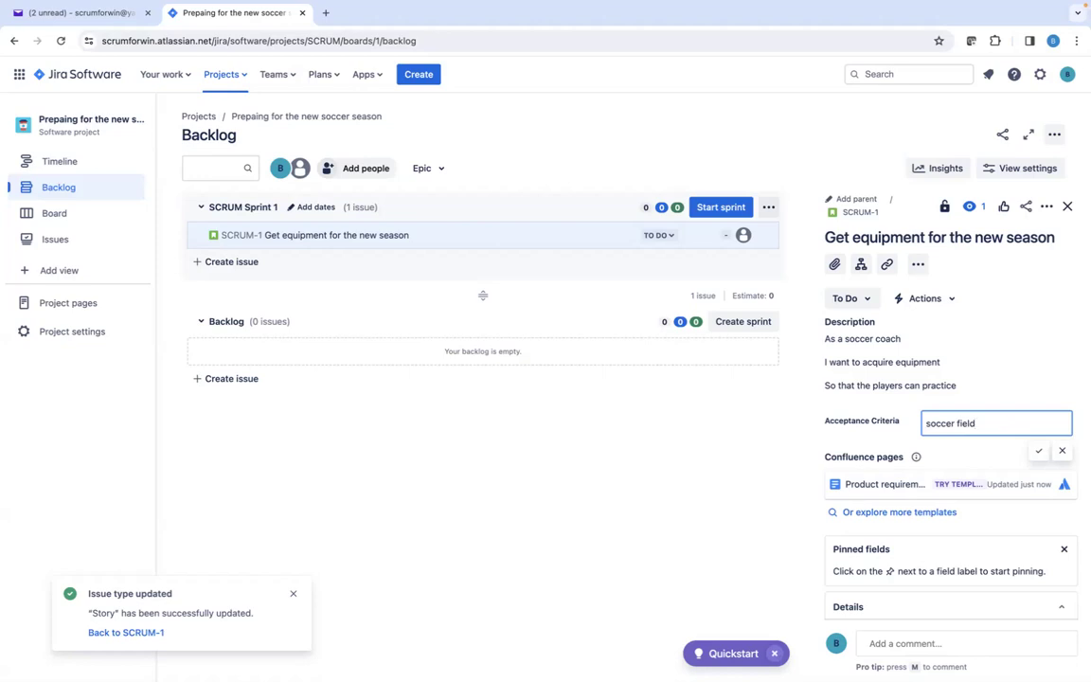
key(Return)
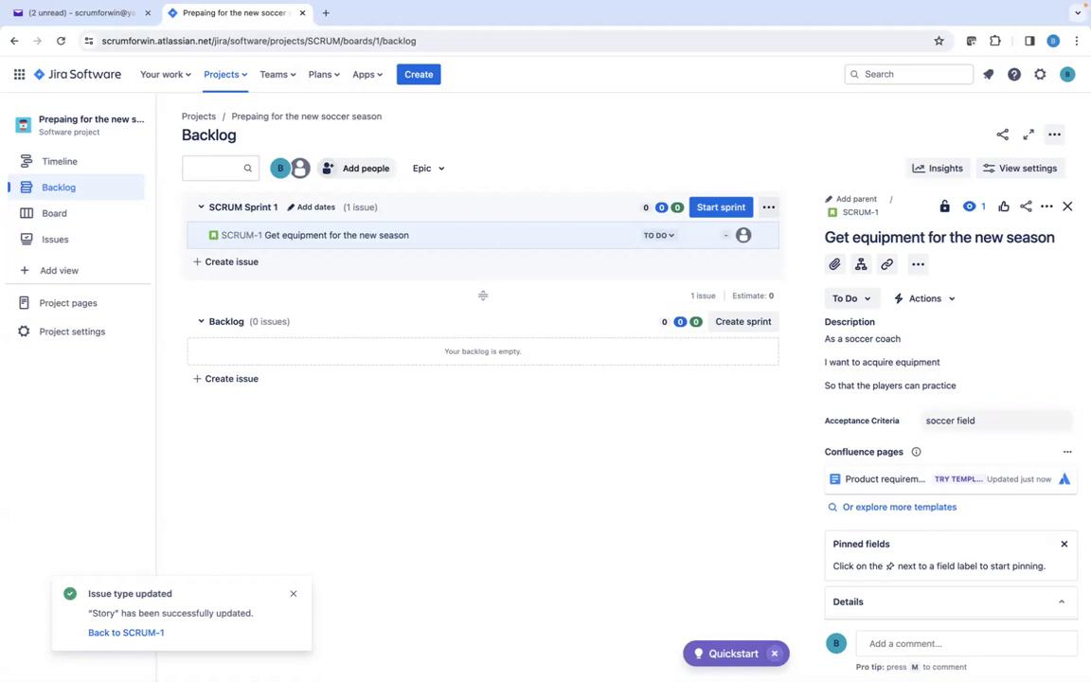
click(990, 422)
key(Return)
Append ', soccer balls, goals, practice plan, coones, jerseys' to the Acceptance Criteria and save.
click(982, 425)
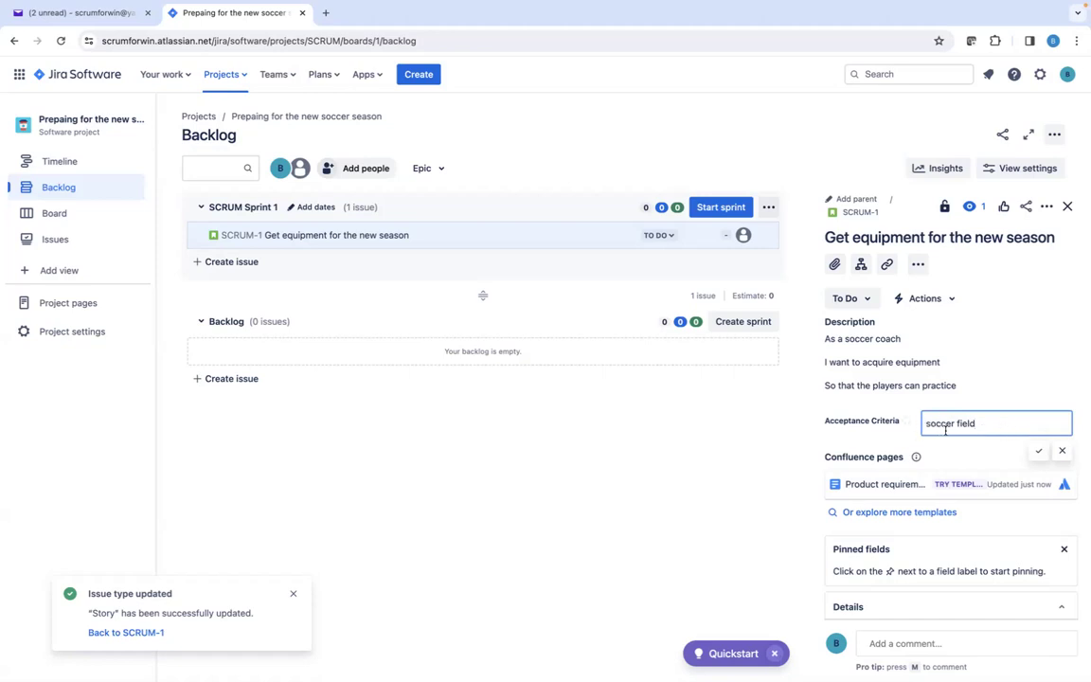
text(,)
text(soccer balls, goals, pr)
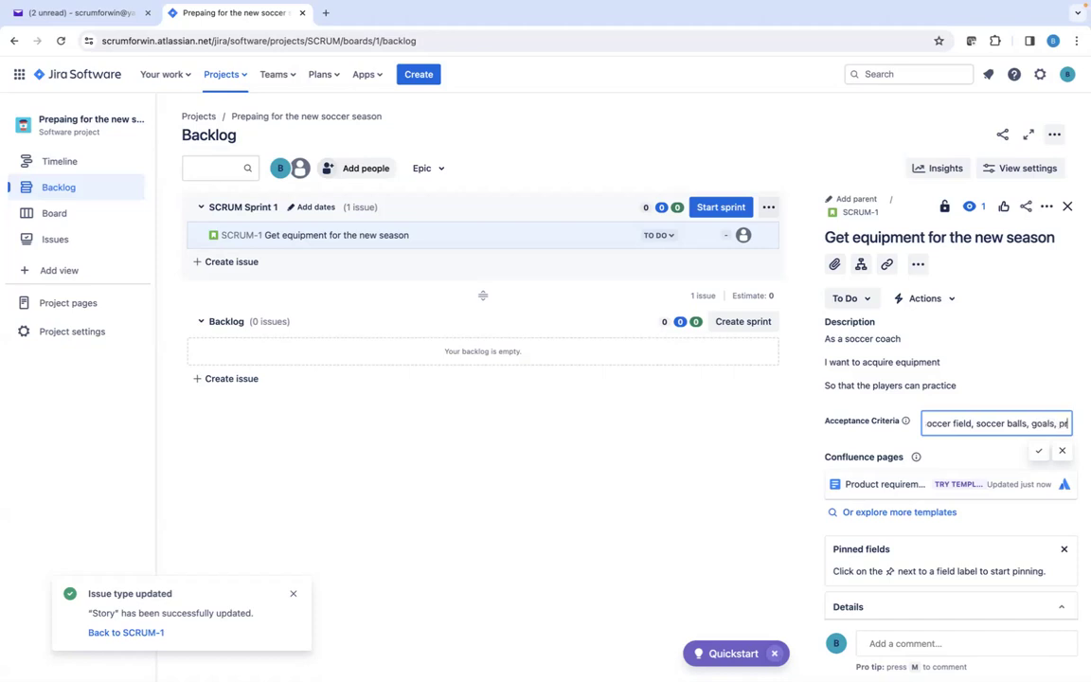
text(actic)
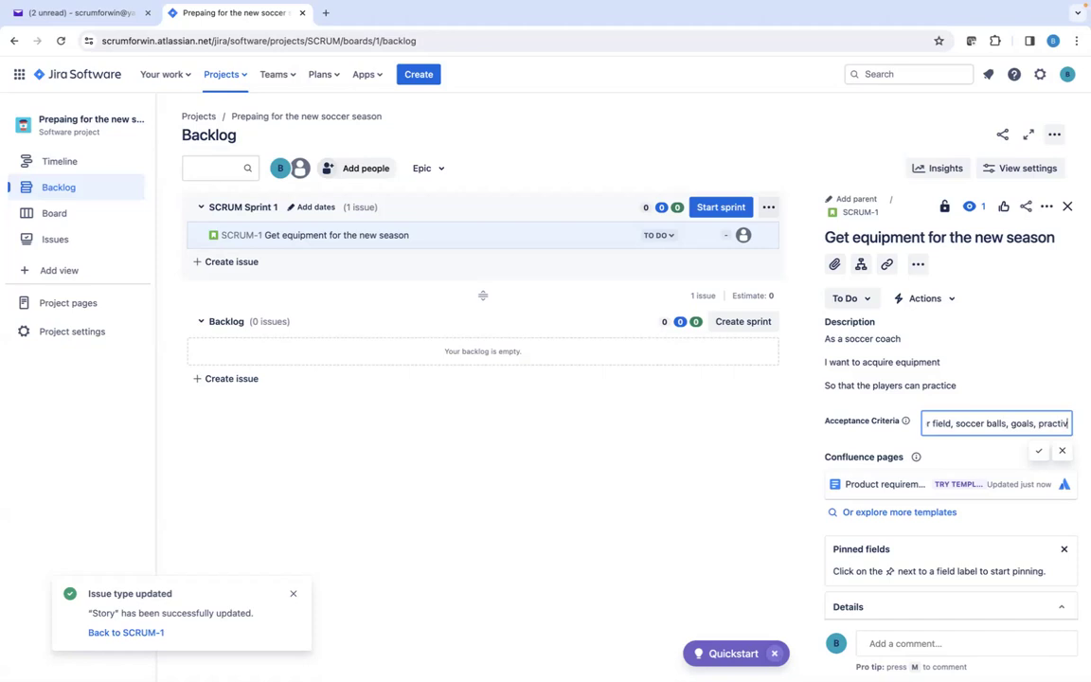
text(e ppla)
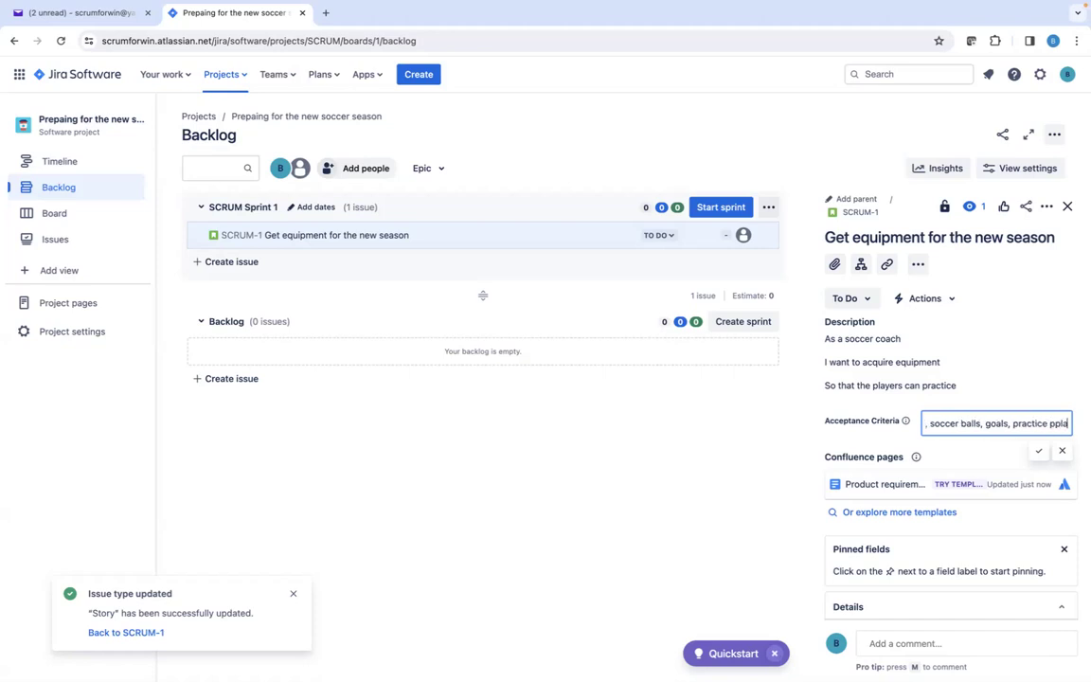
key(BackSpace)
key(BackSpace)
text(lan,)
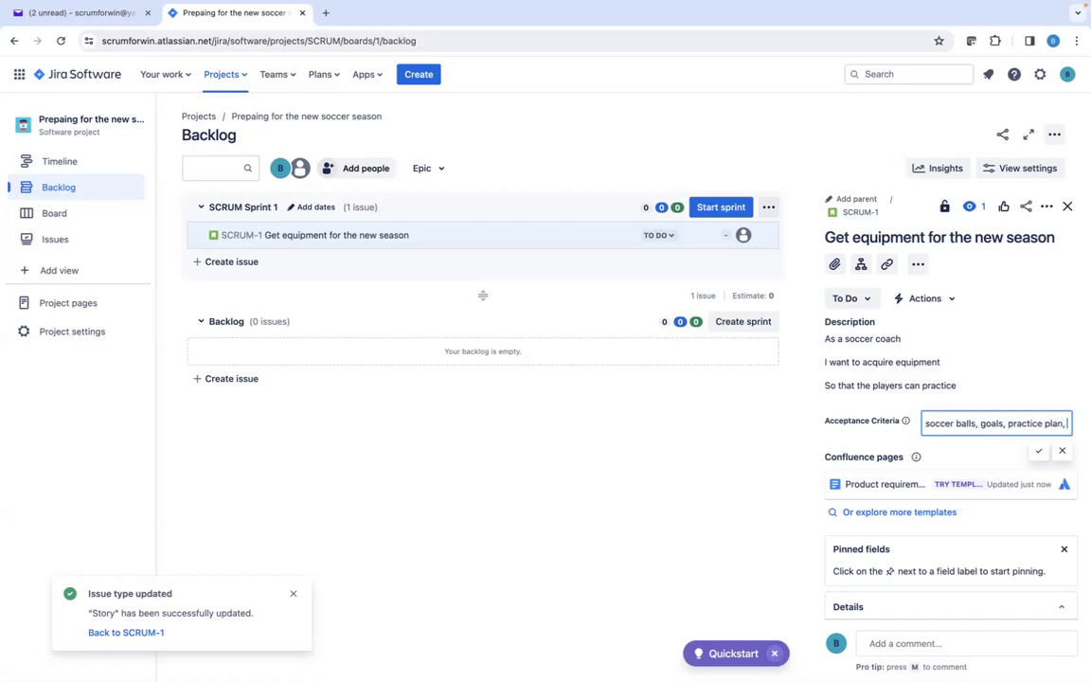
text( coones,)
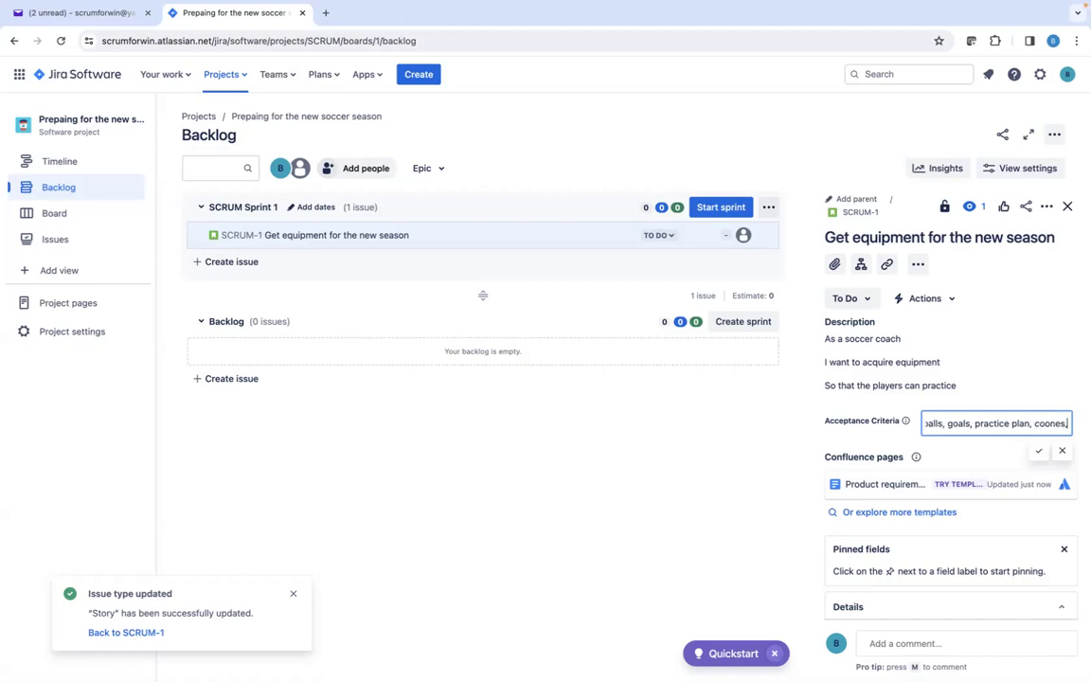
text( jerseys)
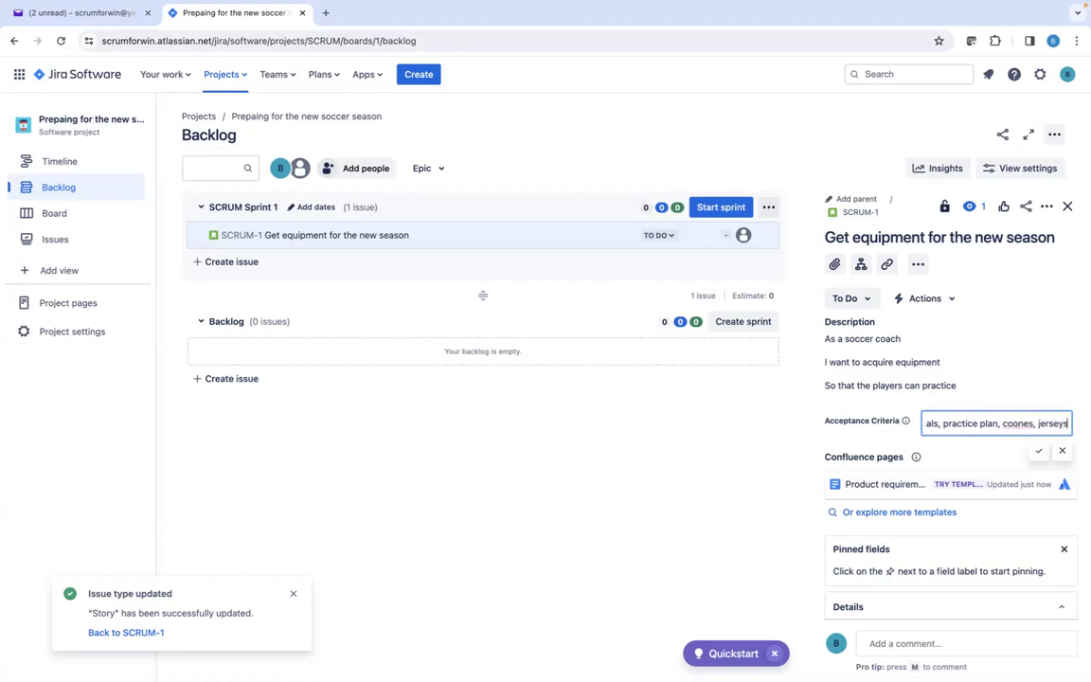
click(1039, 451)
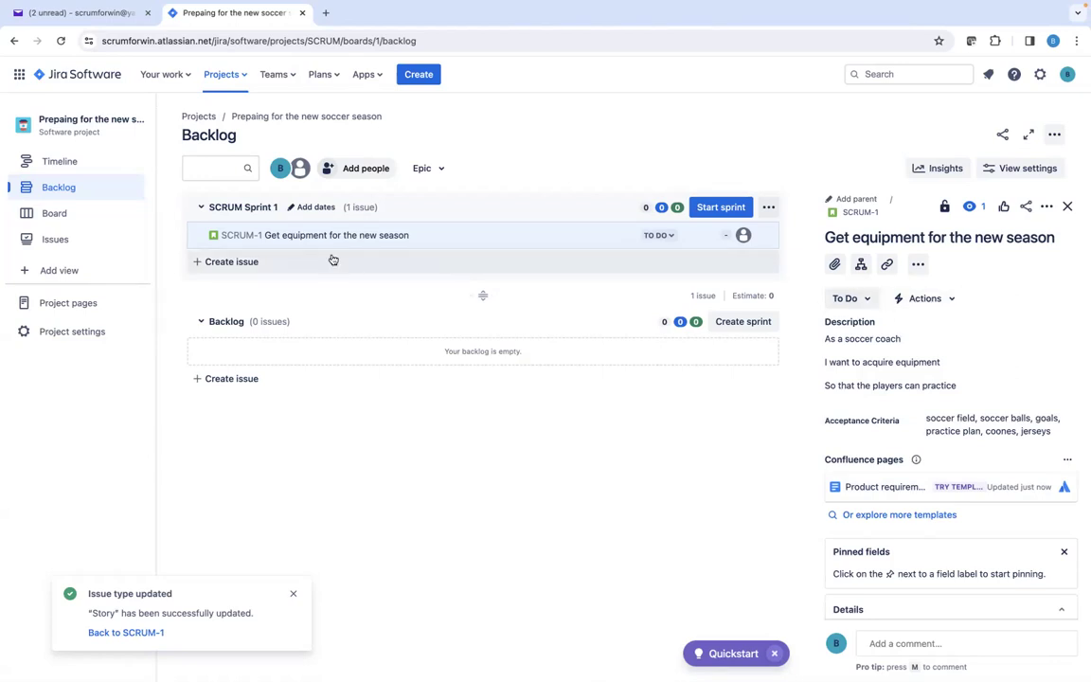
scroll(912, 370, down, 2)
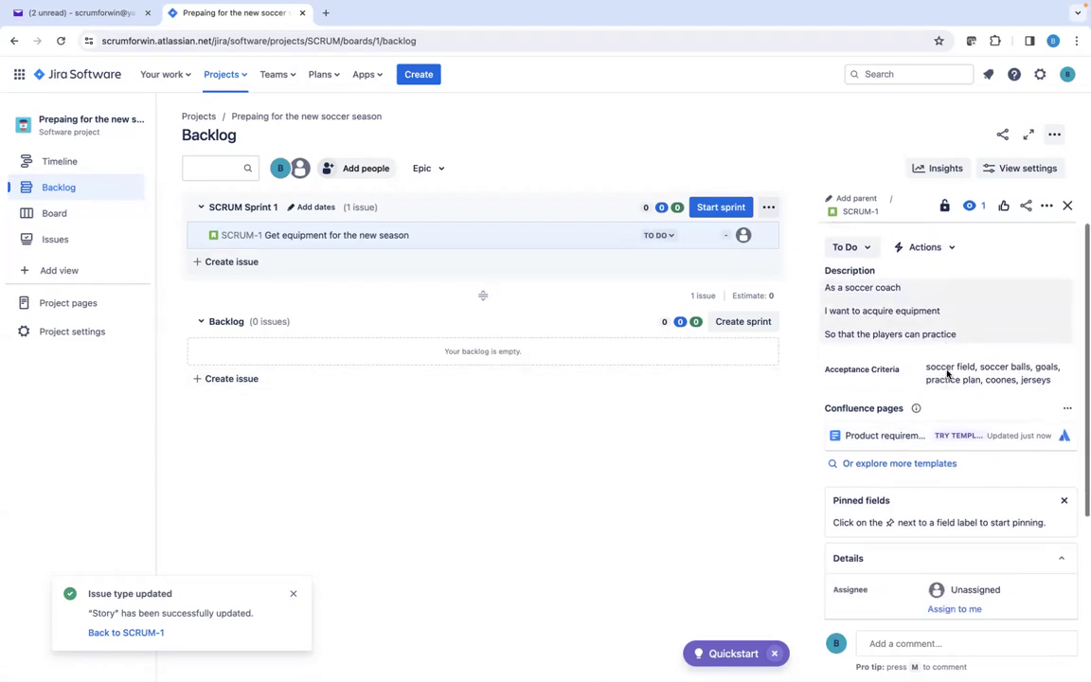
scroll(947, 374, down, 1)
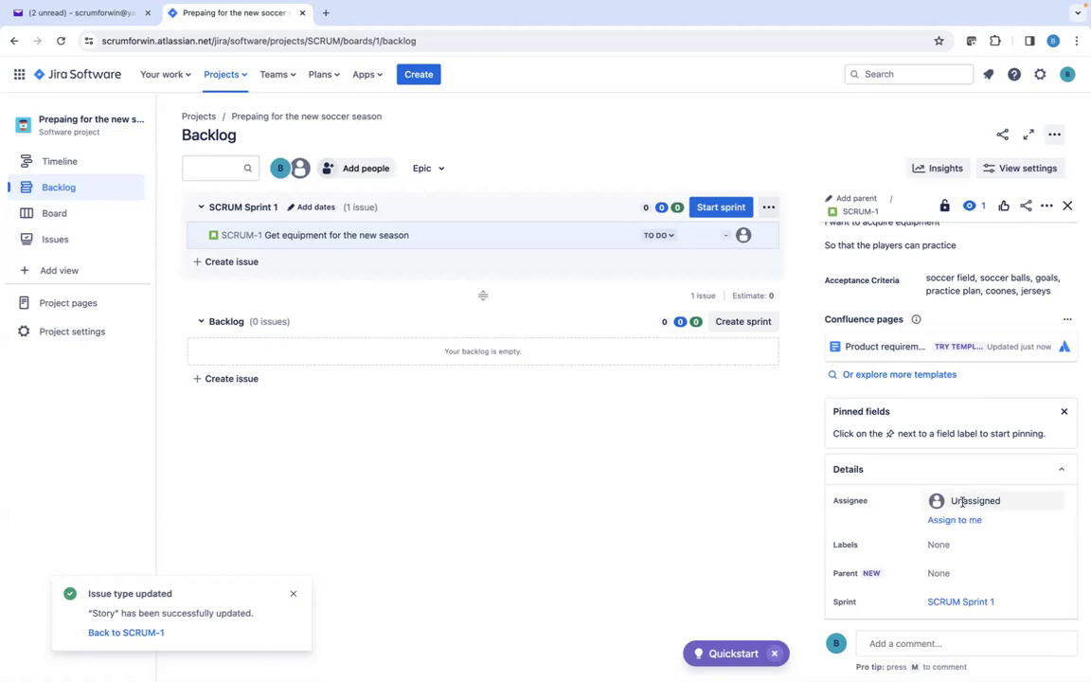
Search SCRUM-1's Assignee field for a teammate's name, which only offers an invite.
click(961, 500)
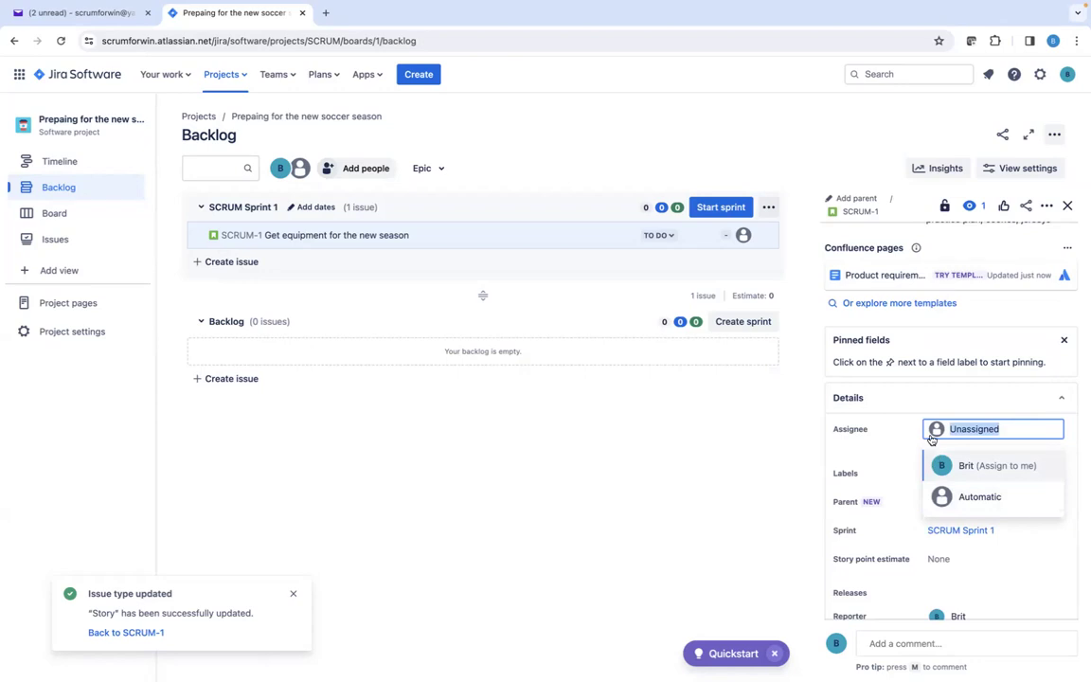
text(jane)
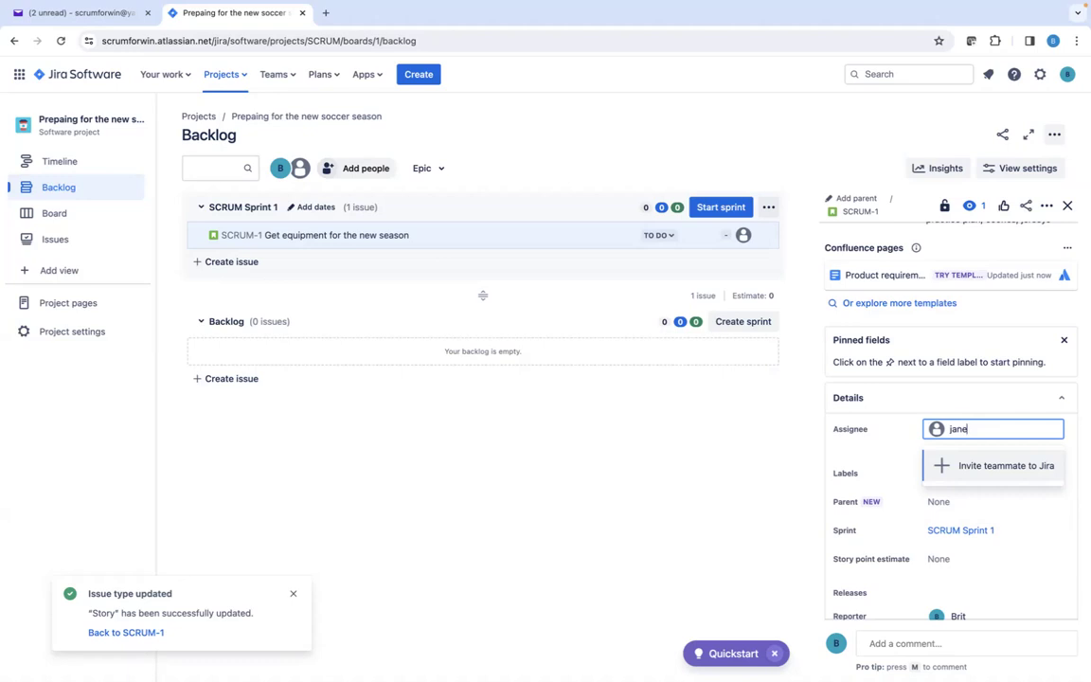
scroll(928, 491, down, 1)
Delete the teammate's name from the Assignee search so Unassigned is offered again.
scroll(928, 491, down, 2)
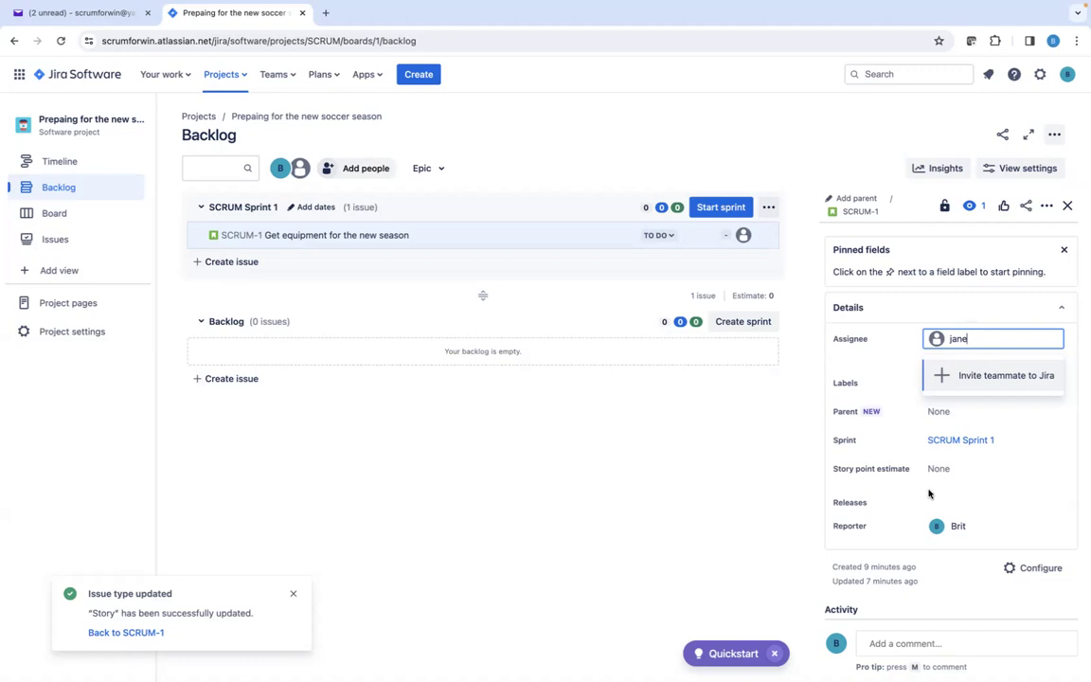
key(BackSpace)
key(BackSpace)
key(BackSpace)
key(BackSpace)
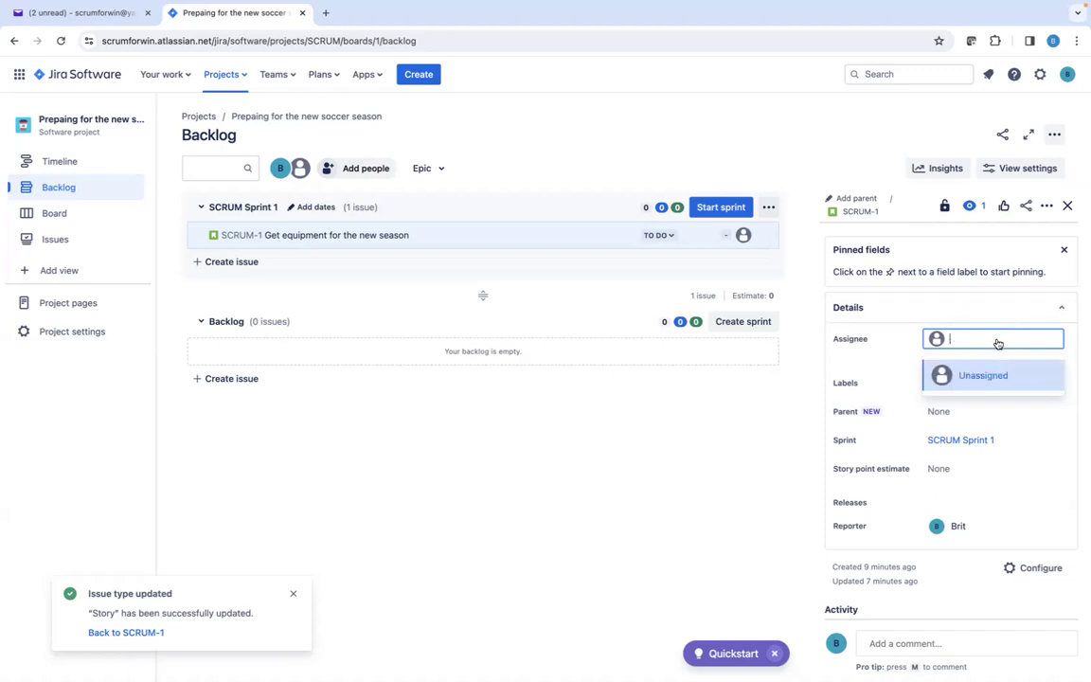
Close the Pinned fields tip and keep SCRUM-1 Unassigned.
click(1059, 251)
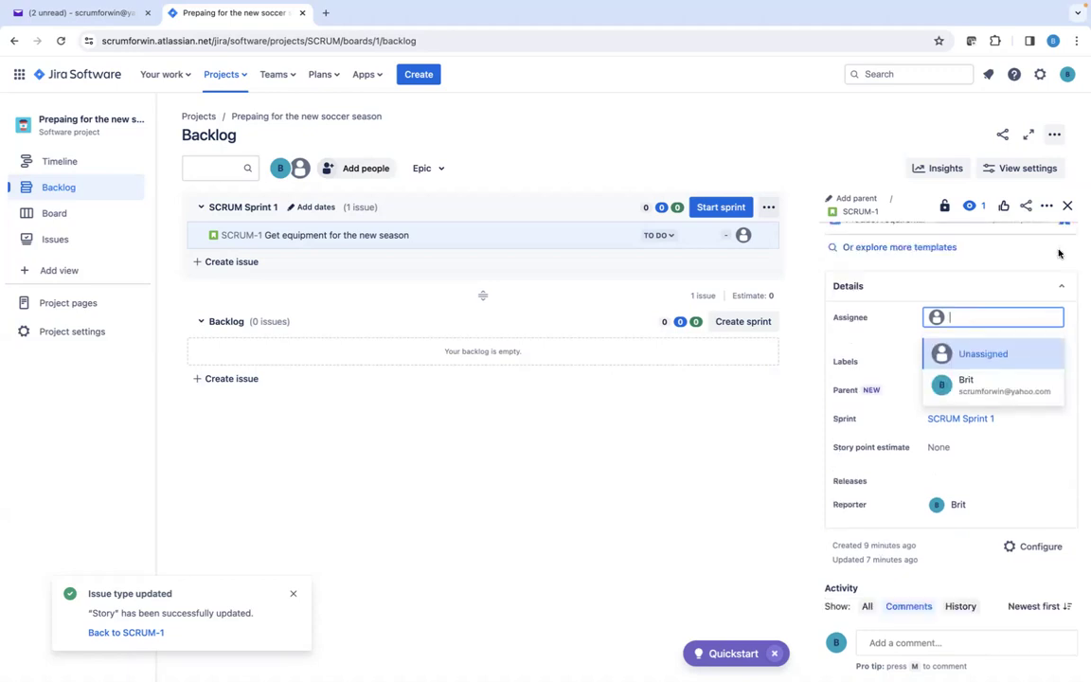
click(784, 476)
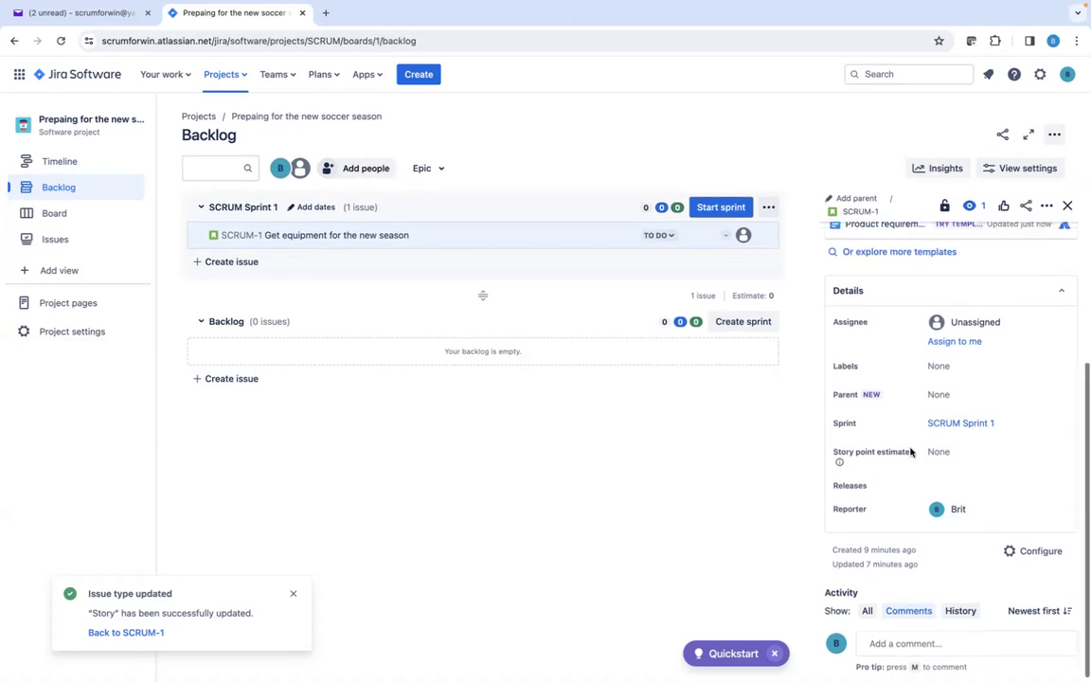
scroll(910, 452, up, 5)
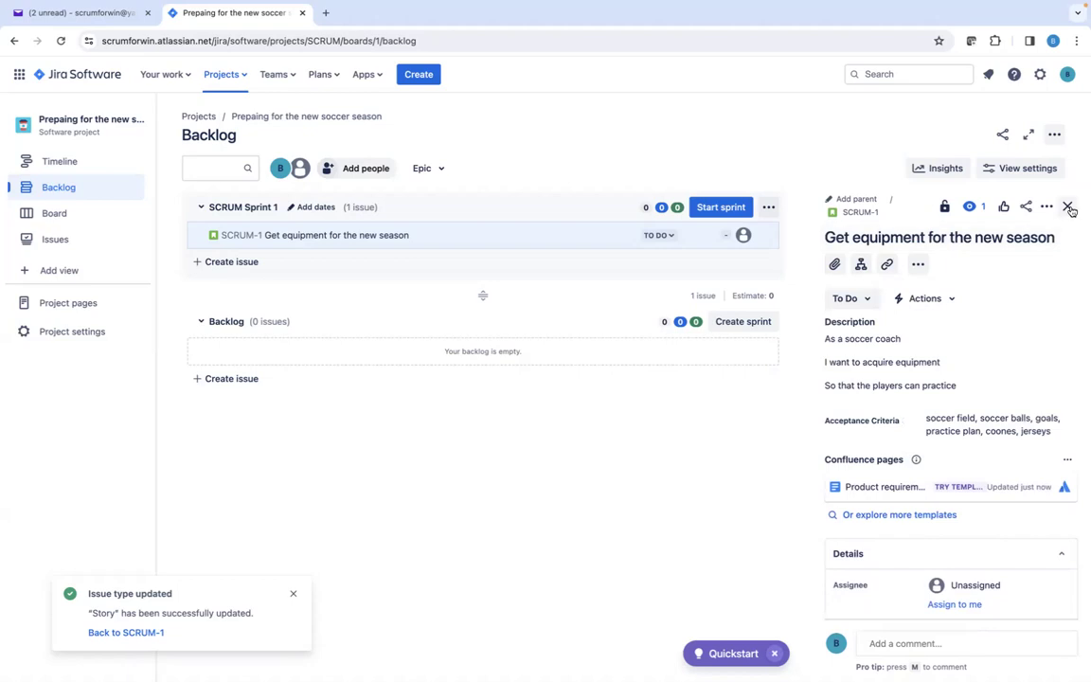
scroll(945, 409, down, 3)
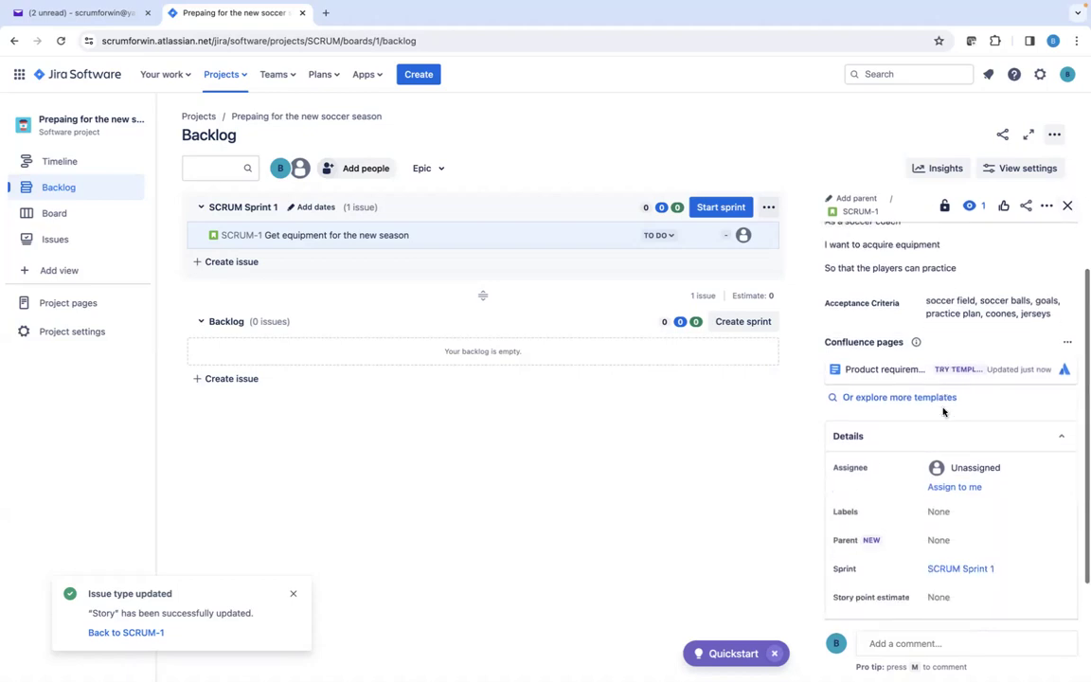
Move SCRUM-1 out of Sprint 1 into the Backlog.
click(1067, 207)
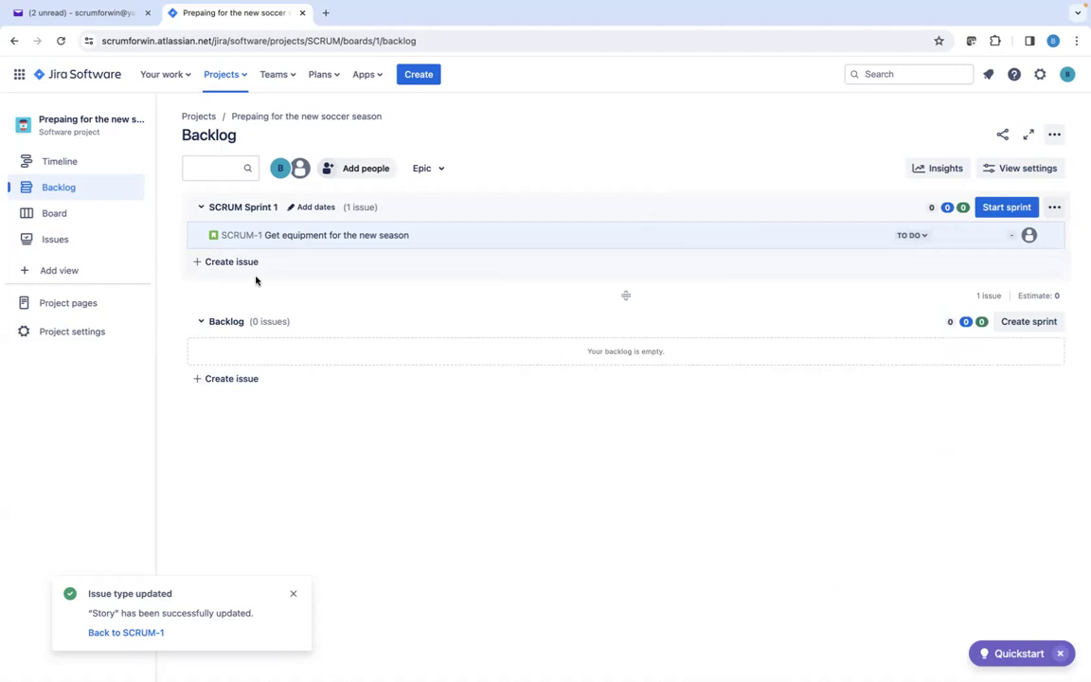
drag(282, 241, 264, 355)
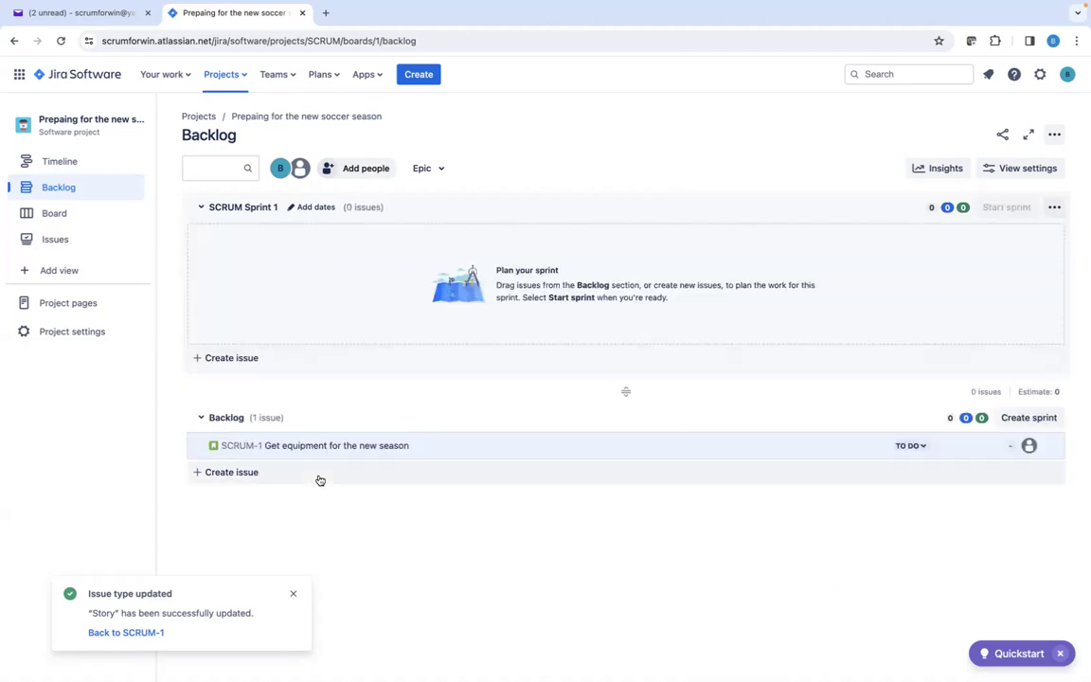
click(222, 476)
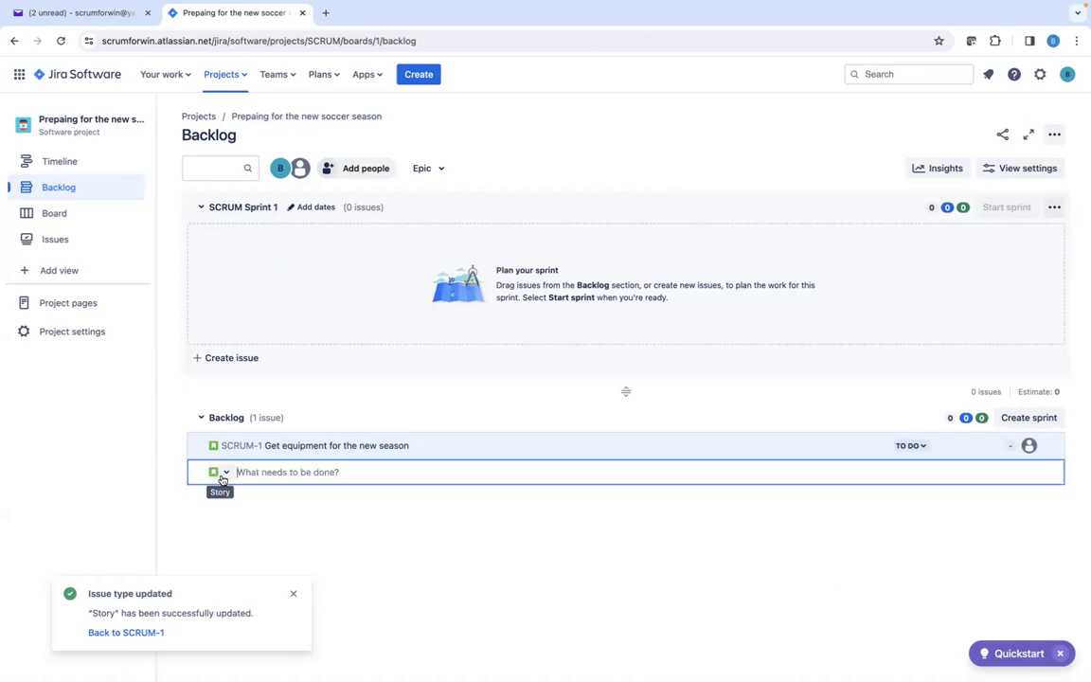
Add an empty SCRUM Sprint 2, deleting the extra SCRUM Sprint 3, and begin a new backlog issue.
click(1003, 417)
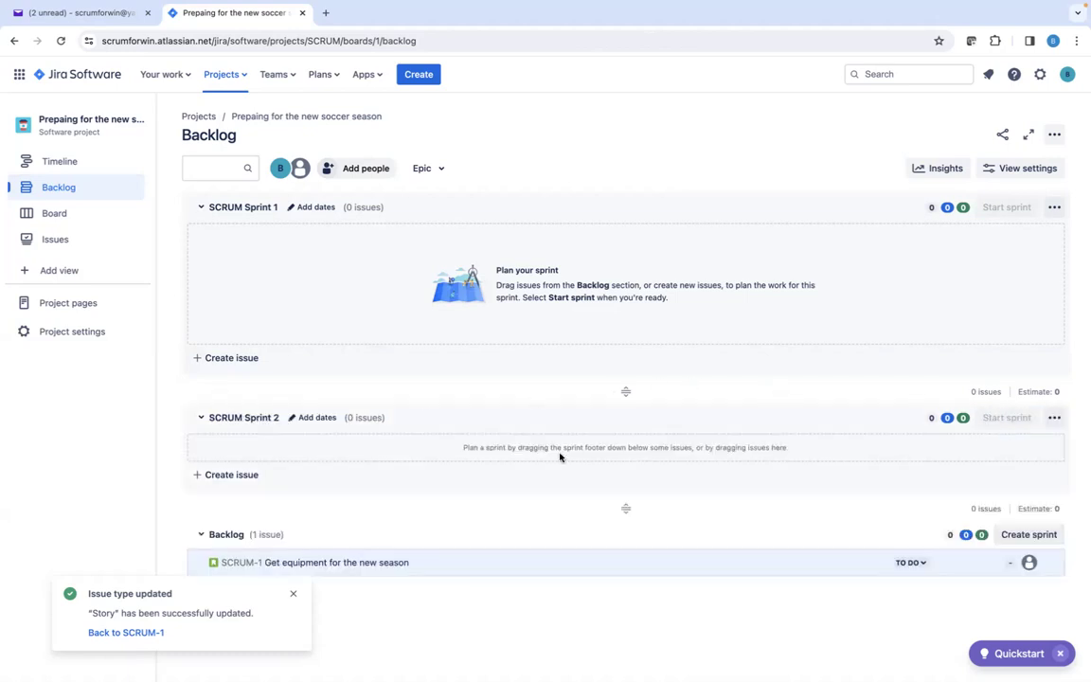
click(1011, 536)
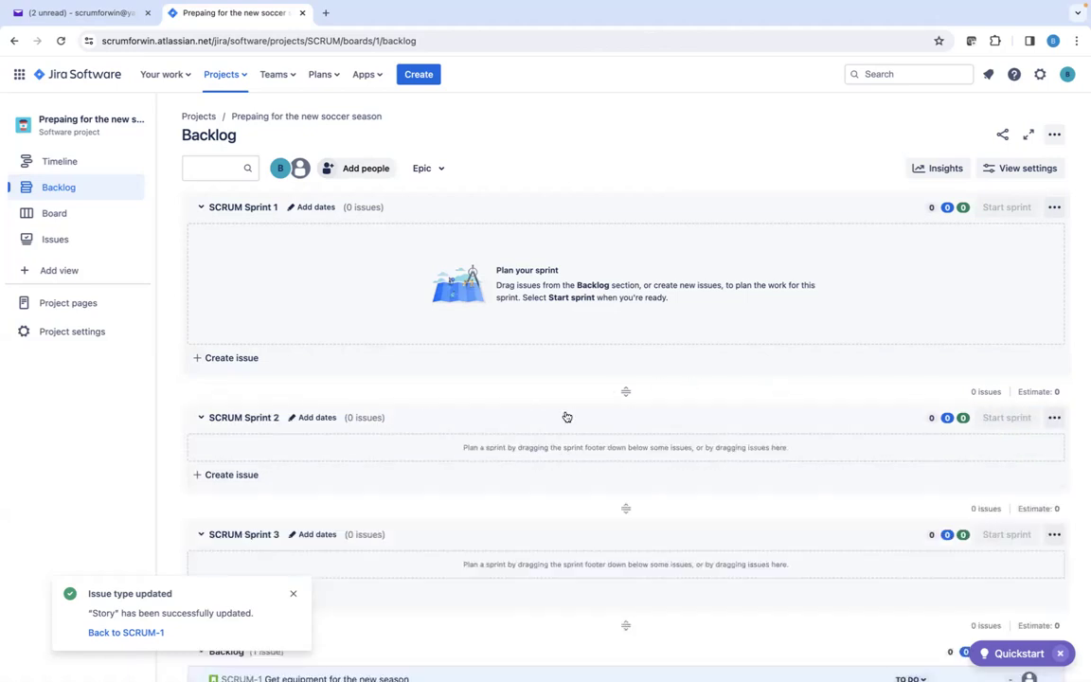
scroll(567, 416, down, 1)
click(1054, 457)
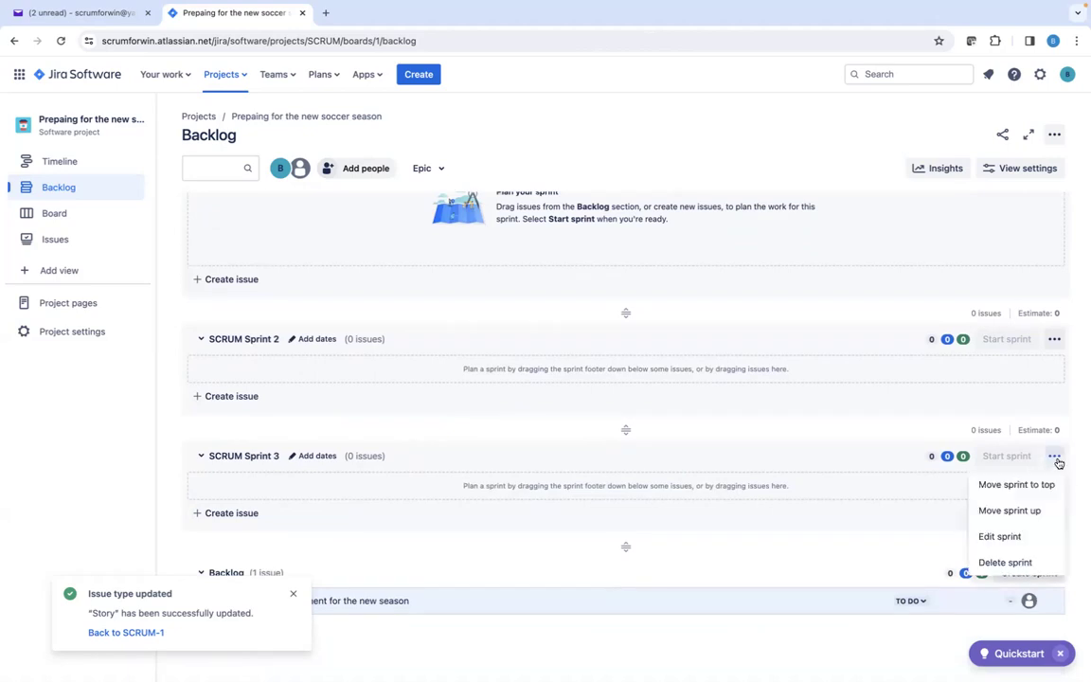
click(994, 563)
click(636, 199)
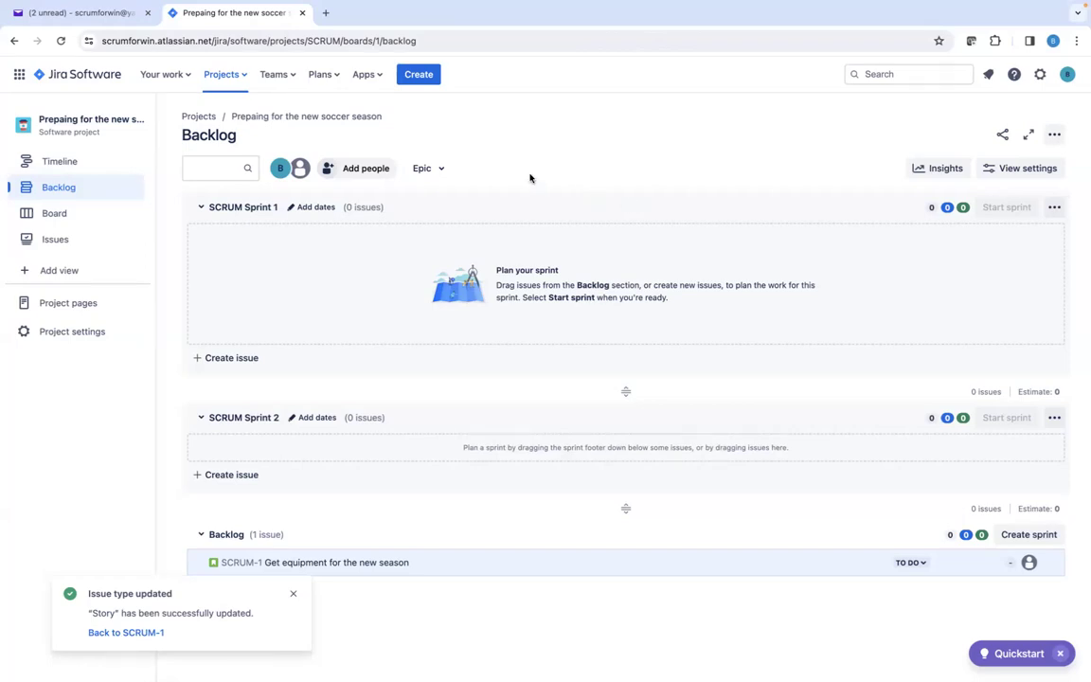
click(293, 594)
click(242, 591)
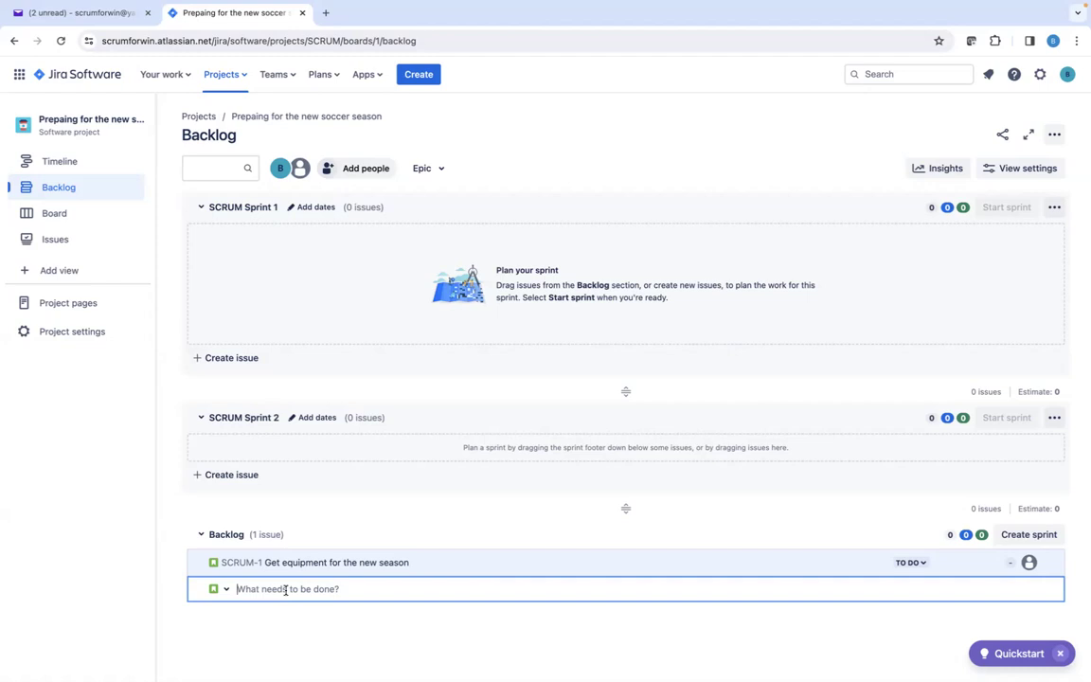
Create backlog story SCRUM-2 'Review the rules of engagement' and open its details.
text(Review the rules of engagement)
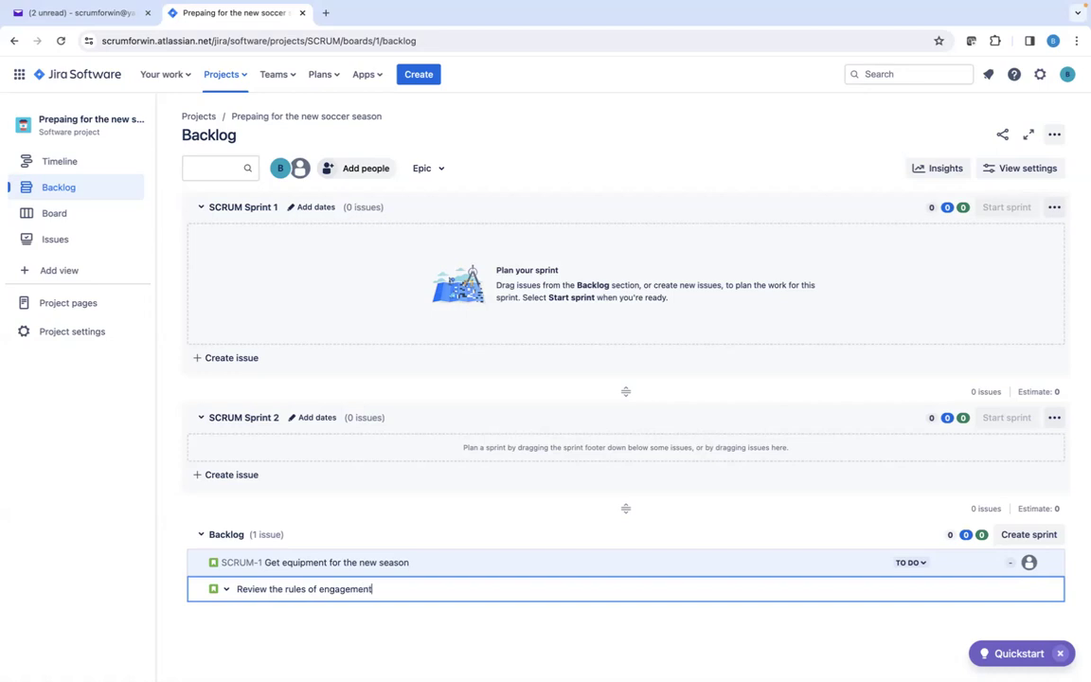
key(Return)
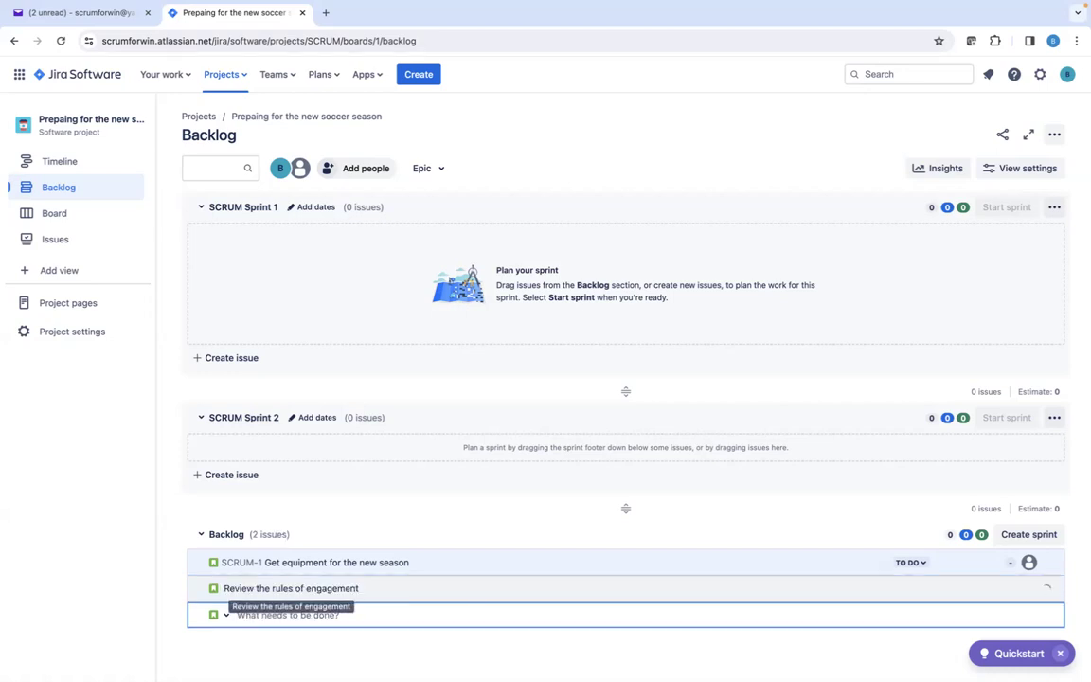
click(319, 588)
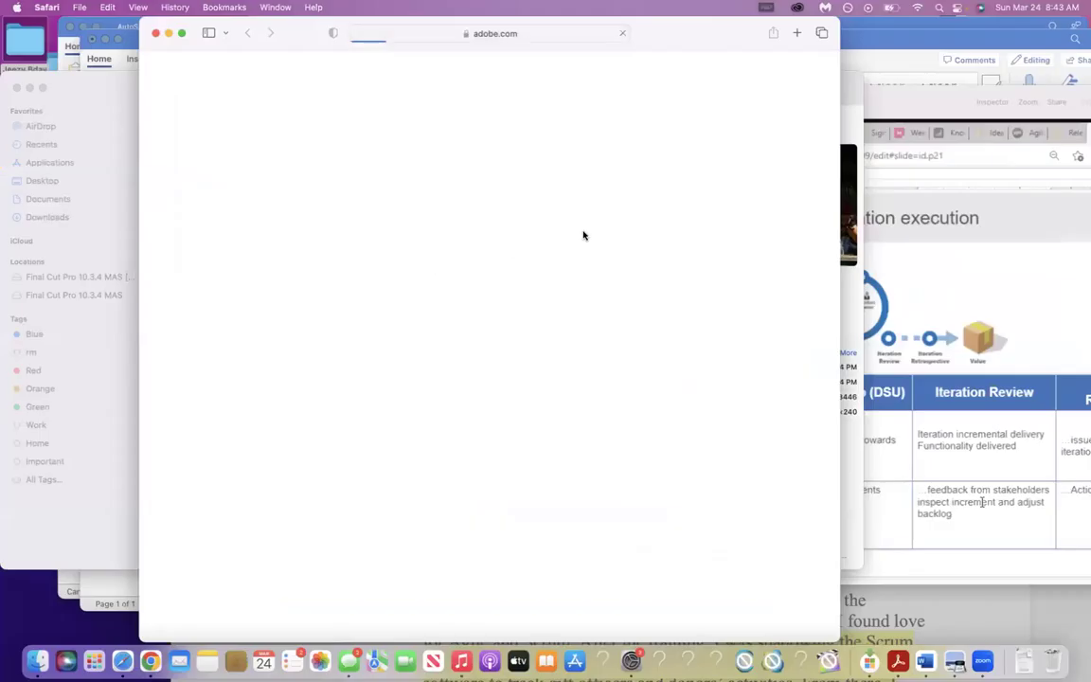
Close the blank adobe.com Safari window and return to Jira in Chrome.
click(157, 34)
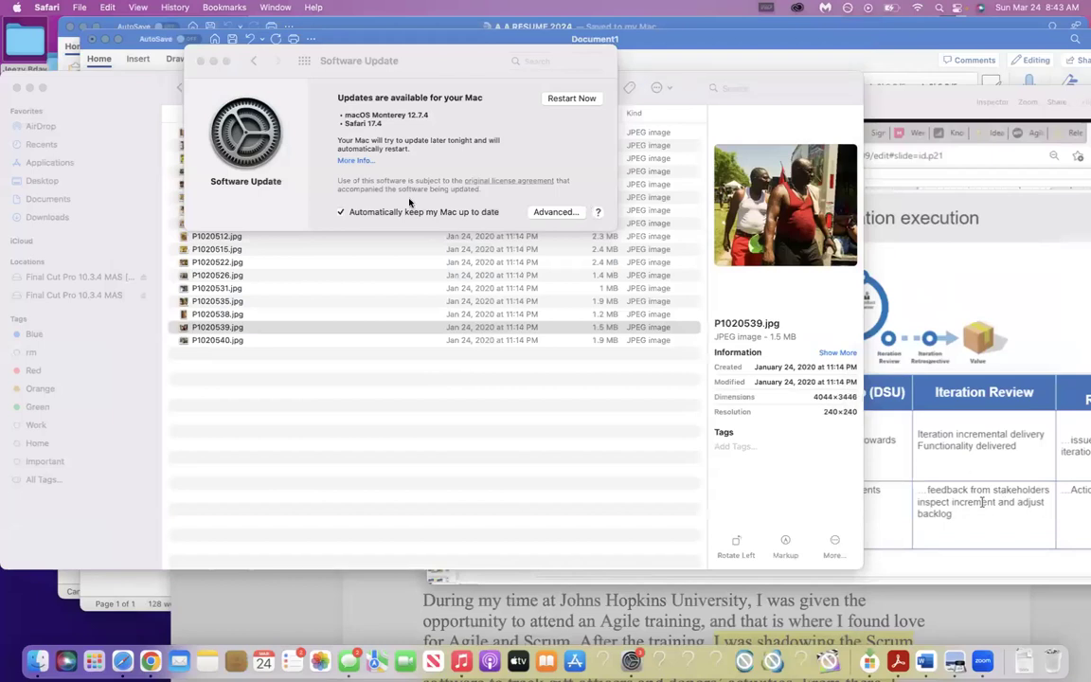
click(150, 659)
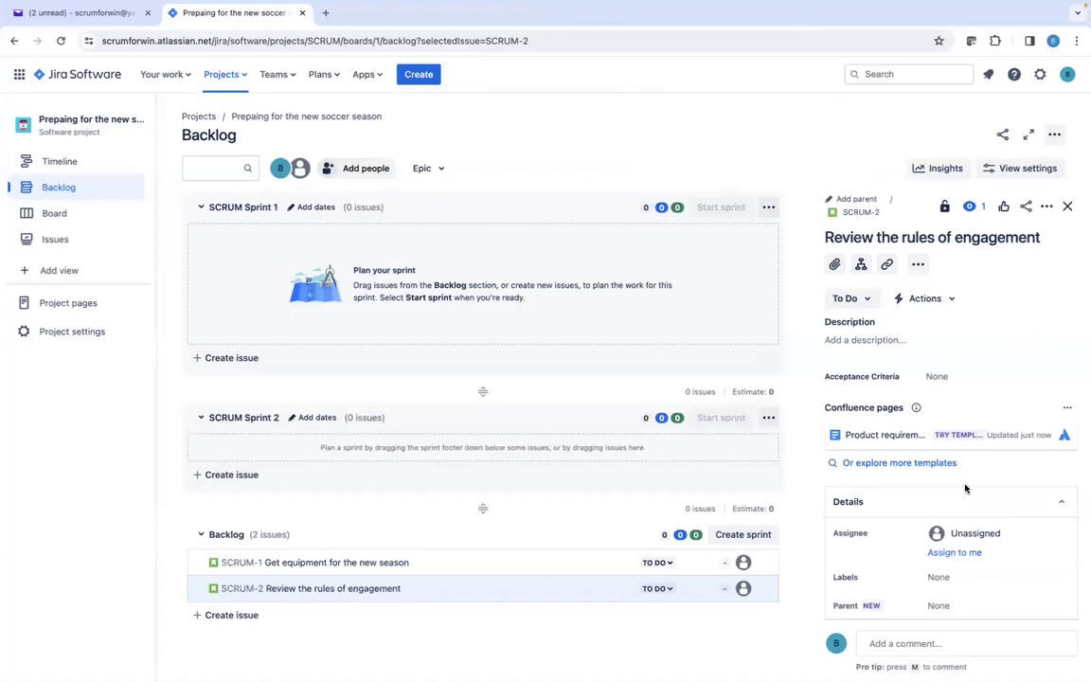
Write SCRUM-2's description lines 'As a soccer coach', 'I want to review the latest rules', 'So that my team'.
click(847, 339)
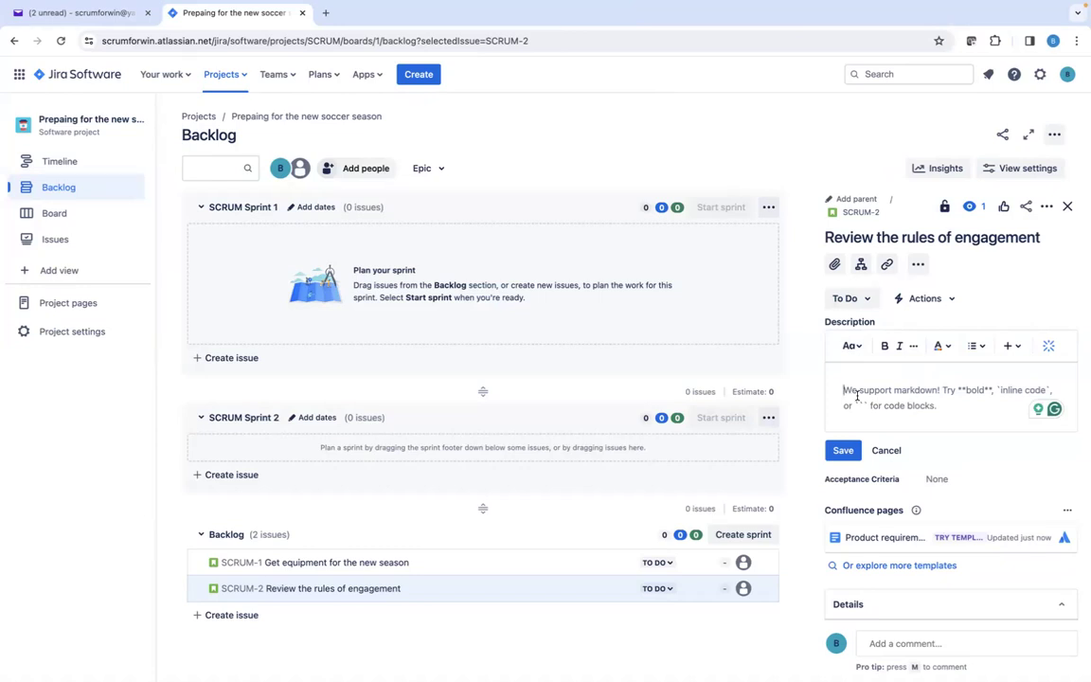
text(As a)
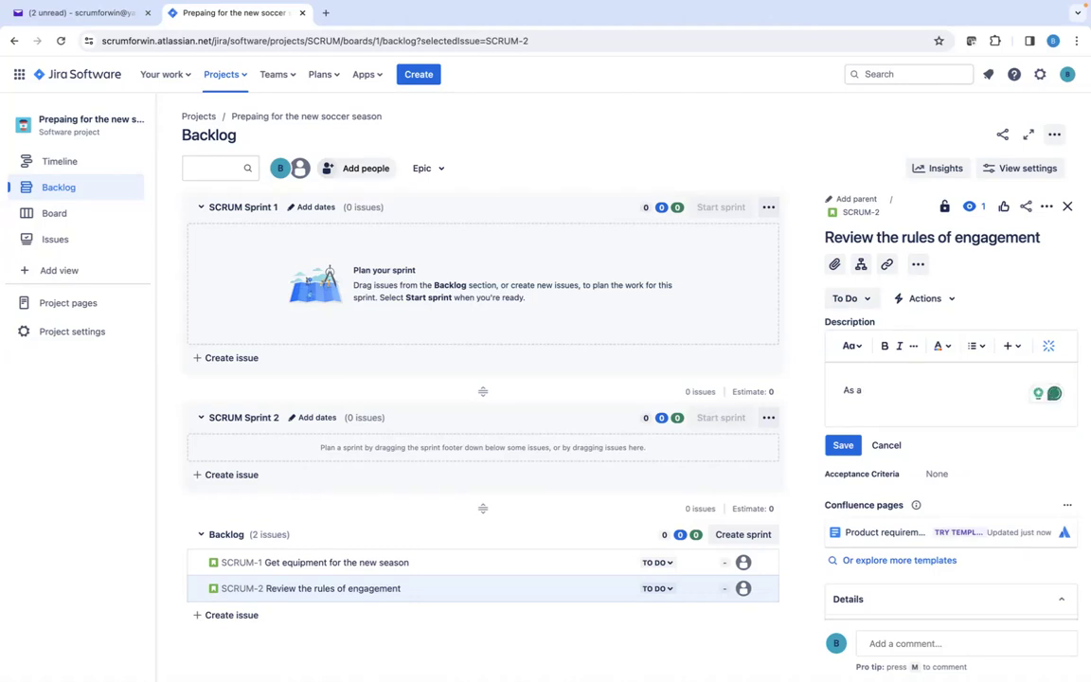
text( soccer coach)
key(Return)
text(I want to )
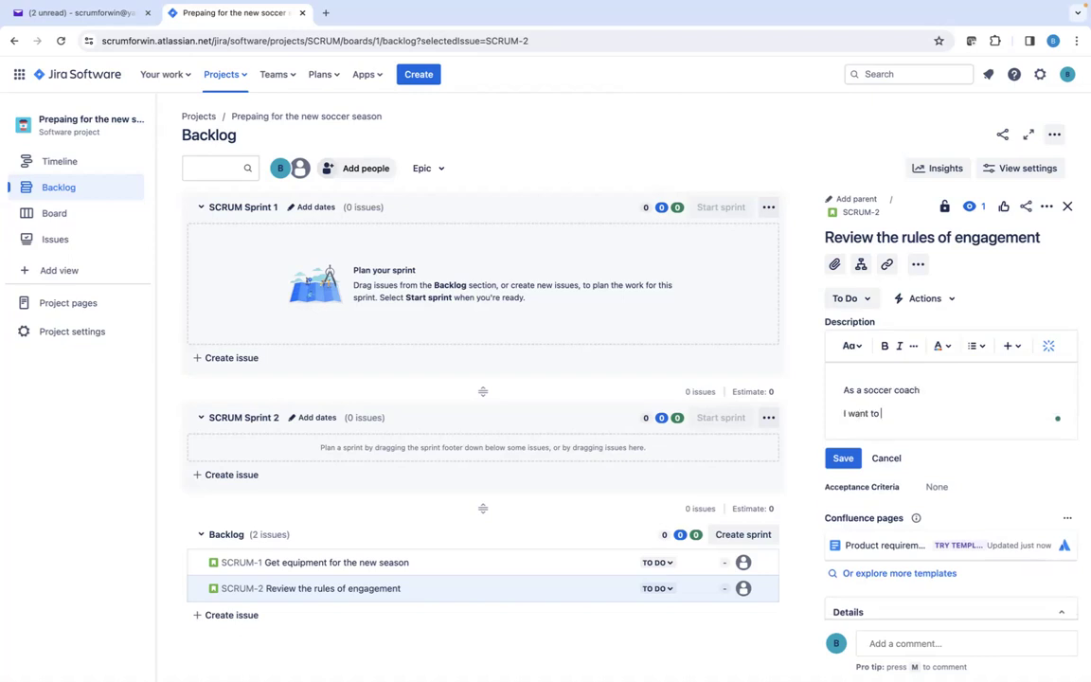
text(review the latest rules)
key(Return)
text(So that my team)
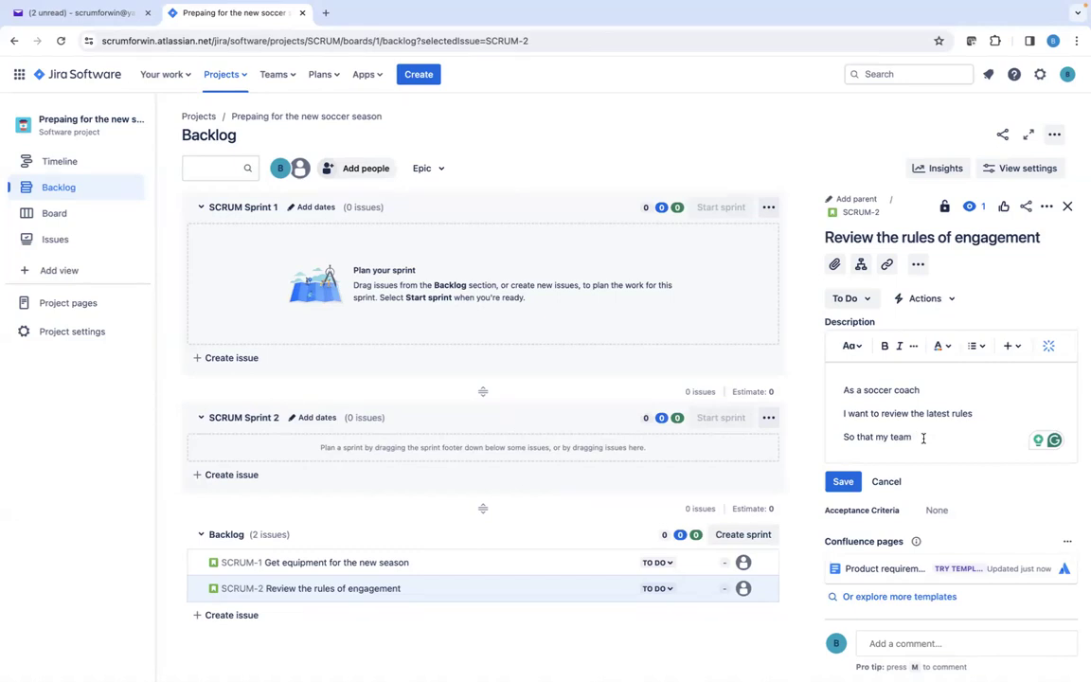
End SCRUM-2's story with 'we are aware of the rules', add '(in game and league)' to line two, and save.
key(BackSpace)
key(BackSpace)
key(BackSpace)
key(BackSpace)
key(BackSpace)
key(BackSpace)
key(BackSpace)
text(we are aware of the )
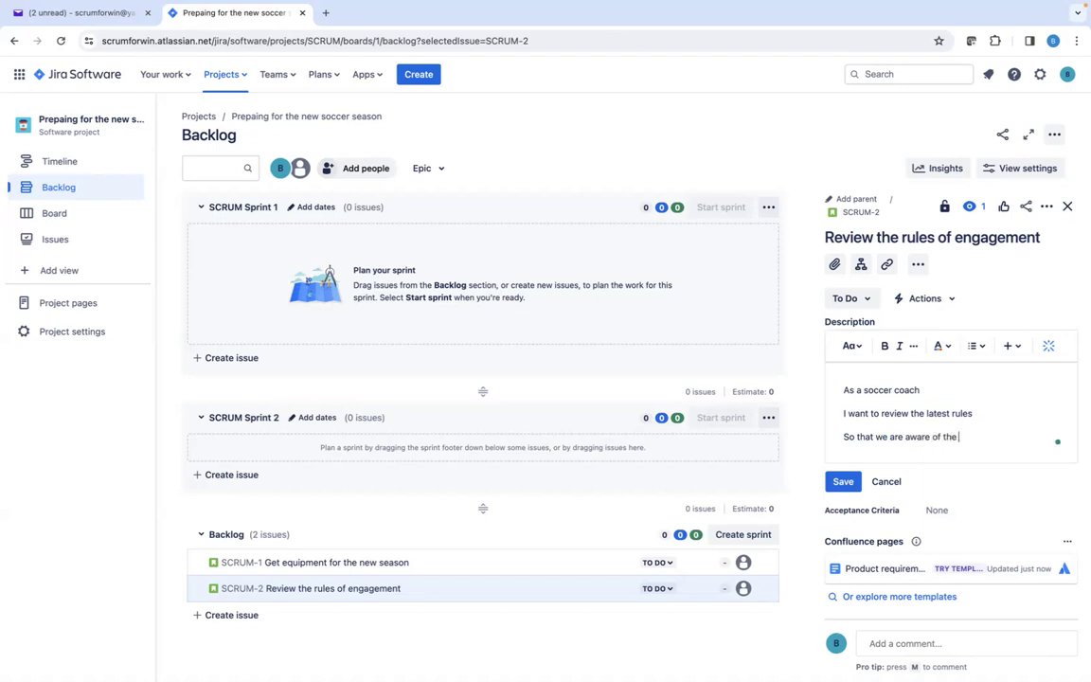
text(rules)
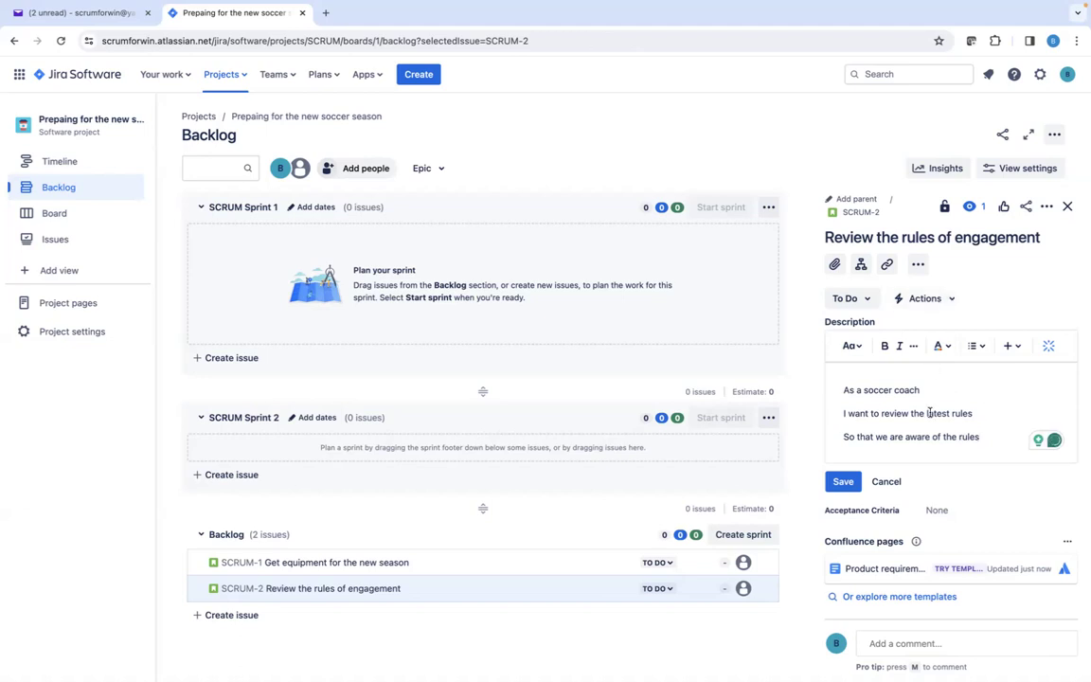
click(970, 413)
text((in game and)
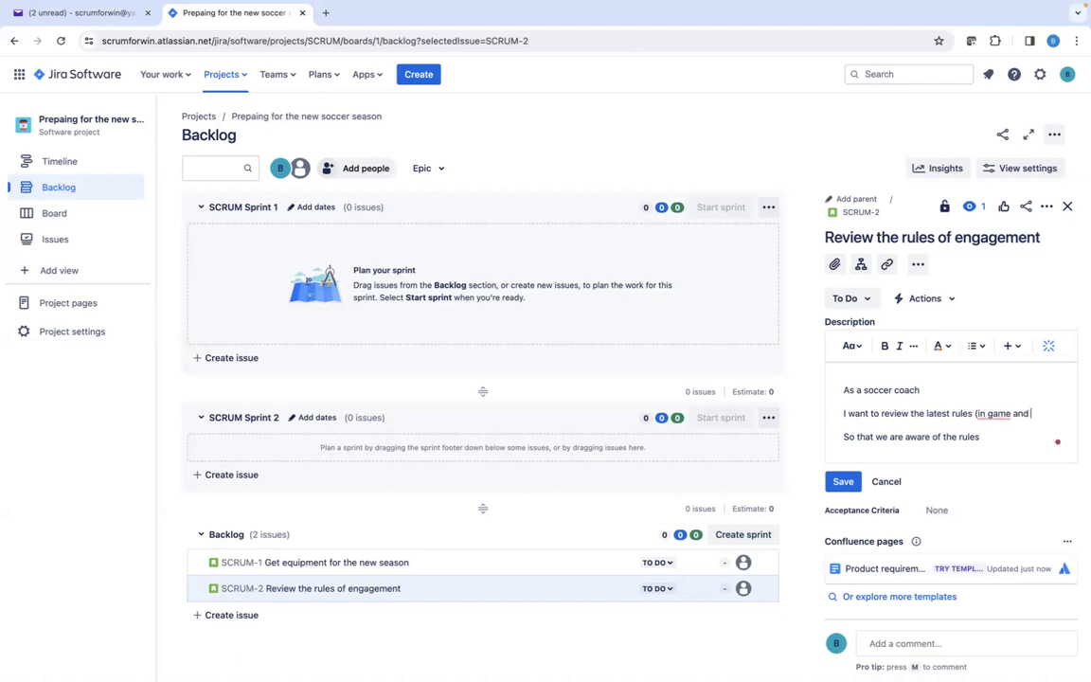
text( league))
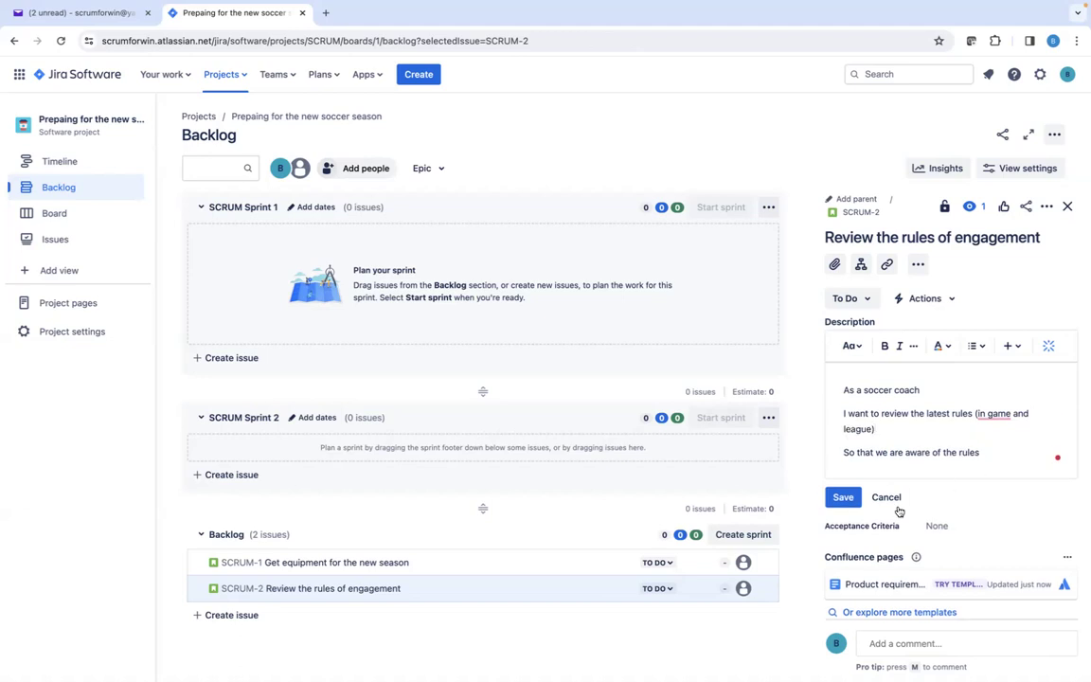
click(841, 497)
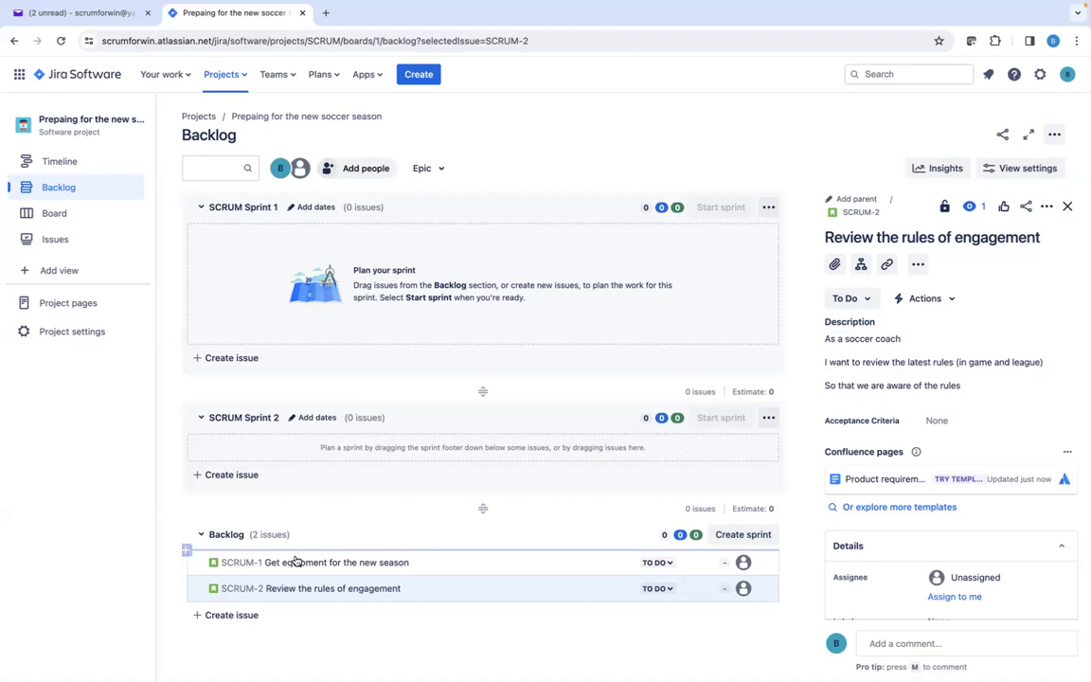
Add a new issue row at the end of the backlog and show its issue-type choices.
click(235, 615)
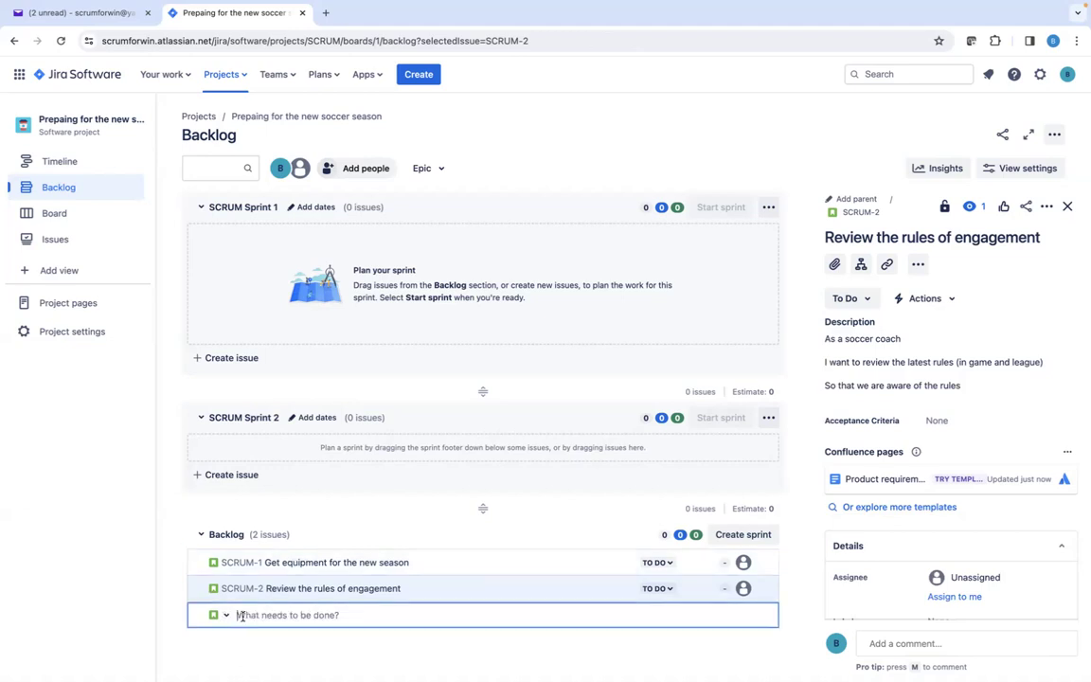
click(225, 615)
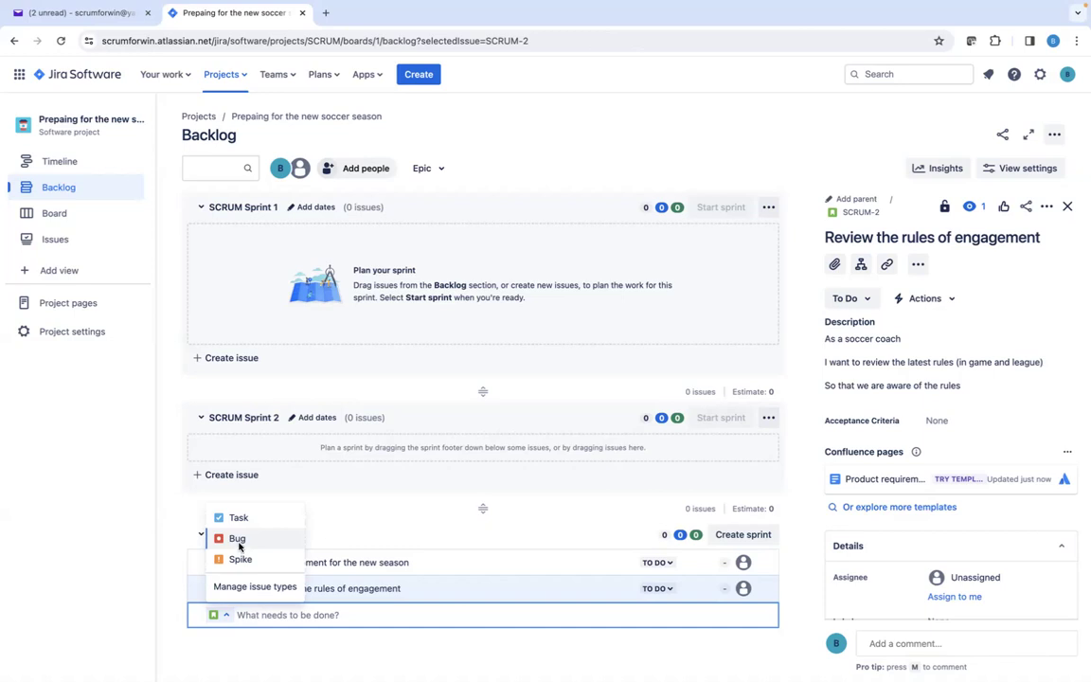
Create Spike issue SCRUM-3 'Confirm players on the team' in the backlog.
click(243, 559)
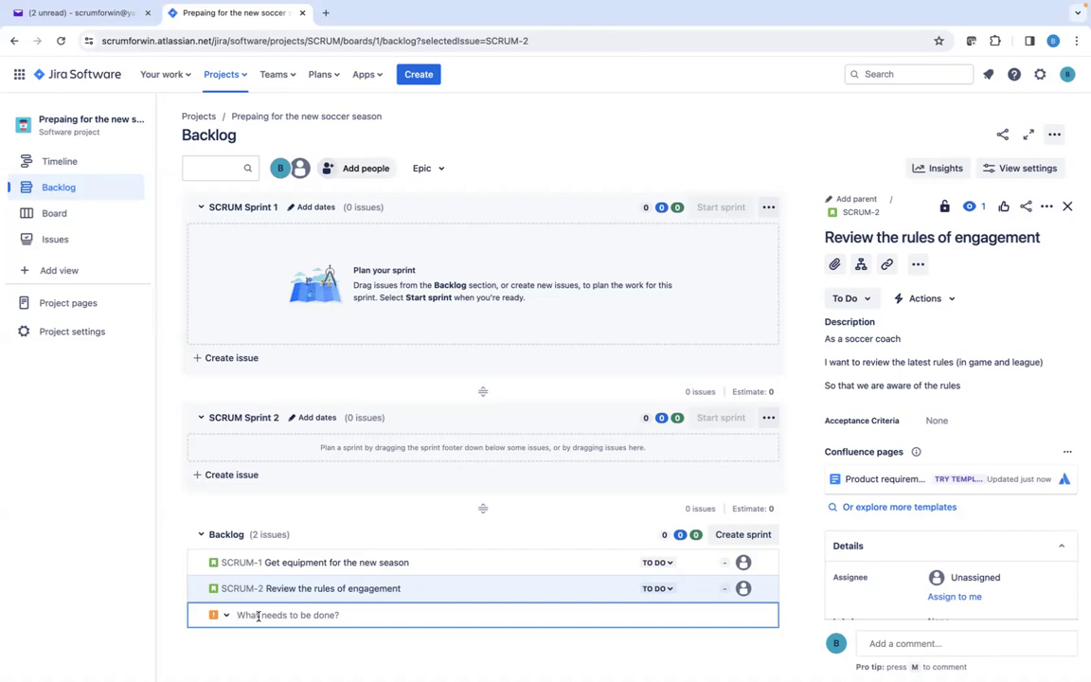
text(Confirm players on the team)
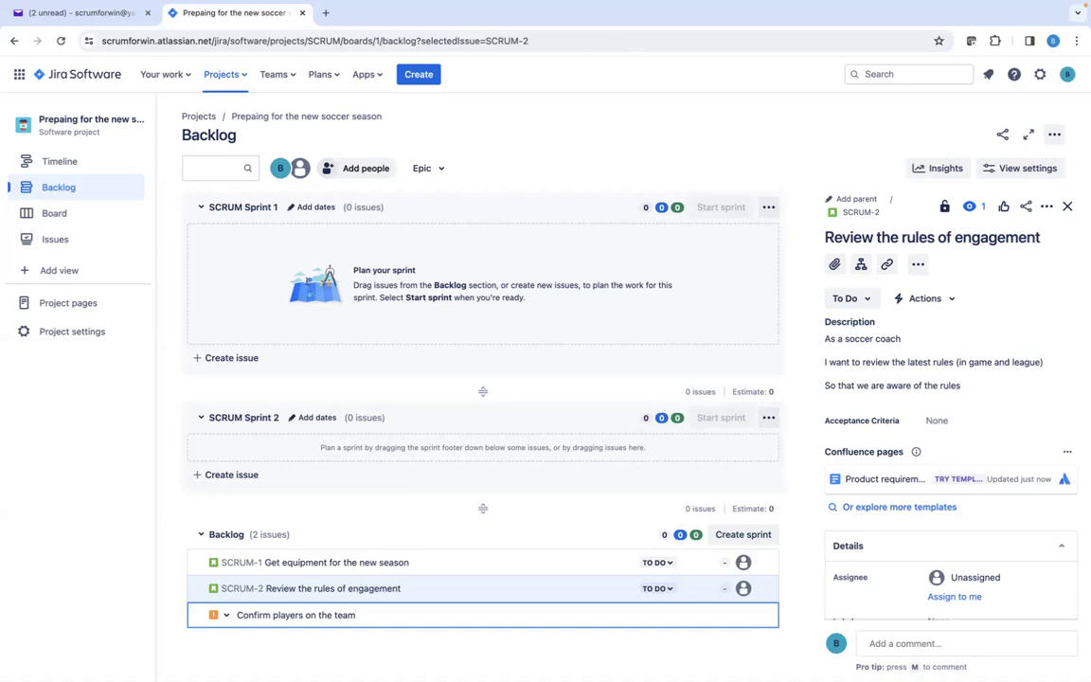
key(Return)
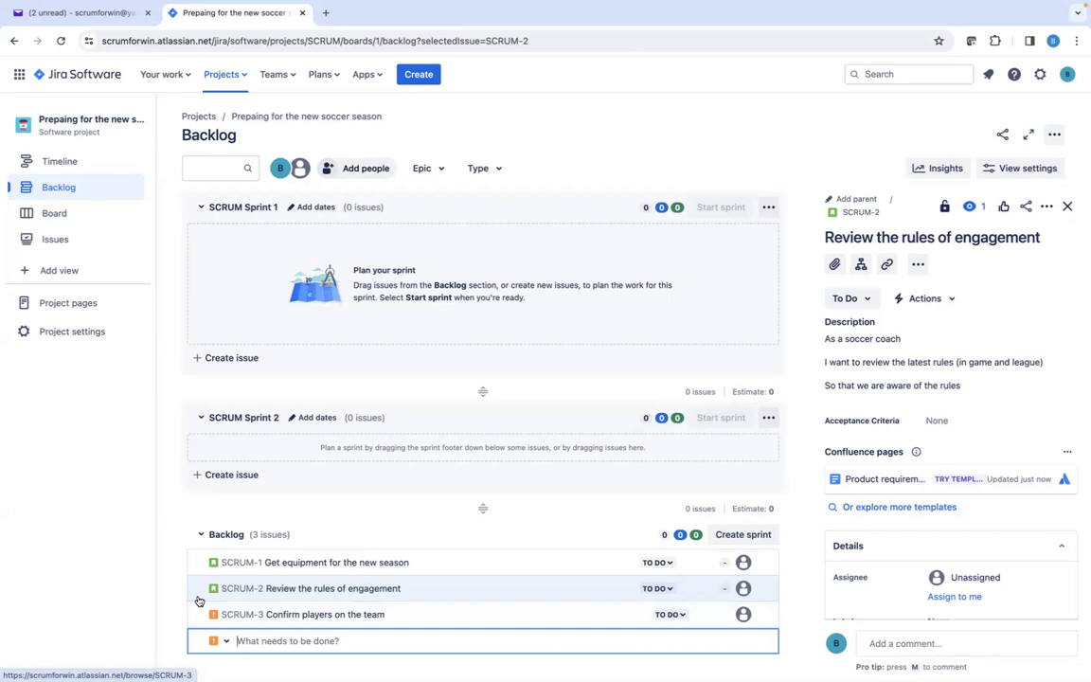
Open SCRUM-3 'Confirm players on the team' and bring up its empty description editor.
click(251, 615)
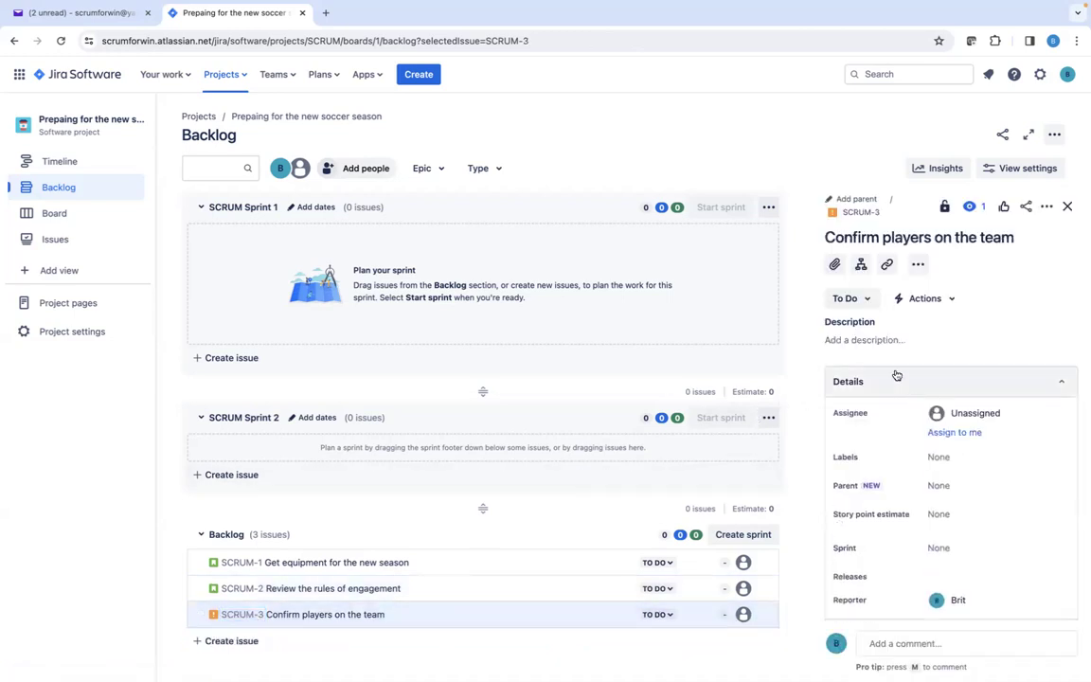
click(877, 339)
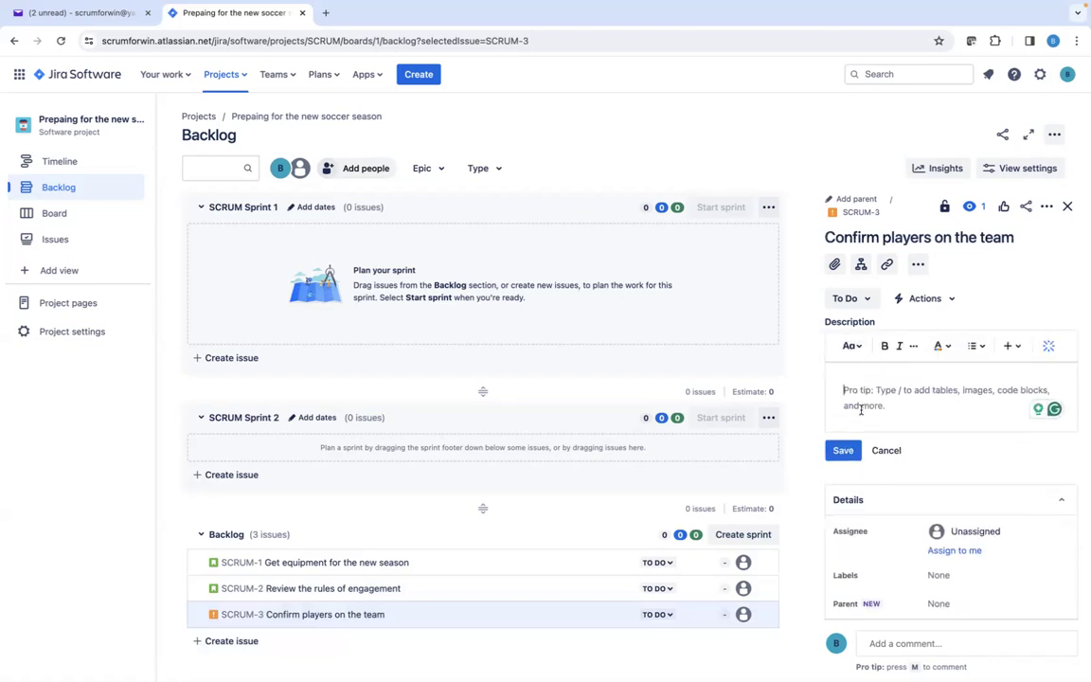
scroll(860, 409, down, 1)
scroll(859, 409, up, 1)
Write SCRUM-3's story: 'As a soccer coach', 'I want to find players', 'So I can have a full roster of soccer players'.
text(S)
key(BackSpace)
text(As a s)
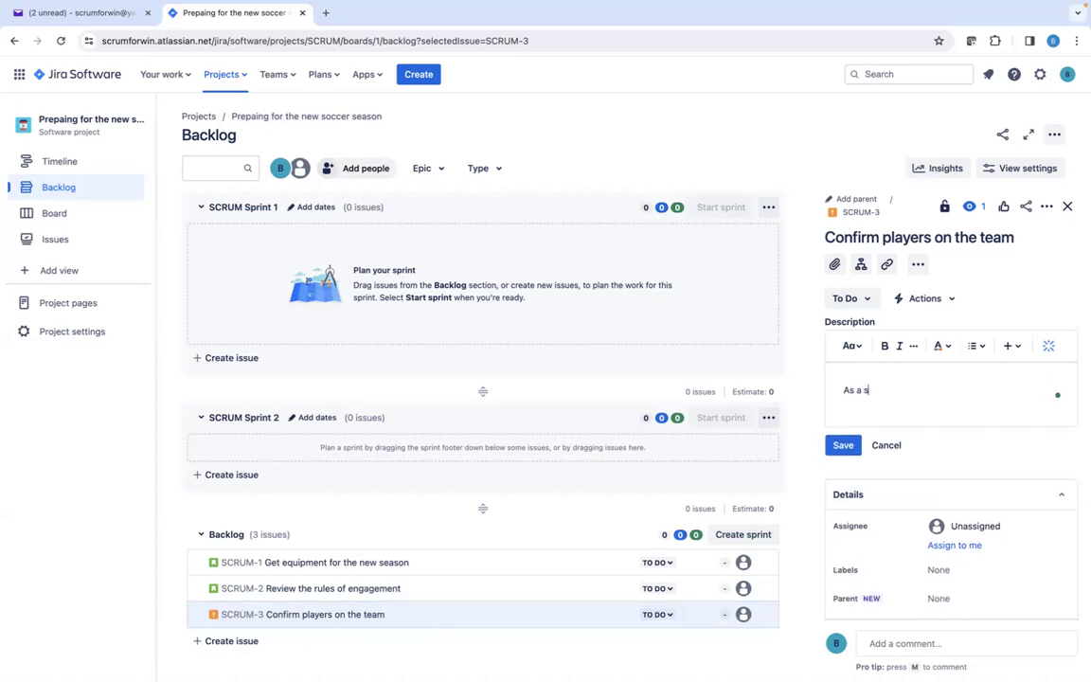
text(occer team)
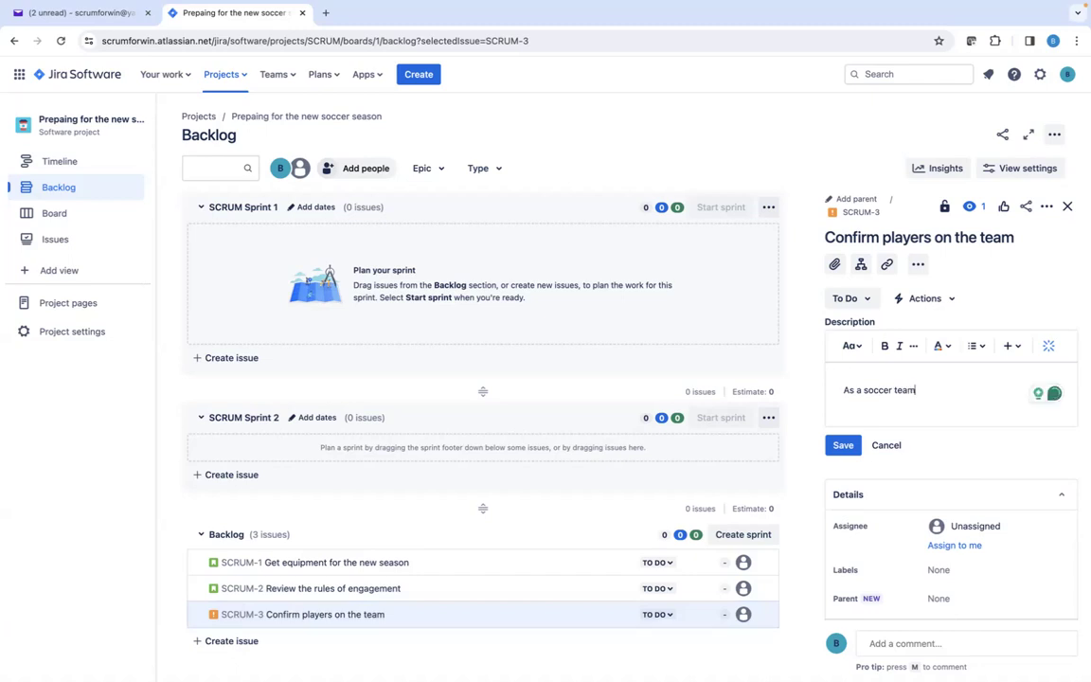
key(BackSpace)
key(BackSpace)
key(BackSpace)
key(BackSpace)
text(coach)
key(Return)
text(I want to find players)
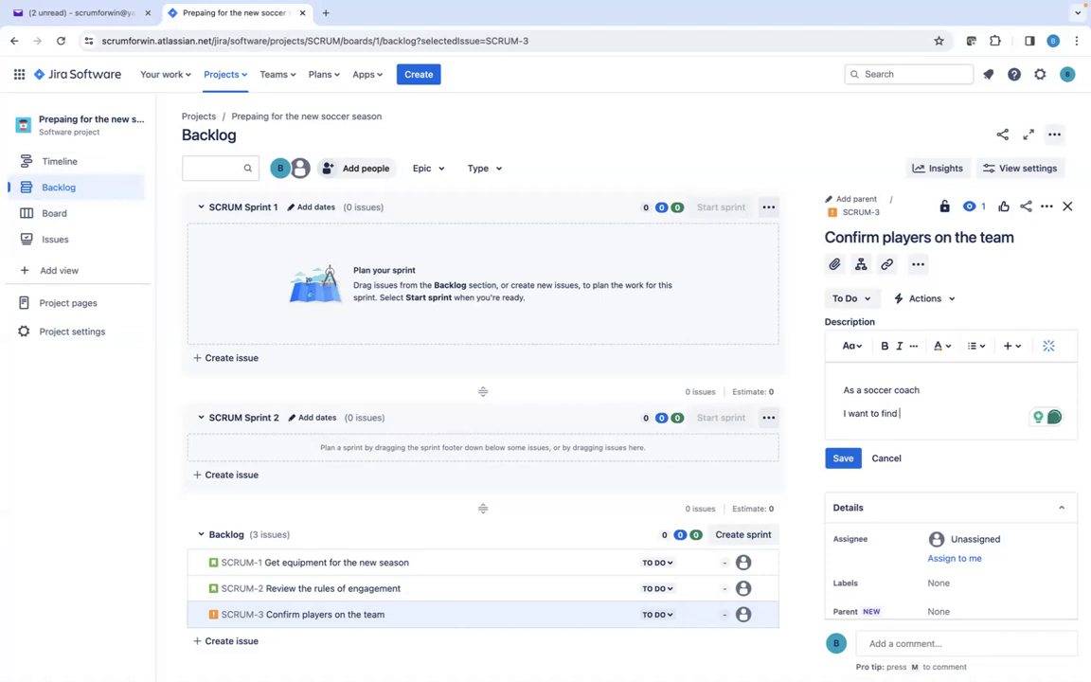
key(Return)
text(So I can)
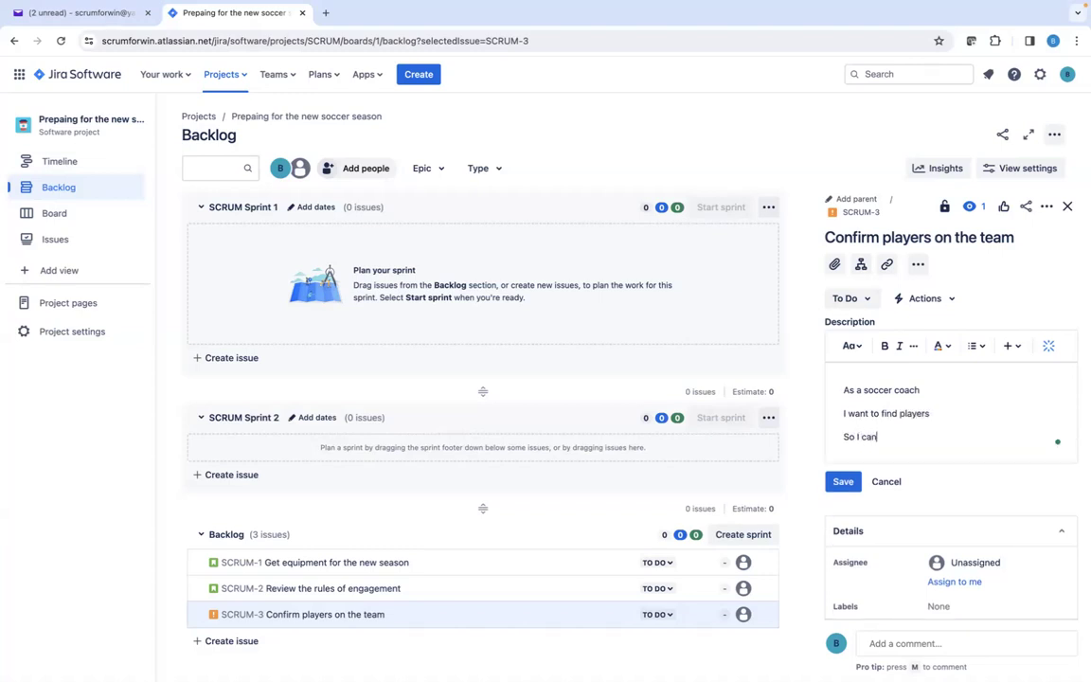
text( have a)
text(ull rs)
text(ster )
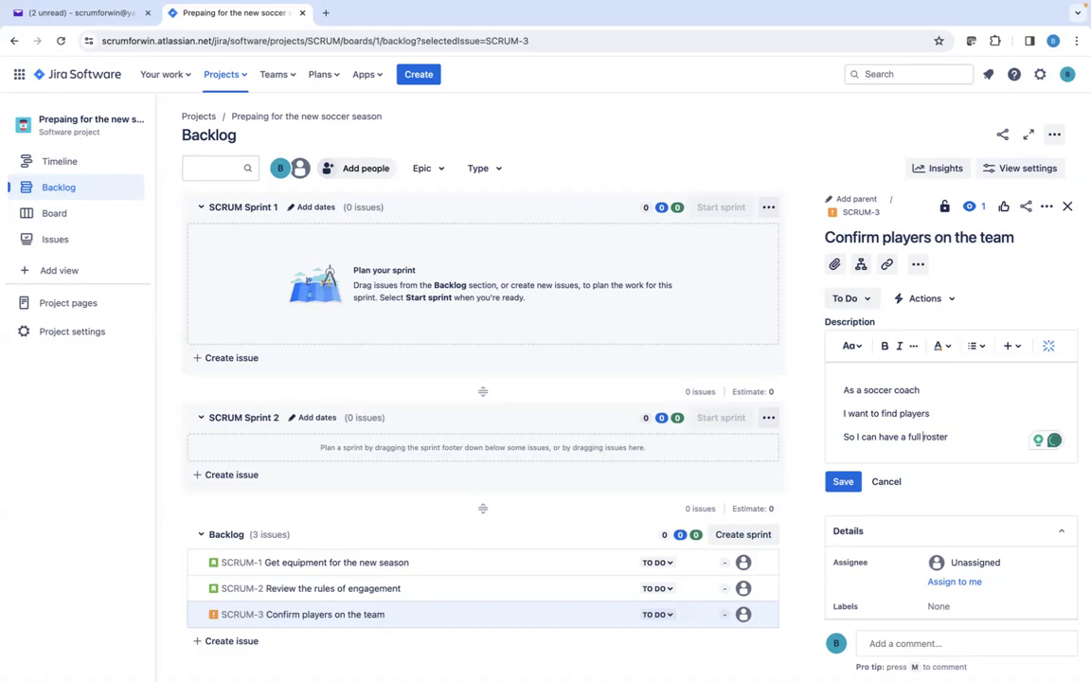
text(of soccer pla)
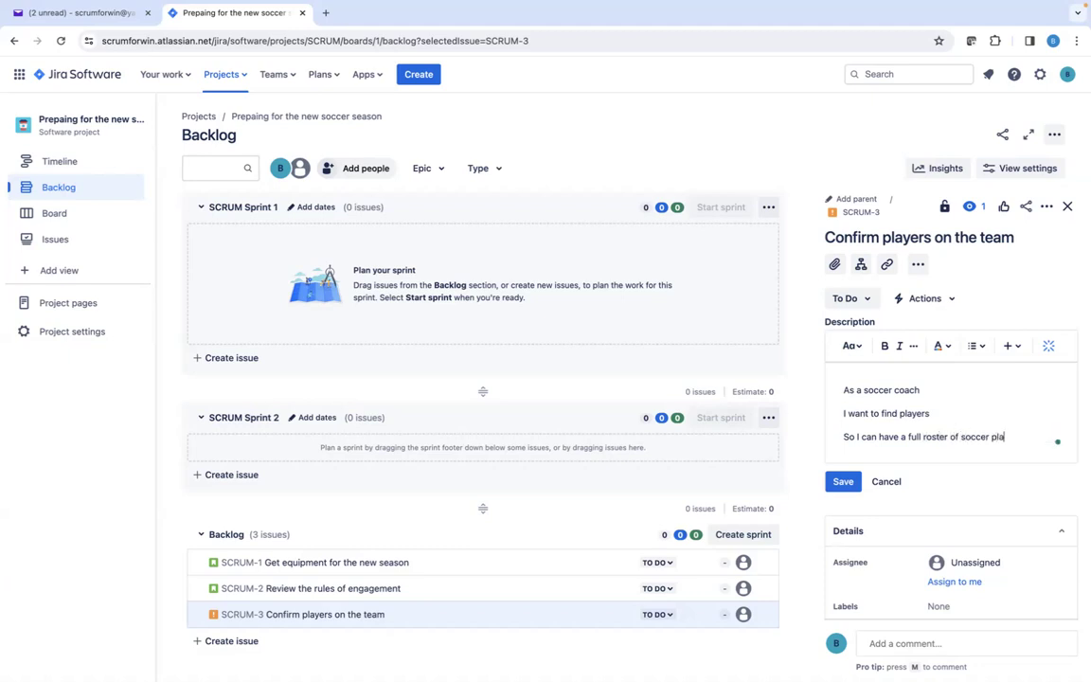
text(yers)
Add an 'Acc Crit.' heading and 'Reach out to parents to confirm if their kids want to play this season'.
key(Return)
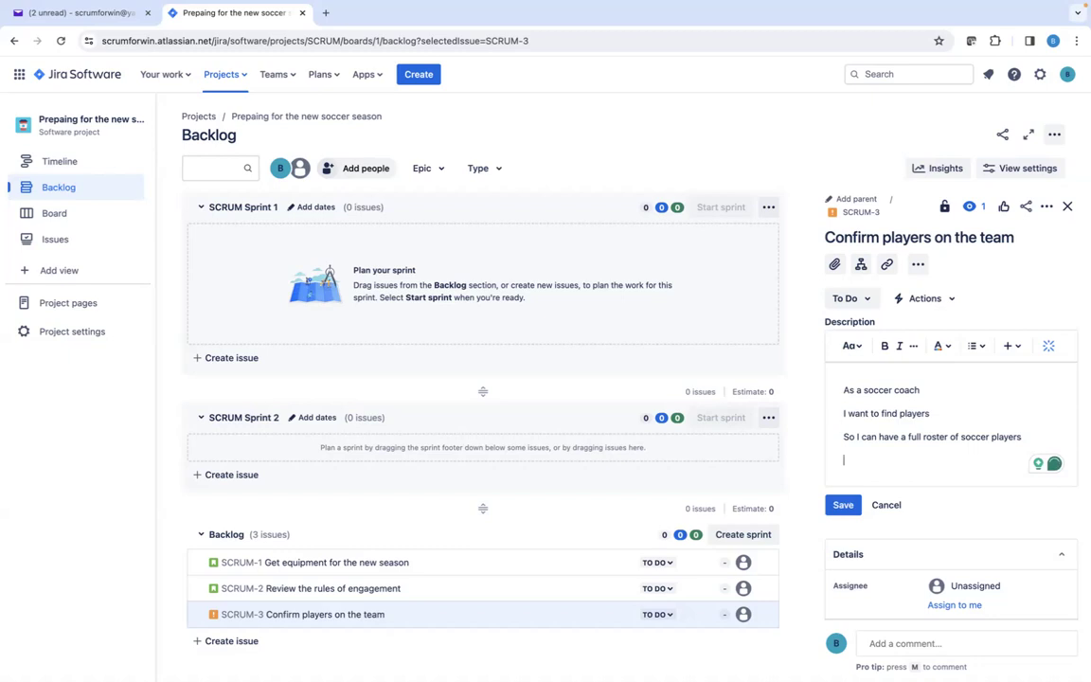
text(Acc)
text(d)
key(BackSpace)
text(Crit.)
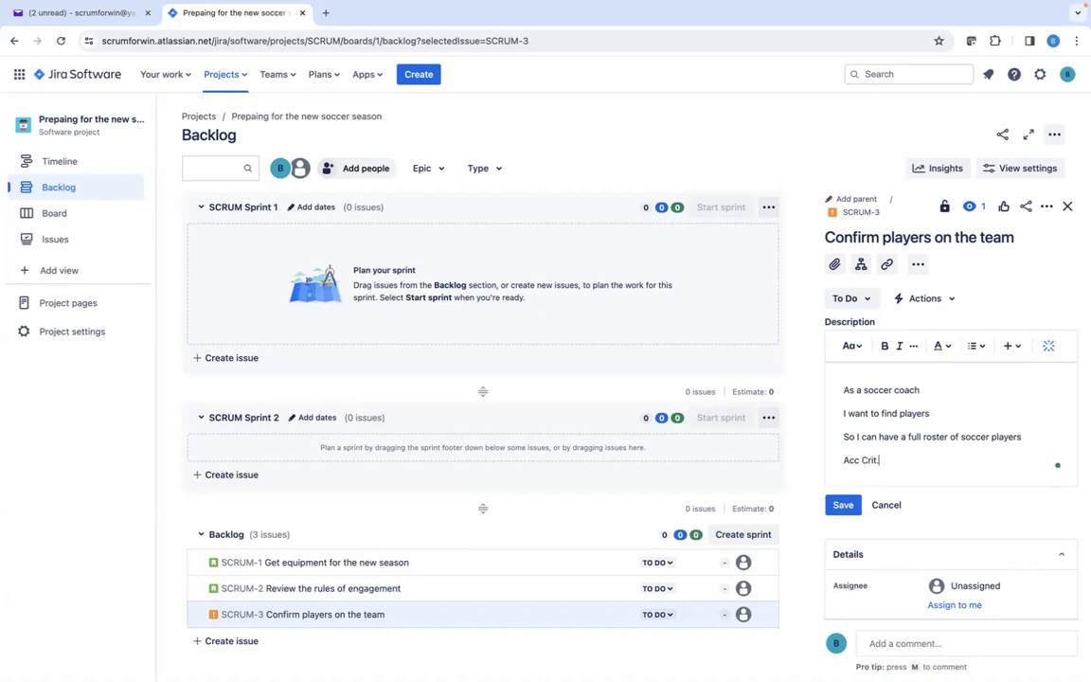
key(Return)
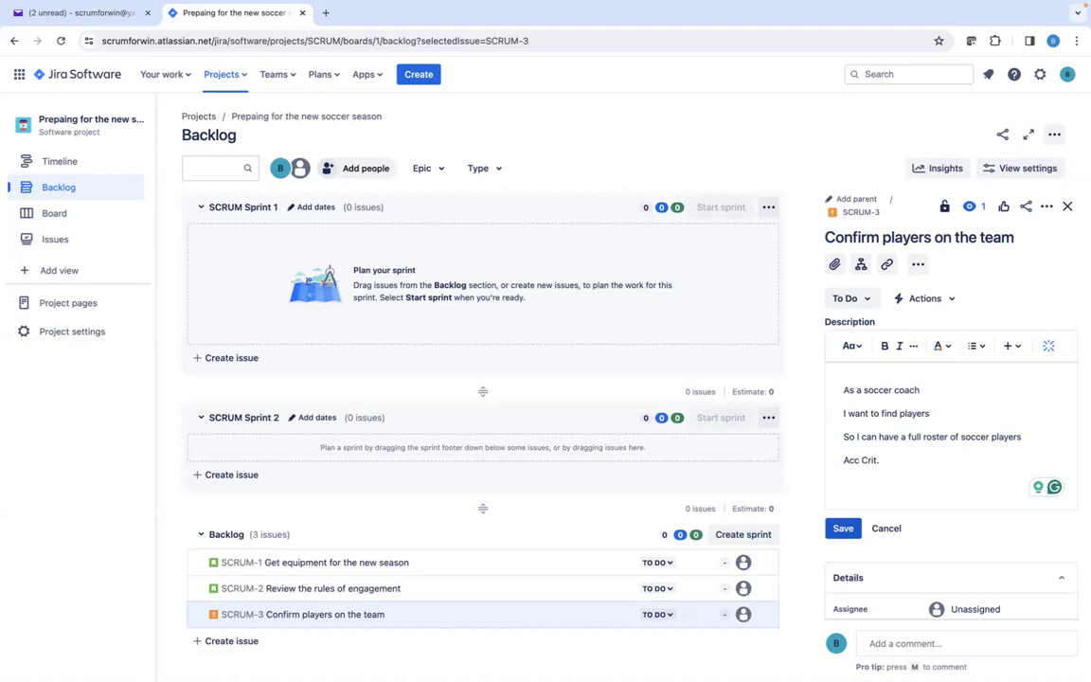
key(Return)
text(Reach out to par)
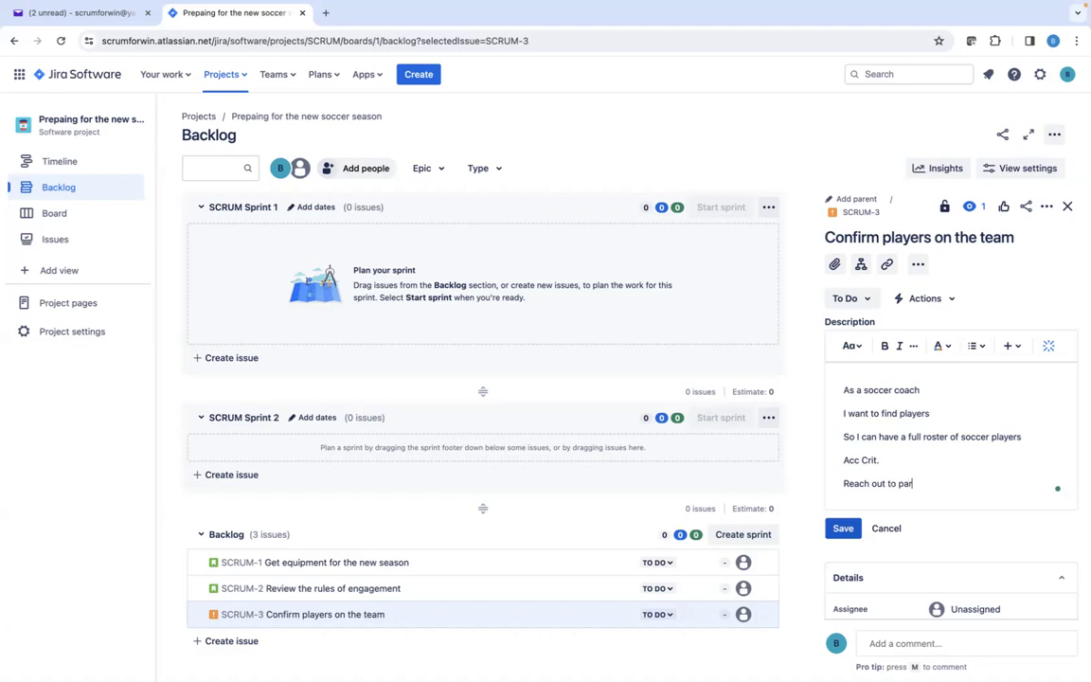
text(ents too coonfirm if them)
key(BackSpace)
key(BackSpace)
text(if their)
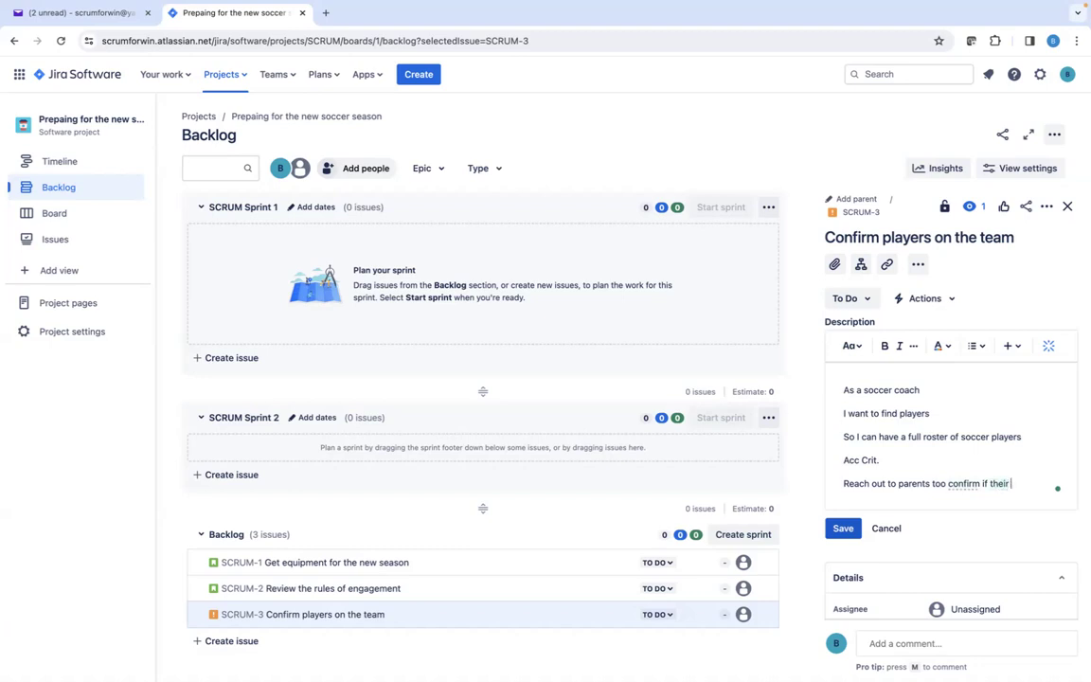
text( kids want)
key(Left)
key(Left)
key(Left)
key(Left)
key(Left)
key(Left)
key(Left)
key(Left)
key(Left)
key(Left)
key(Left)
key(Left)
key(Left)
key(Left)
key(Left)
key(Left)
key(Left)
key(Left)
key(Left)
key(Left)
key(BackSpace)
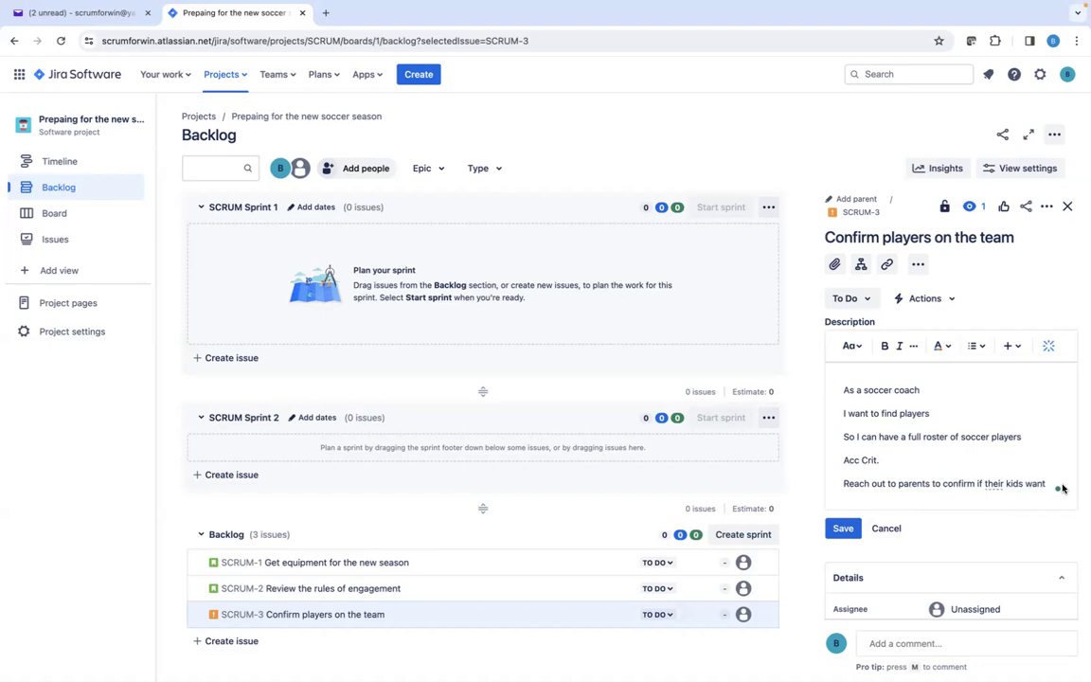
key(End)
text(to play thi)
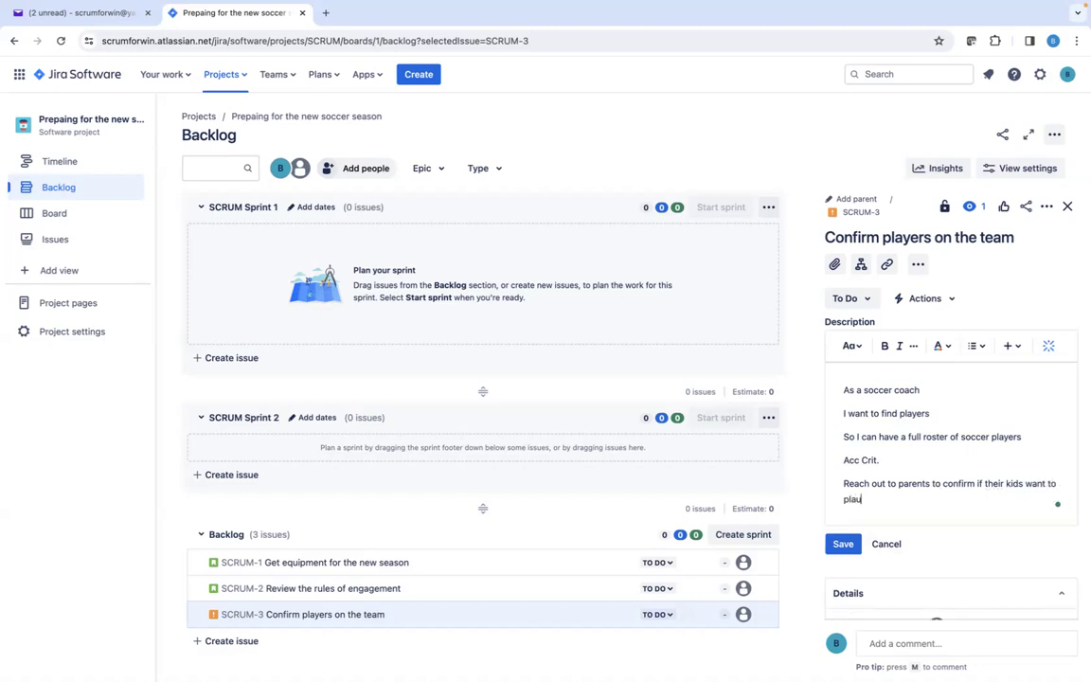
text(s season)
Add the criterion 'Have at least 10 players sign up' and save the description.
key(Return)
text(Have at leas)
text(t 10 play)
text(res)
key(BackSpace)
key(BackSpace)
key(BackSpace)
text(ers sign up)
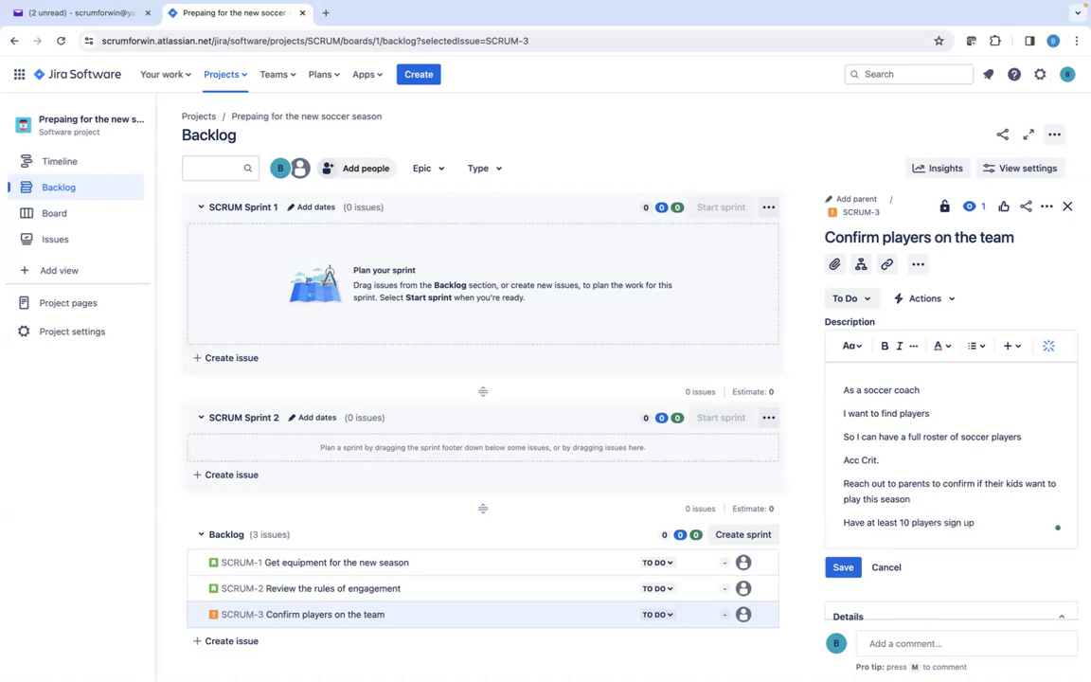
click(840, 573)
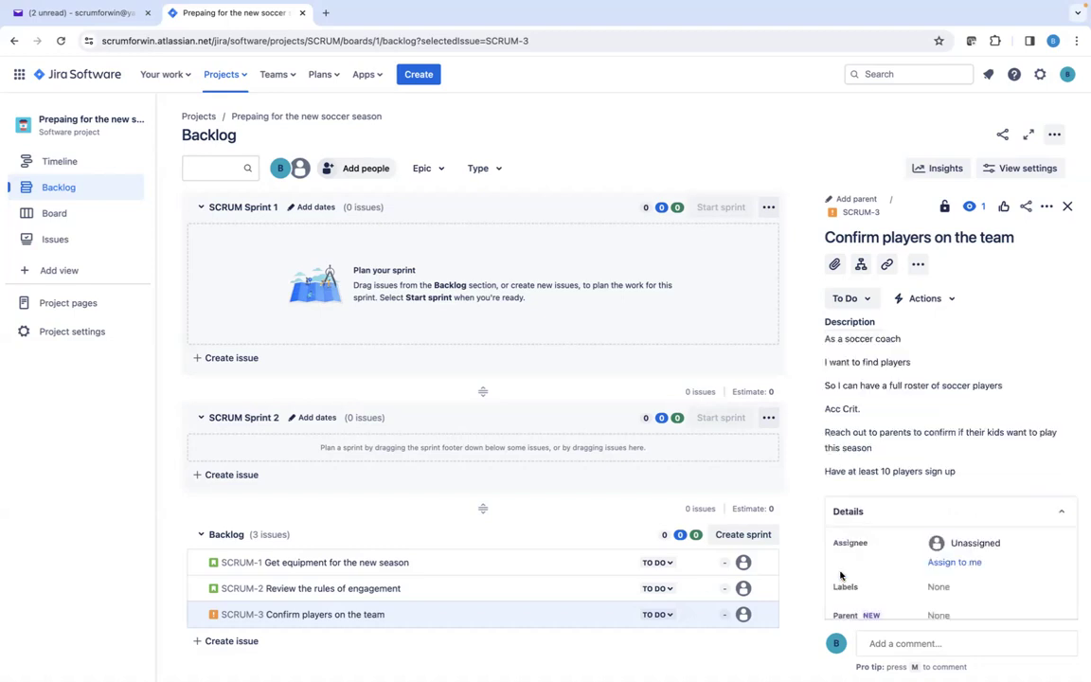
Move SCRUM-3 into SCRUM Sprint 1 and start a new Story issue in the backlog.
drag(434, 619, 438, 265)
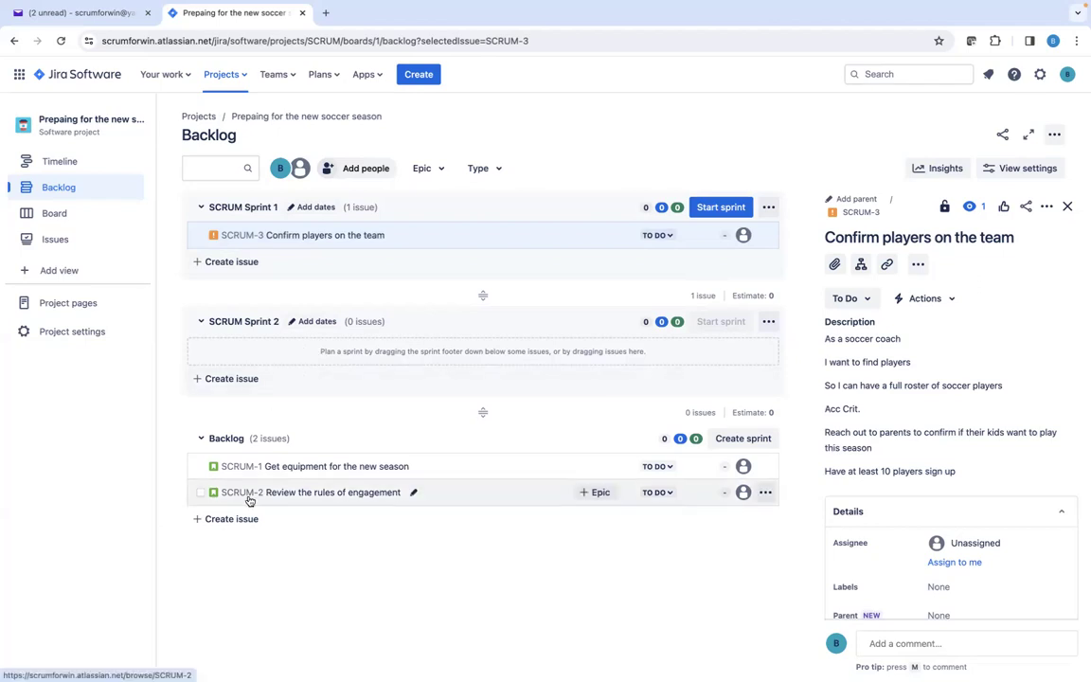
click(216, 519)
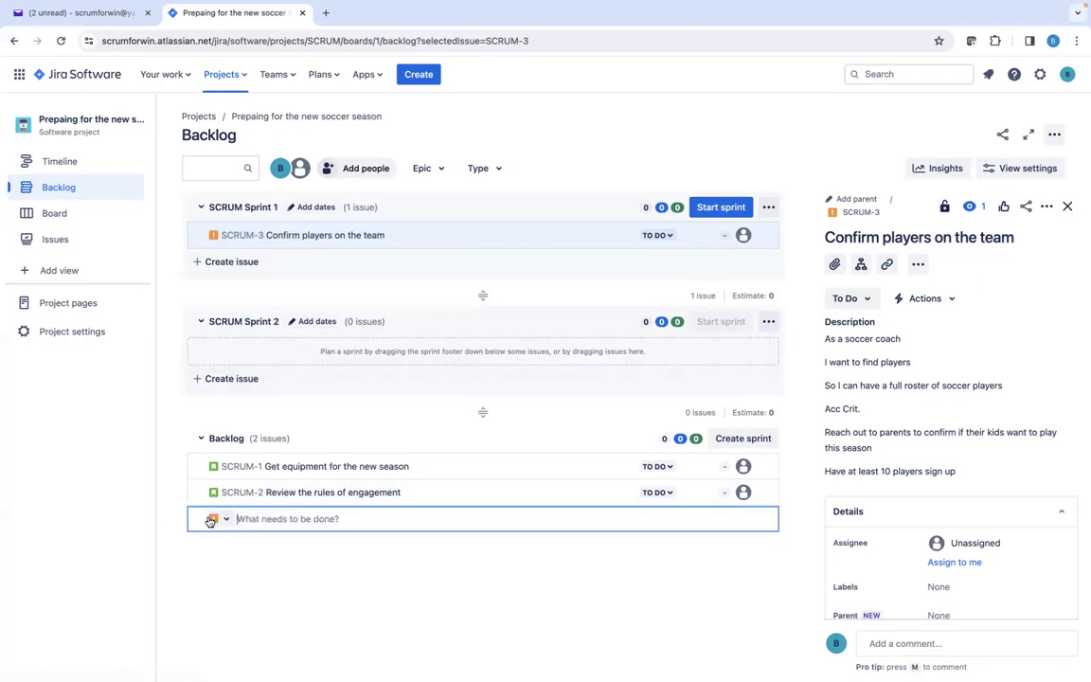
click(212, 519)
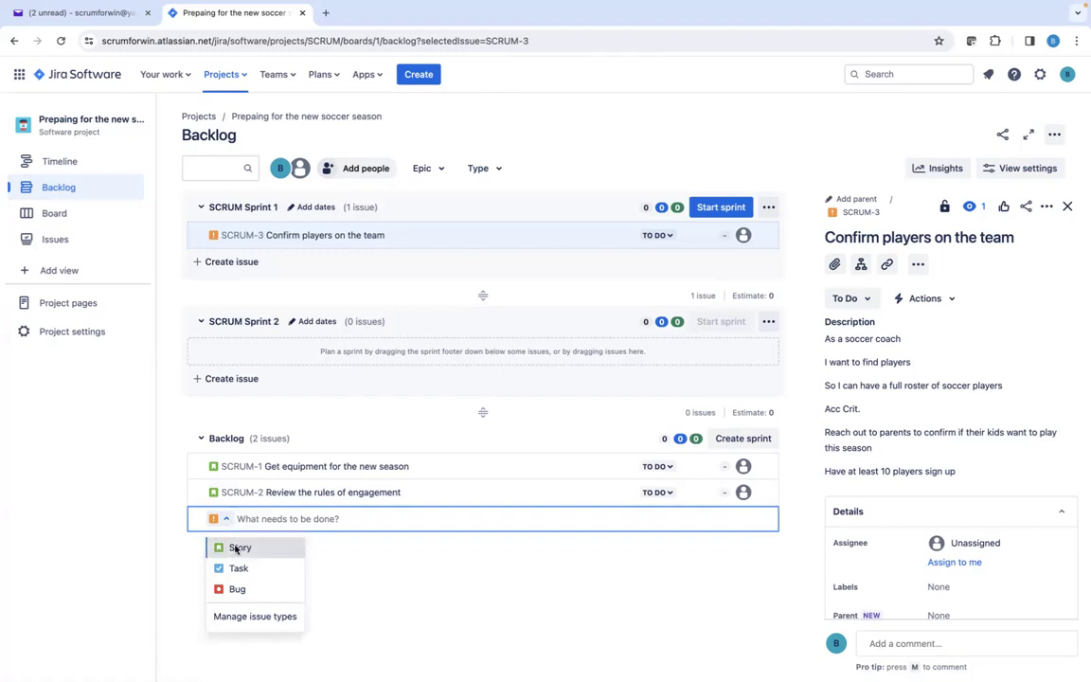
click(242, 547)
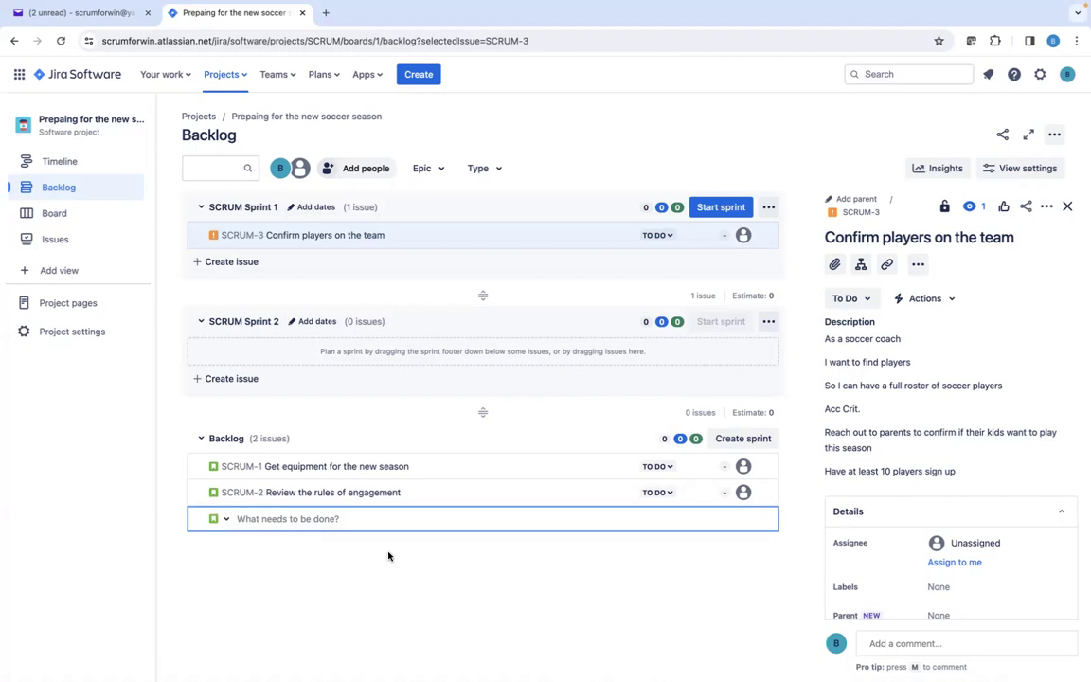
Retitle SCRUM-3 as 'Find players to play on the team' and begin another backlog issue.
click(307, 241)
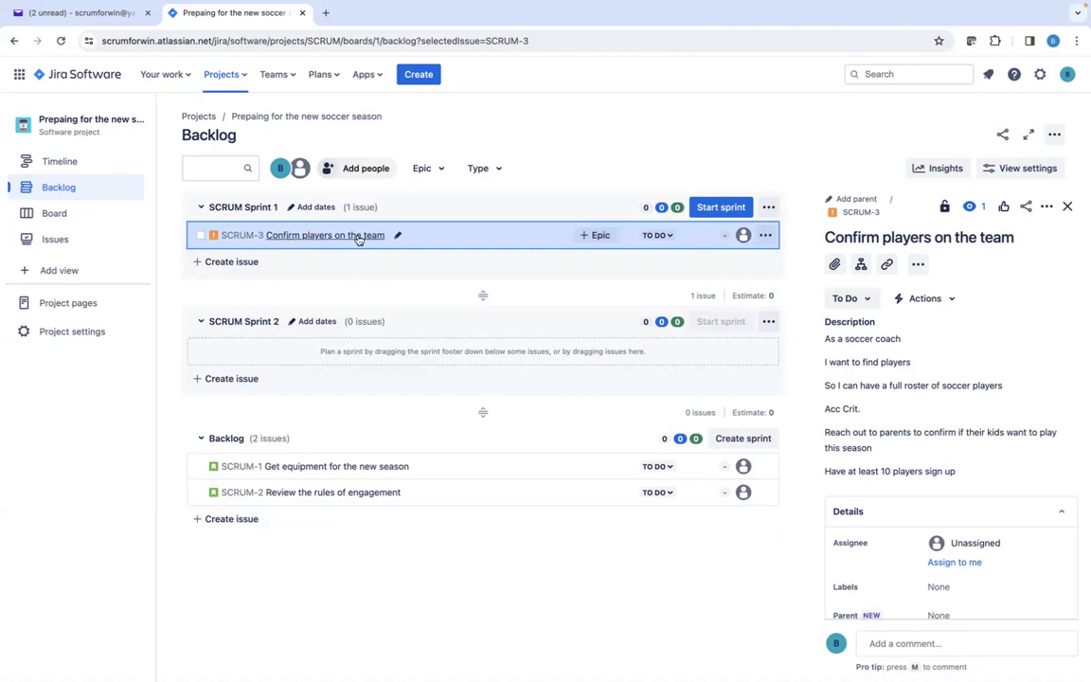
click(881, 238)
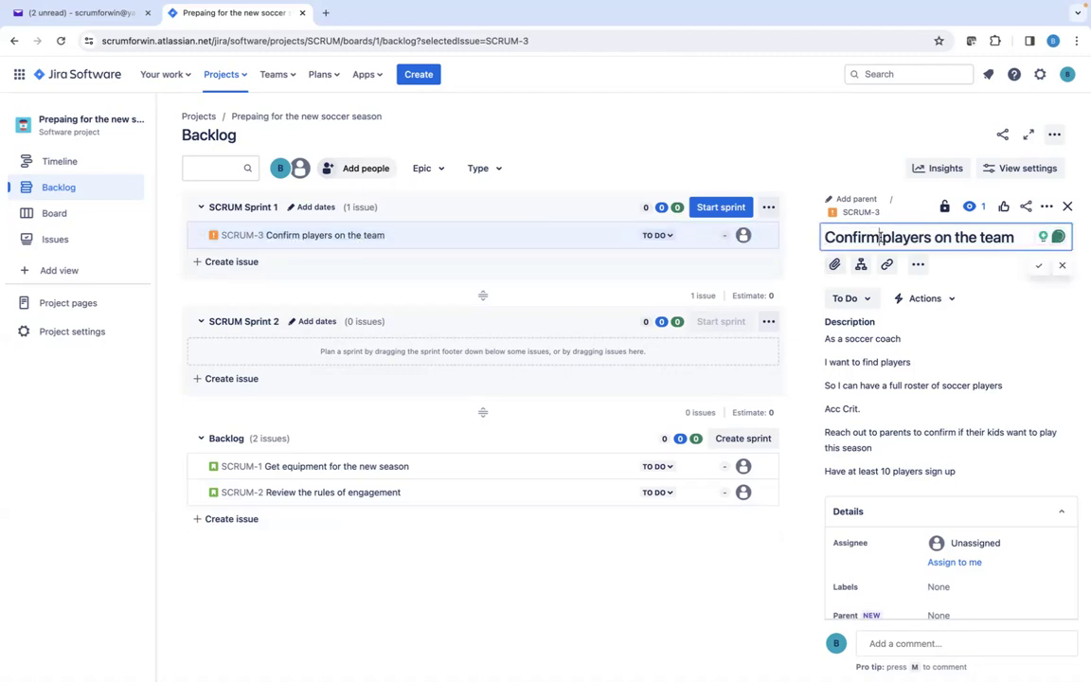
key(BackSpace)
key(BackSpace)
key(BackSpace)
key(BackSpace)
key(BackSpace)
key(BackSpace)
key(BackSpace)
text(Finds)
key(BackSpace)
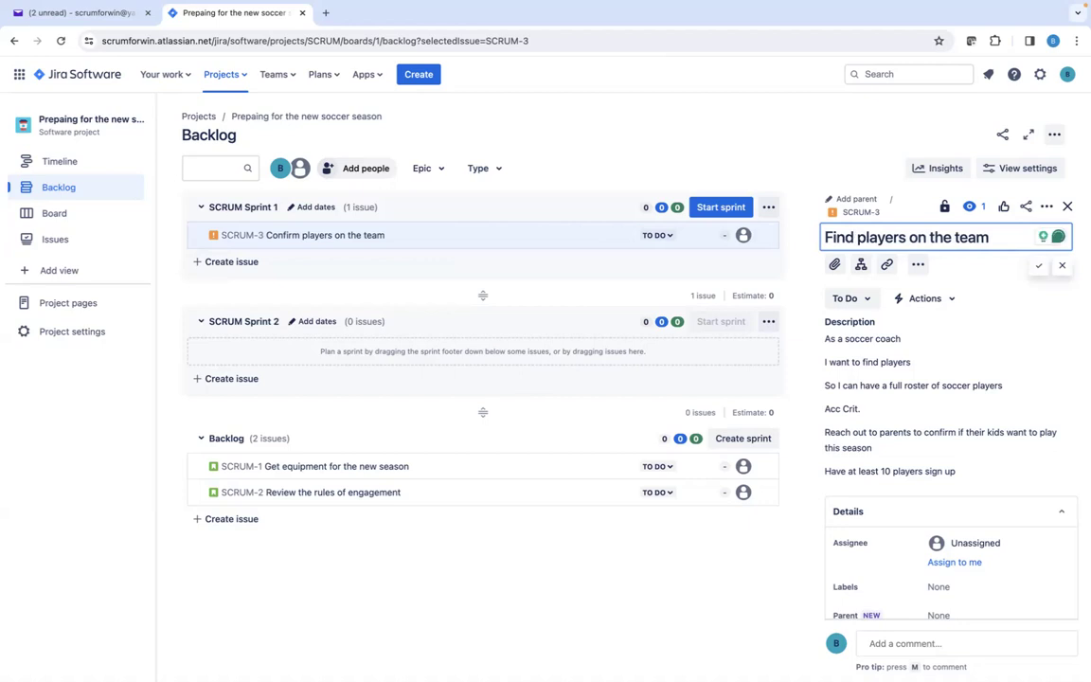
key(Right)
key(Right)
key(Right)
key(Right)
key(Right)
key(Right)
key(Right)
text(to play)
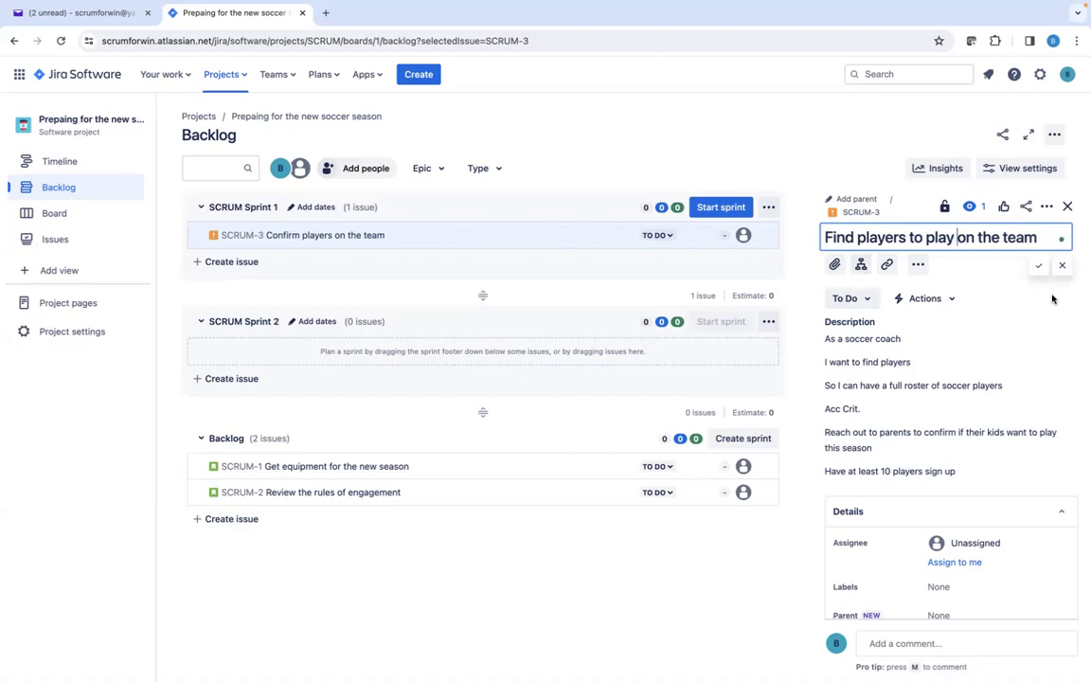
click(1038, 266)
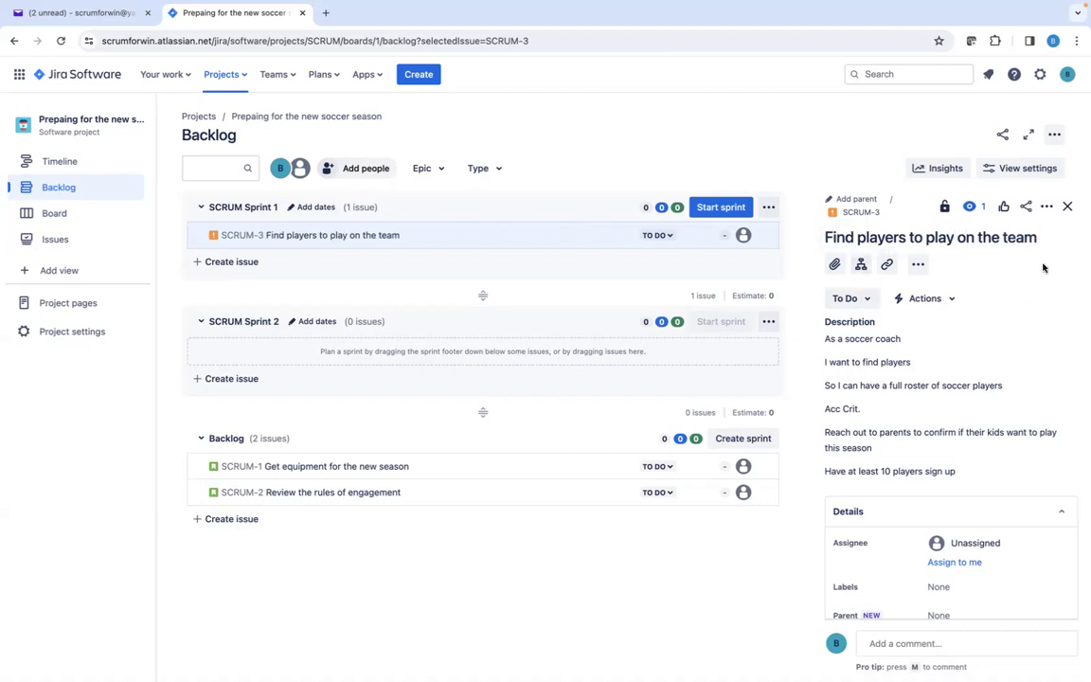
click(229, 519)
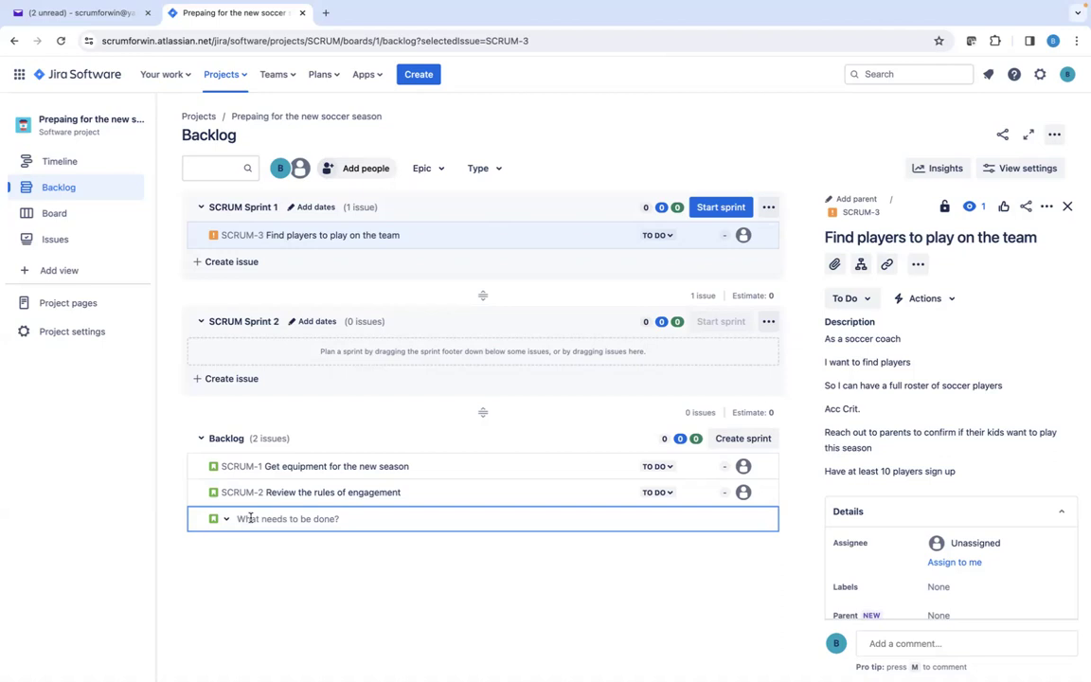
Create backlog issue SCRUM-4 'Sign up players too be on team' and start fixing 'too' to 'to'.
text(Sign up)
text(layers too be on team)
key(Return)
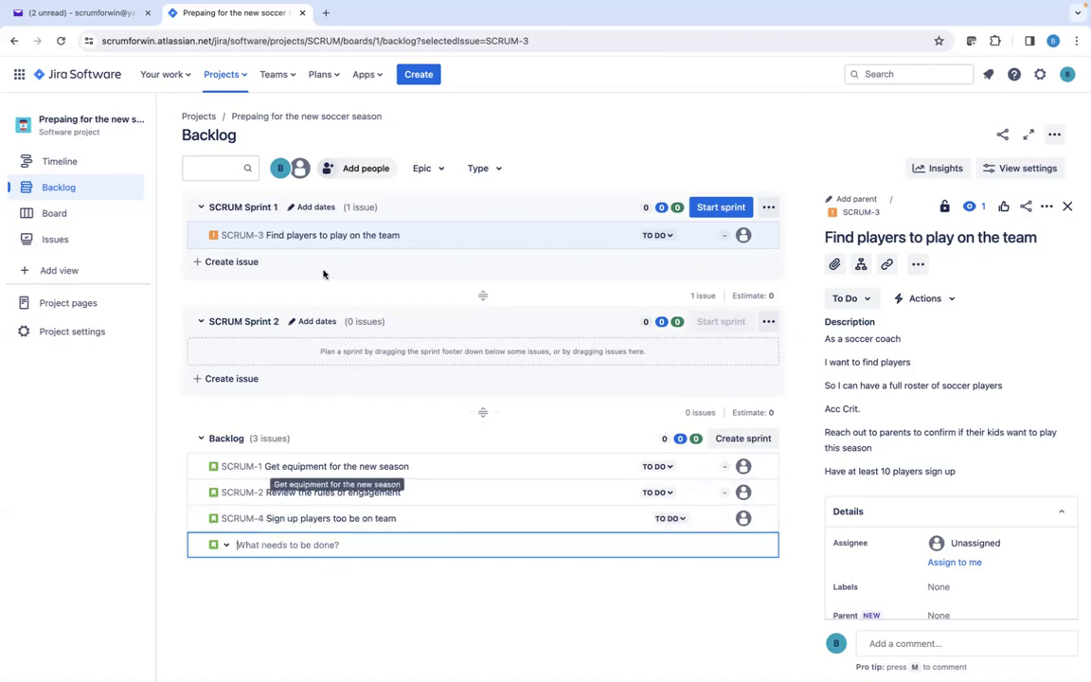
click(284, 519)
click(948, 237)
key(BackSpace)
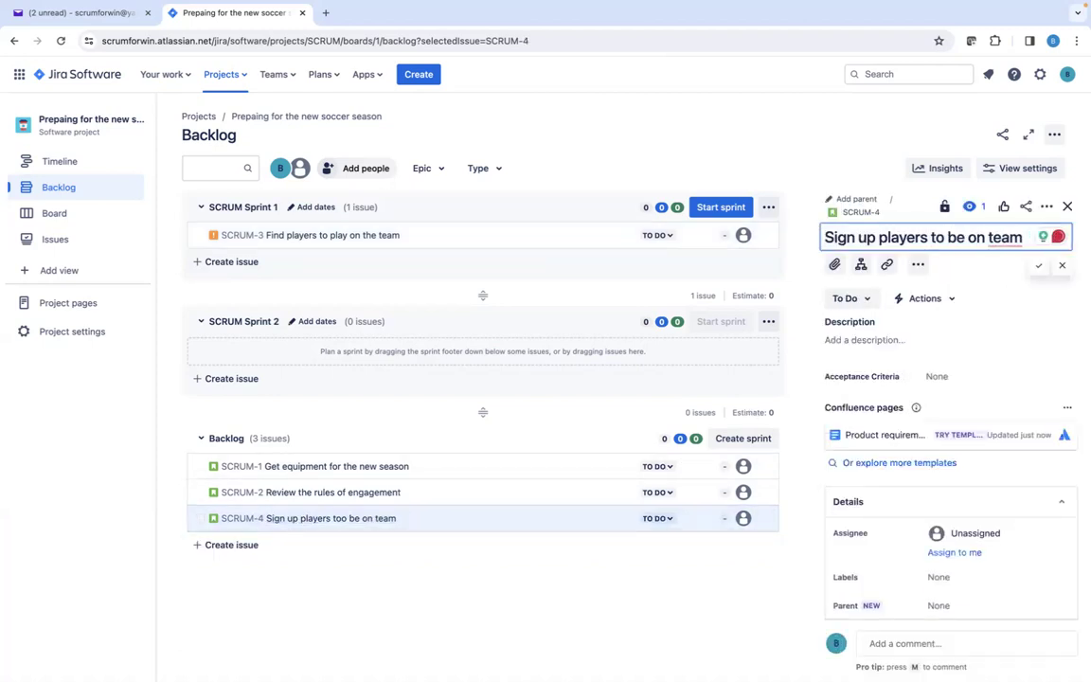
Write SCRUM-4's story lines 'As a soccer coach' and 'I want to confirm players on the team'.
click(870, 340)
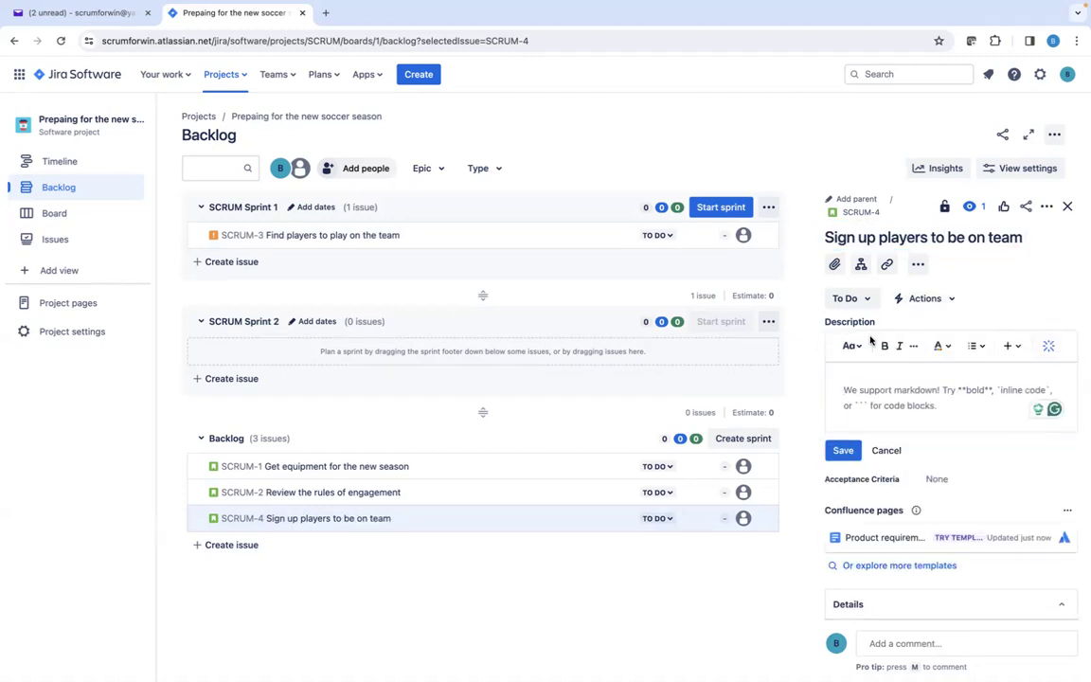
text(Aas)
key(BackSpace)
key(BackSpace)
text(s a socer coach)
key(BackSpace)
key(BackSpace)
key(BackSpace)
key(BackSpace)
key(BackSpace)
key(BackSpace)
key(BackSpace)
key(BackSpace)
text(cer coach)
key(Return)
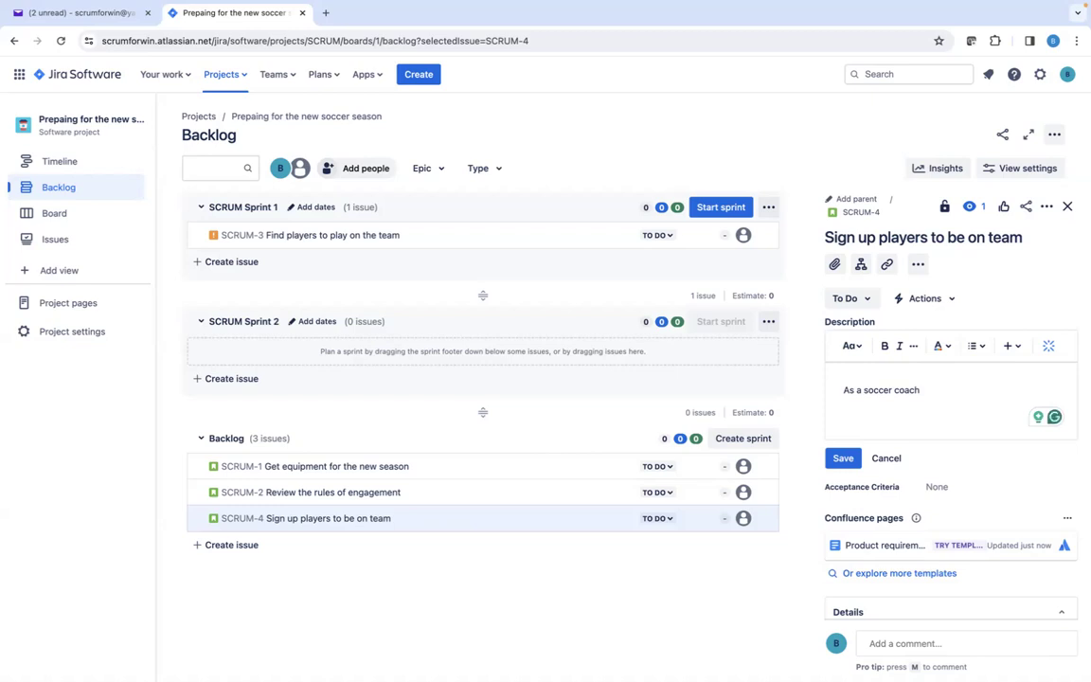
mouse_move(195, 10)
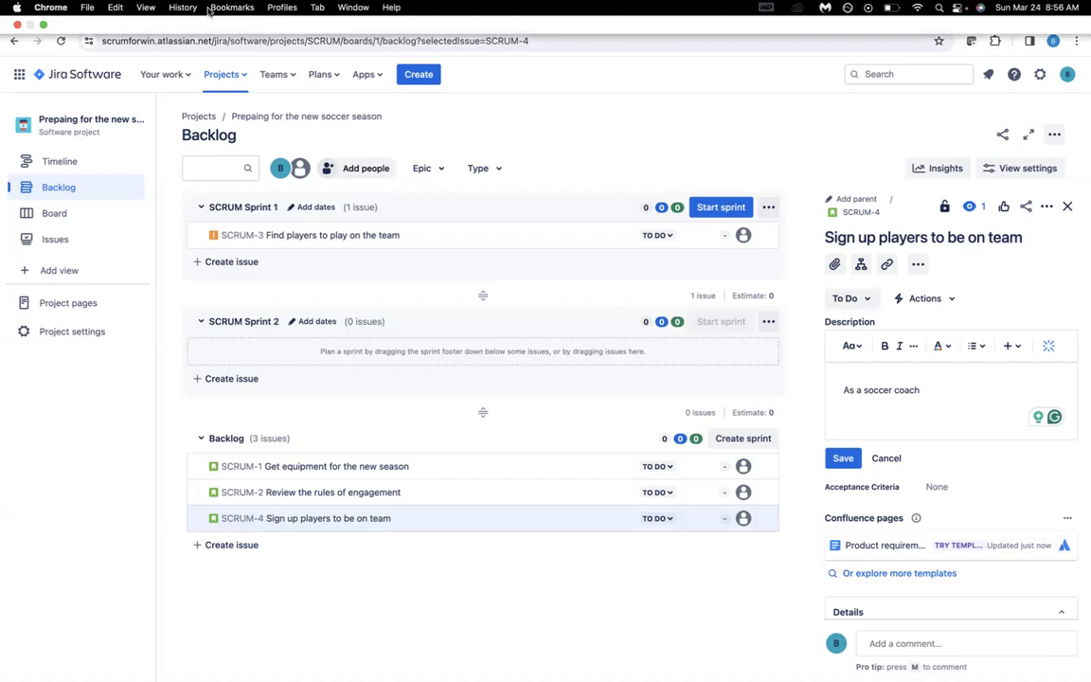
key(Return)
text(I want to)
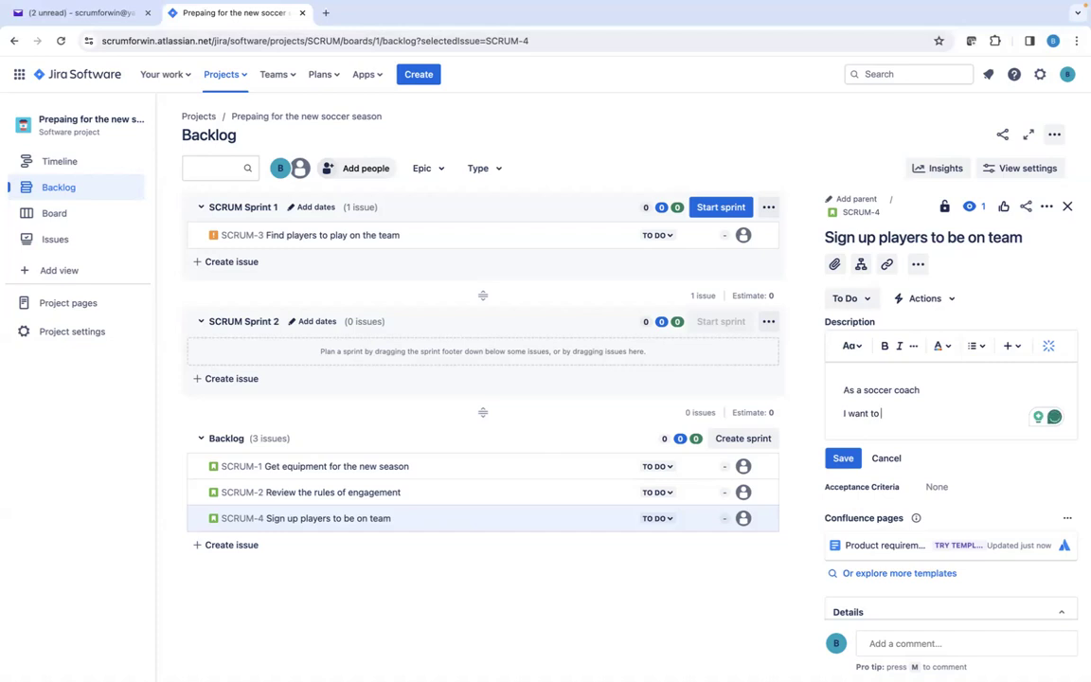
text(confirm)
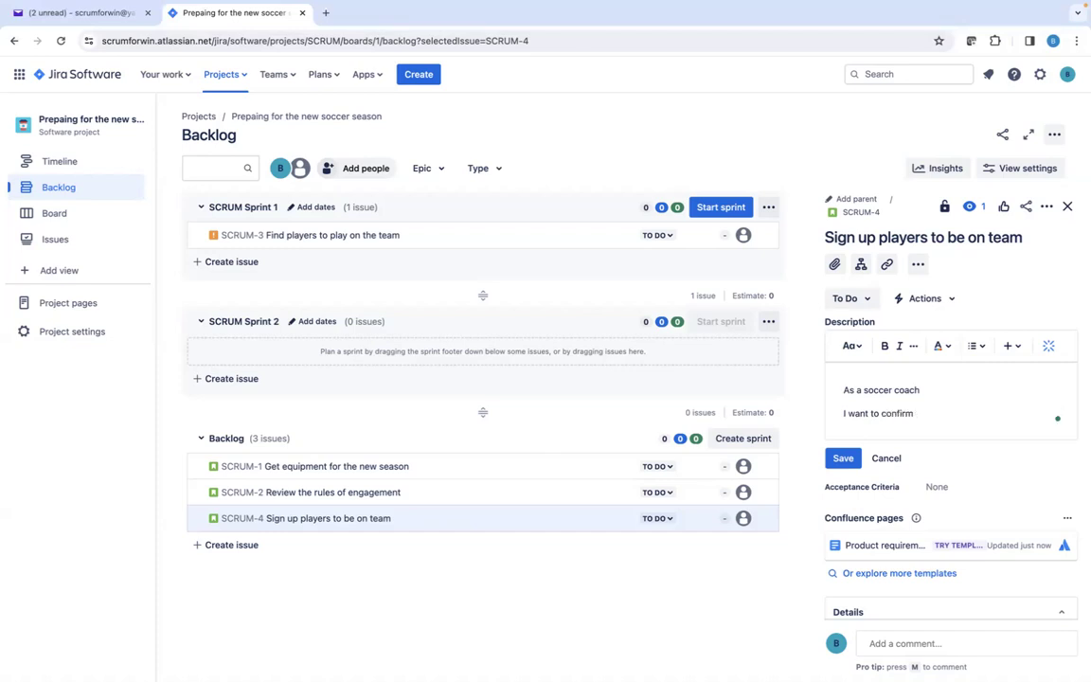
text( players on the team)
Add 'So that we have enough players to participate throughout the season', save, and close SCRUM-4.
key(Return)
text(So)
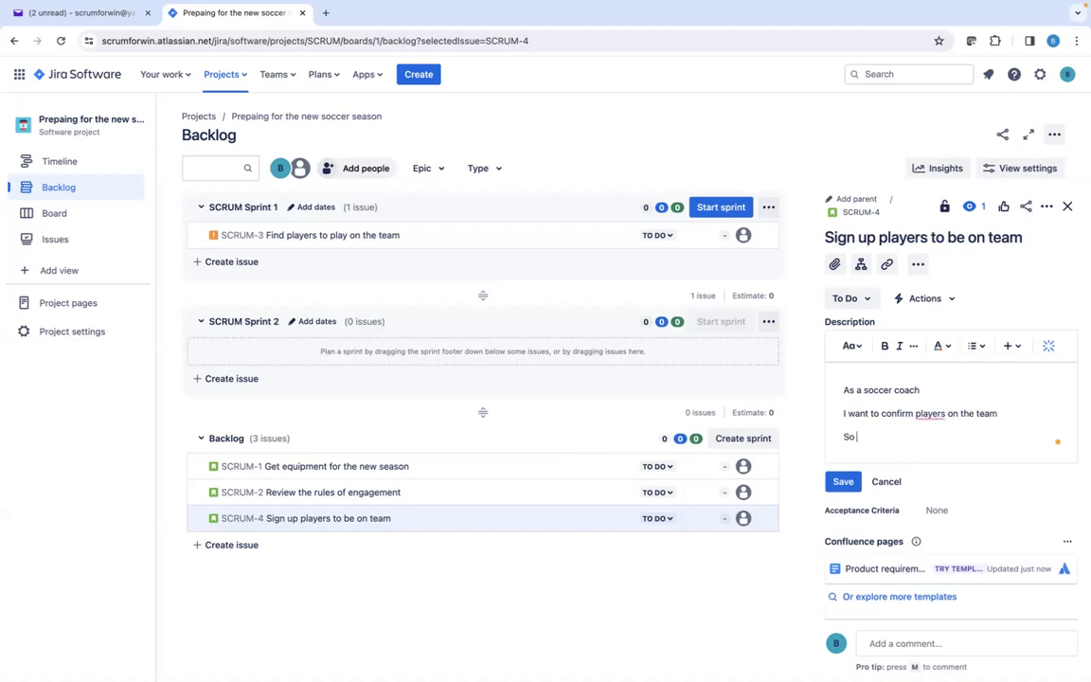
text( that w)
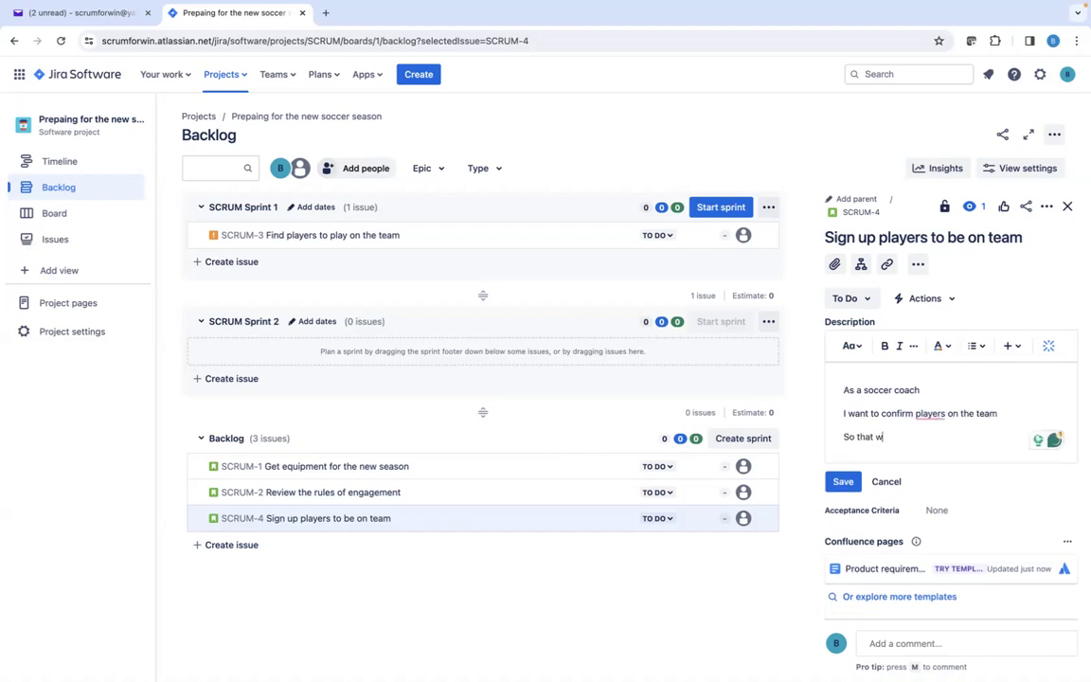
text(e have enough p)
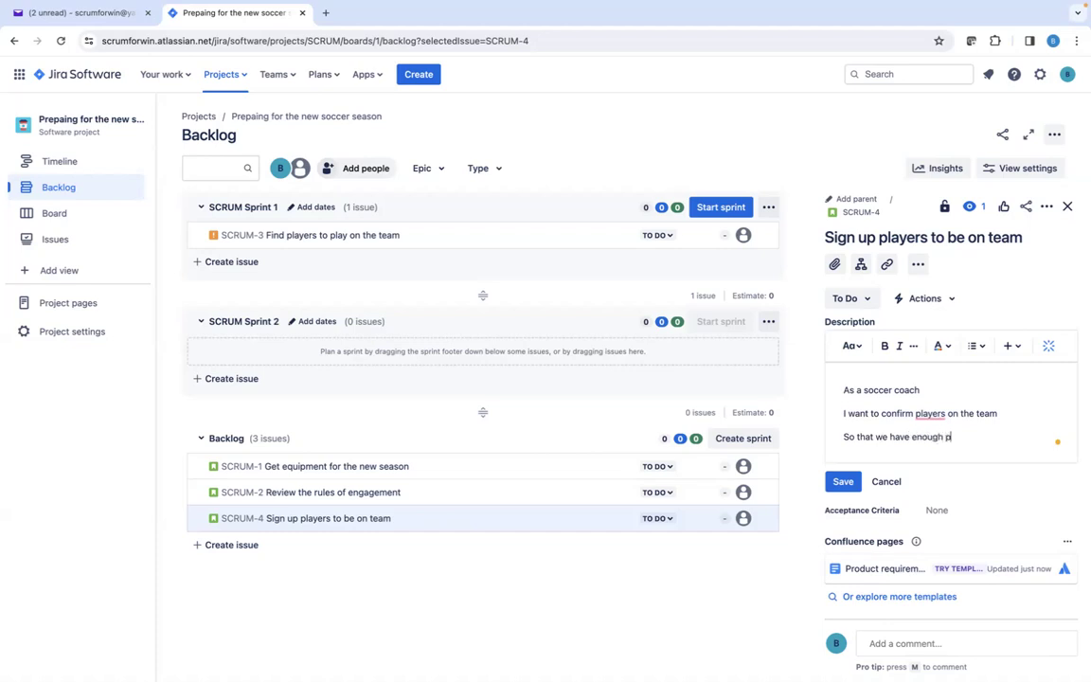
text(layers to)
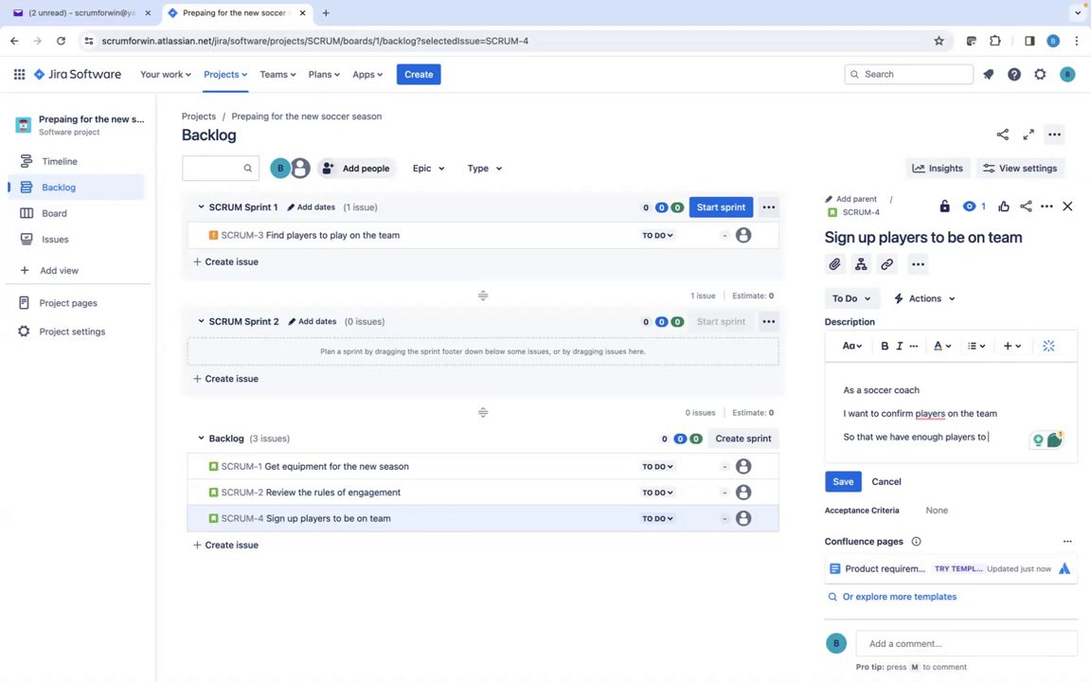
text( partici)
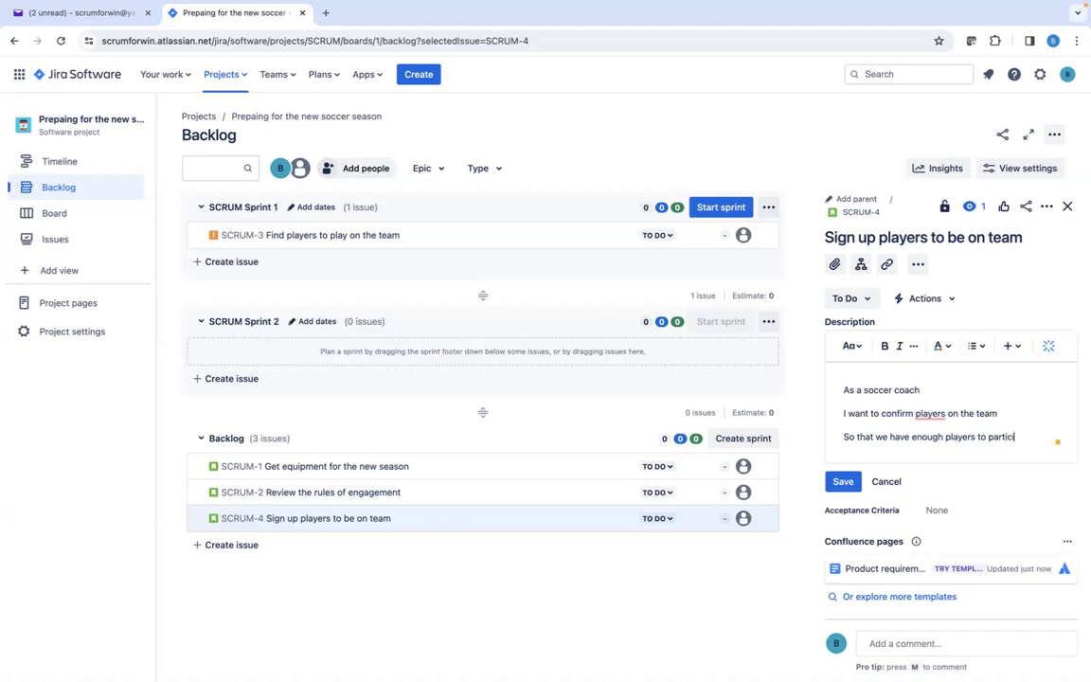
text(pate throughout )
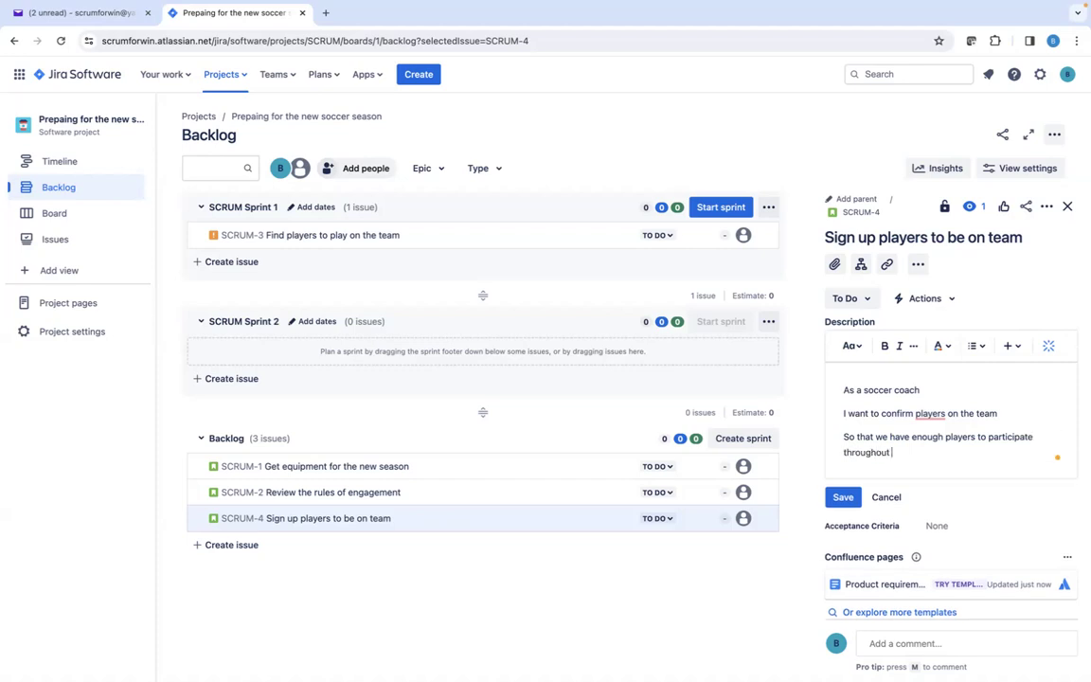
text(the season)
click(843, 498)
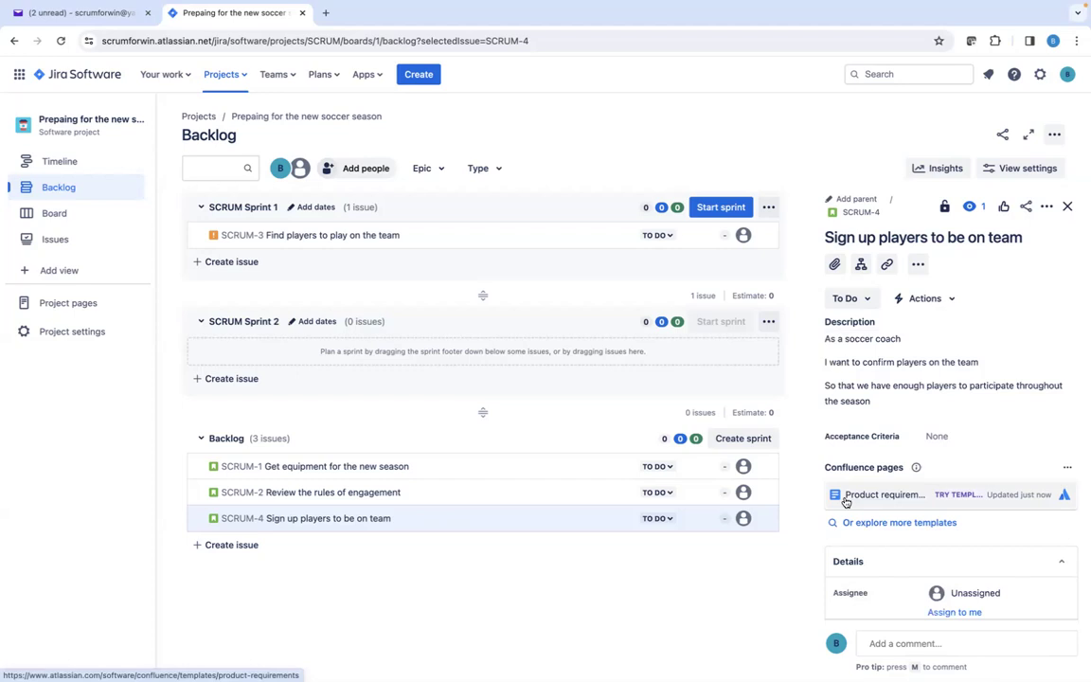
click(1067, 207)
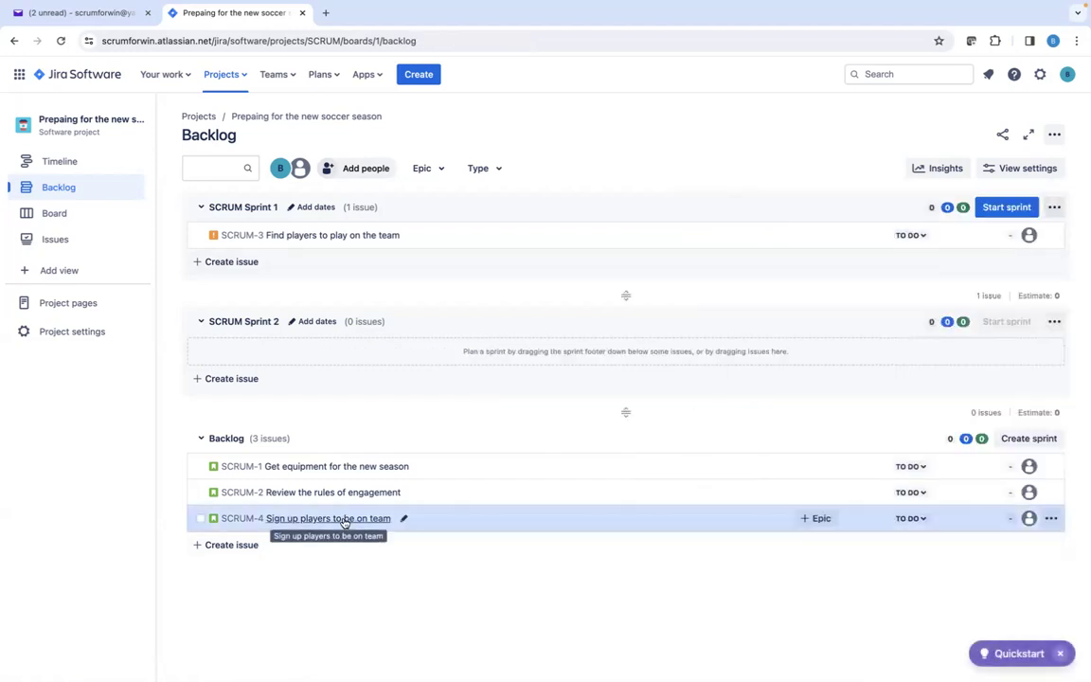
Drag SCRUM-4 from the backlog into SCRUM Sprint 2.
drag(421, 524, 343, 352)
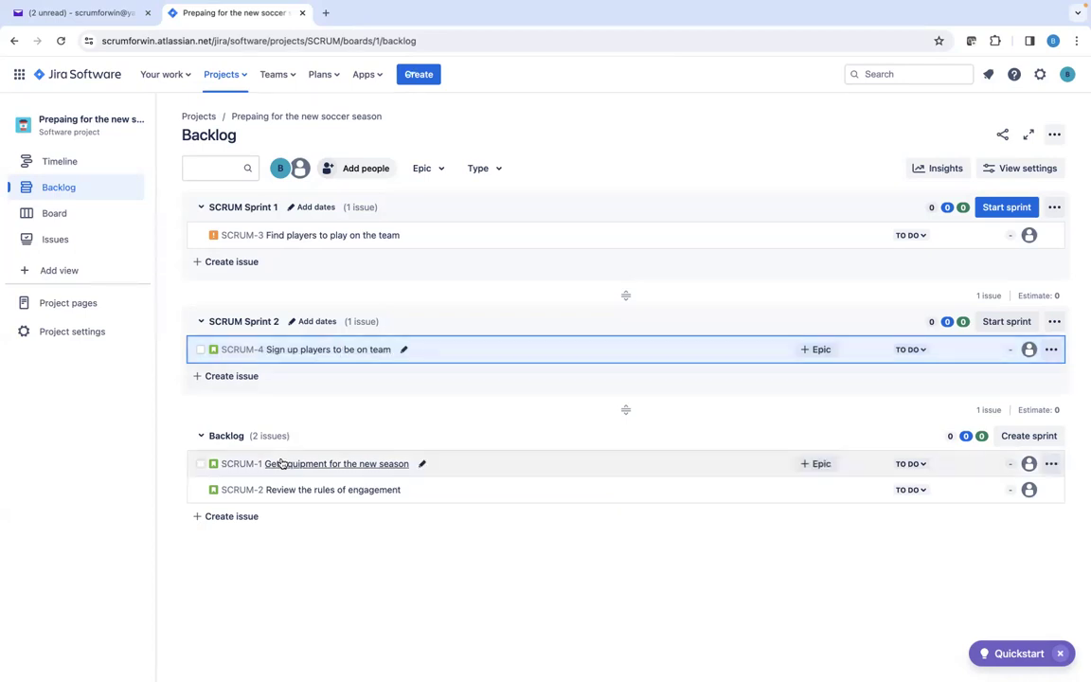
mouse_move(187, 17)
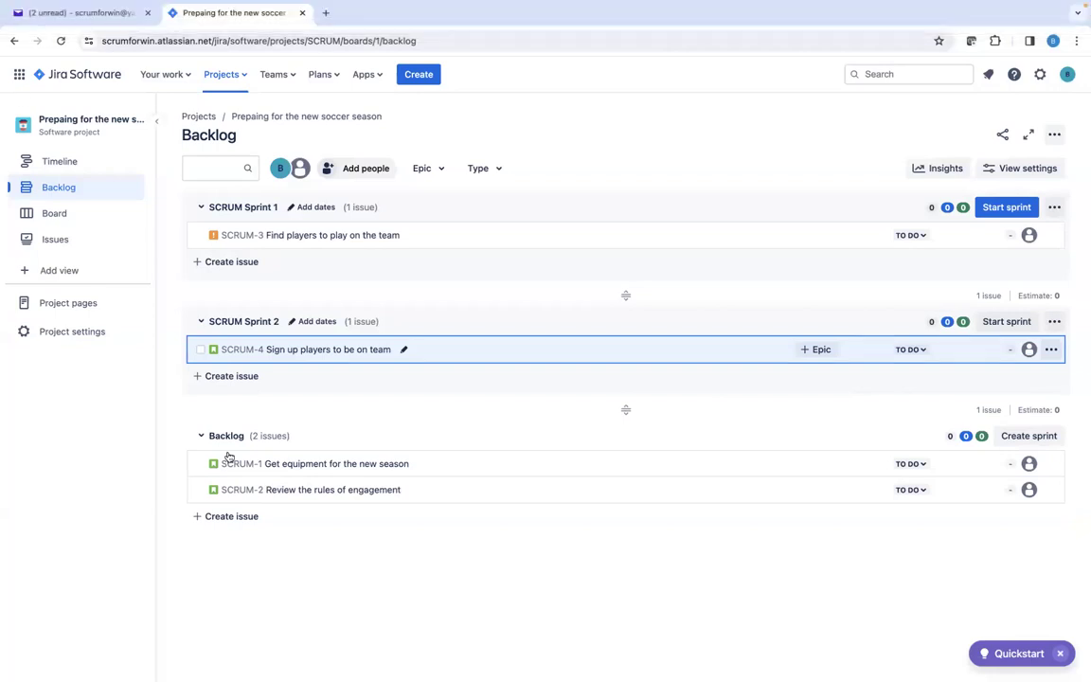
Start a new issue at the bottom of the backlog.
click(214, 518)
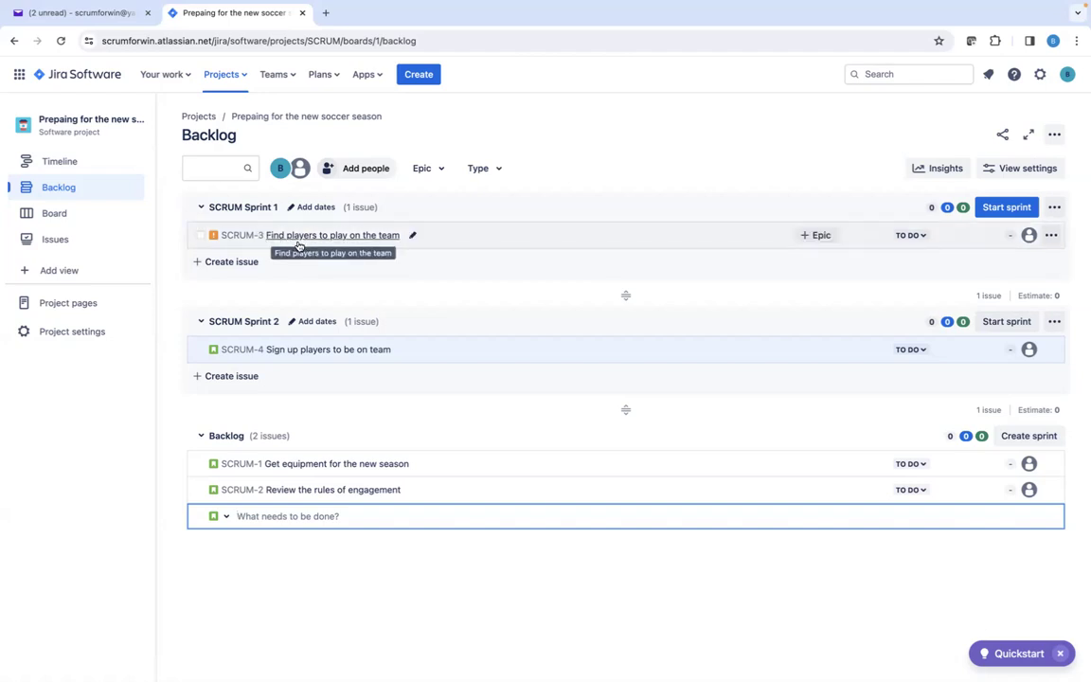
Drag SCRUM-1 and SCRUM-2 from the backlog into SCRUM Sprint 1.
drag(336, 463, 336, 239)
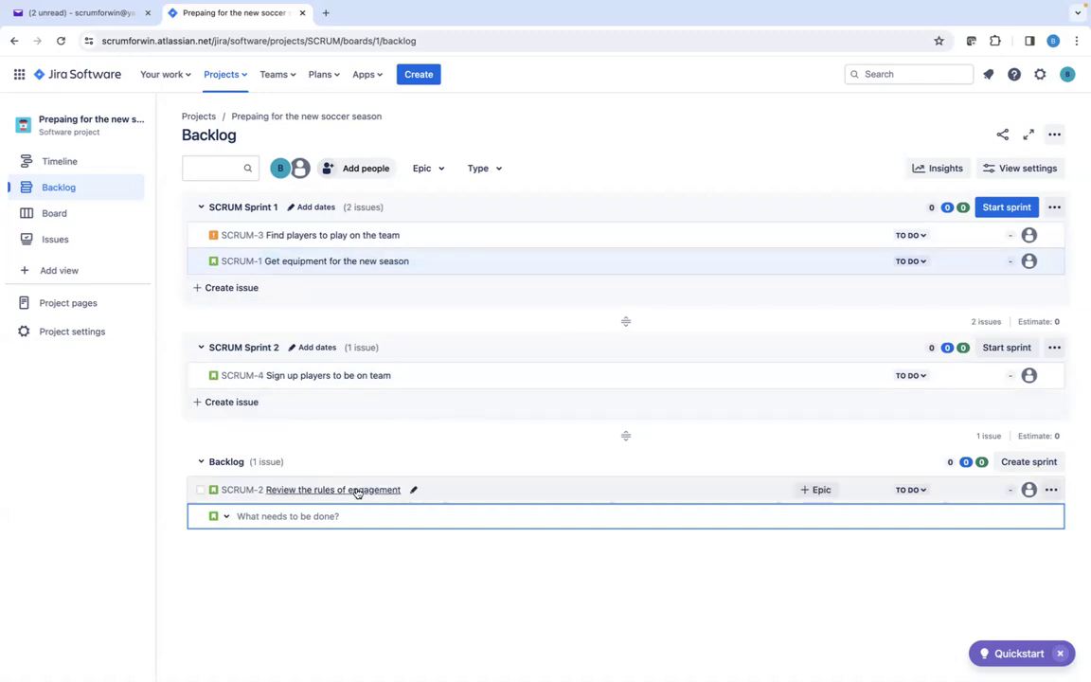
drag(358, 489, 332, 274)
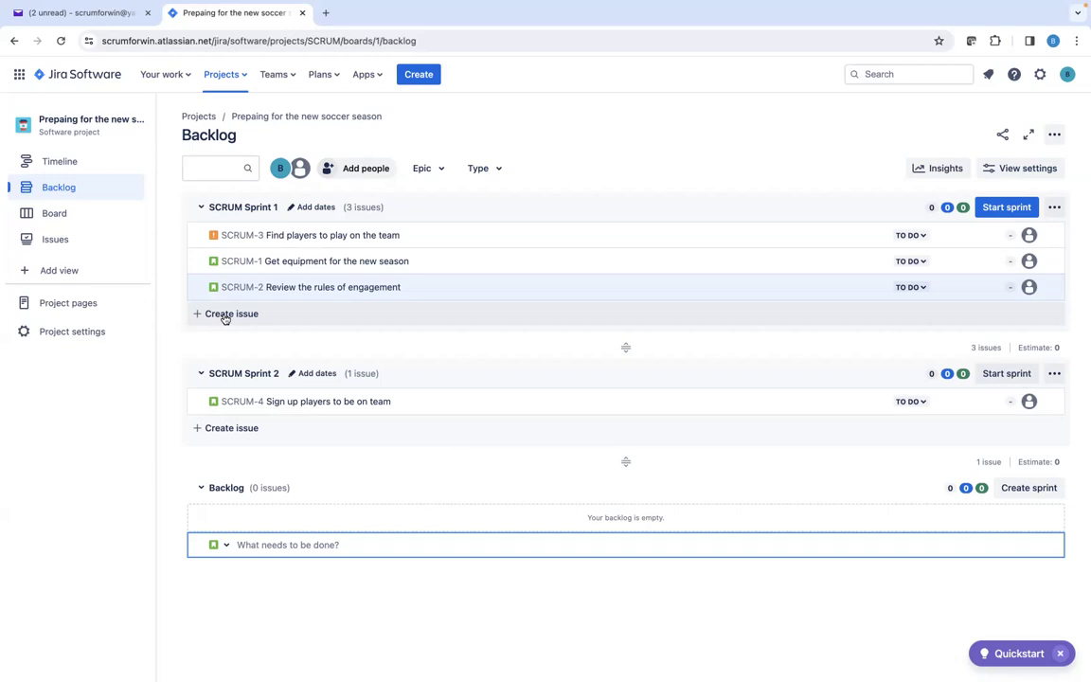
Add 'Recruit at gym, local leagues, etc' under Acc Crit. in SCRUM-3's description and save.
click(300, 234)
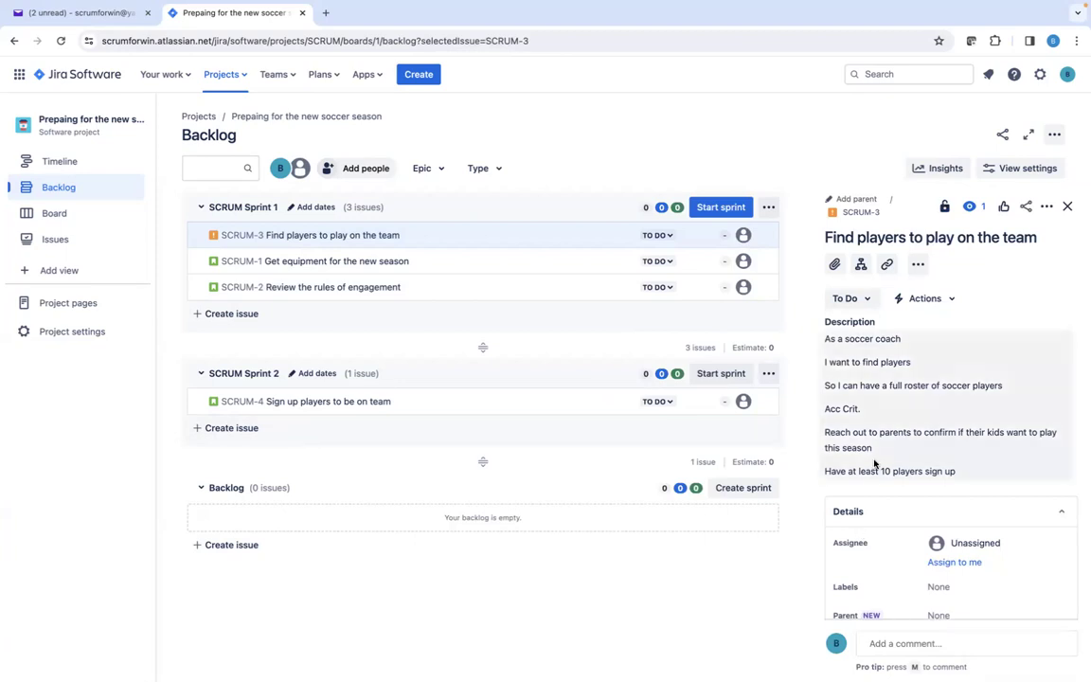
click(873, 416)
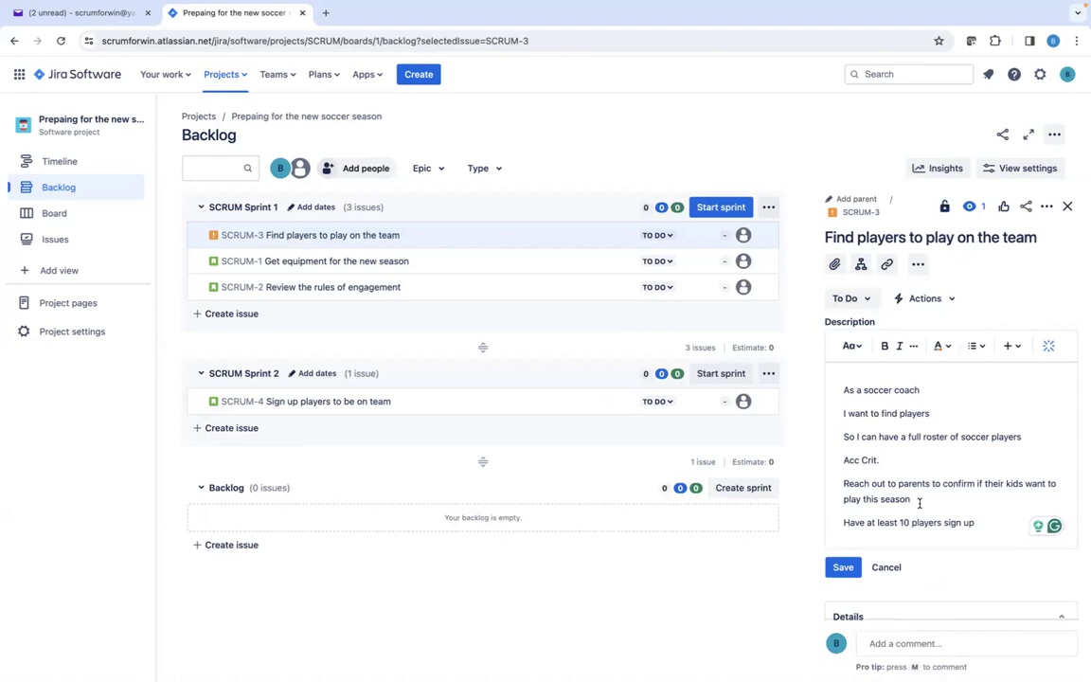
text(.)
key(Return)
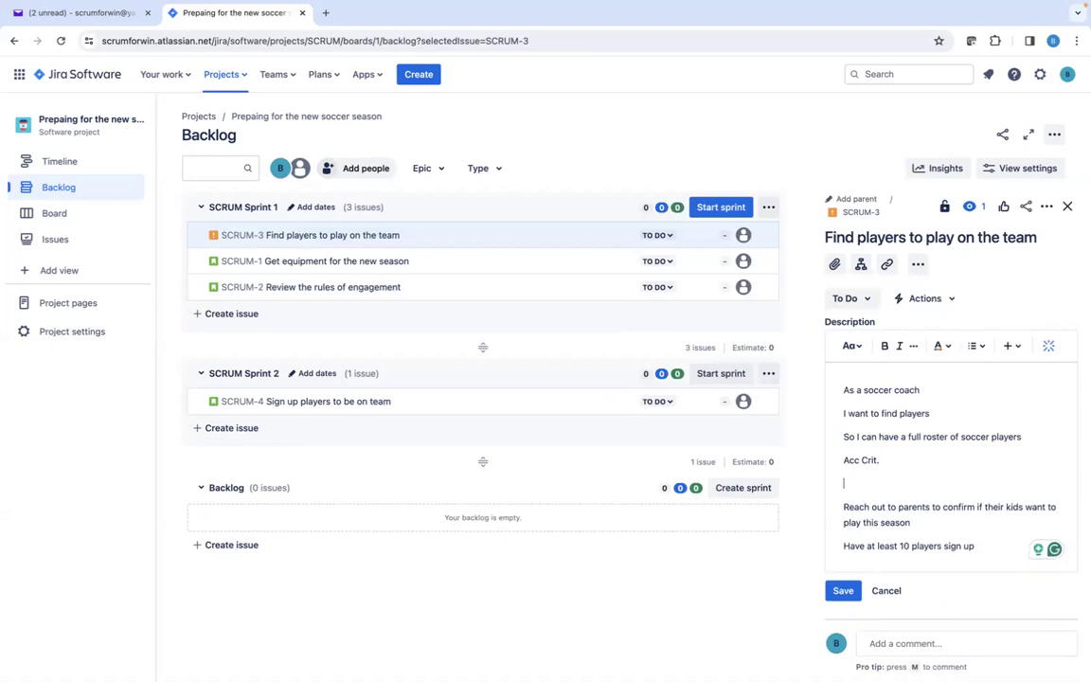
text(Red)
text(ruit)
text( at gu)
key(BackSpace)
text(ym, local leagues, etc)
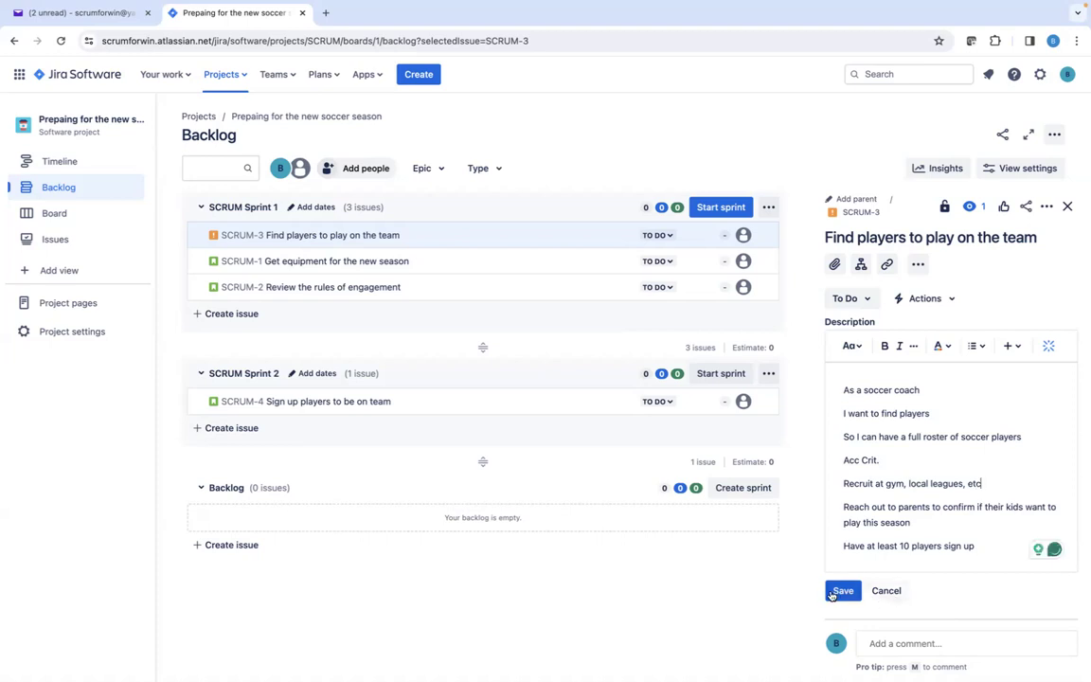
click(842, 589)
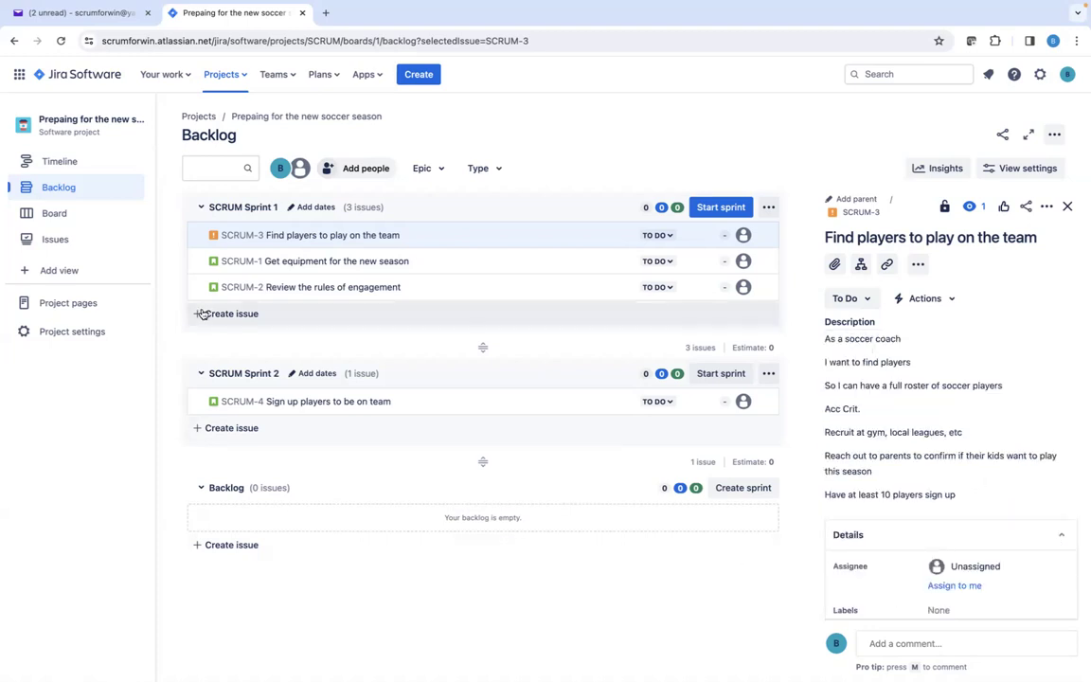
click(1067, 206)
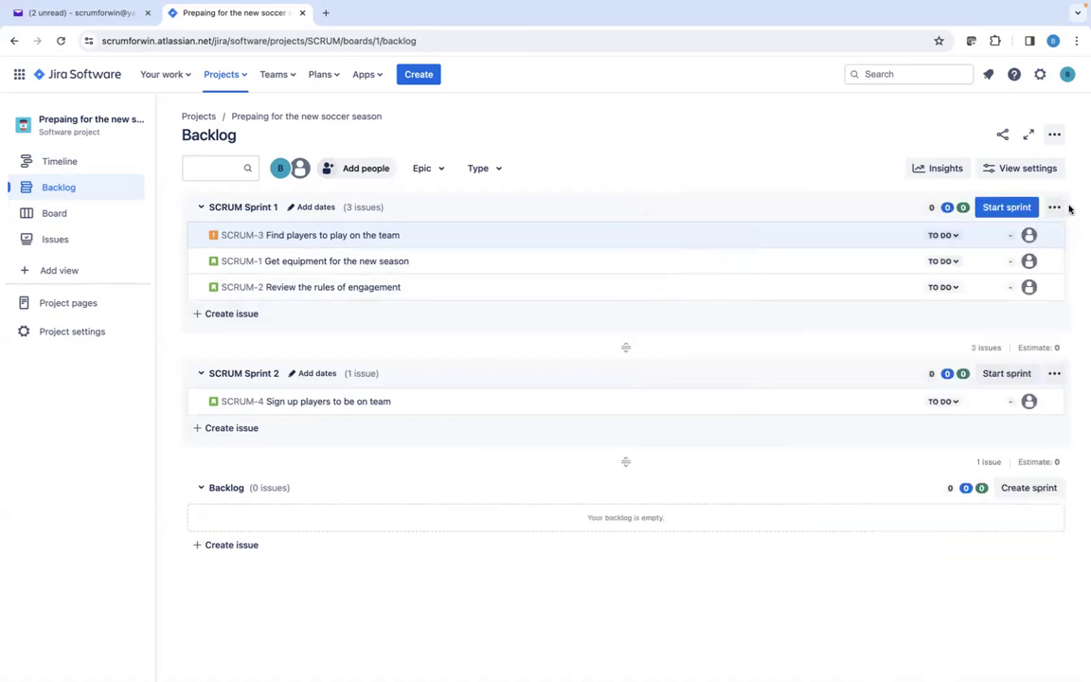
Insert 'class' after 'gym' in SCRUM-3's criterion, save, and close the details.
click(290, 236)
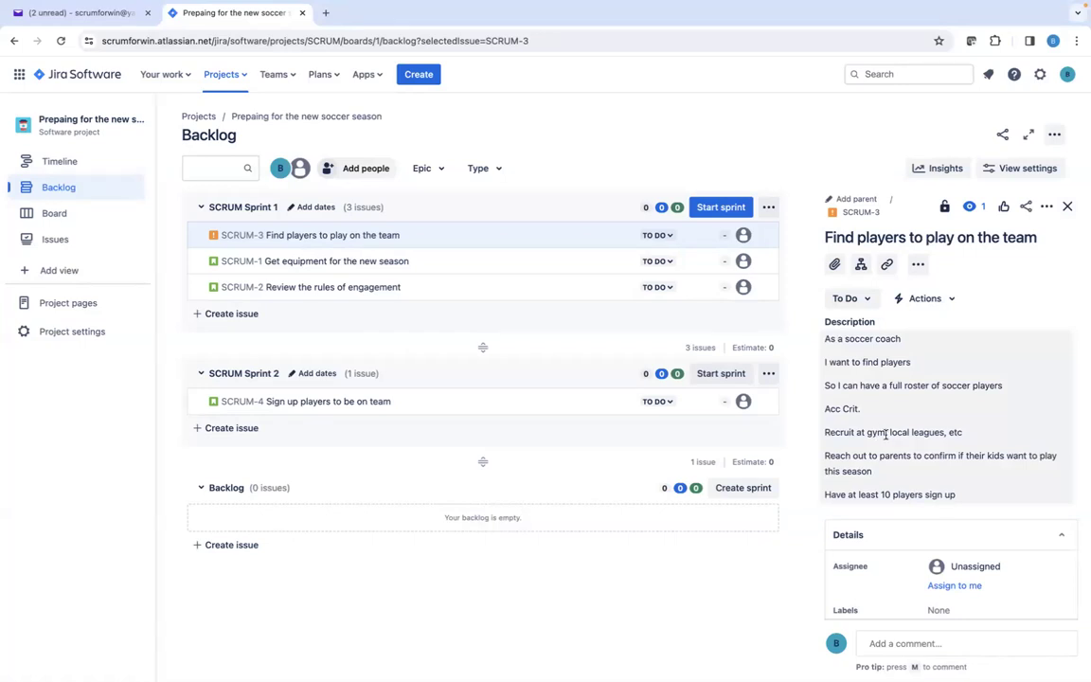
click(959, 481)
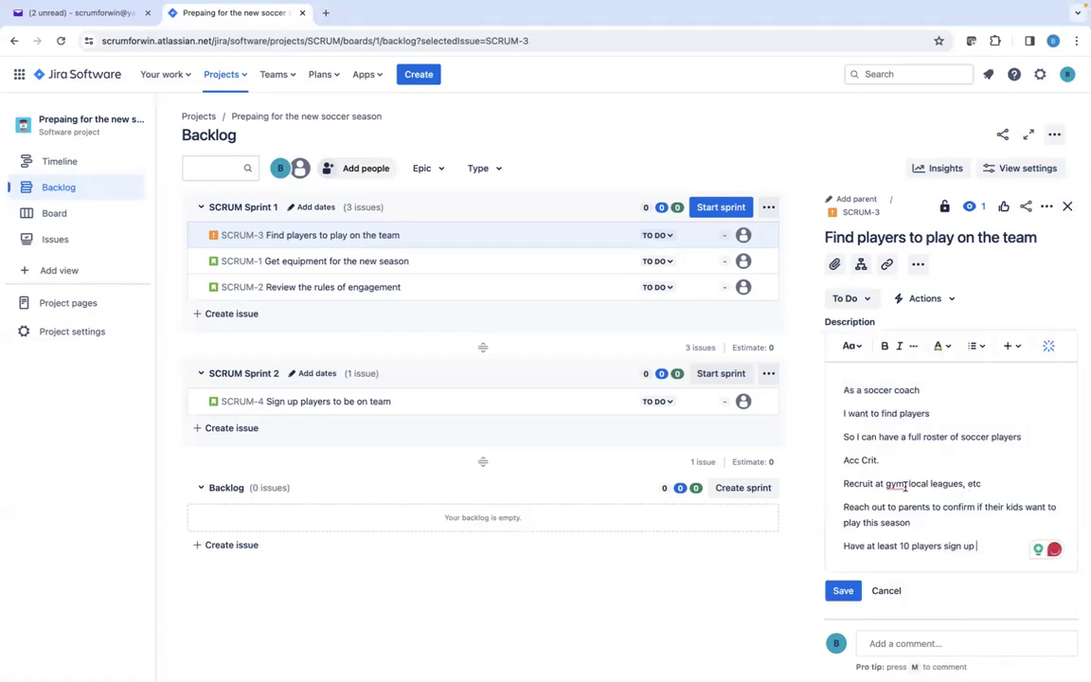
click(906, 486)
text(,)
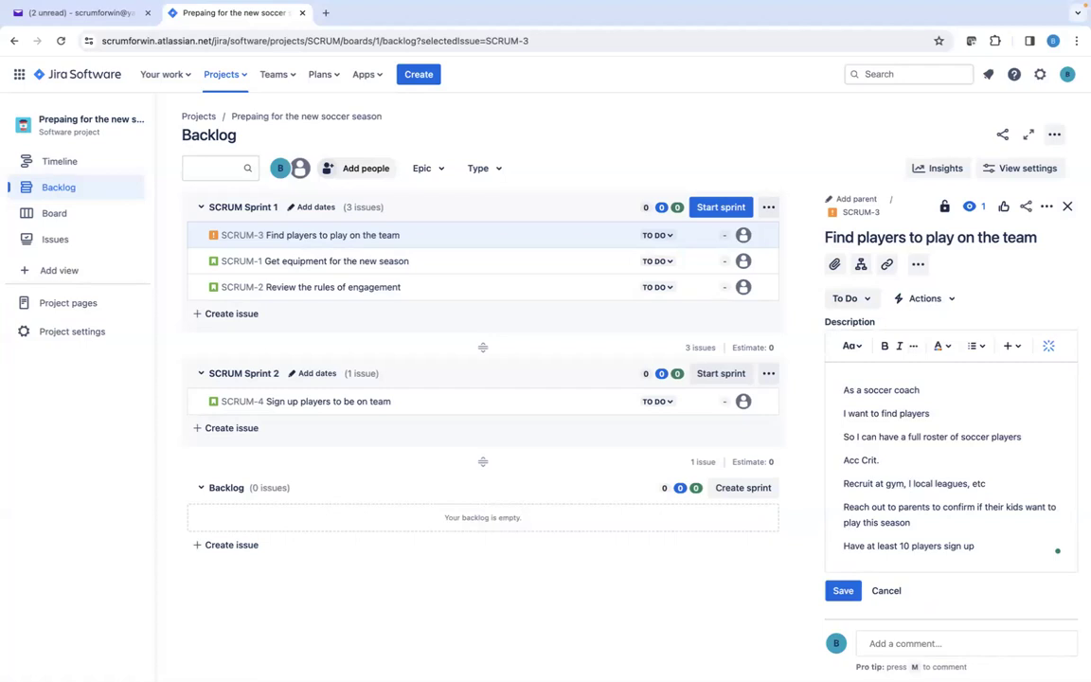
key(BackSpace)
text(class,)
click(843, 590)
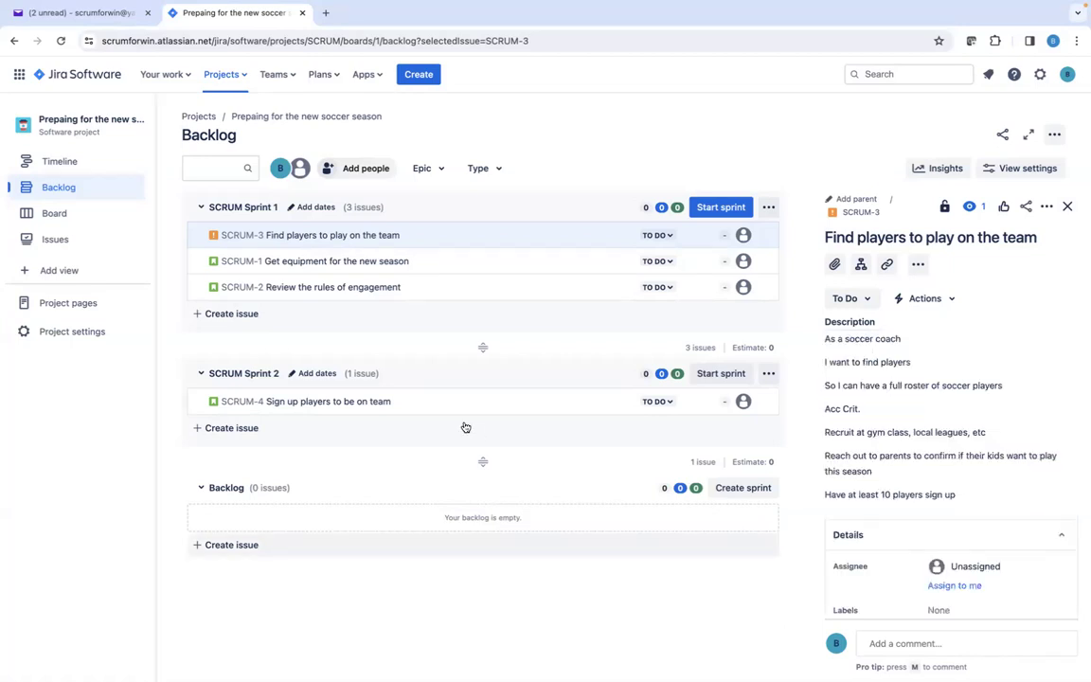
click(1067, 208)
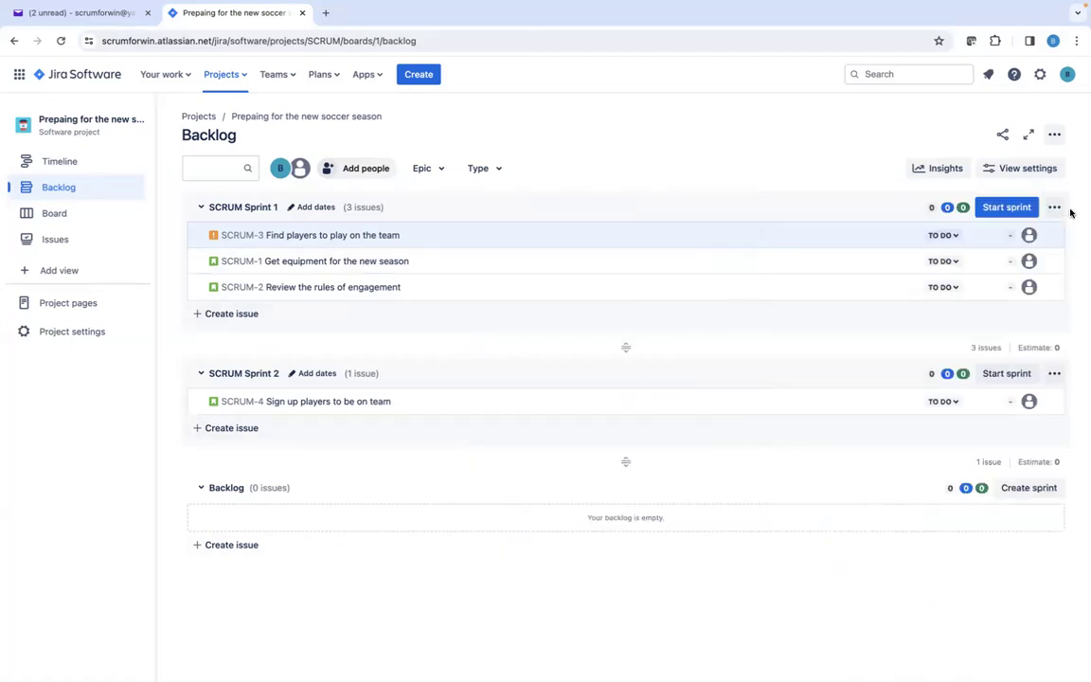
Create Spike SCRUM-5 in Sprint 1, 'Research and do film study on the teams in our league to prepare for gameplan', and open it.
click(234, 313)
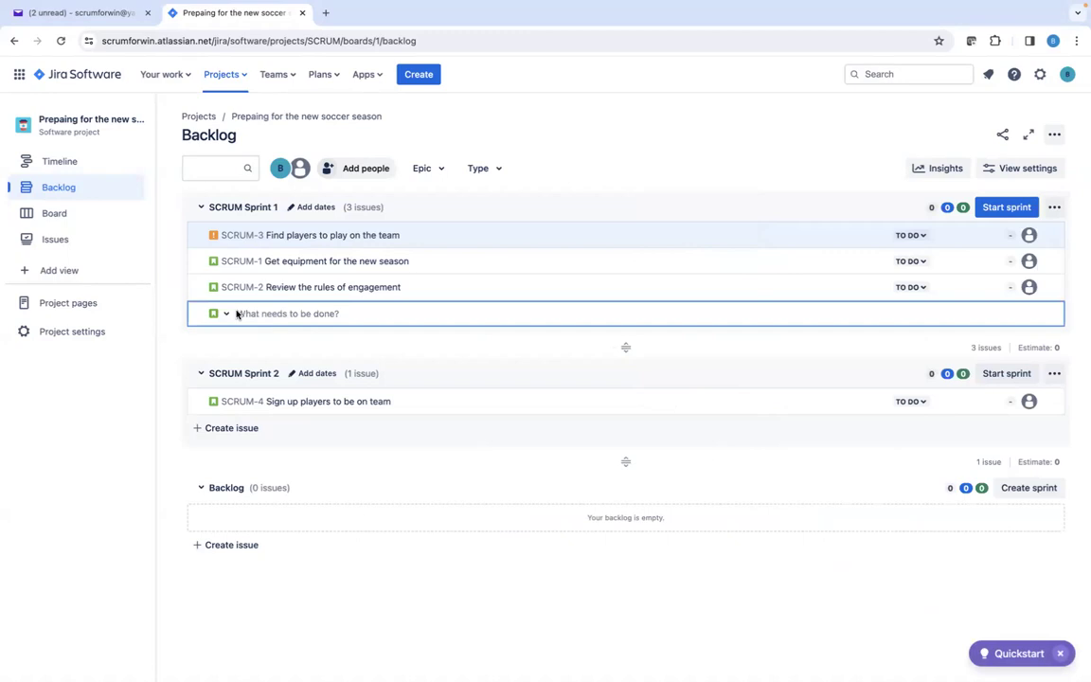
click(219, 313)
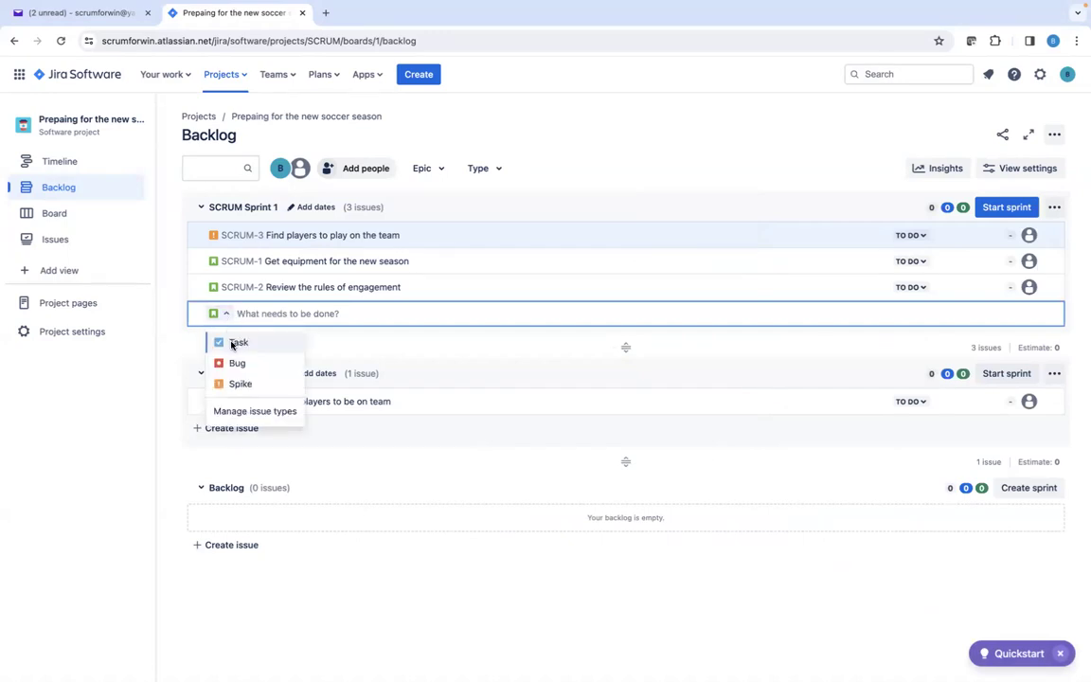
click(237, 383)
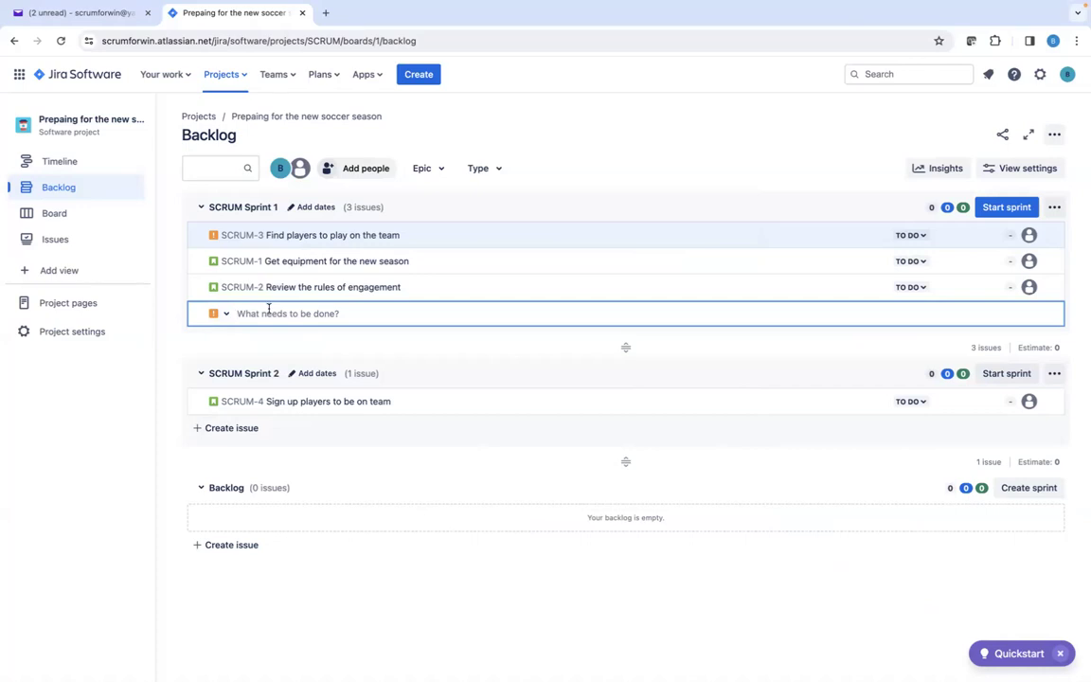
text(Reseach)
key(BackSpace)
key(BackSpace)
text(rch and do film study)
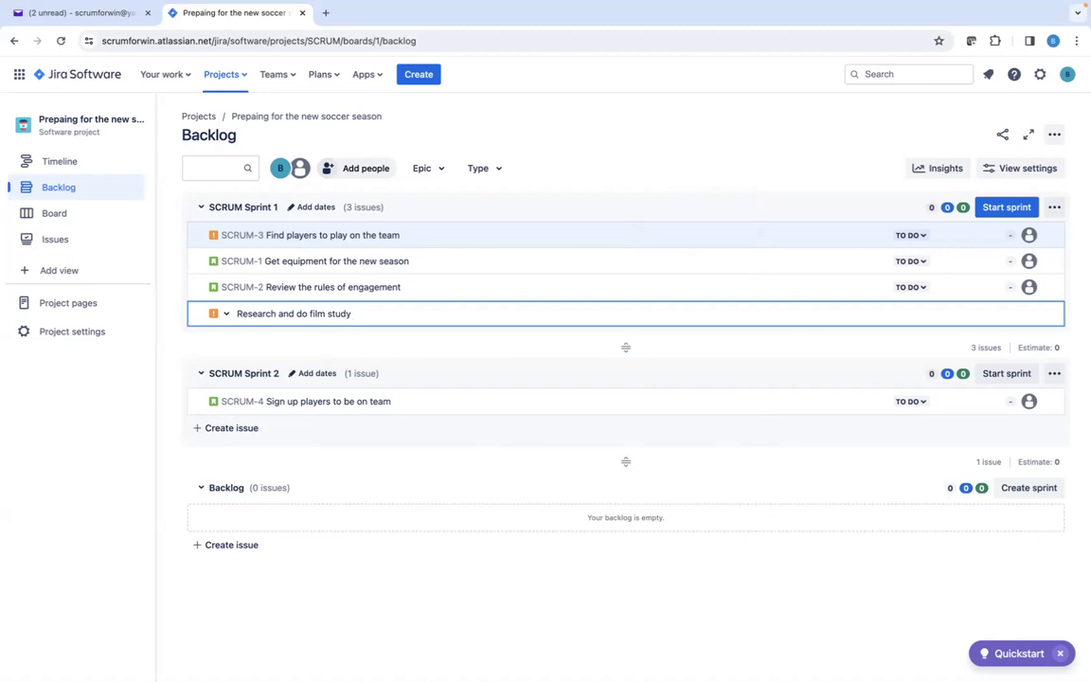
text(on the teams in our leagur)
key(BackSpace)
key(BackSpace)
text(e)
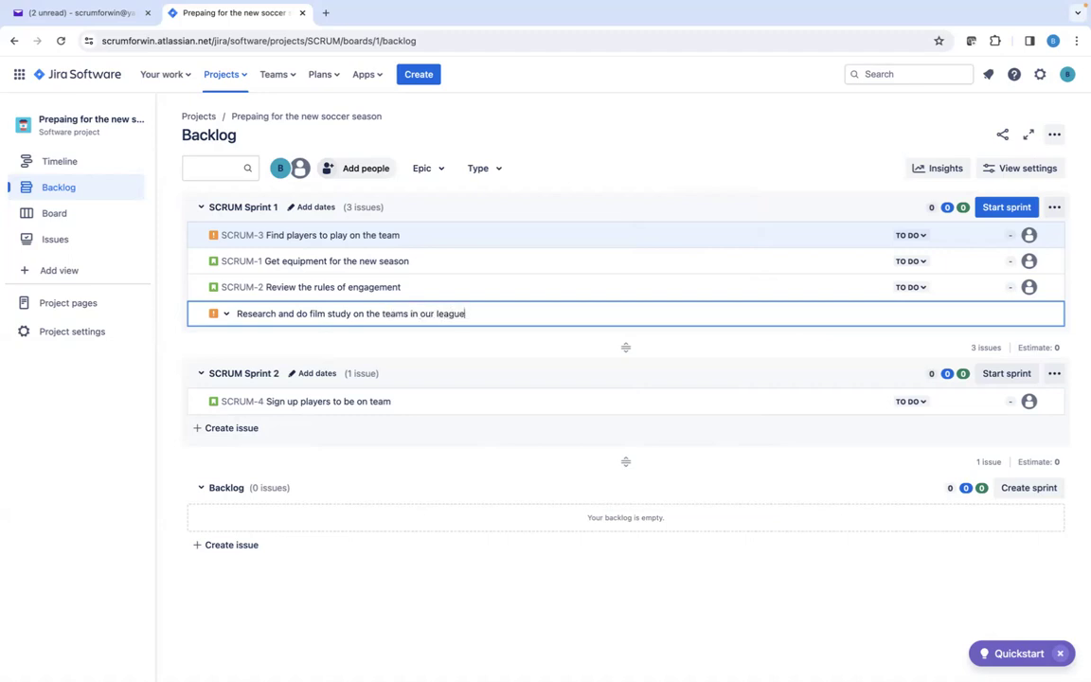
text( to prep)
key(BackSpace)
text(pare for gameplan)
key(Return)
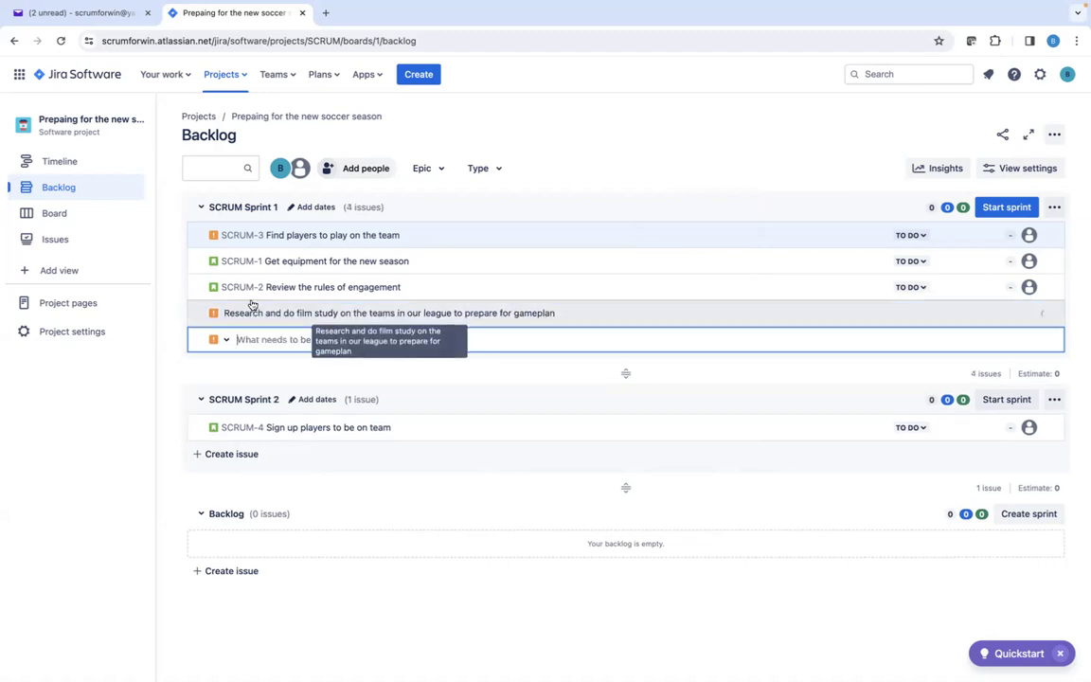
click(423, 313)
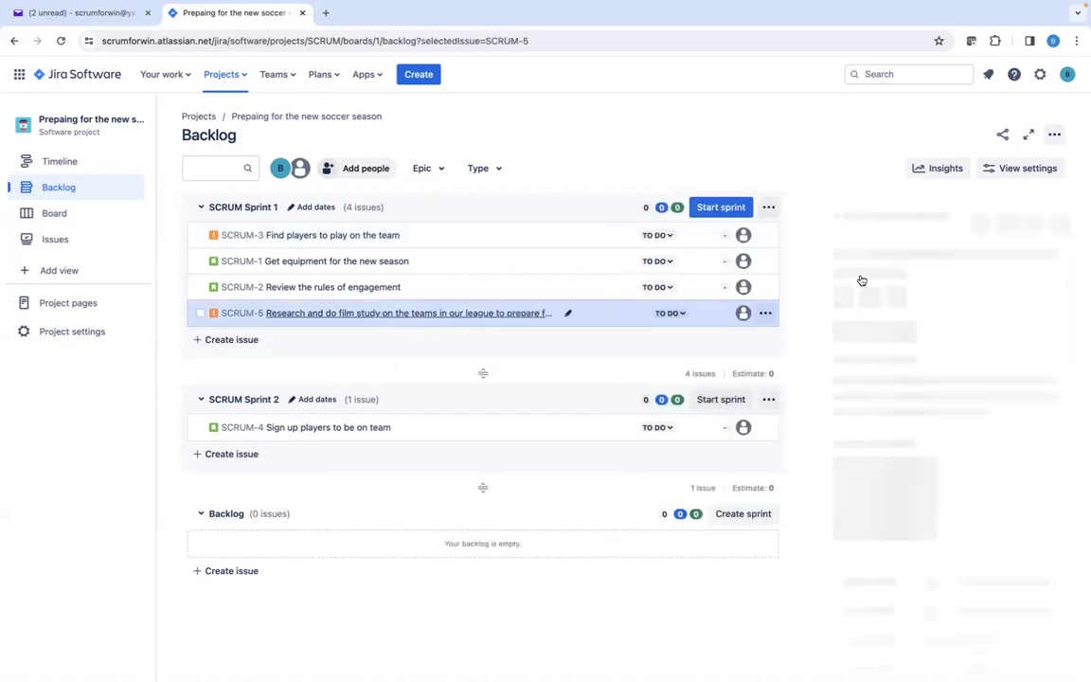
Add 'season' to SCRUM-5's title and begin its description with 'As a soccer coach'.
click(1048, 256)
text(season gameplan)
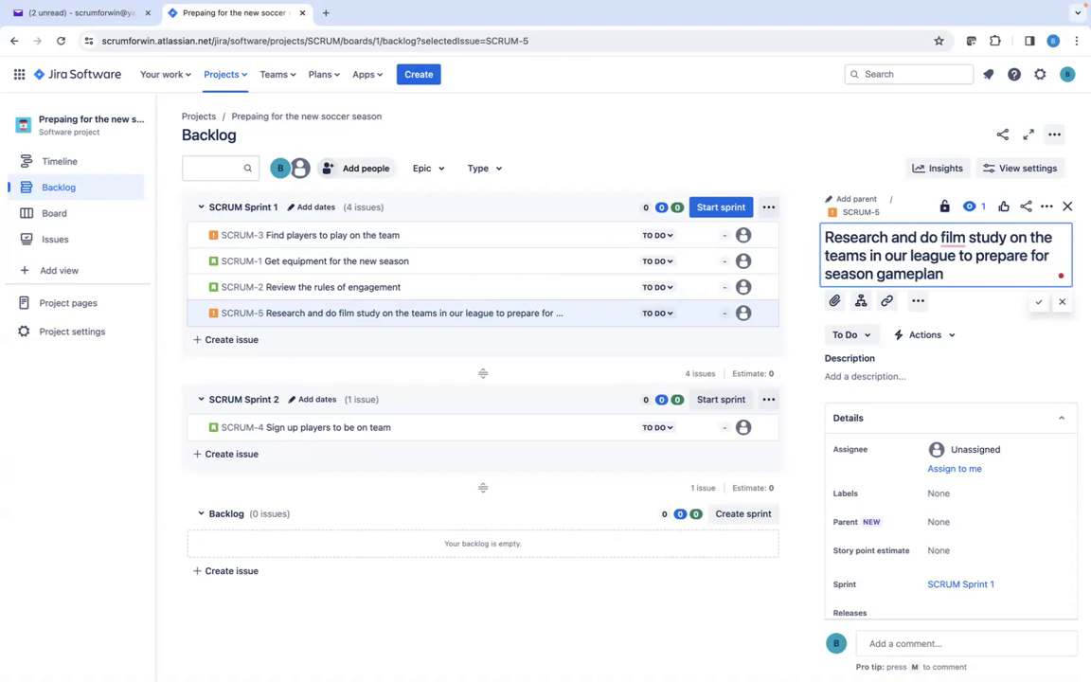
click(852, 376)
text(As a sco)
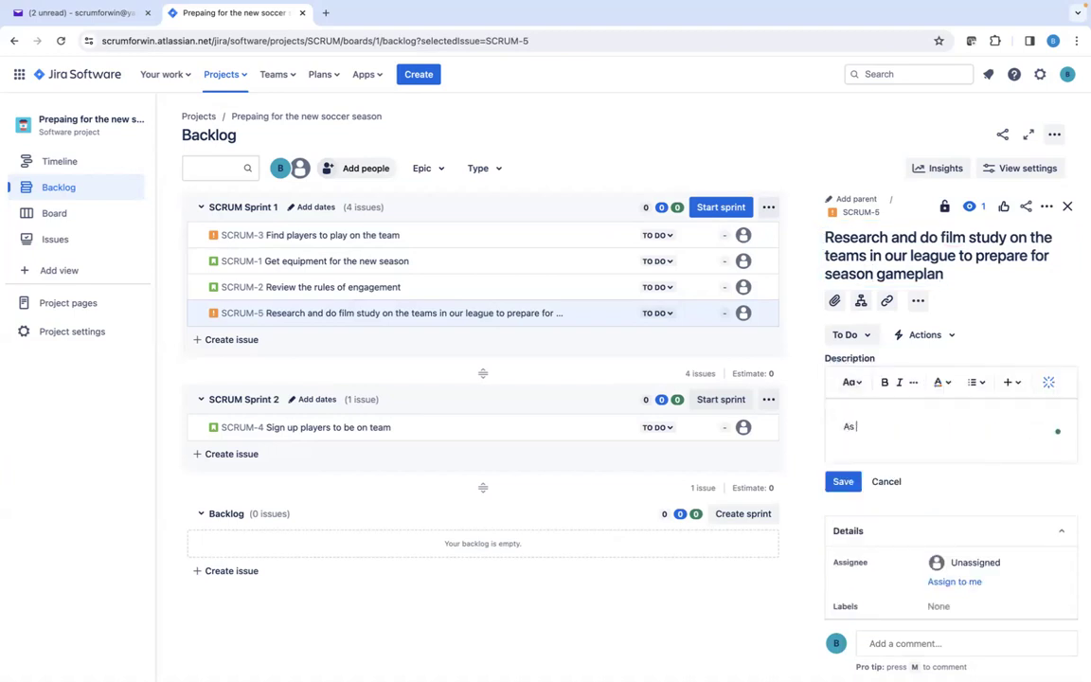
key(BackSpace)
key(BackSpace)
text(occ)
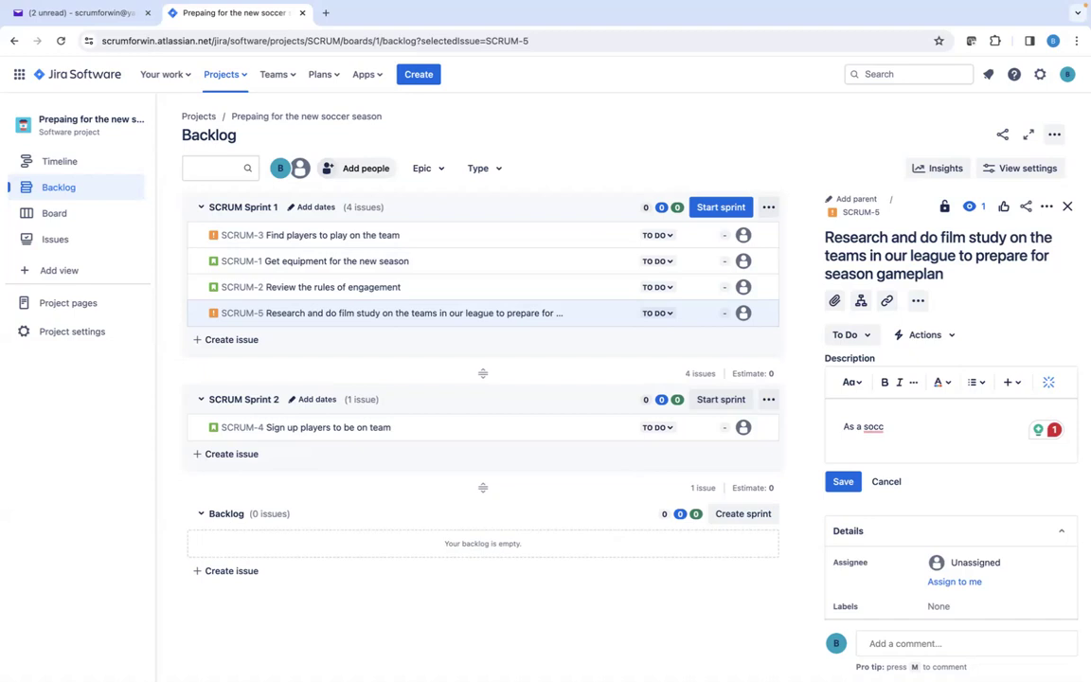
text(er coach)
key(Return)
Add 'I want to research and acquire film from previous seasons' and 'So that I can discover strategies, patterns…' lines, then save.
text(I want to)
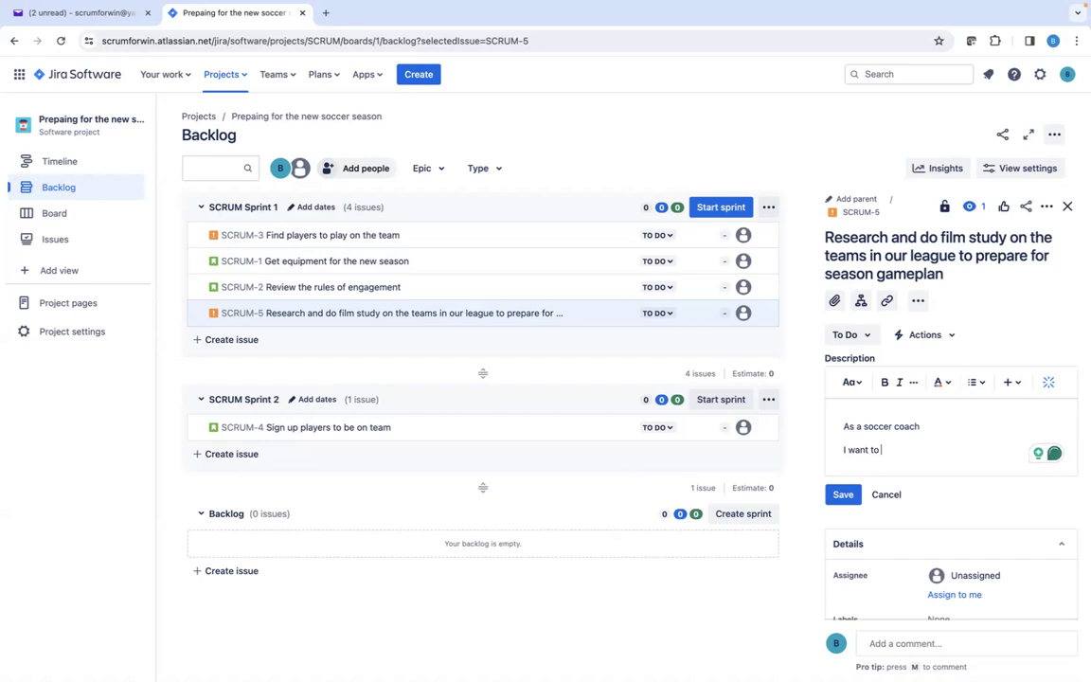
text(research and aqu)
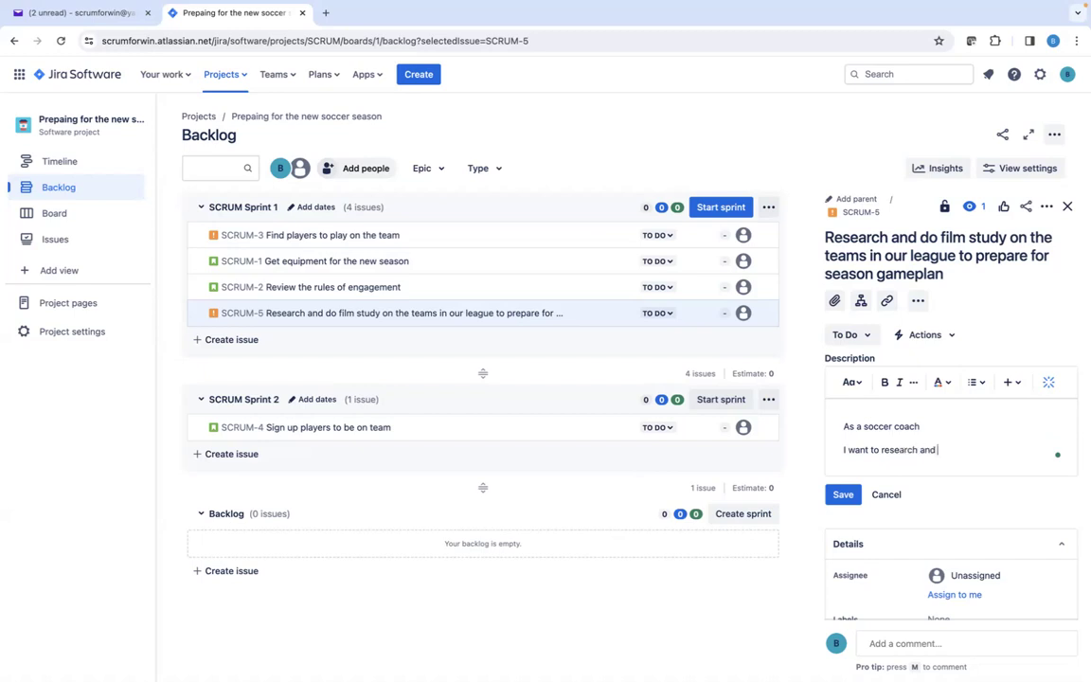
key(BackSpace)
key(BackSpace)
text(cquire film from previous seasoons)
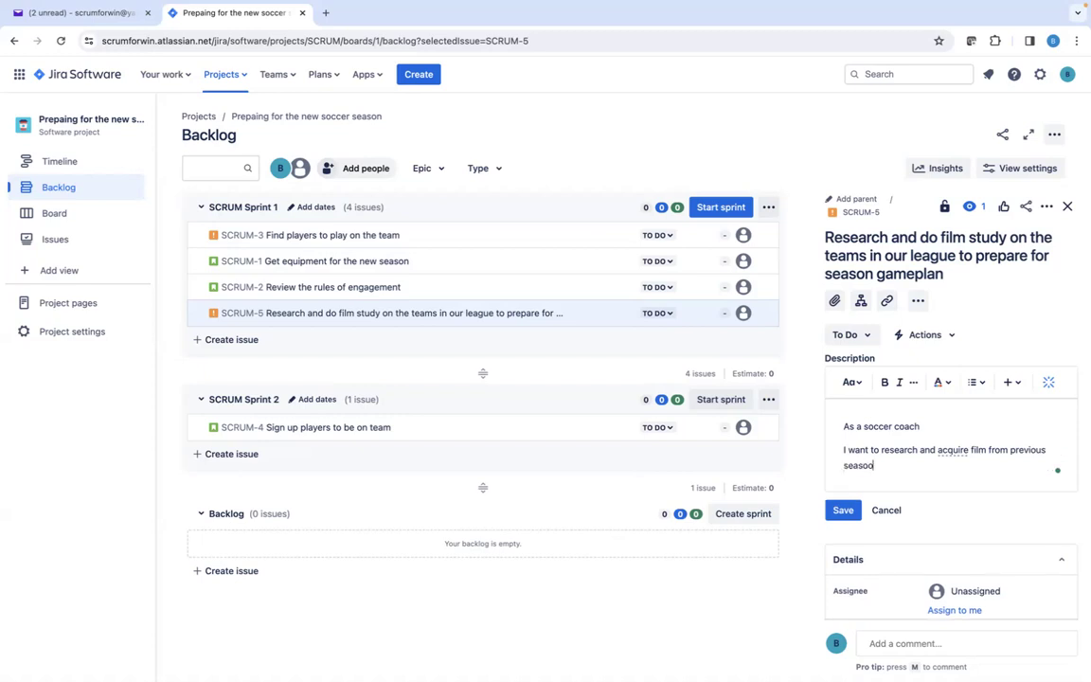
key(BackSpace)
key(BackSpace)
key(BackSpace)
text(ns)
key(Return)
text(So)
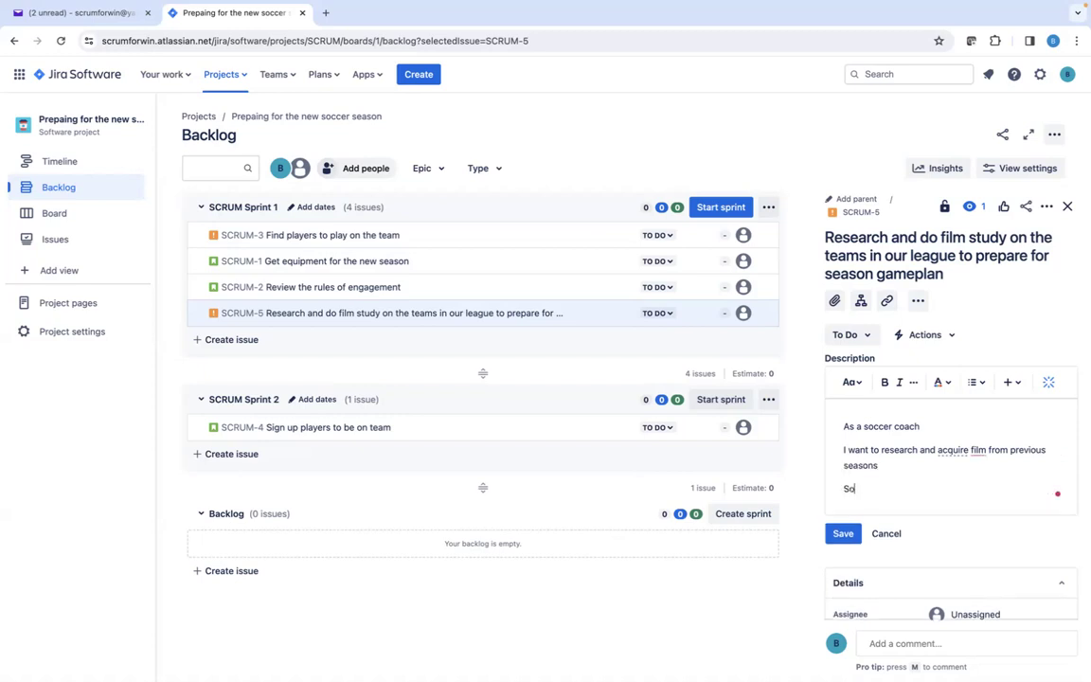
text( that I can)
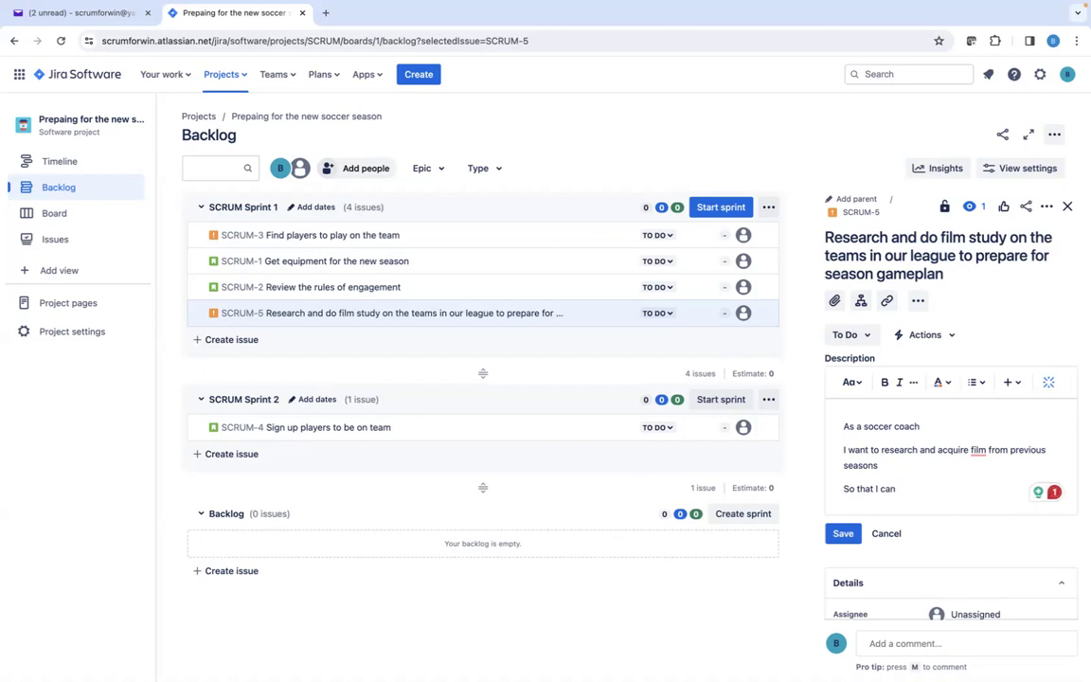
text(f)
text(discover )
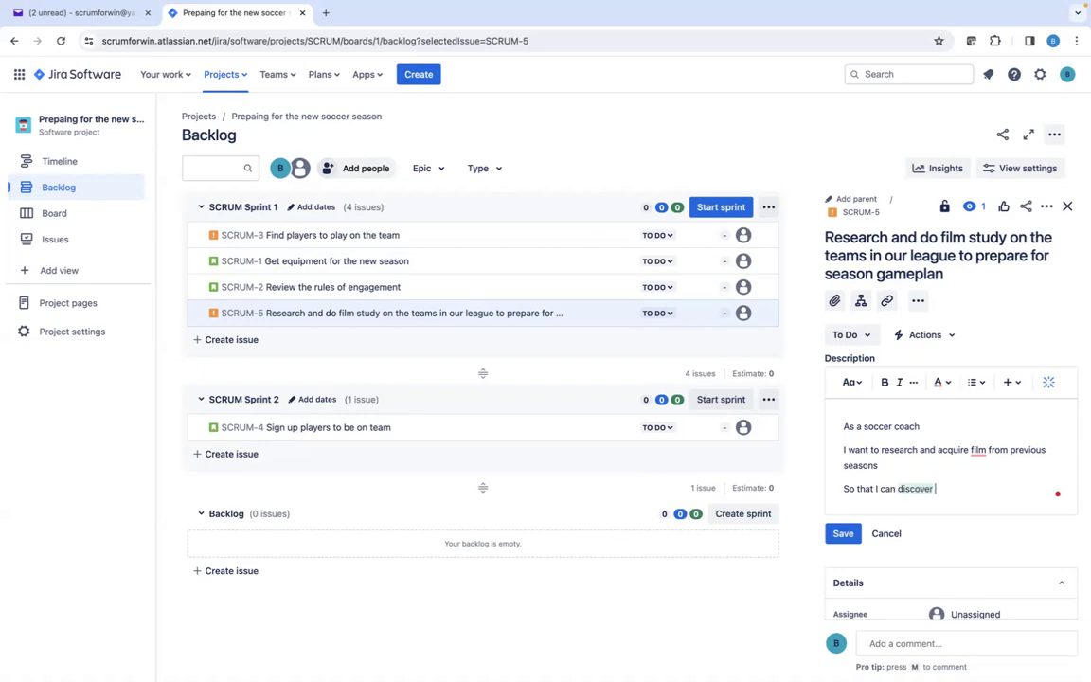
text(strategies , patterns)
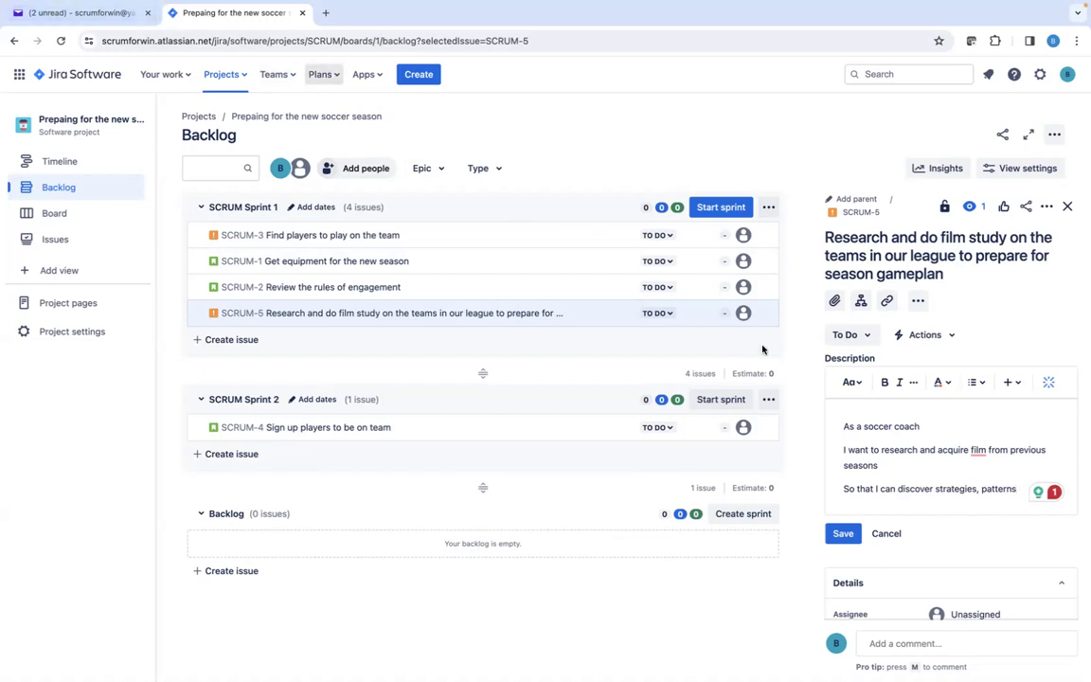
text(of the pla)
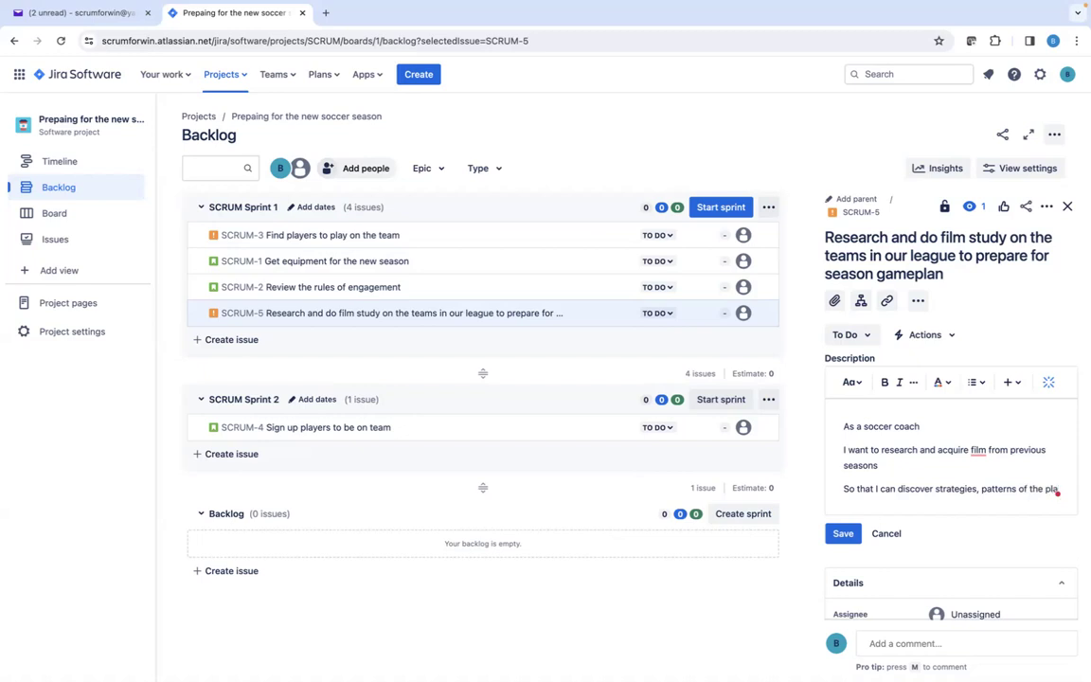
text(yers o)
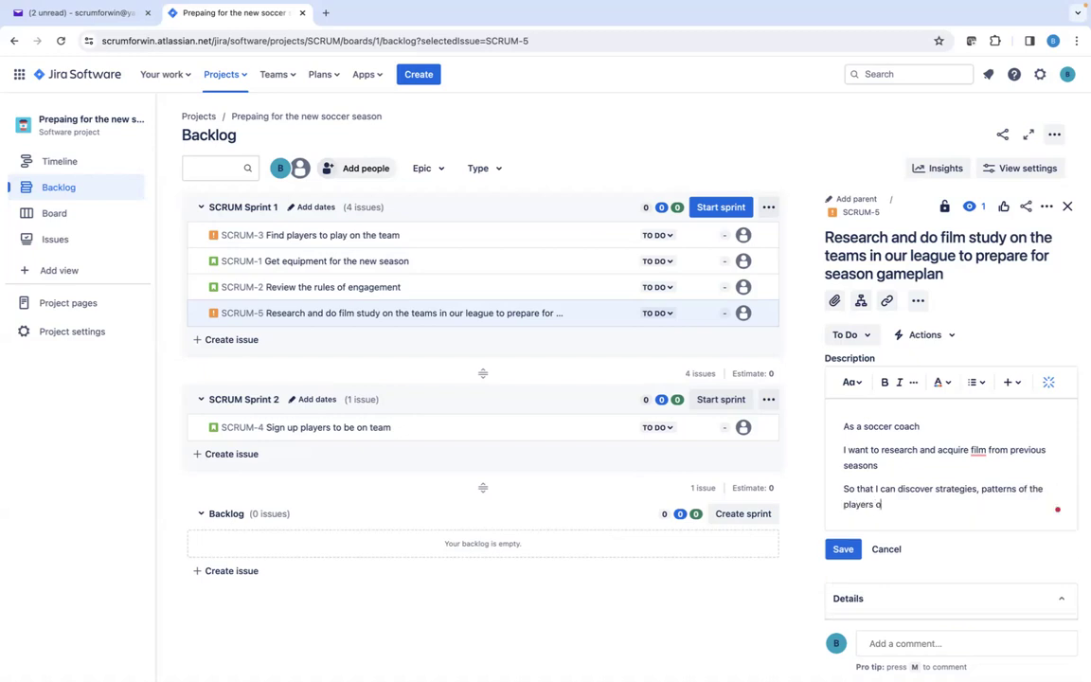
text(n the opposite teams)
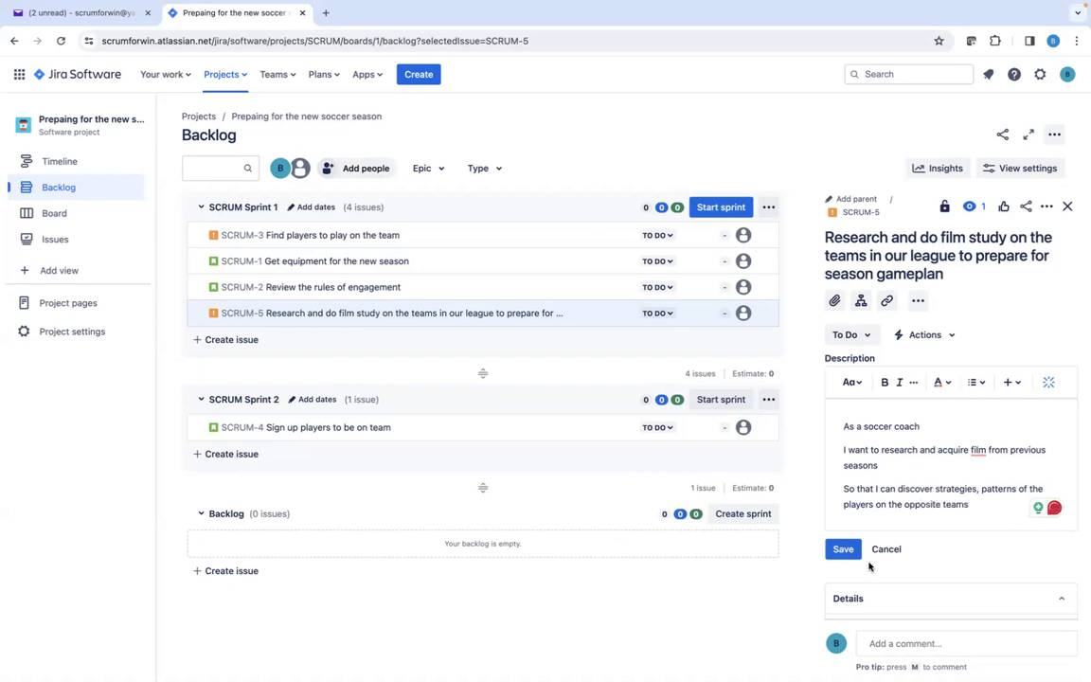
click(841, 548)
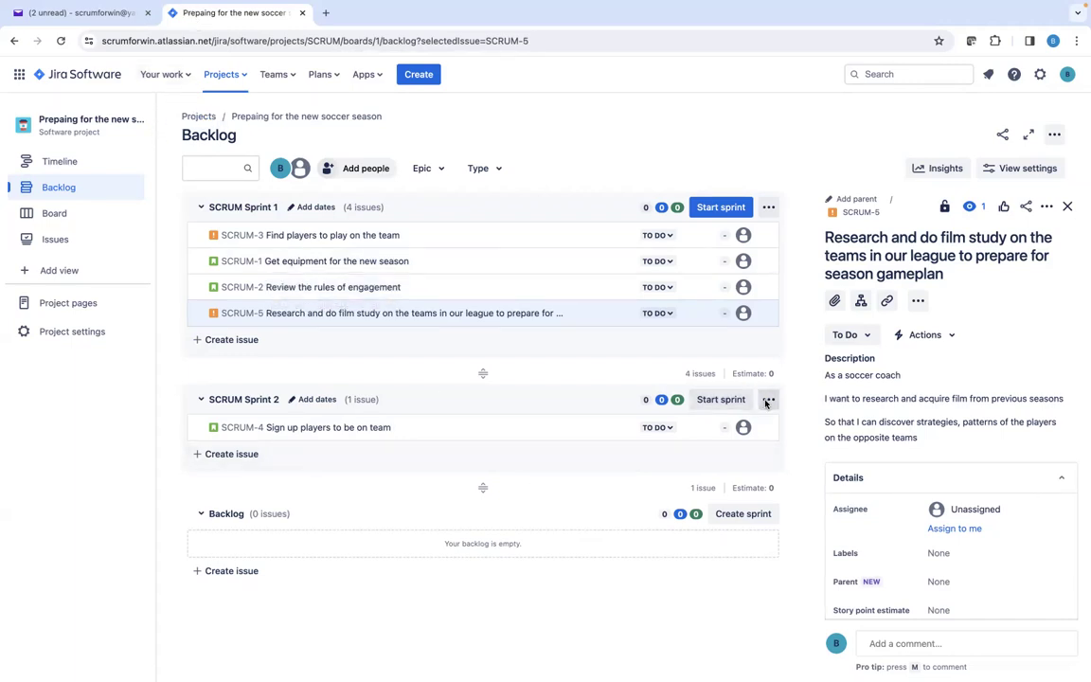
Close the SCRUM-5 details to return to the full backlog view.
click(1067, 205)
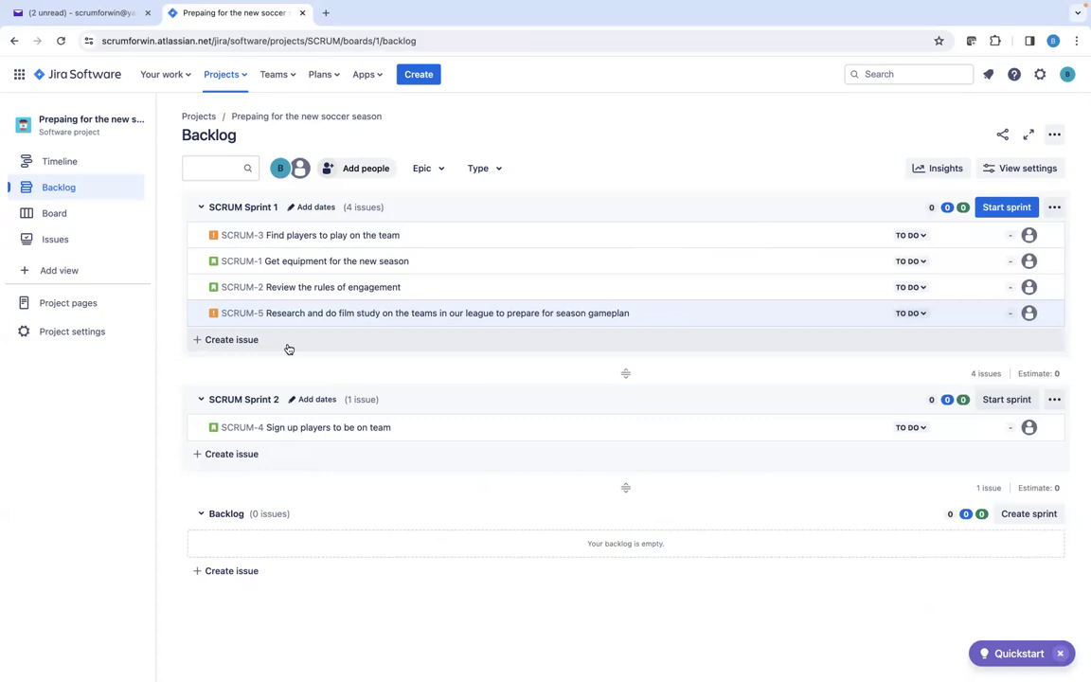
mouse_move(196, 16)
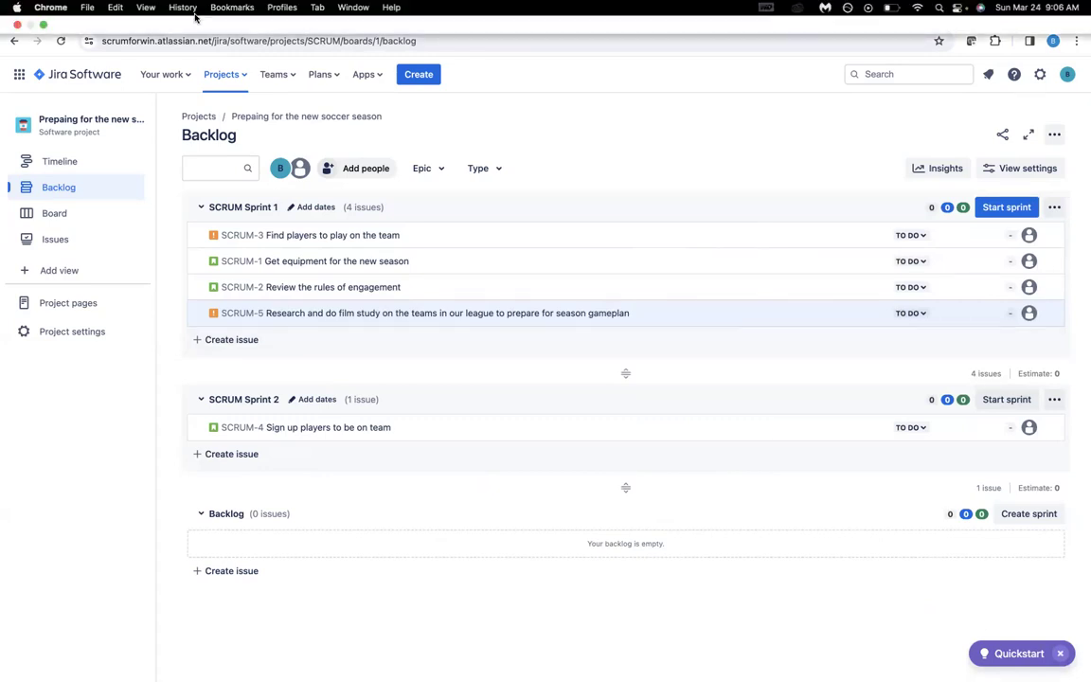
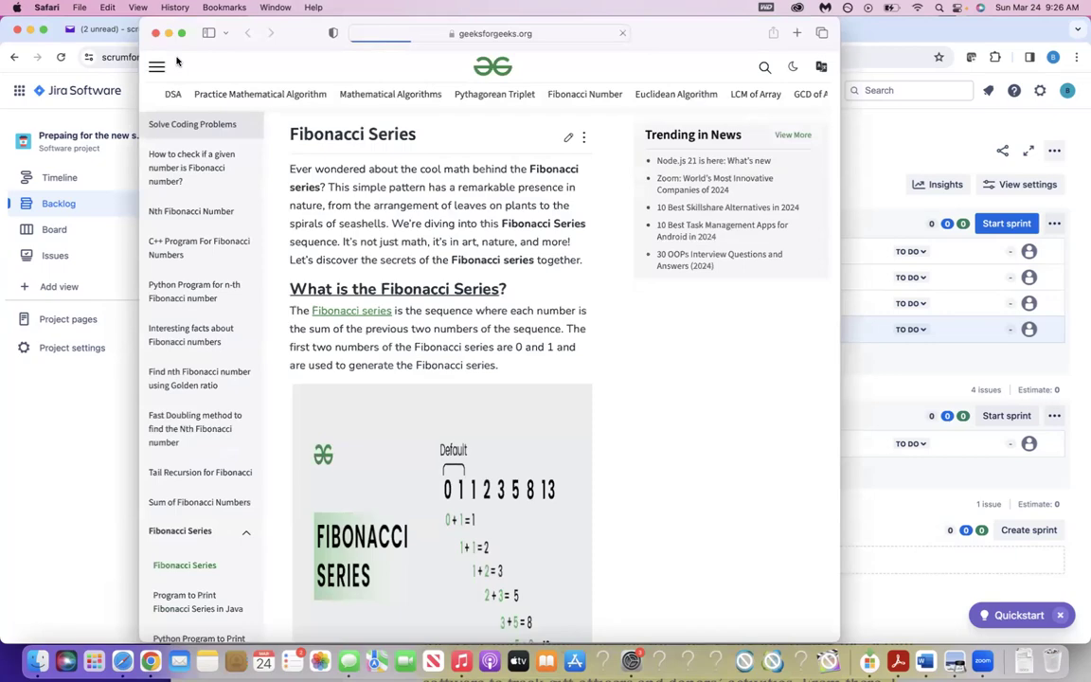
Read the GeeksforGeeks Fibonacci Series article full screen, then switch back to the Jira backlog.
click(180, 33)
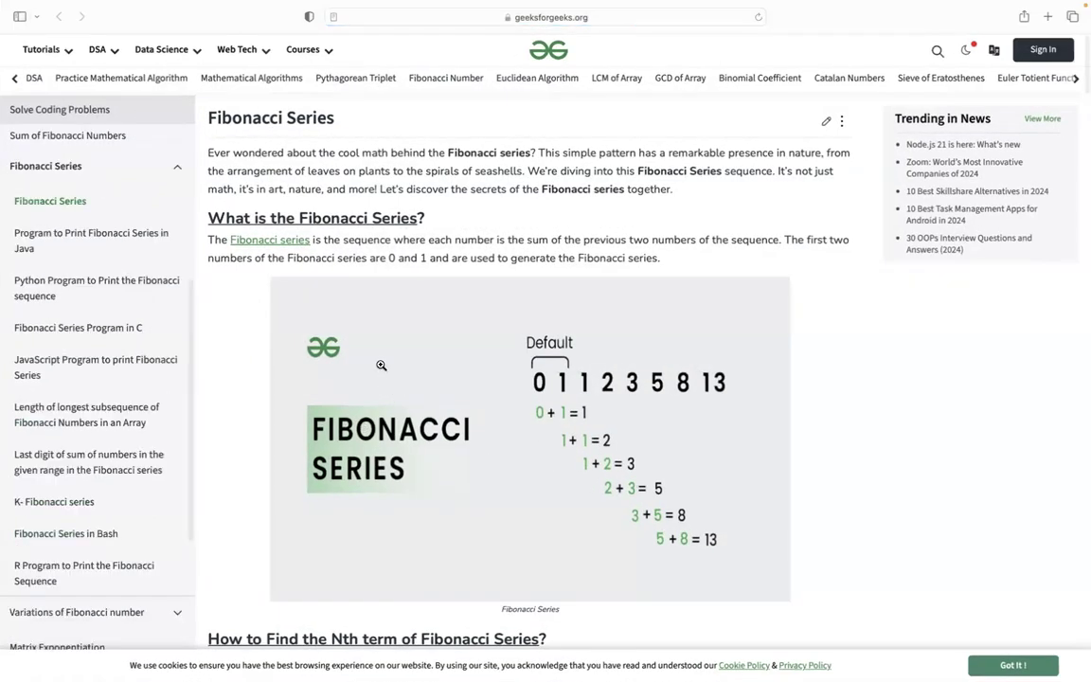
scroll(380, 366, down, 1)
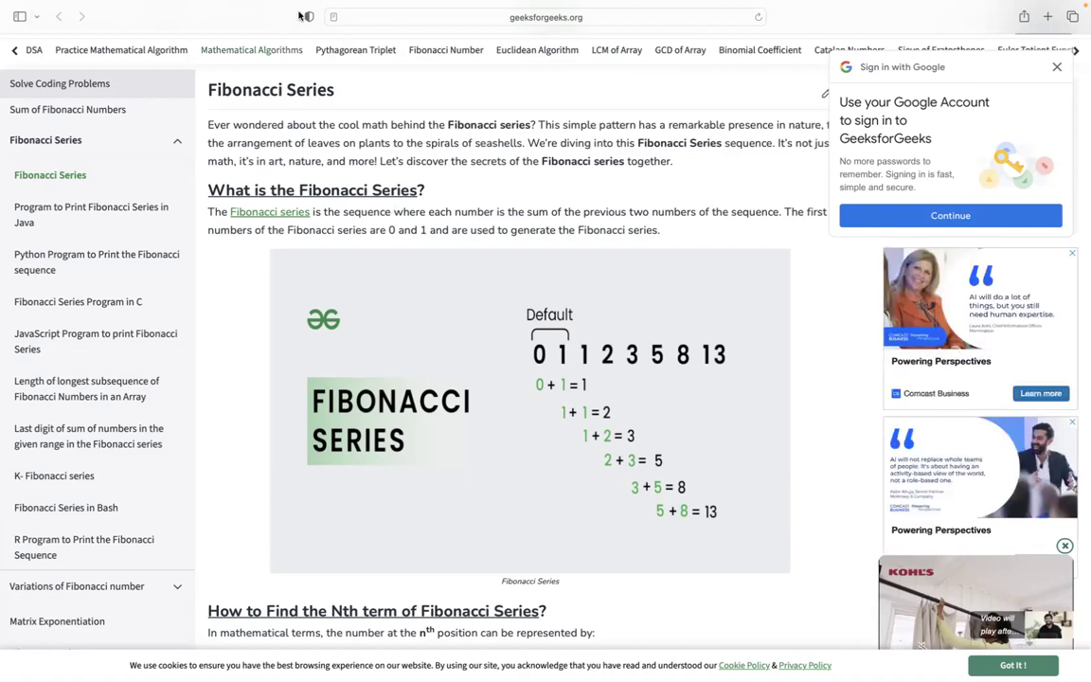
mouse_move(77, 14)
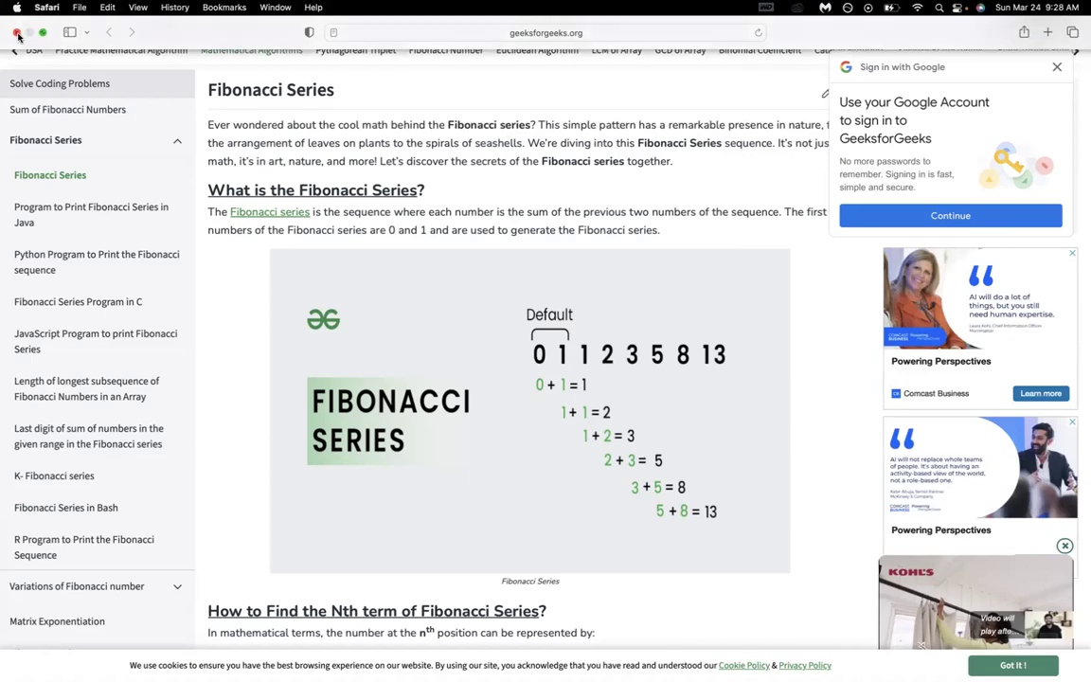
key(ctrl+Left)
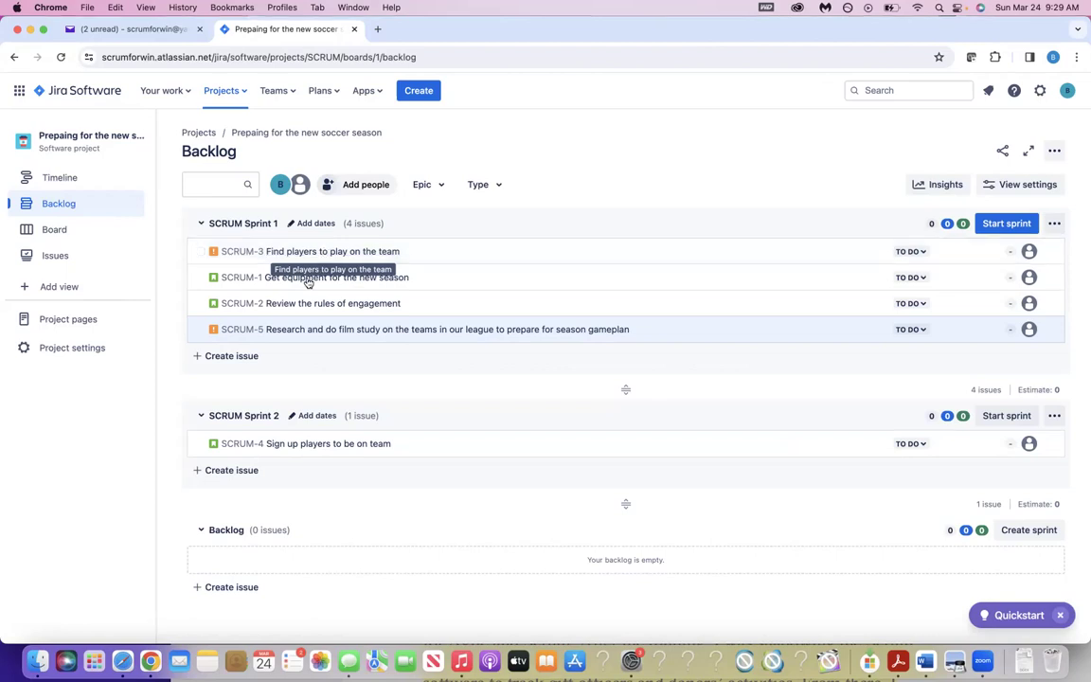
Open SCRUM-1 and change 'coones' to 'cones' in its acceptance criteria.
click(305, 278)
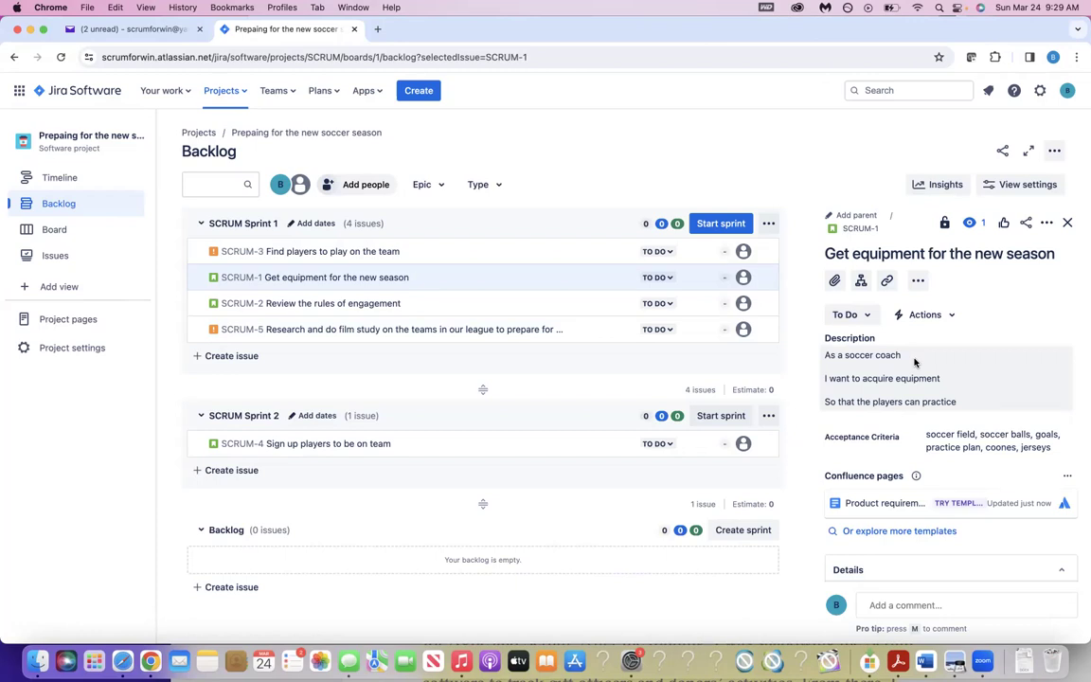
click(956, 435)
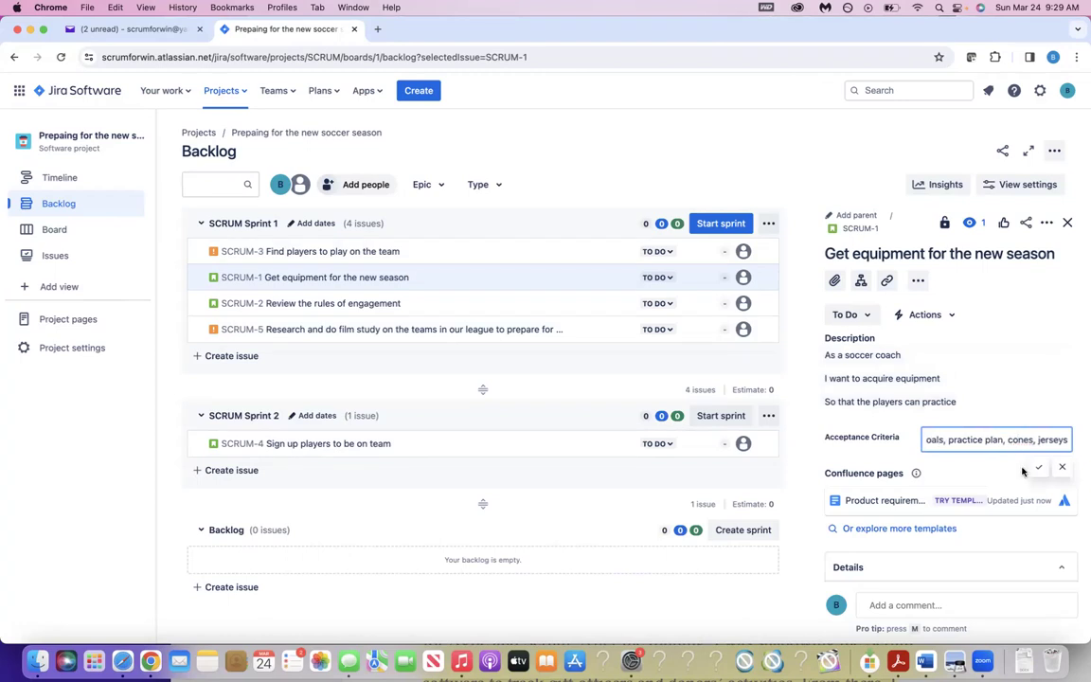
click(1039, 468)
scroll(1006, 430, down, 5)
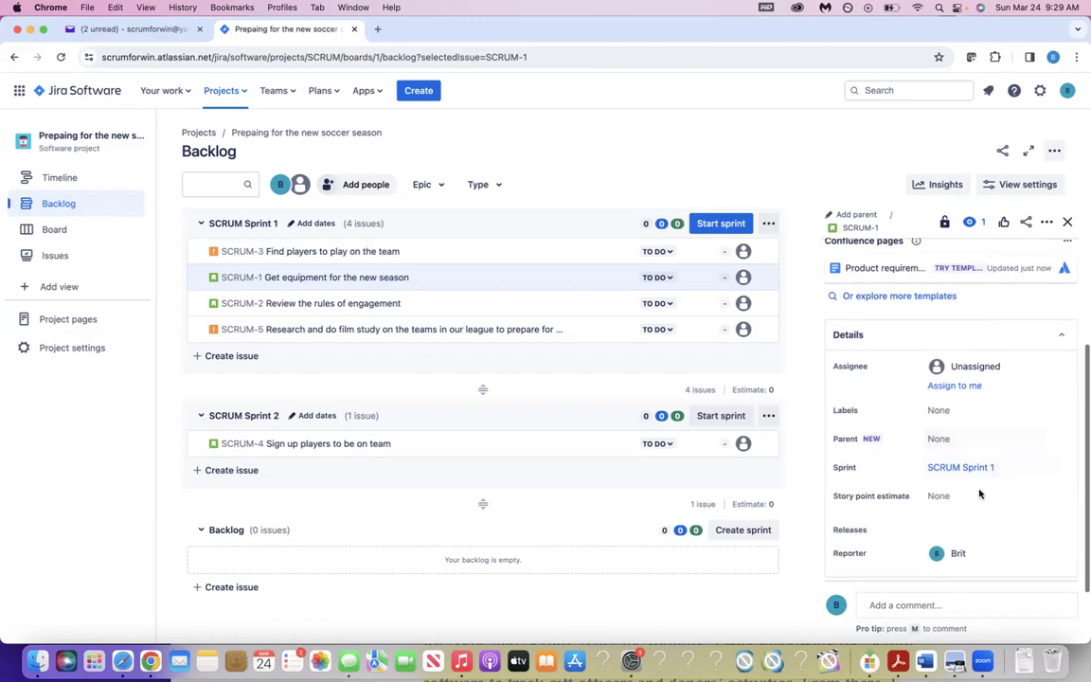
Put SCRUM-1's Story point estimate field into editing, then return to the panel top.
click(961, 494)
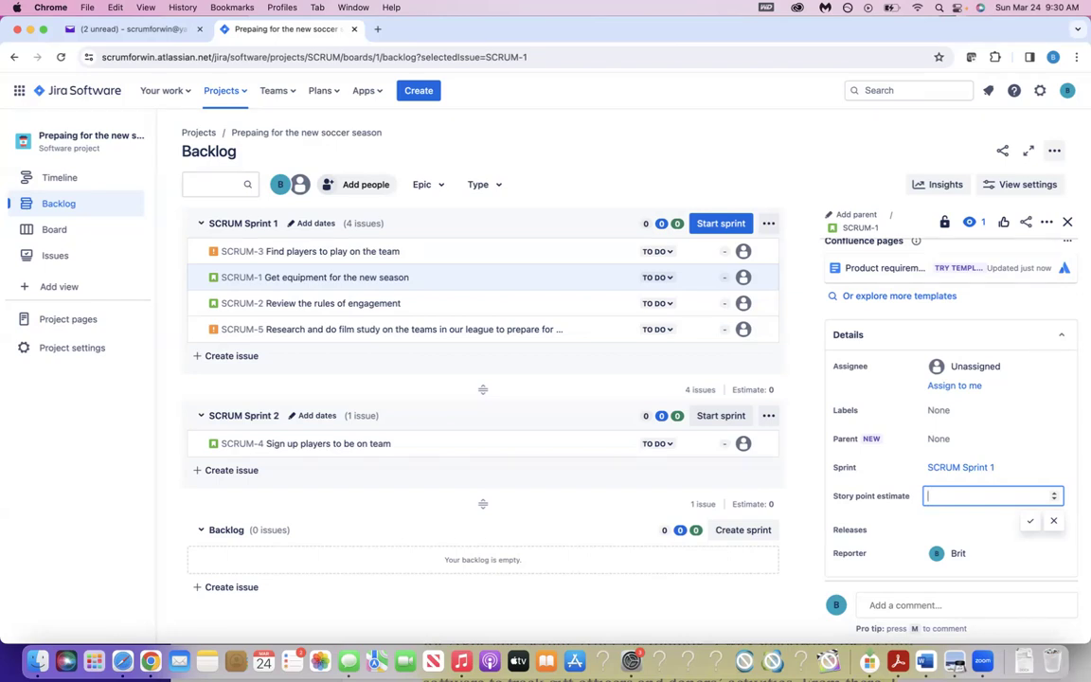
scroll(954, 516, up, 5)
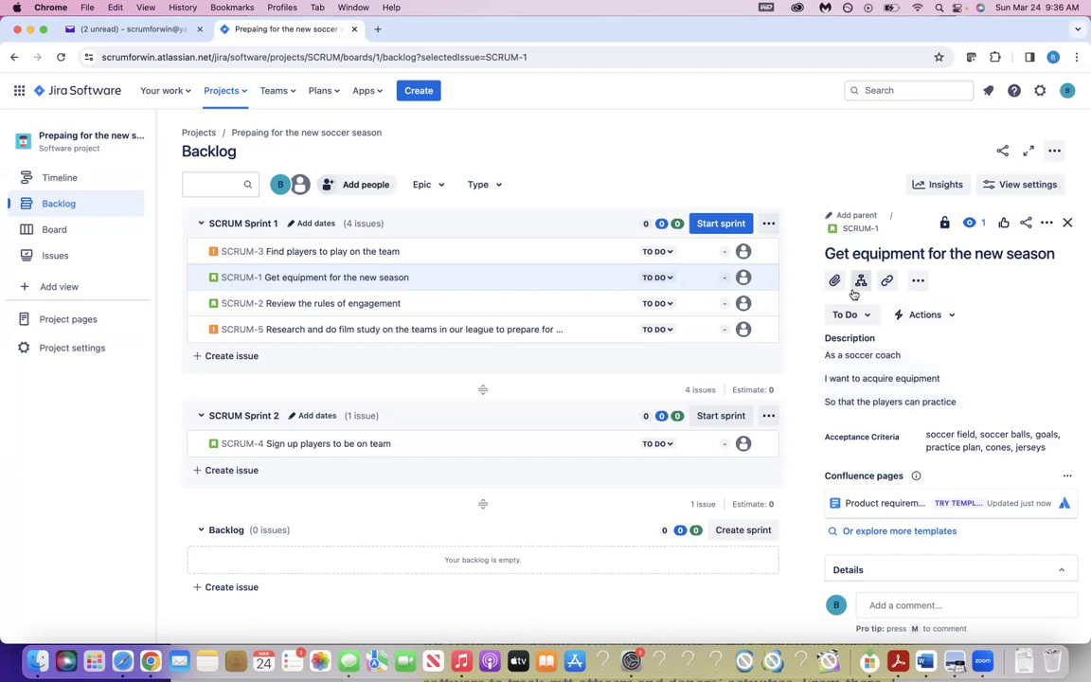
Open SCRUM-1 'Get equipment for the new season' as its own issue page in a new tab.
right_click(367, 277)
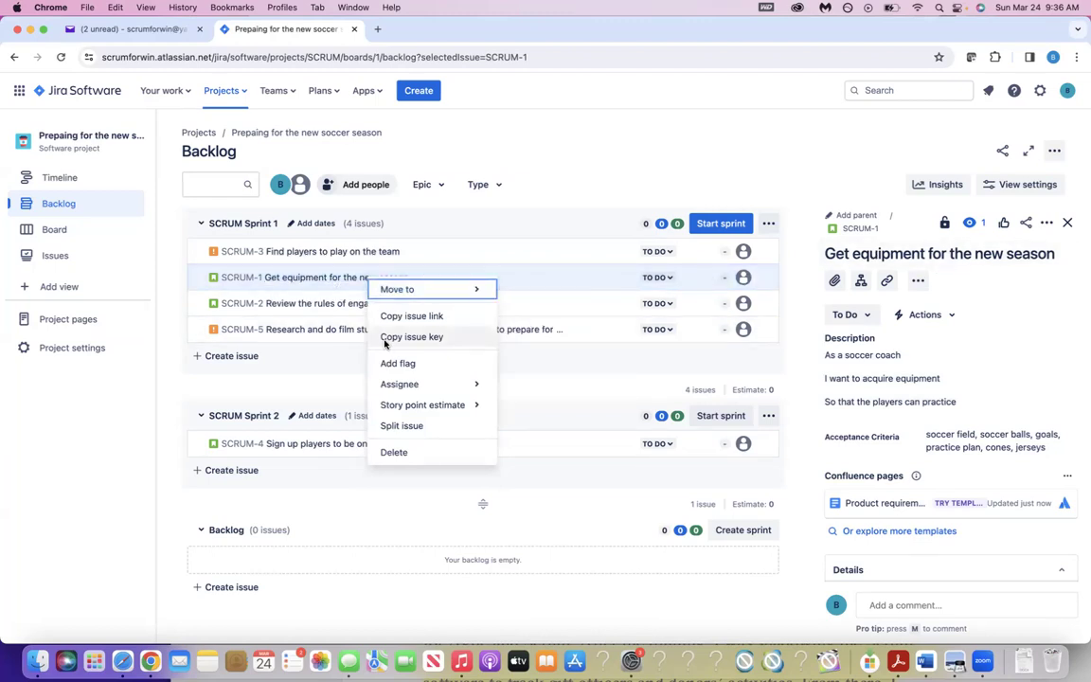
click(277, 278)
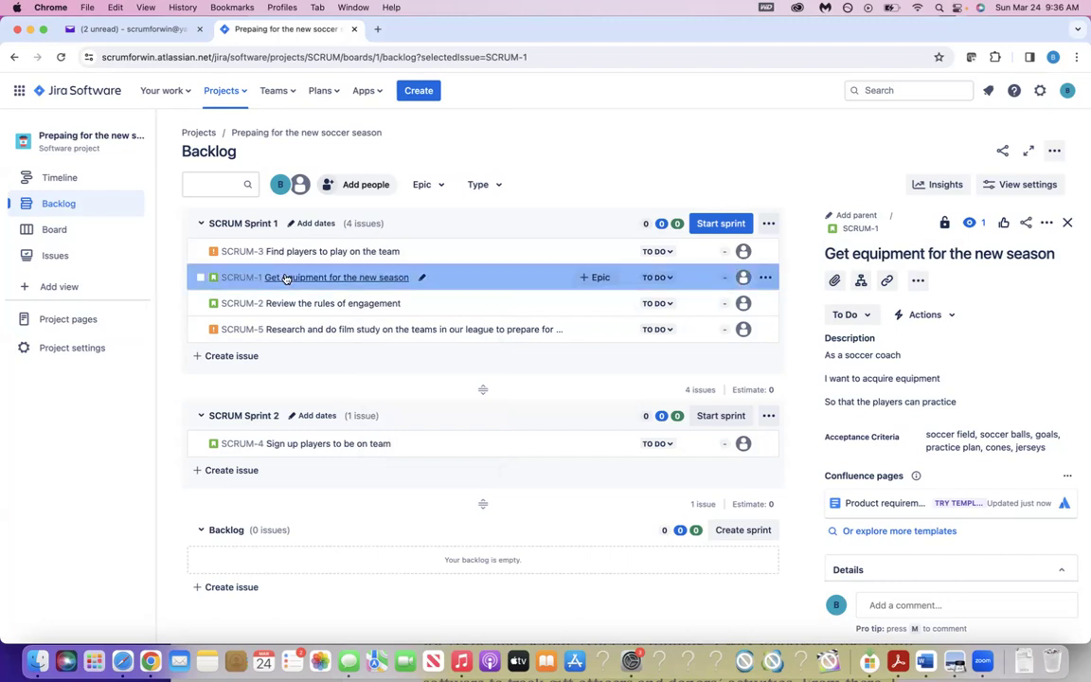
click(861, 231)
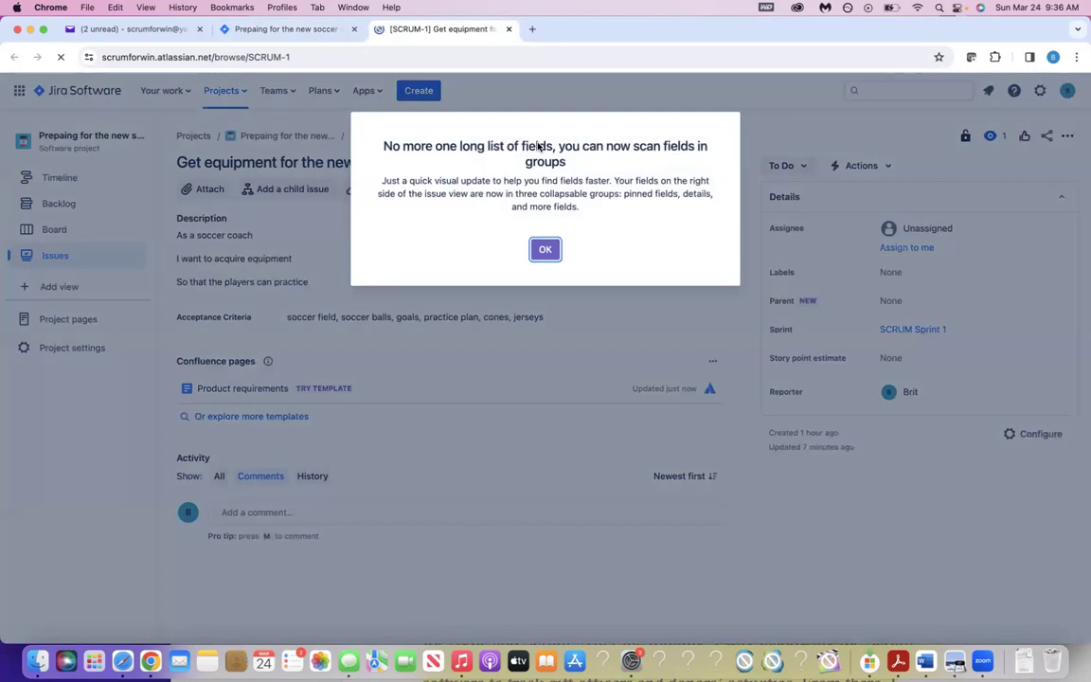
Dismiss the 'No more one long list of fields' notice on the SCRUM-1 page.
click(544, 428)
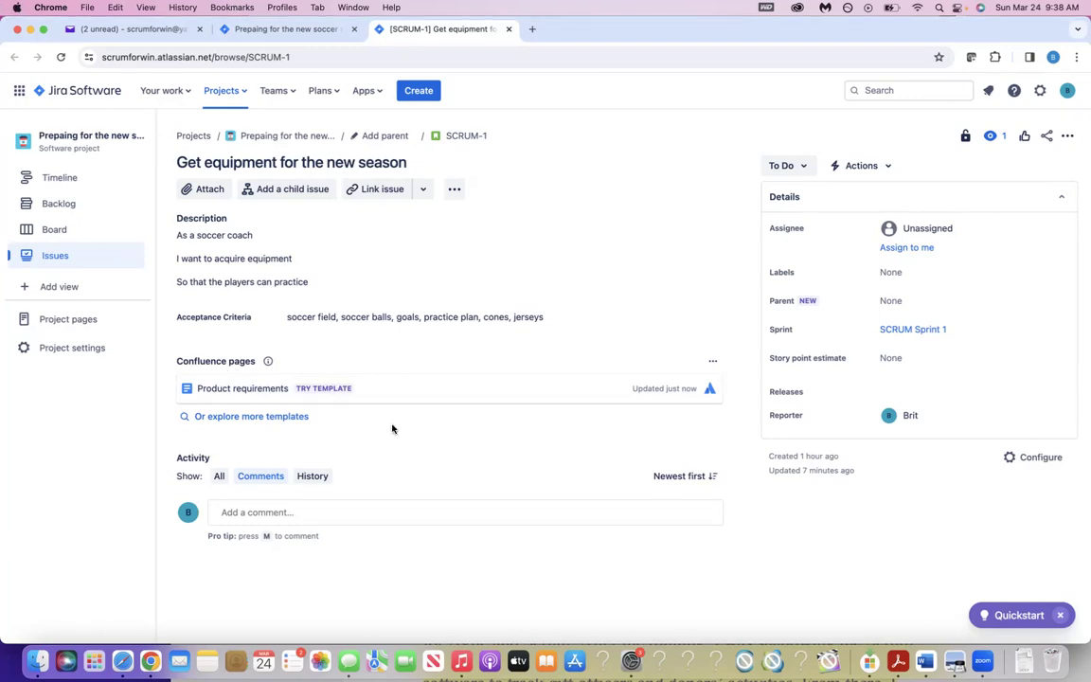
Delete 'practice plan' from SCRUM-1's acceptance criteria, leaving soccer field, soccer balls, goals, cones, jerseys.
click(471, 318)
key(BackSpace)
key(BackSpace)
key(BackSpace)
key(BackSpace)
key(BackSpace)
key(BackSpace)
key(BackSpace)
key(BackSpace)
key(BackSpace)
key(BackSpace)
key(BackSpace)
key(BackSpace)
key(BackSpace)
key(BackSpace)
key(BackSpace)
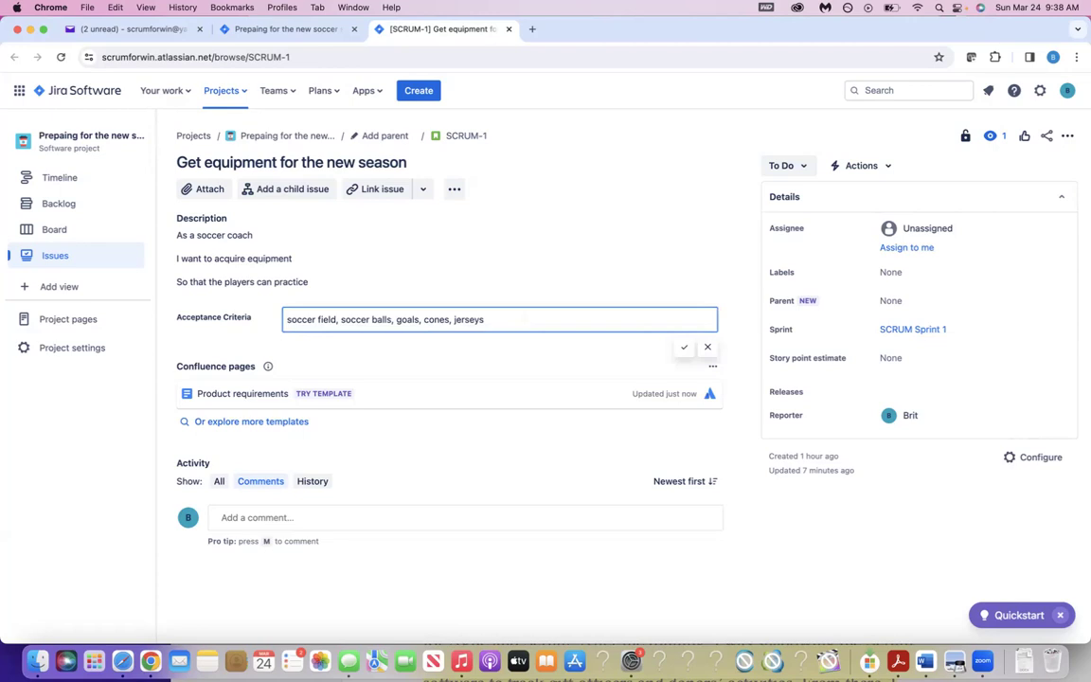
click(683, 347)
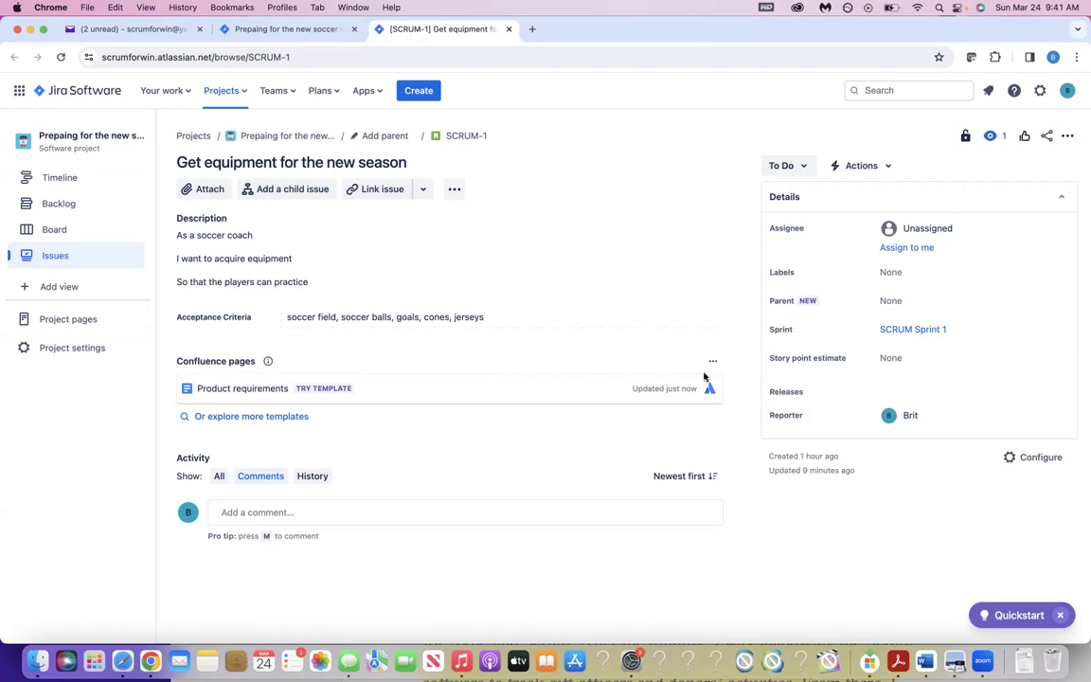
Set SCRUM-1's story point estimate to 8 and move its tab left of the Backlog tab.
click(891, 358)
text(8)
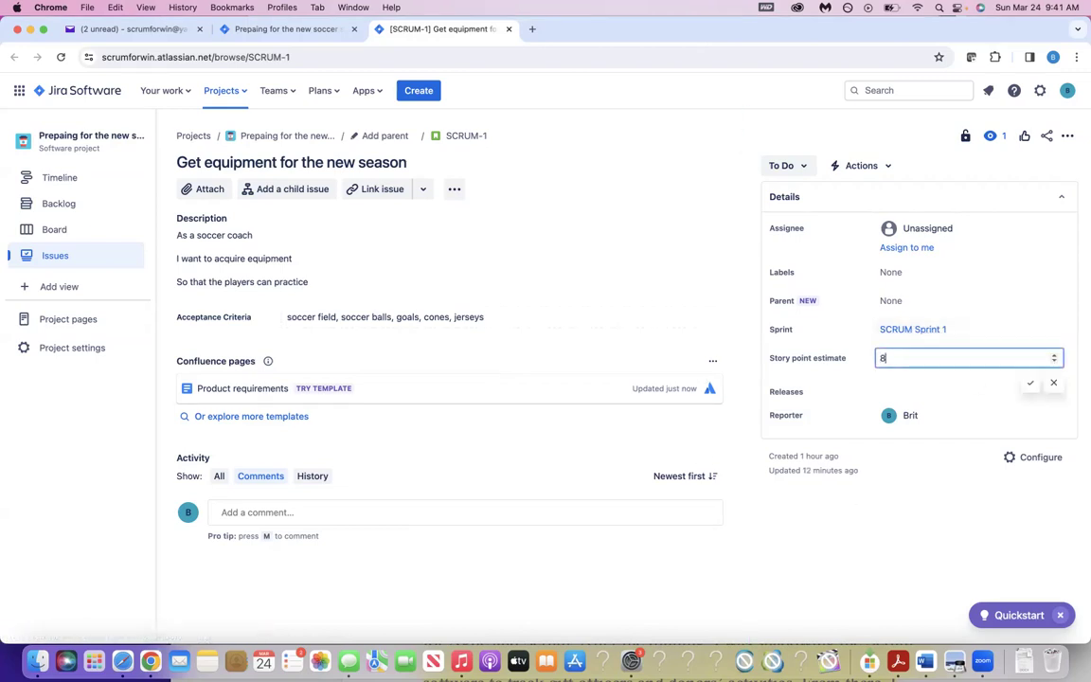
click(1030, 382)
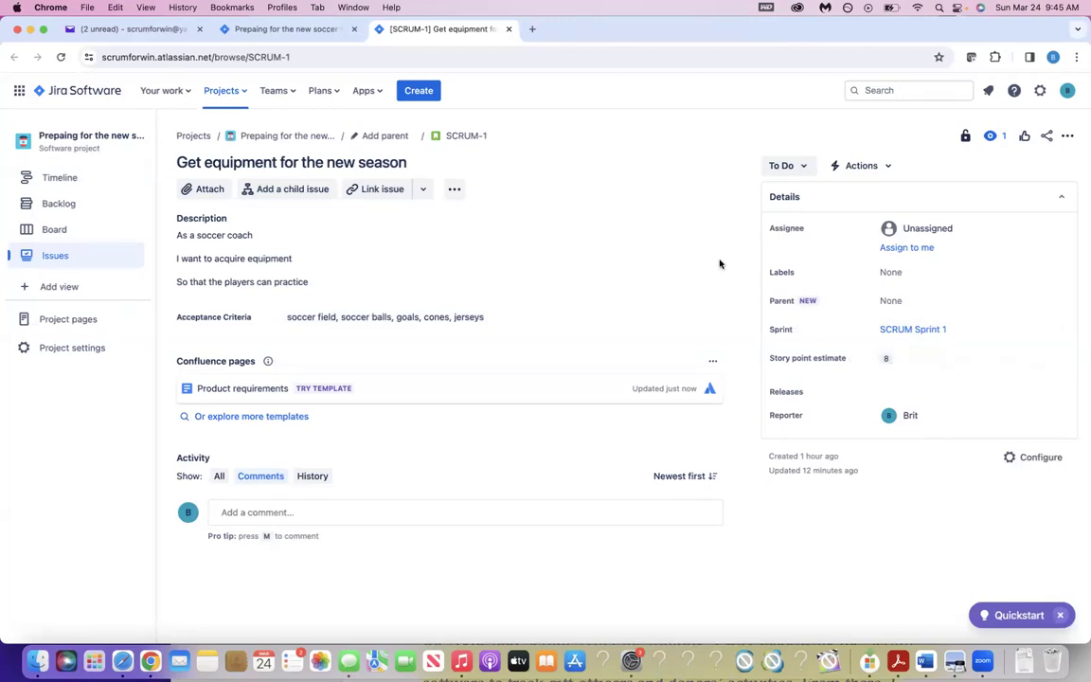
drag(411, 34, 303, 32)
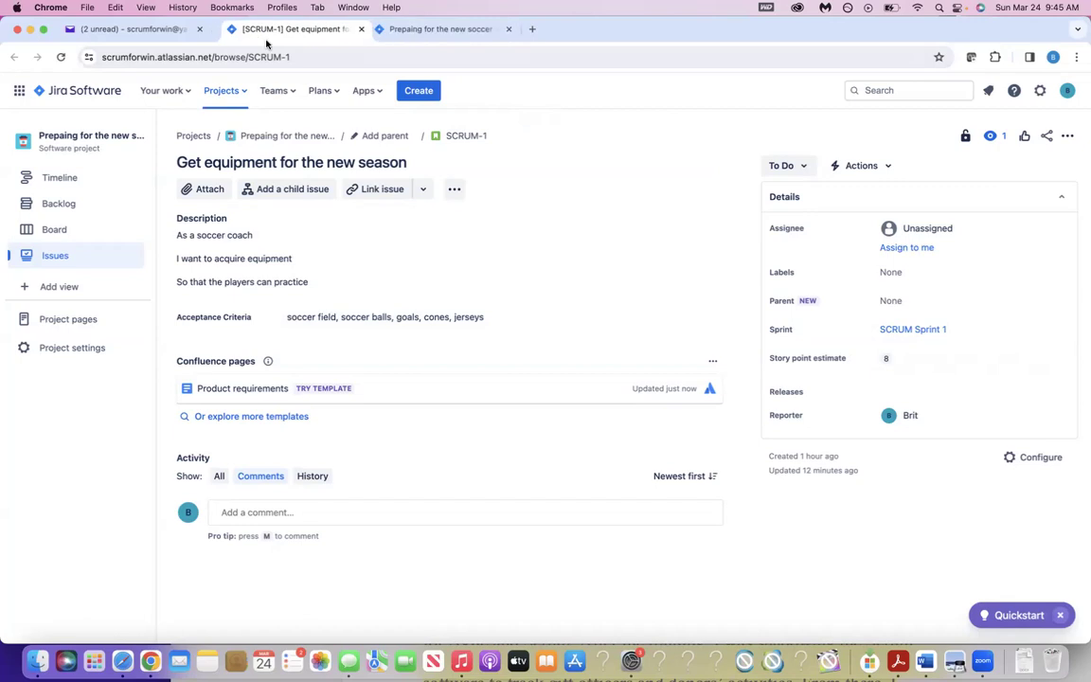
Close the SCRUM-1 tab and commit SCRUM-1's 8-point estimate in the Sprint 1 backlog.
click(354, 30)
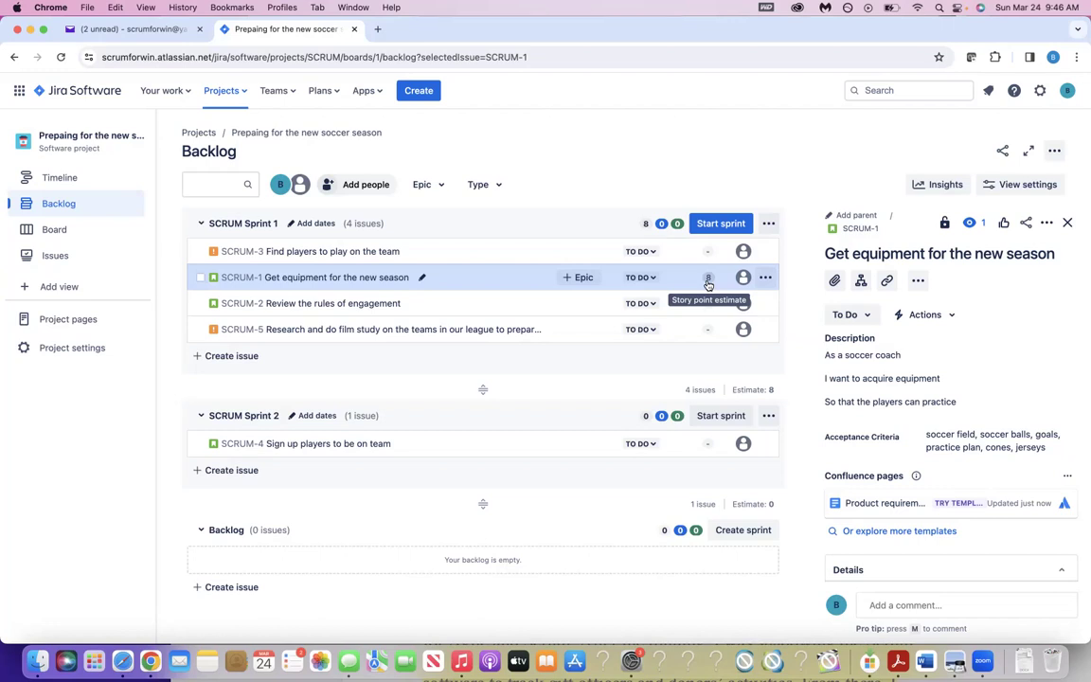
key(Return)
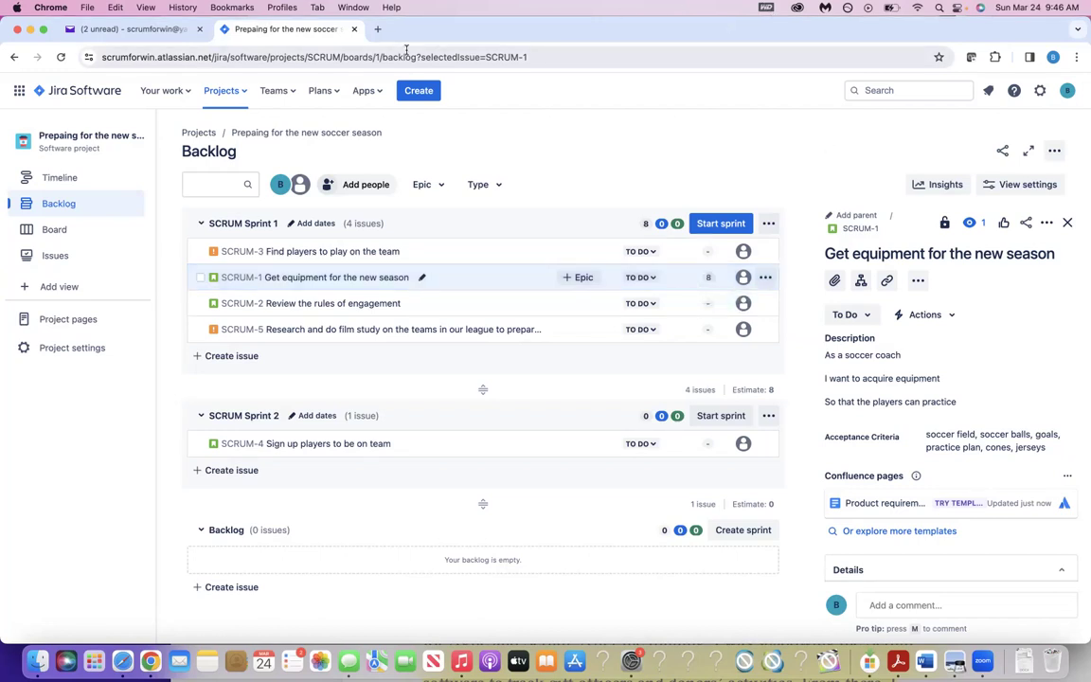
Show SCRUM-2 'Review the rules of engagement' in the detail panel and open it in a new tab.
right_click(284, 307)
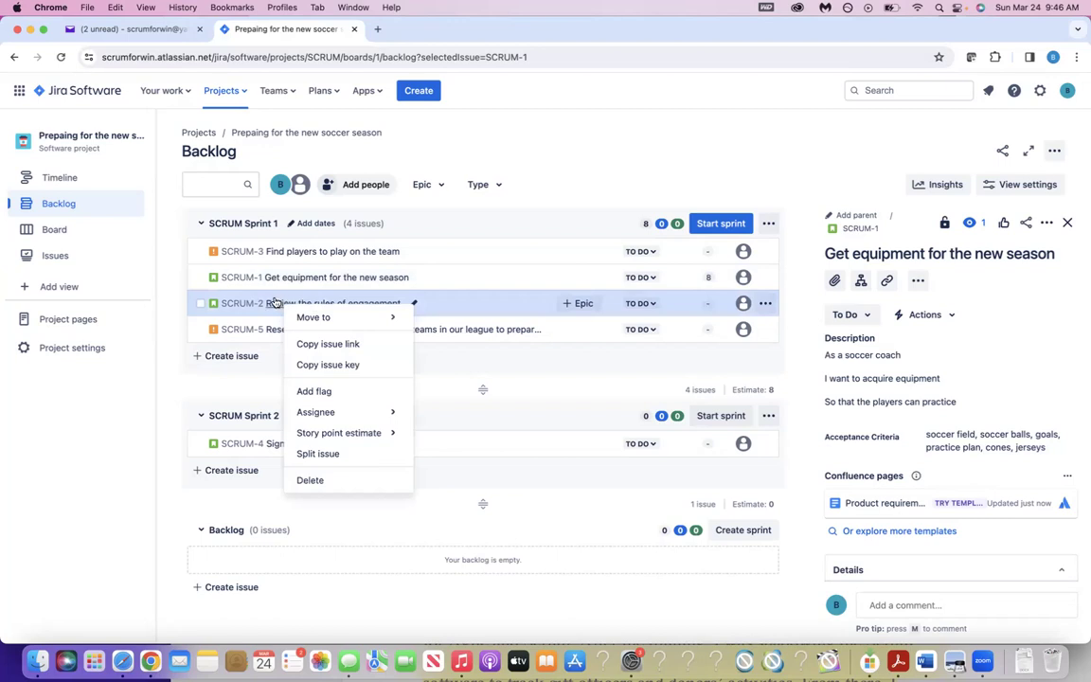
click(276, 303)
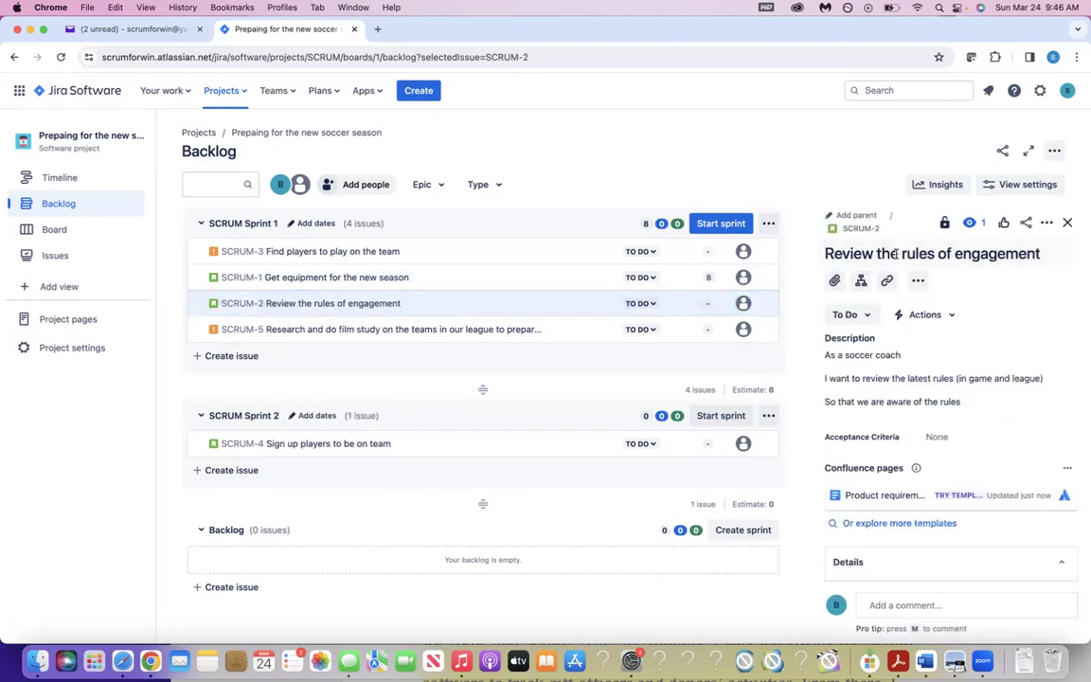
right_click(843, 233)
click(833, 239)
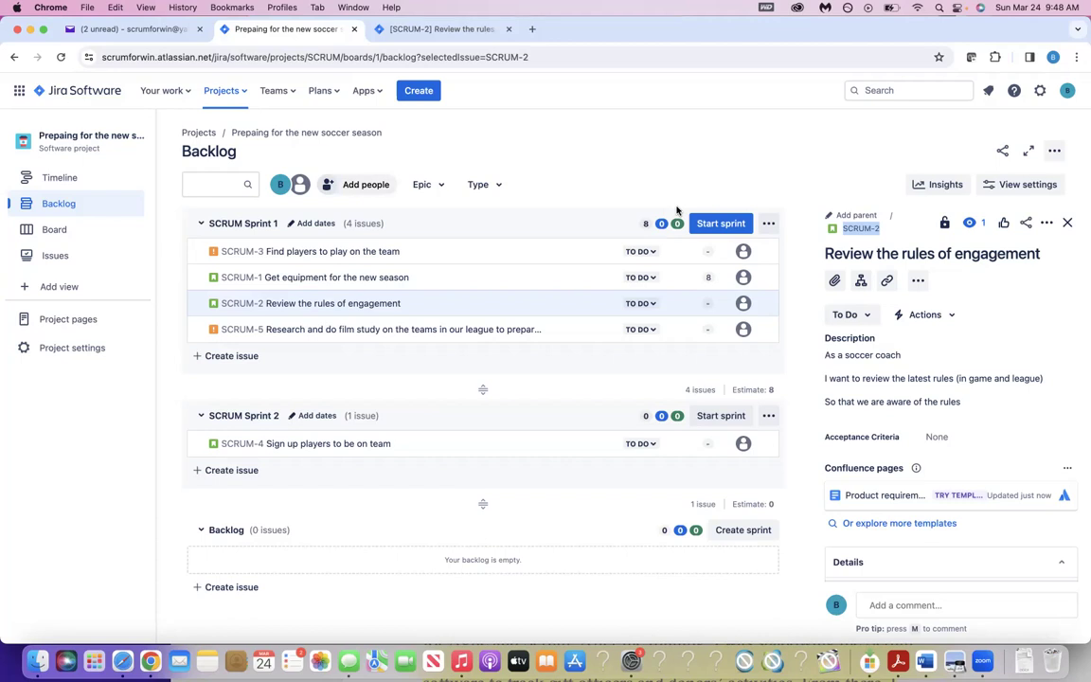
Switch to the full SCRUM-2 issue page showing its user-story description and empty acceptance criteria.
scroll(996, 417, down, 5)
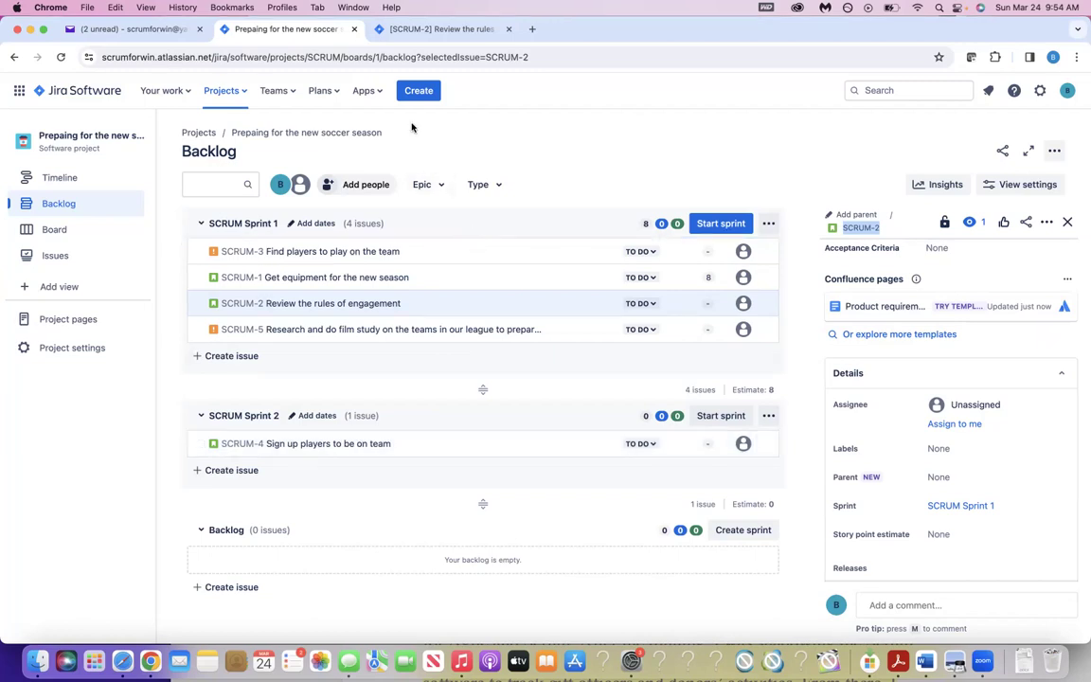
click(398, 30)
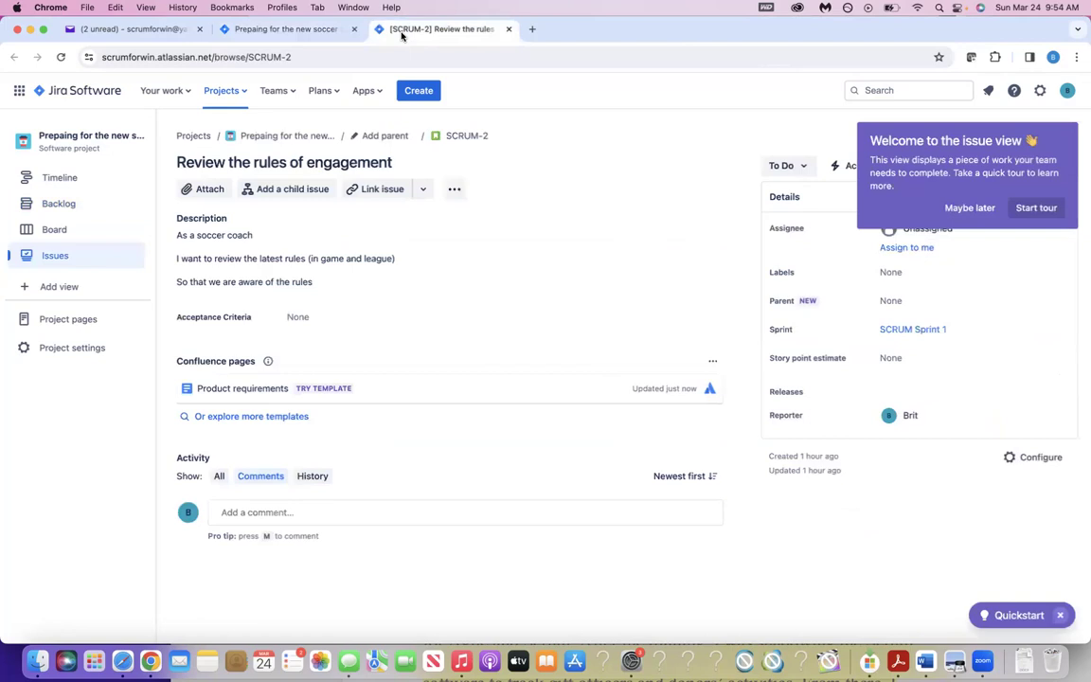
click(965, 209)
click(268, 29)
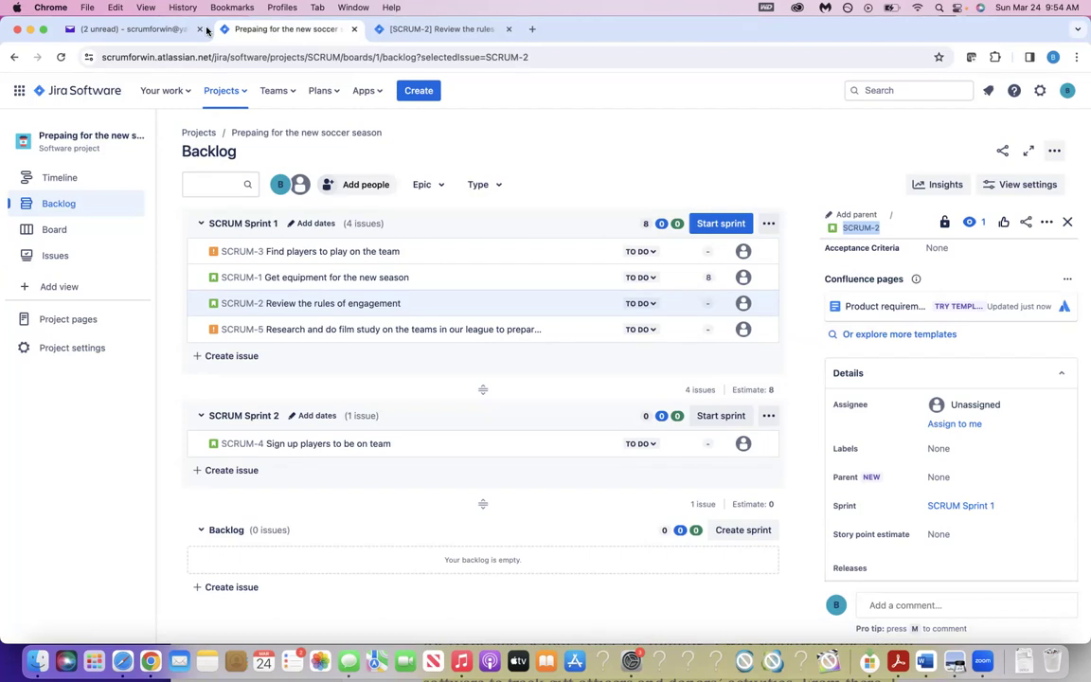
Add a Story titled 'Create the practice schedule' to SCRUM Sprint 2.
click(198, 470)
click(219, 469)
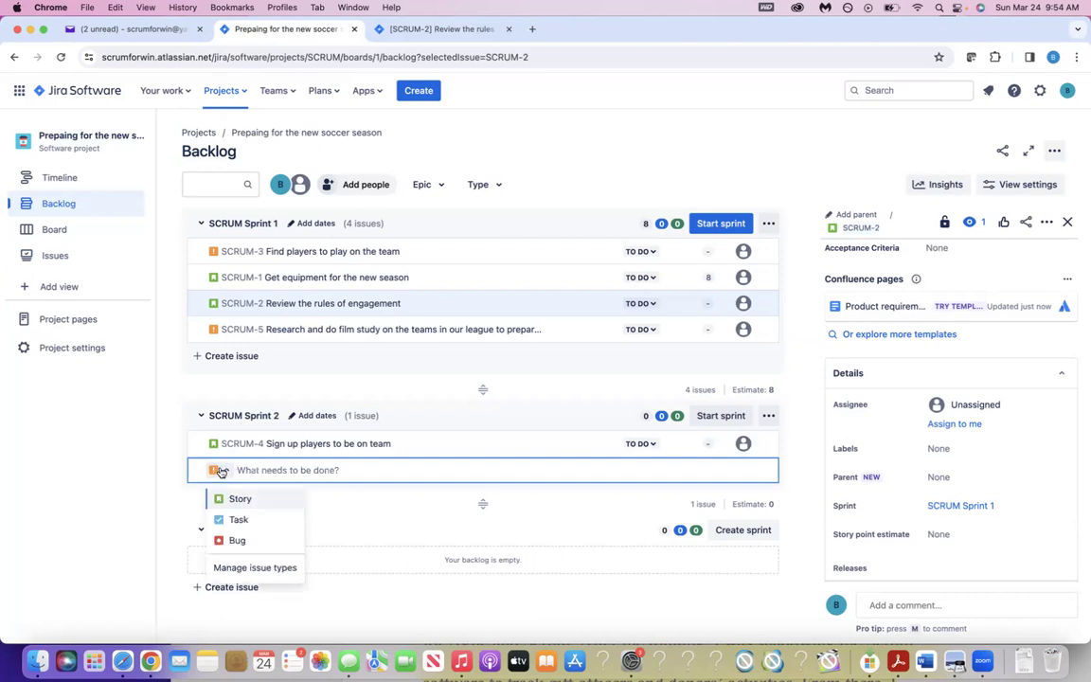
click(245, 499)
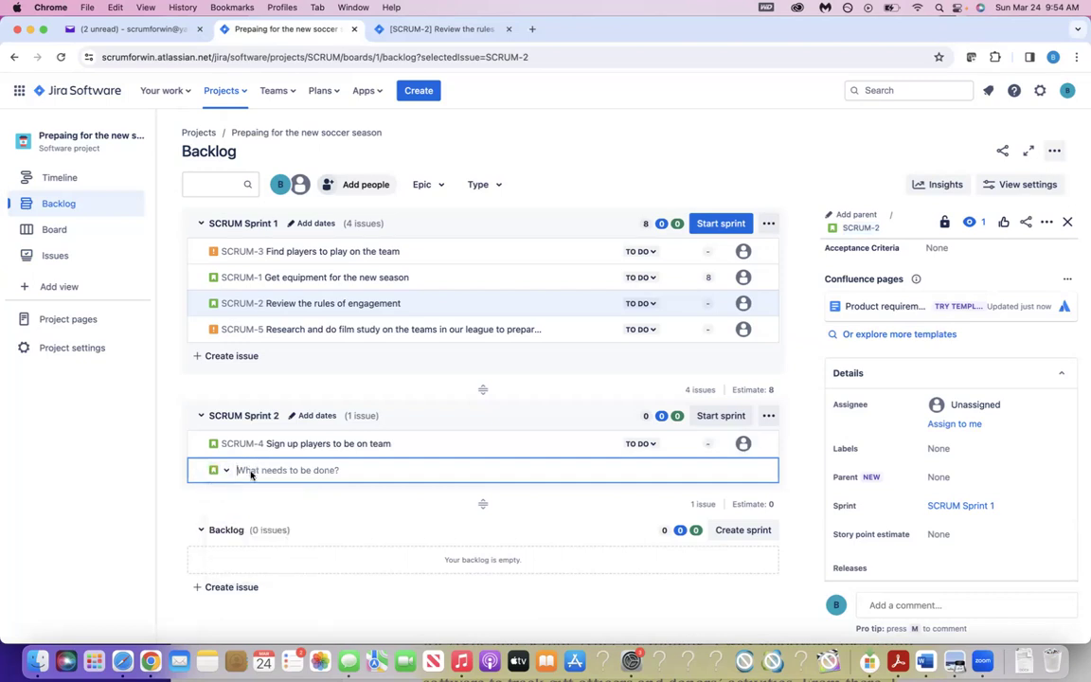
text(Cret)
key(BackSpace)
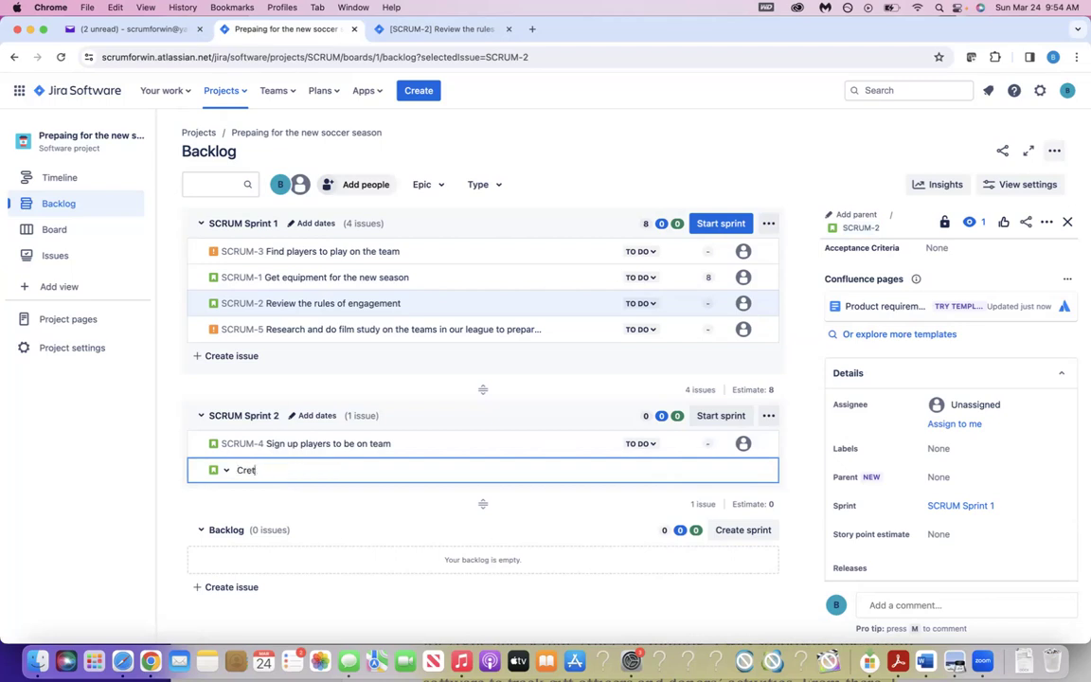
text(ate the practice schedual)
key(BackSpace)
key(BackSpace)
text(le)
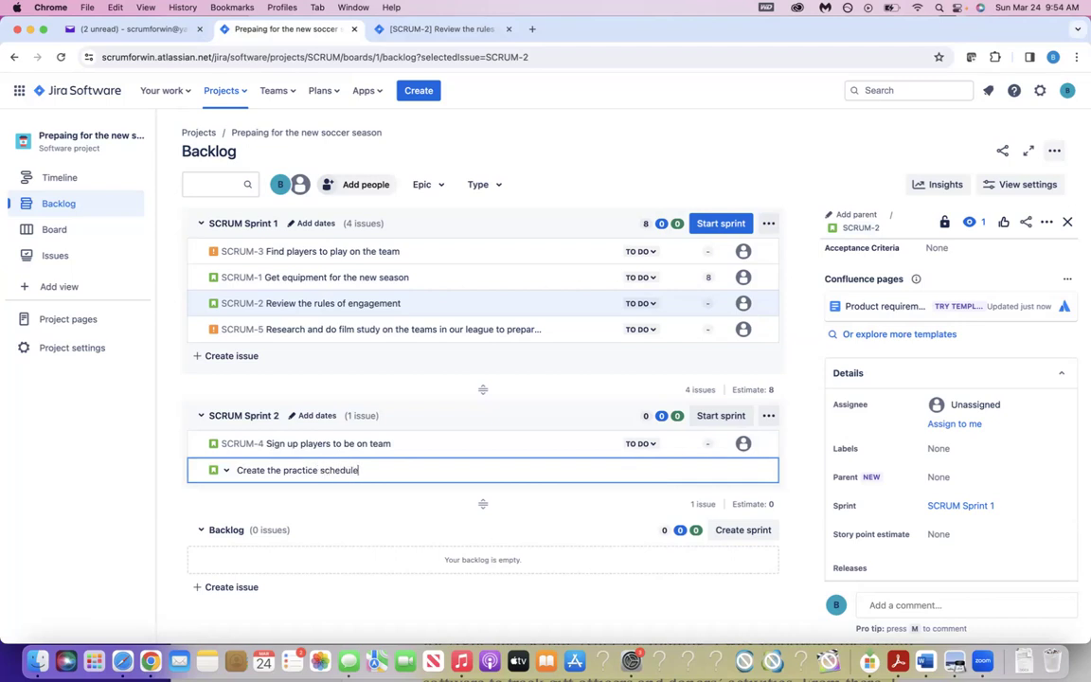
key(Return)
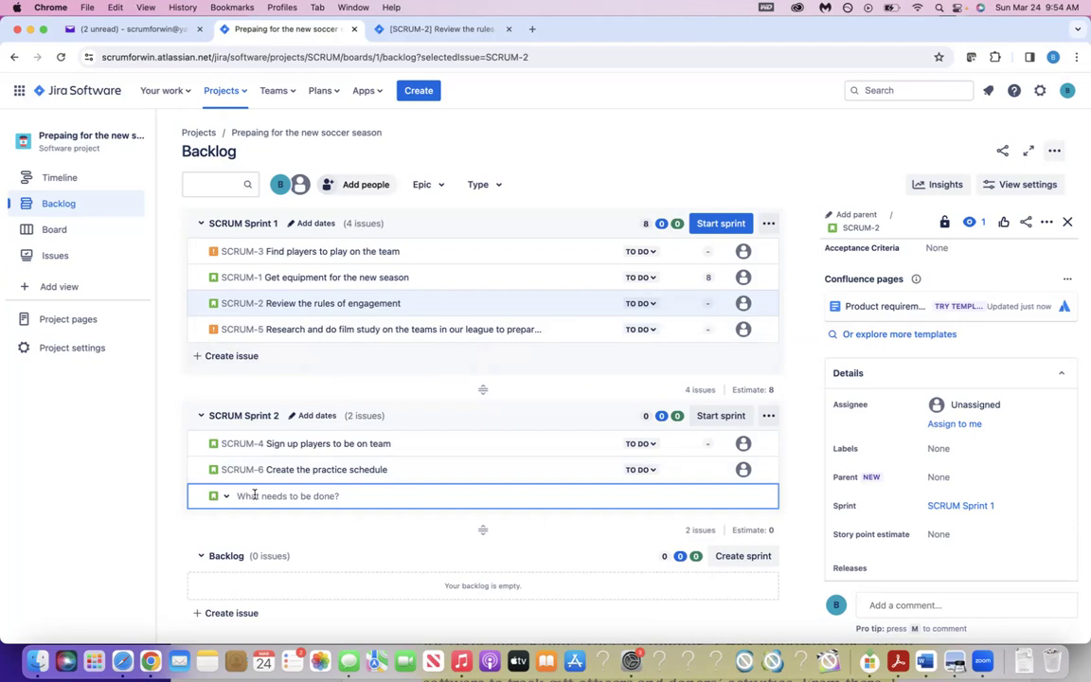
Add a Story 'Create the gameplan based on film study' to Sprint 2, then close the empty row.
text(Create the gameplan bas)
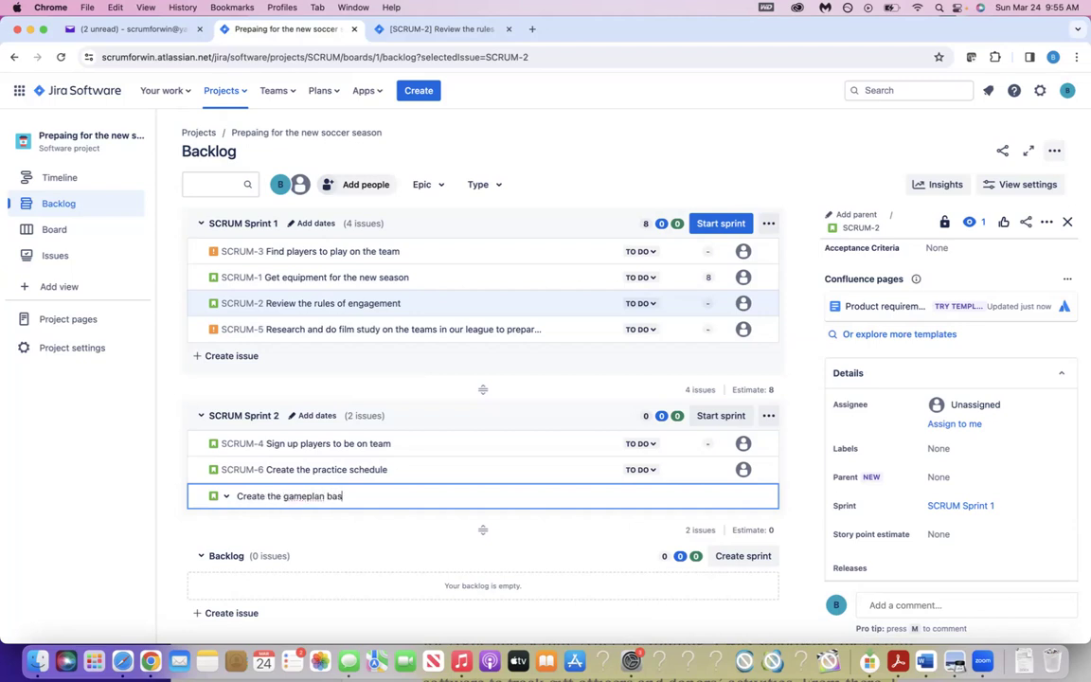
text(ed on film study)
key(Return)
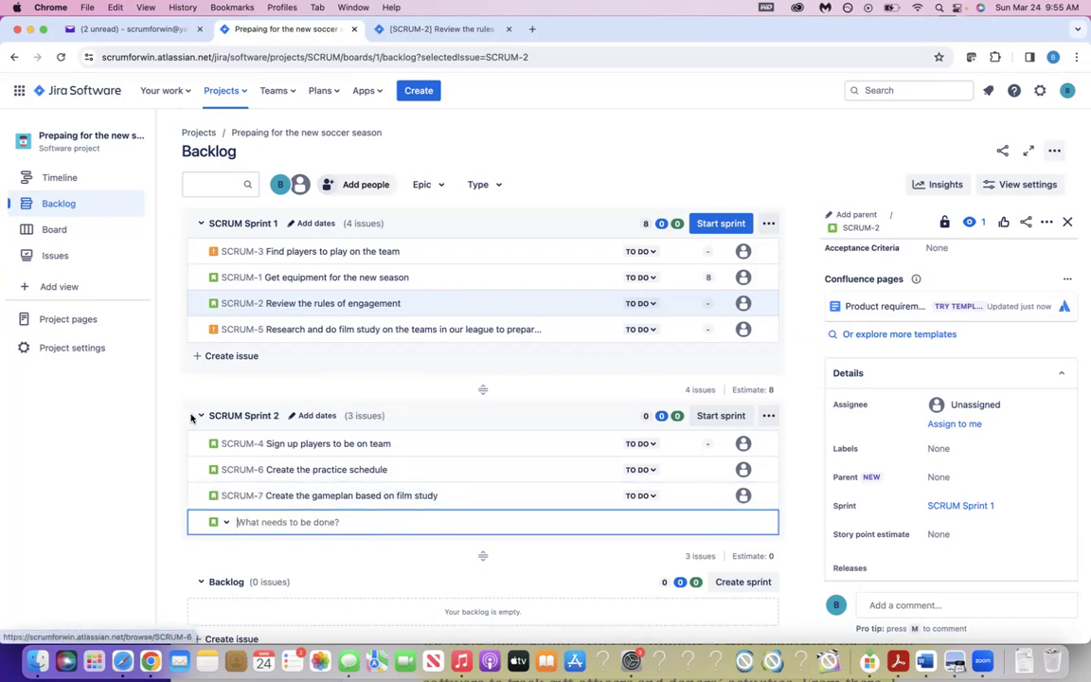
click(320, 303)
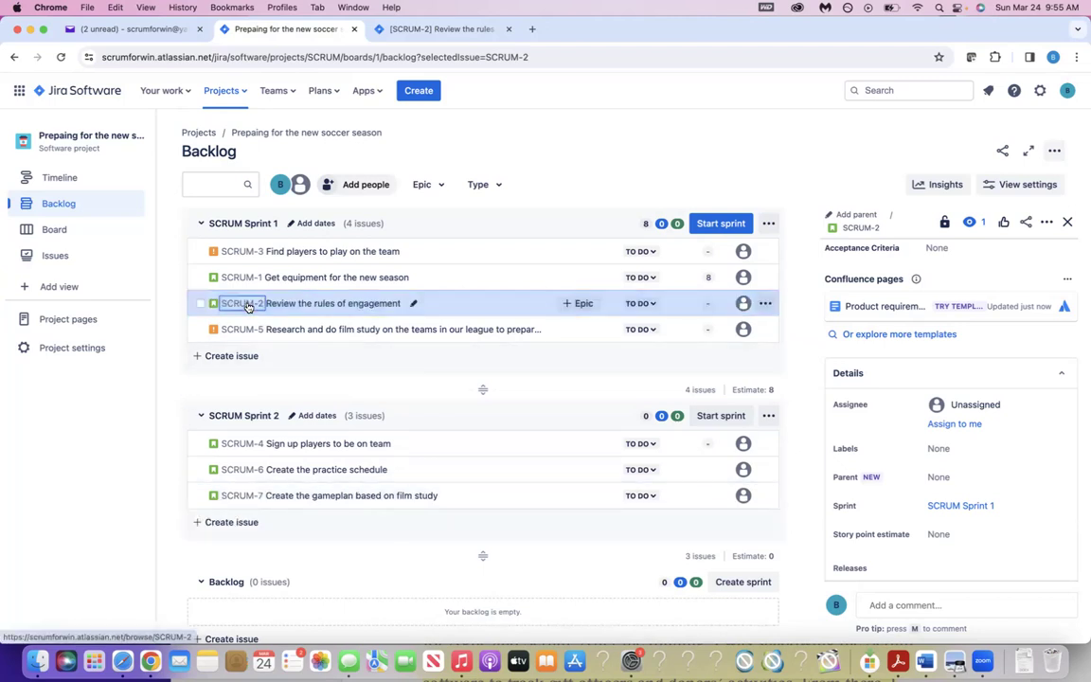
Return to the SCRUM-2 'Review the rules of engagement' page and edit its empty Acceptance Criteria.
click(402, 29)
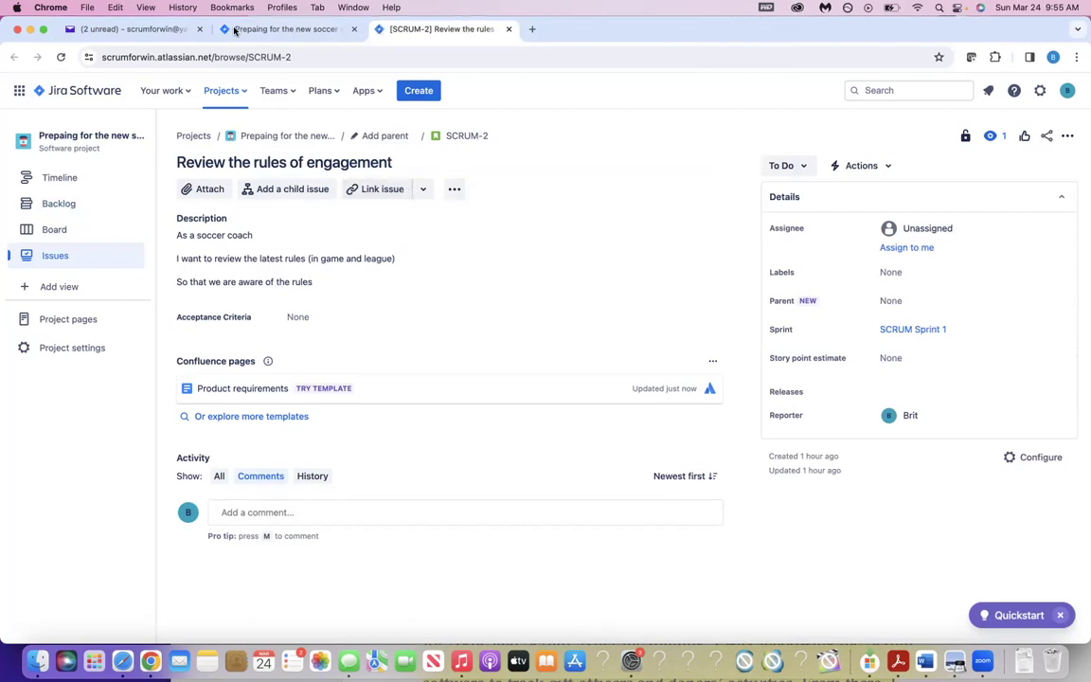
click(306, 320)
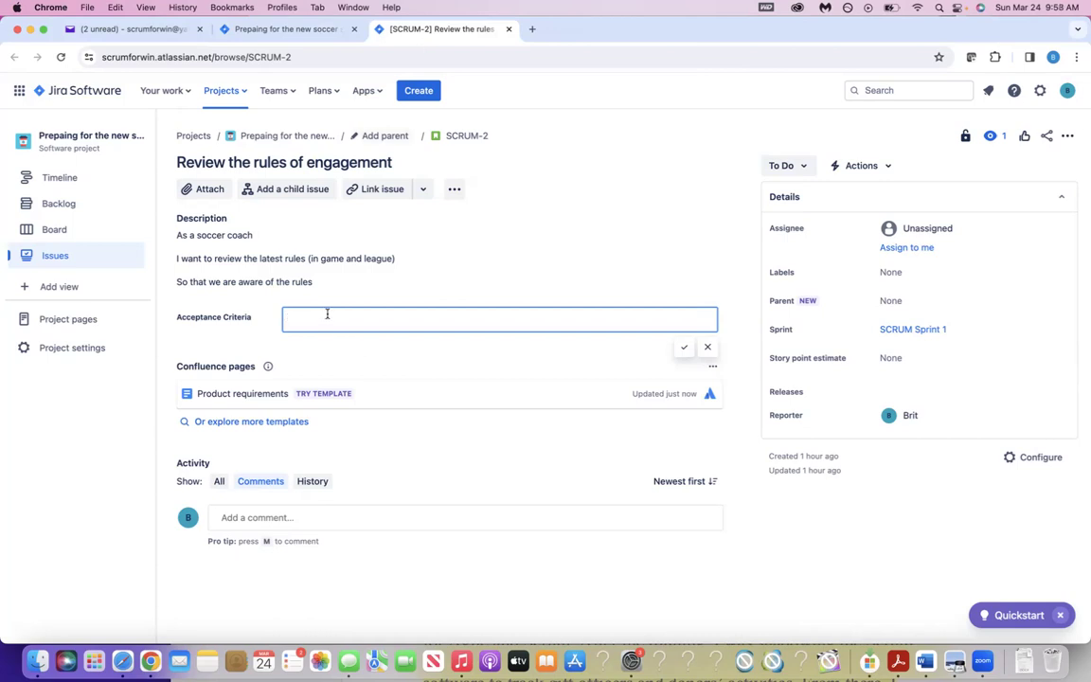
Enter and save 'fully understand the in game and league rules prior to the start of the season'.
text(fully understand the in game and league rules b)
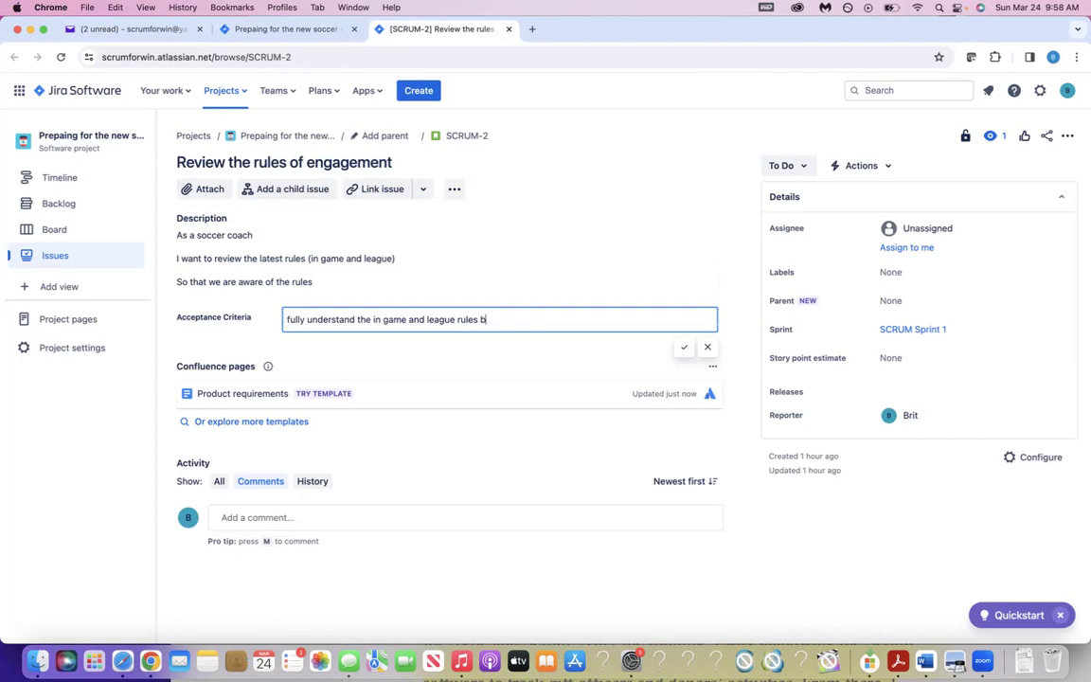
key(BackSpace)
text(prior to s)
key(BackSpace)
text(the start of the season)
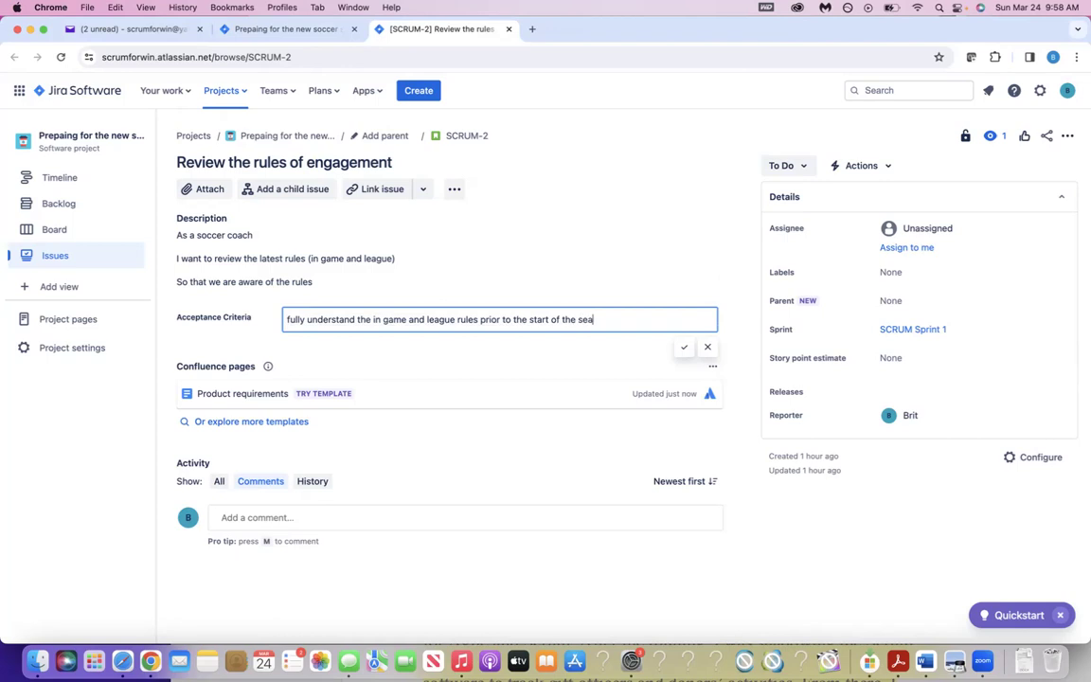
click(684, 348)
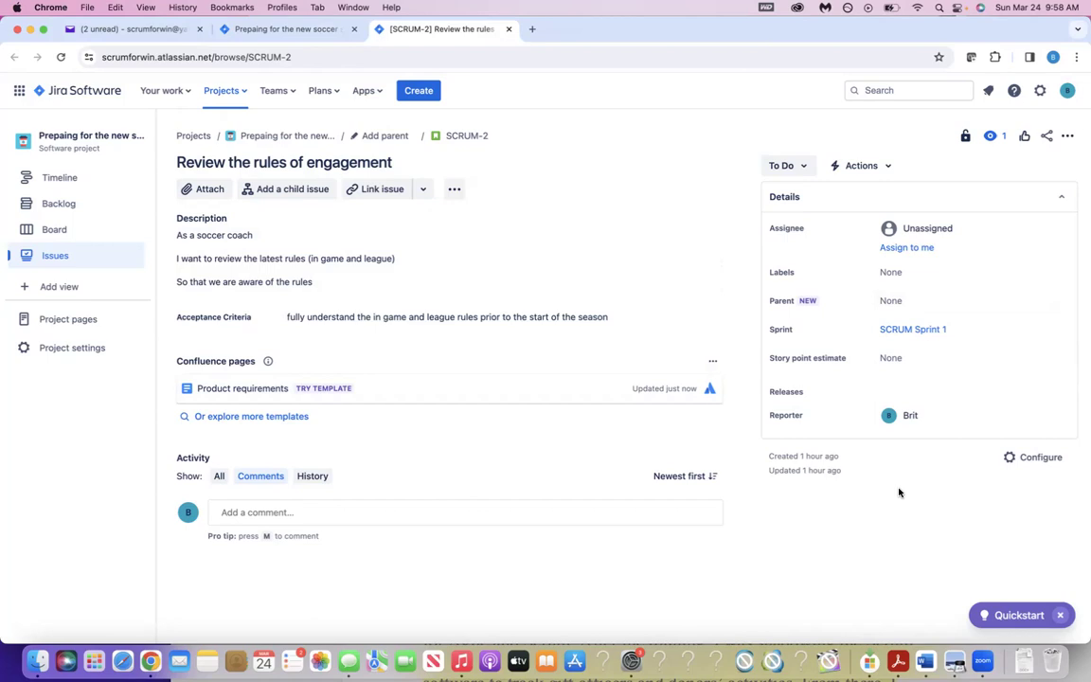
Start editing SCRUM-2's story point estimate, then switch to Safari showing planningpoker.io.
click(894, 357)
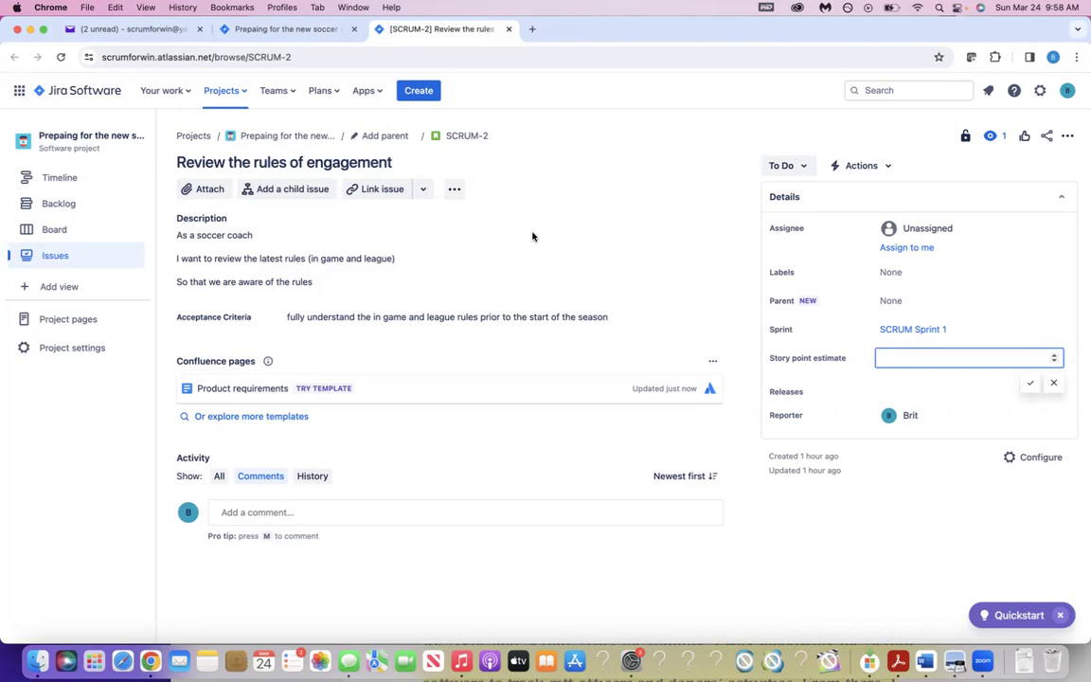
key(super+Tab)
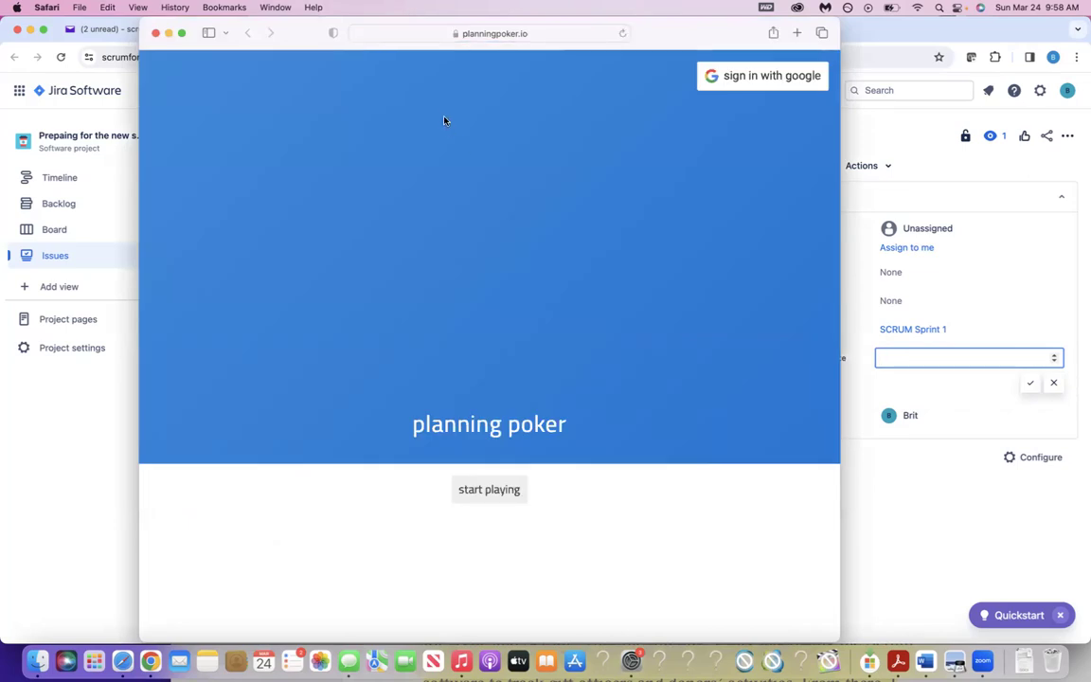
Start a planning poker game and enter the player name B.
click(492, 486)
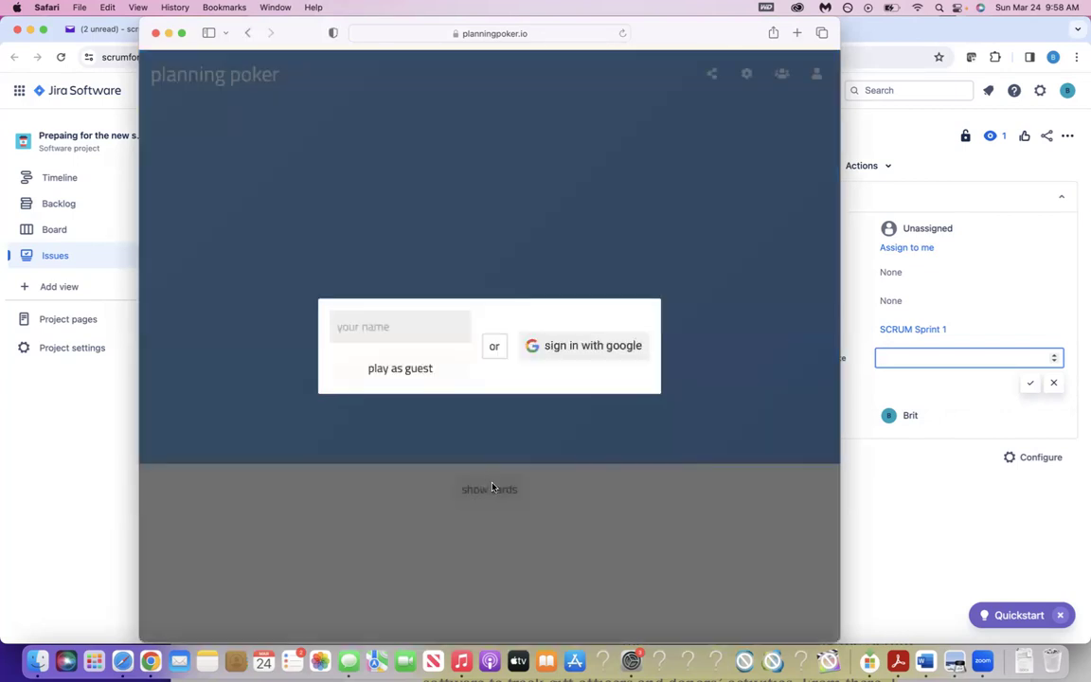
click(390, 322)
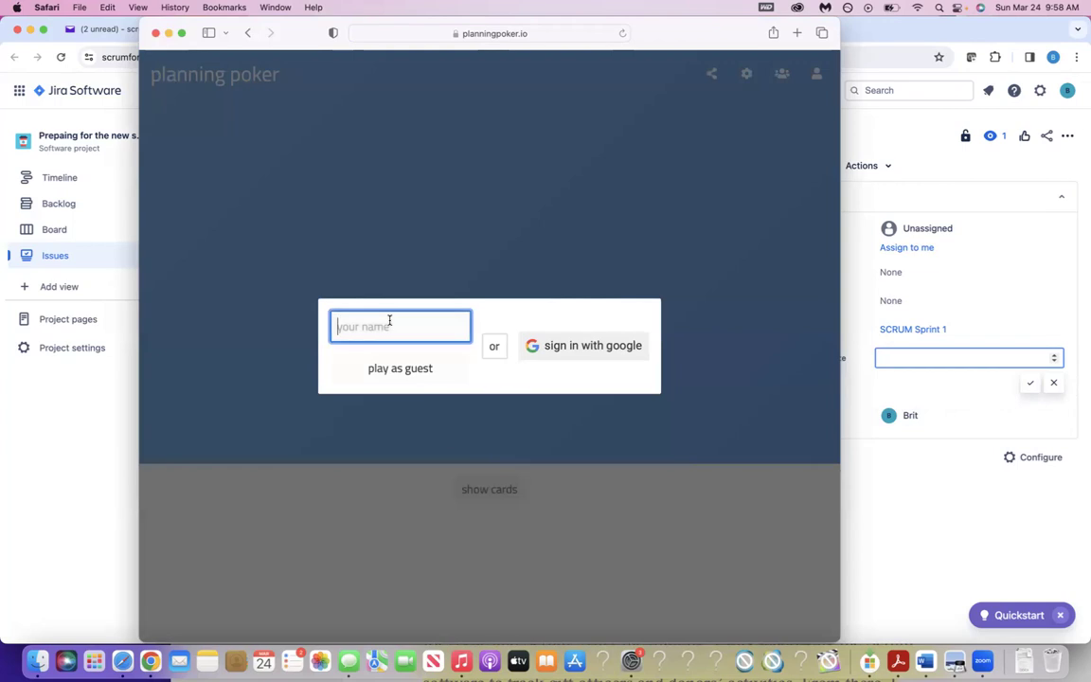
text(Bryant Tran)
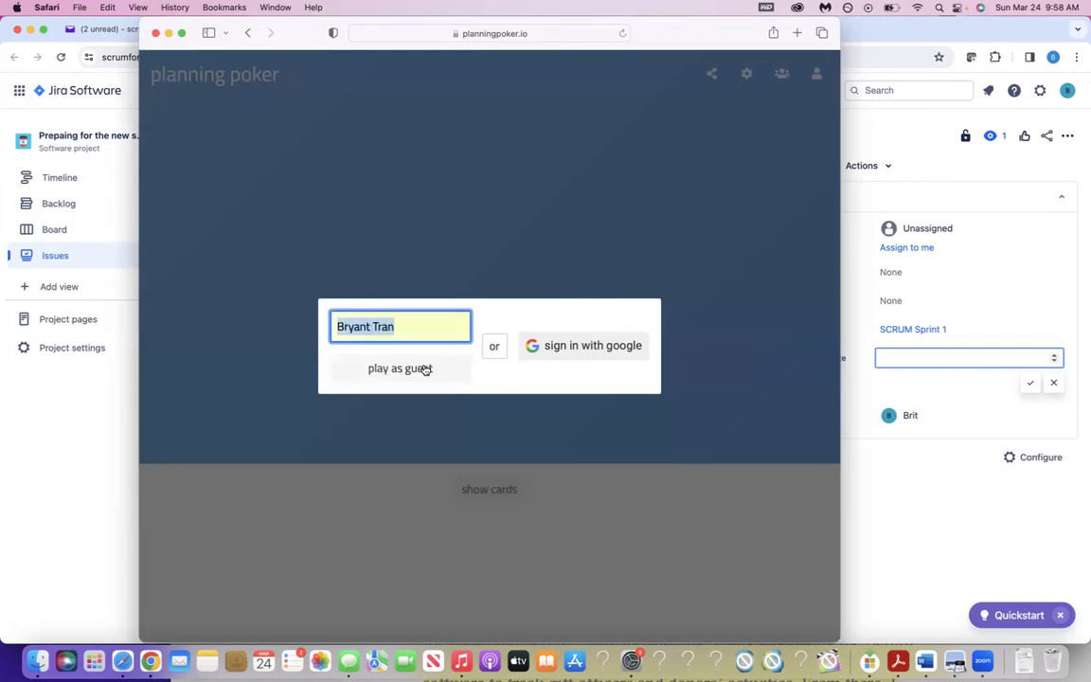
click(408, 308)
click(406, 329)
key(BackSpace)
key(BackSpace)
key(BackSpace)
key(BackSpace)
key(BackSpace)
key(BackSpace)
key(BackSpace)
key(BackSpace)
key(BackSpace)
key(BackSpace)
key(BackSpace)
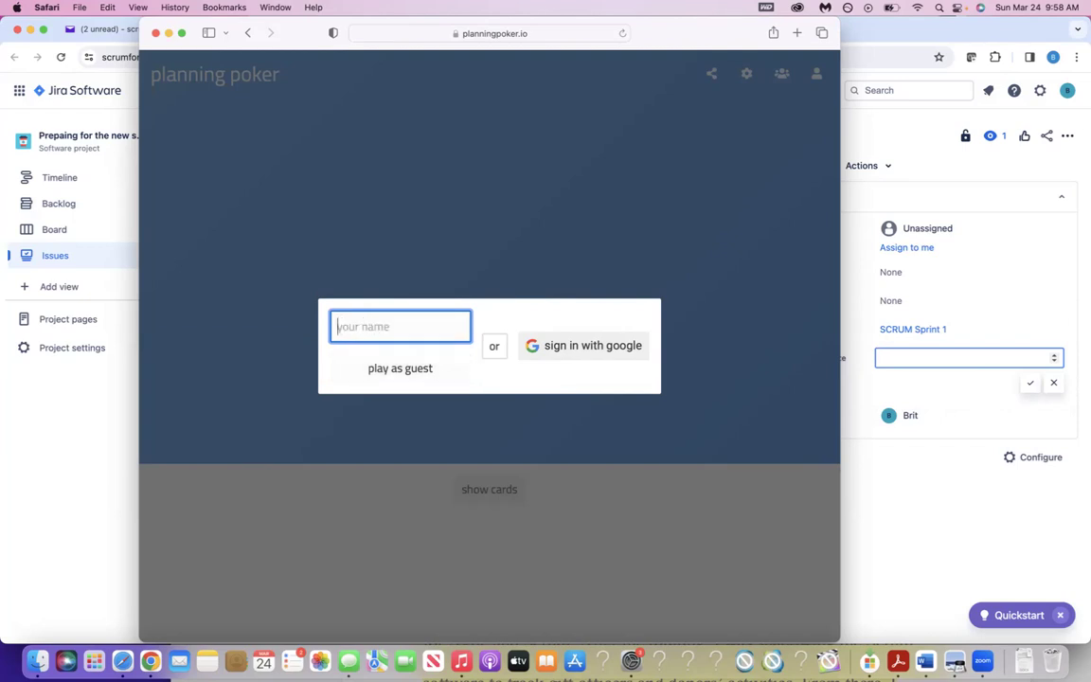
Clear the autofilled name so only B remains, and join as a guest.
text(B)
click(390, 358)
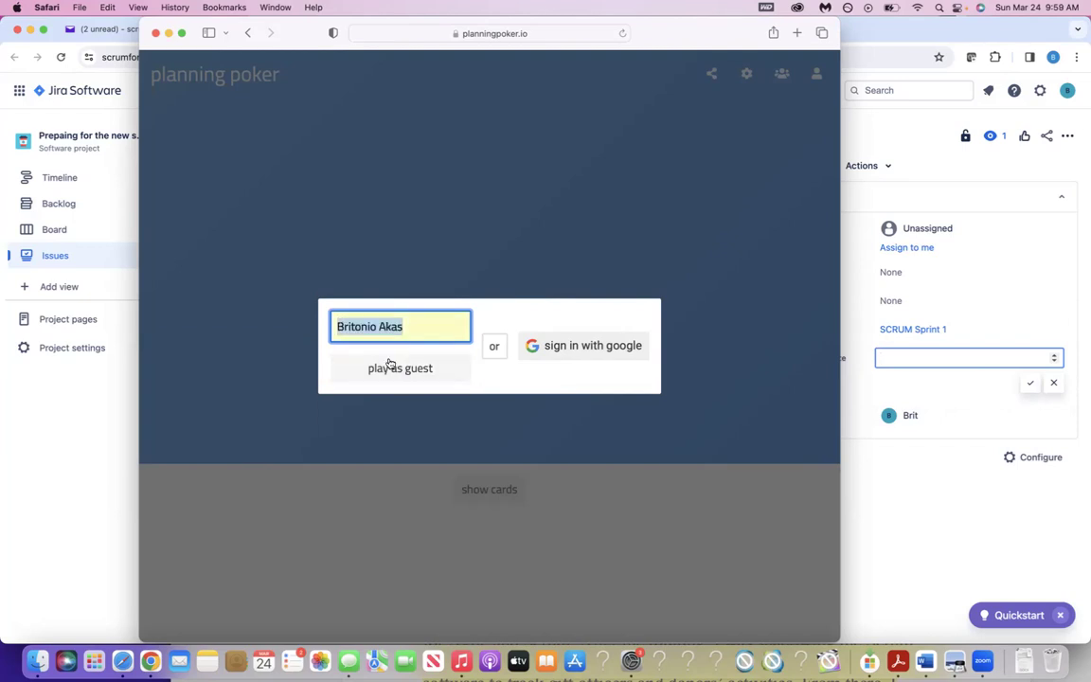
key(BackSpace)
text(B)
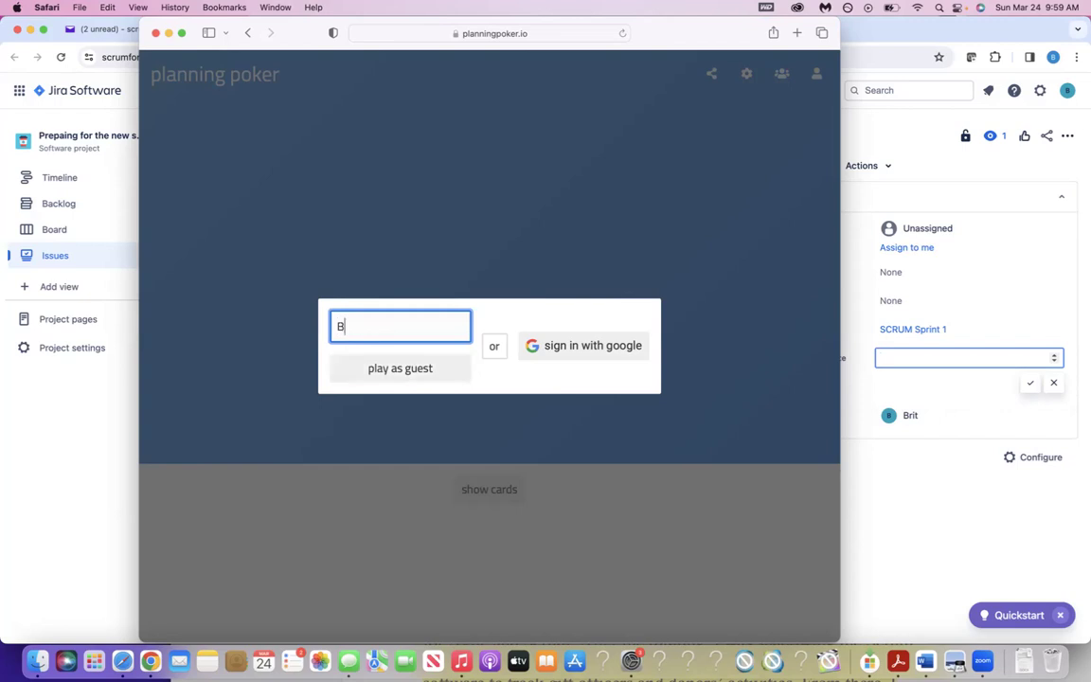
click(390, 368)
key(BackSpace)
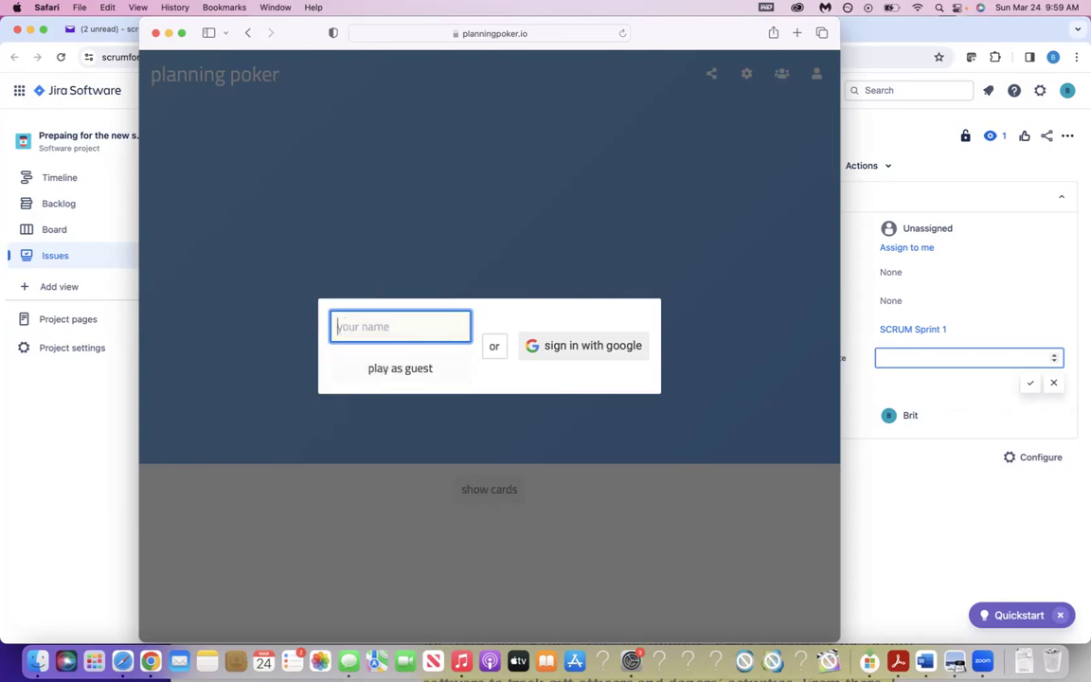
text(B)
click(343, 223)
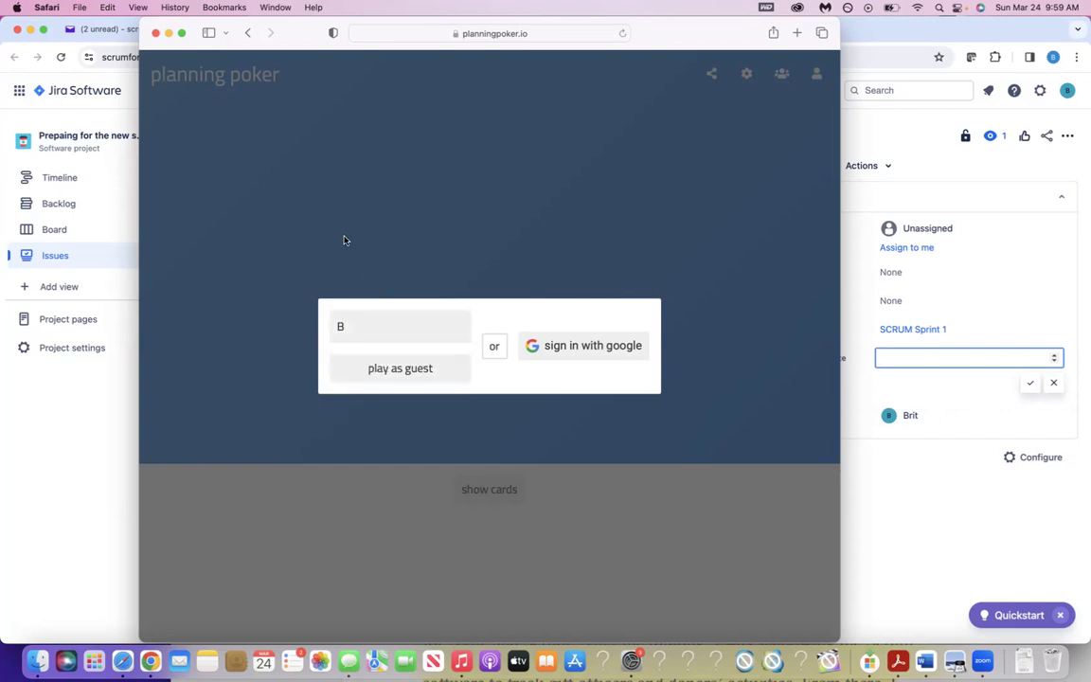
click(390, 373)
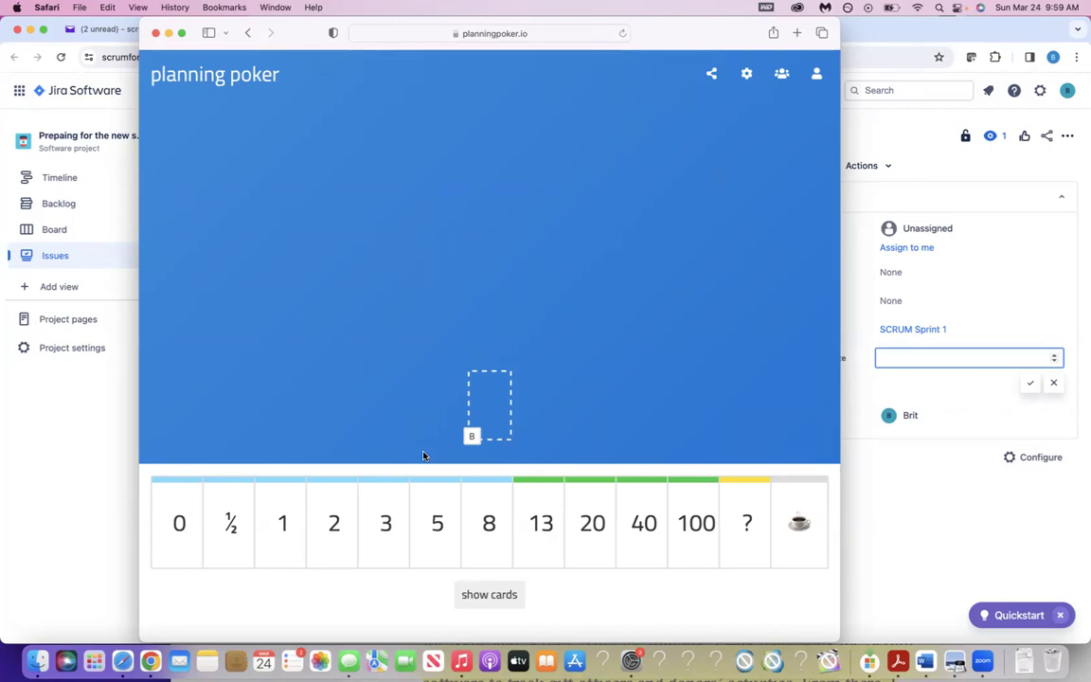
Change the game settings deck to standard Fibonacci, with cards 0, 1, 2, 3, 5, 8 up to 89.
click(747, 75)
click(748, 78)
click(782, 77)
click(782, 76)
click(746, 79)
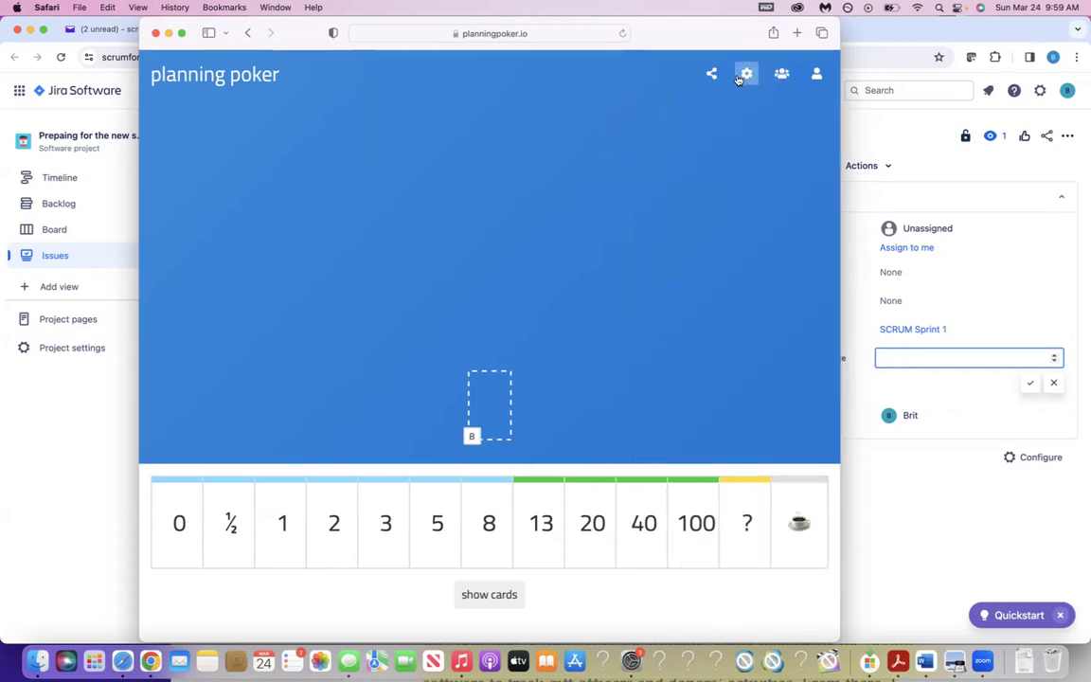
scroll(731, 367, down, 2)
scroll(730, 367, down, 3)
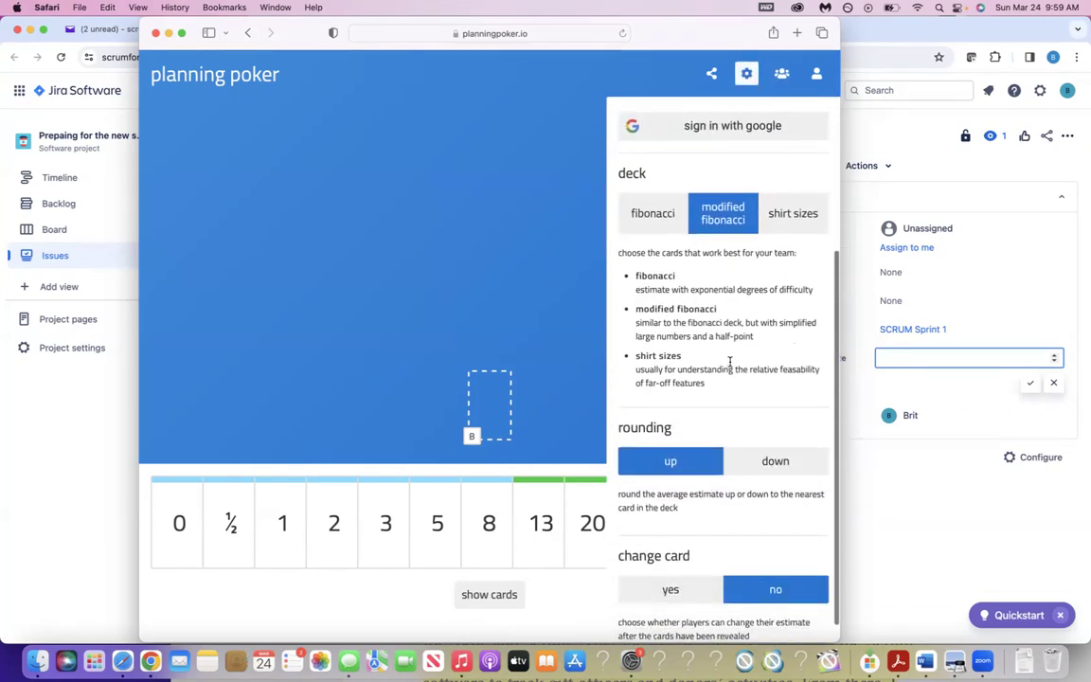
click(779, 217)
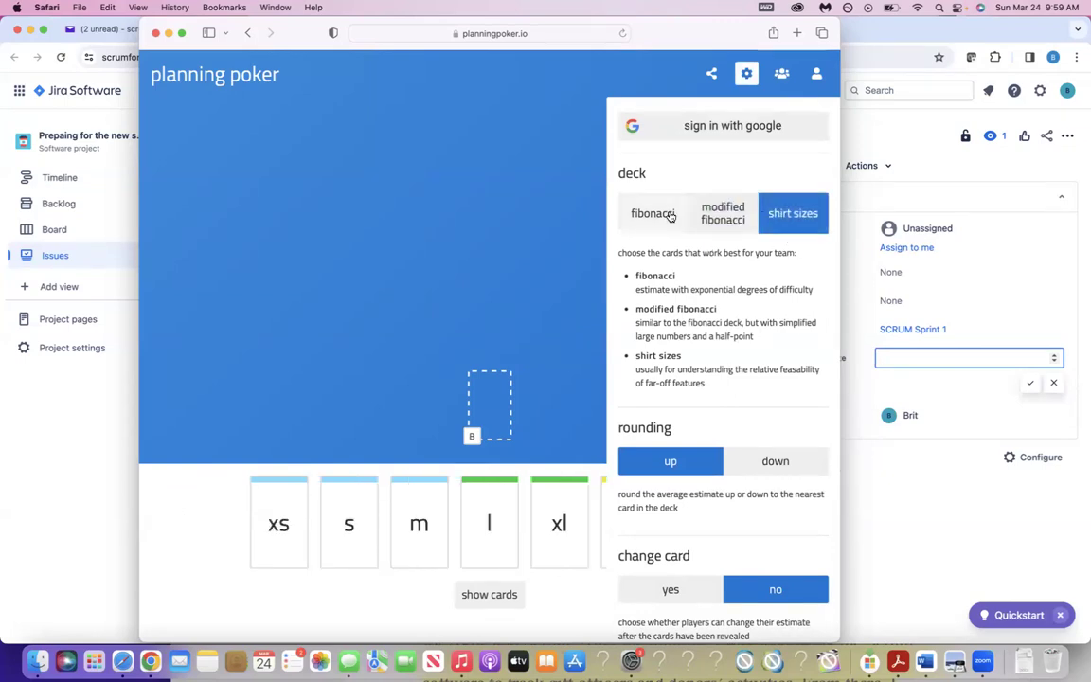
click(717, 220)
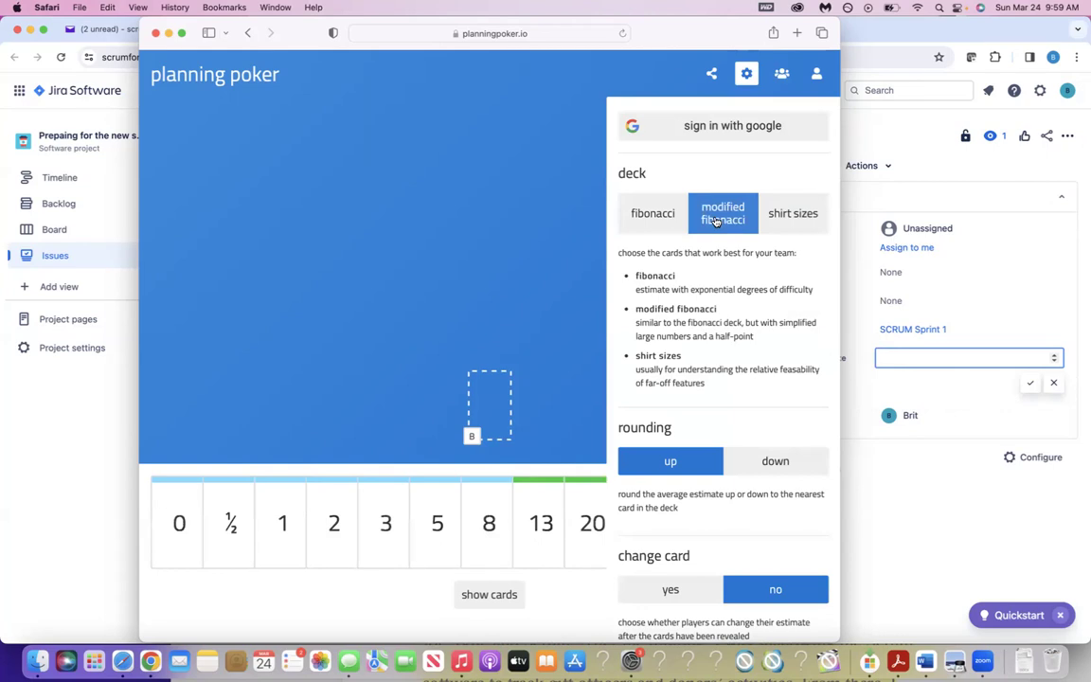
click(674, 219)
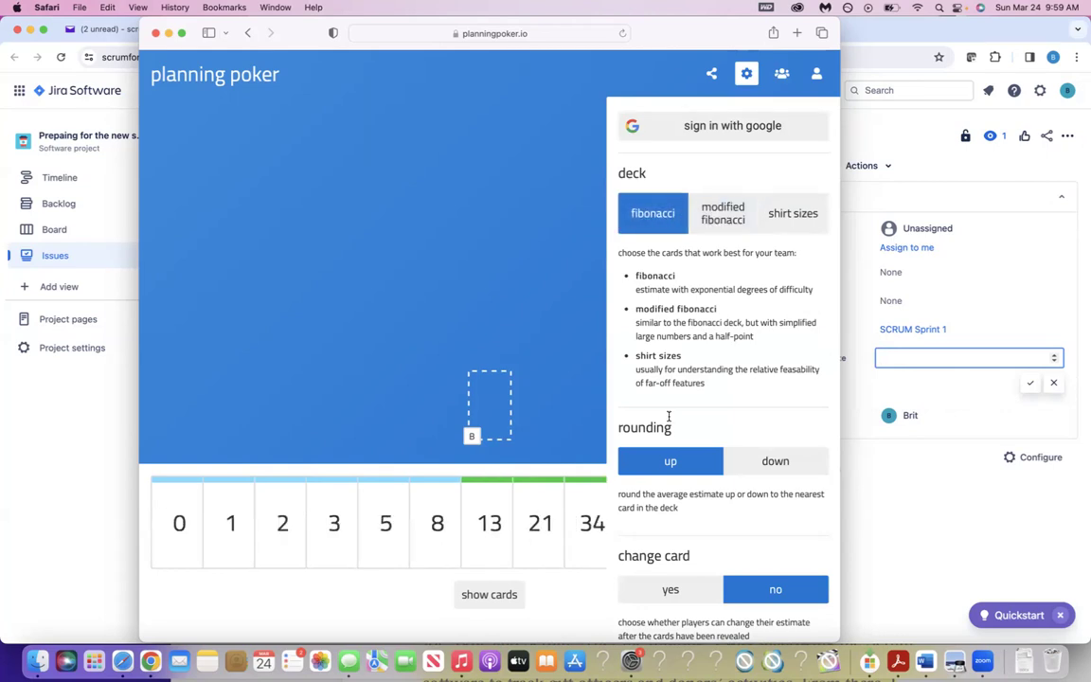
click(511, 244)
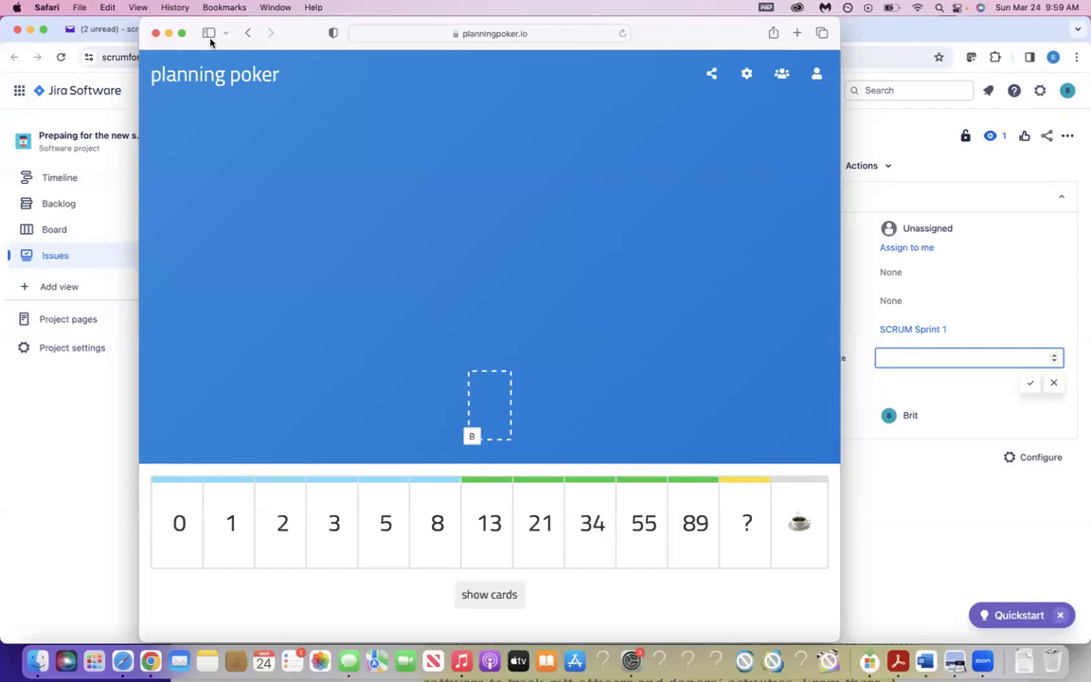
Open a new Safari window with planningpoker.io and load the game page in a new tab.
click(138, 25)
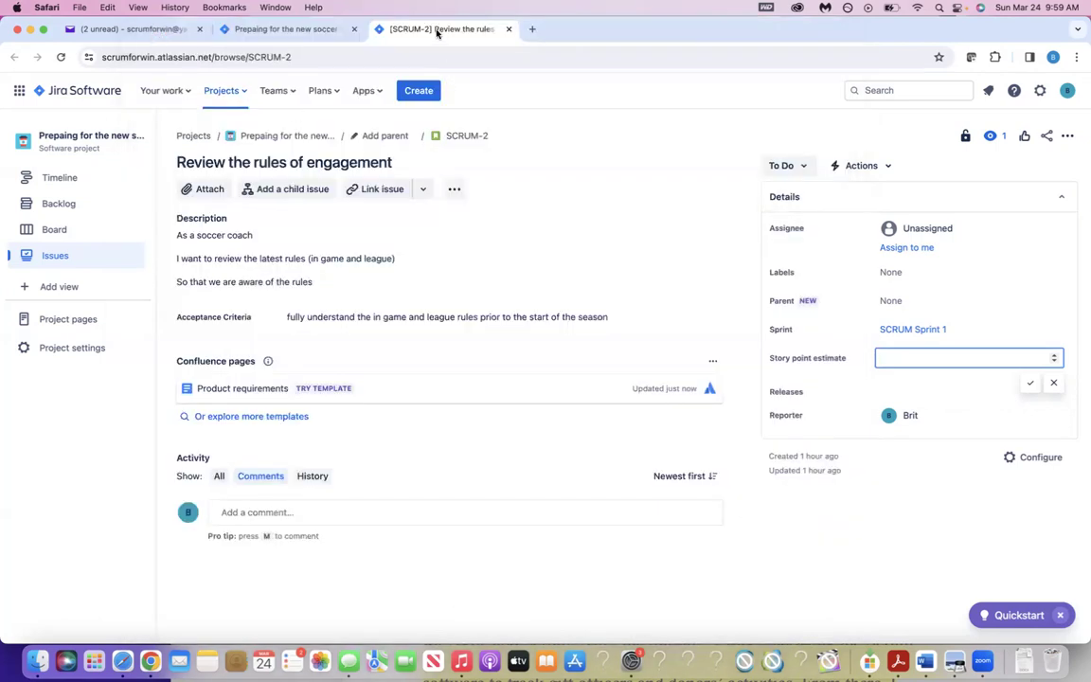
key(super+shift+t)
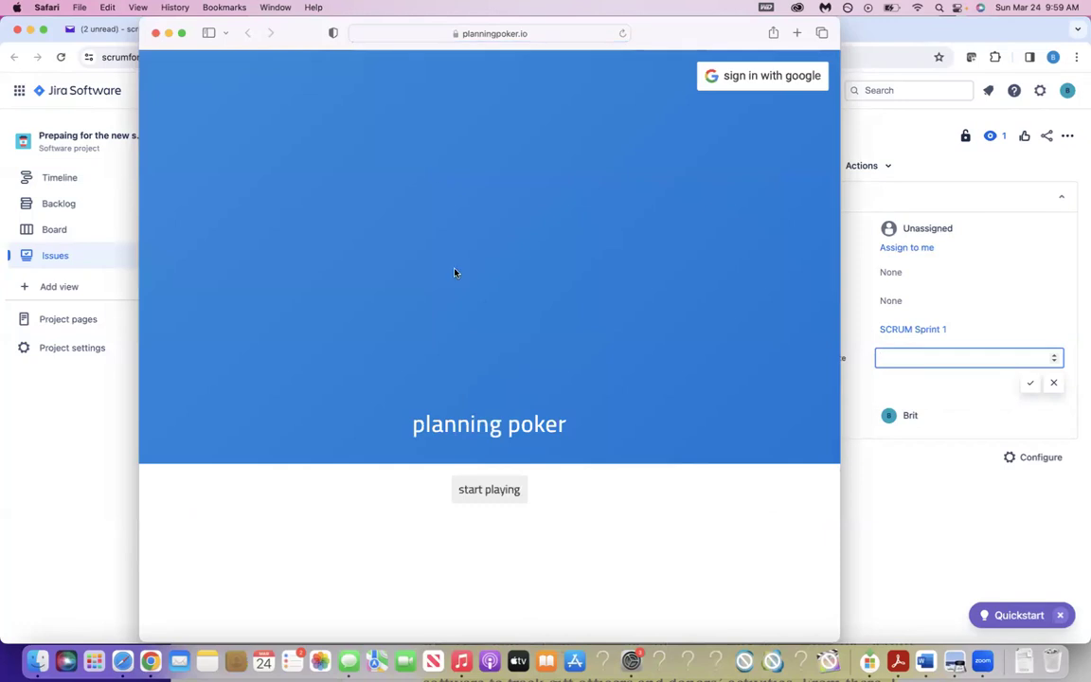
click(210, 10)
click(175, 24)
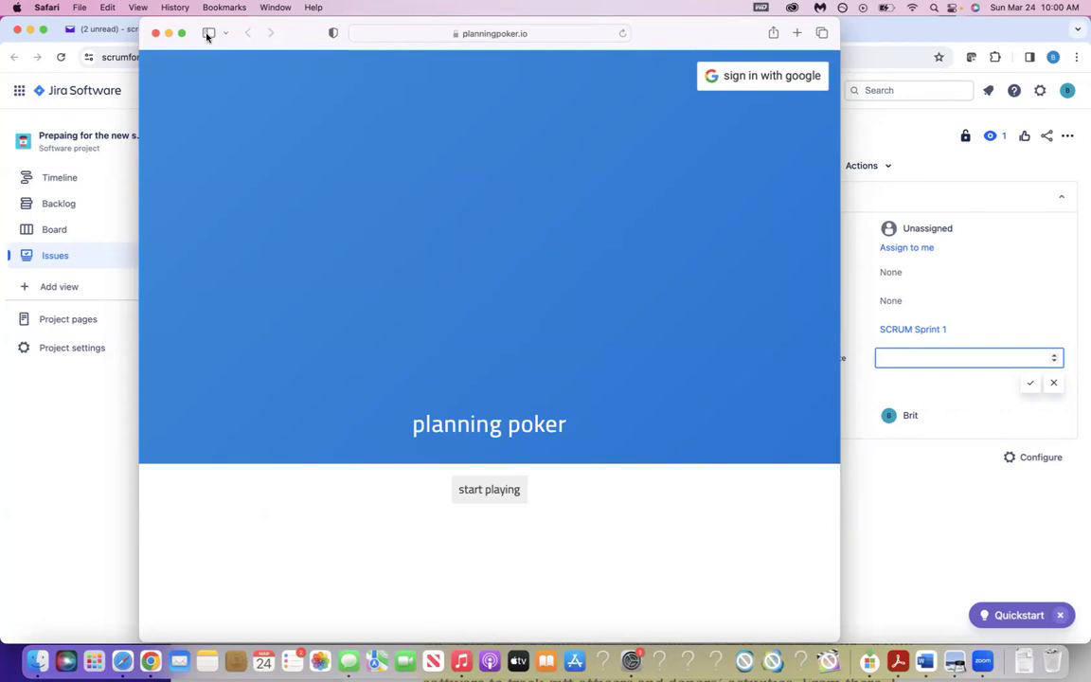
click(505, 233)
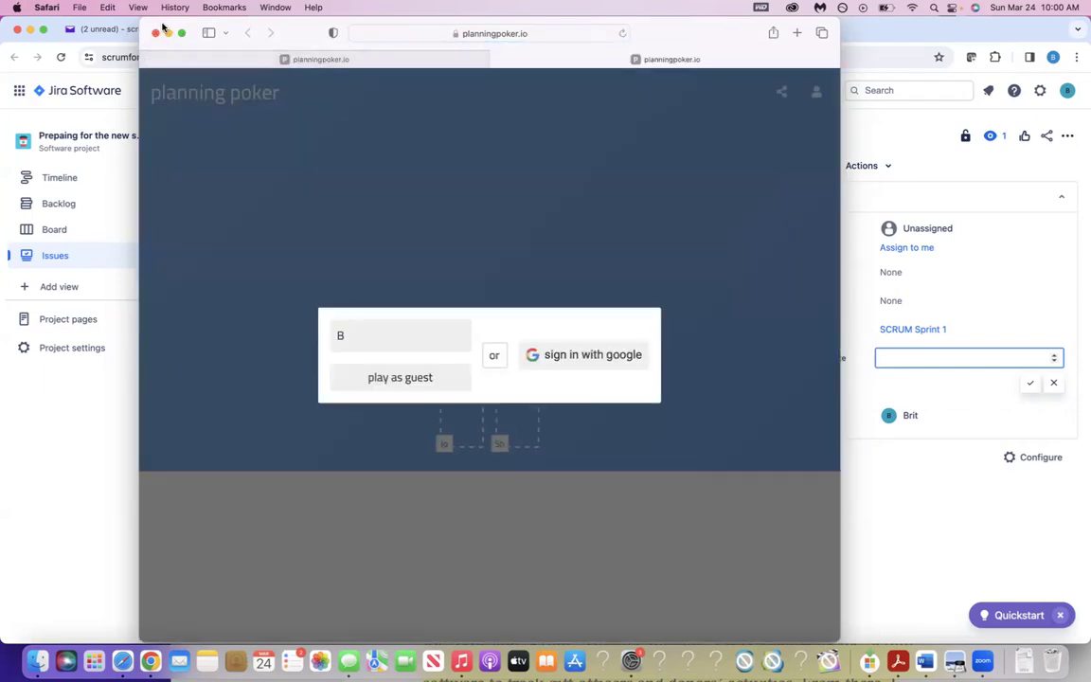
Put the game window in full screen and join the table as guest B.
drag(150, 25, 110, 26)
click(129, 33)
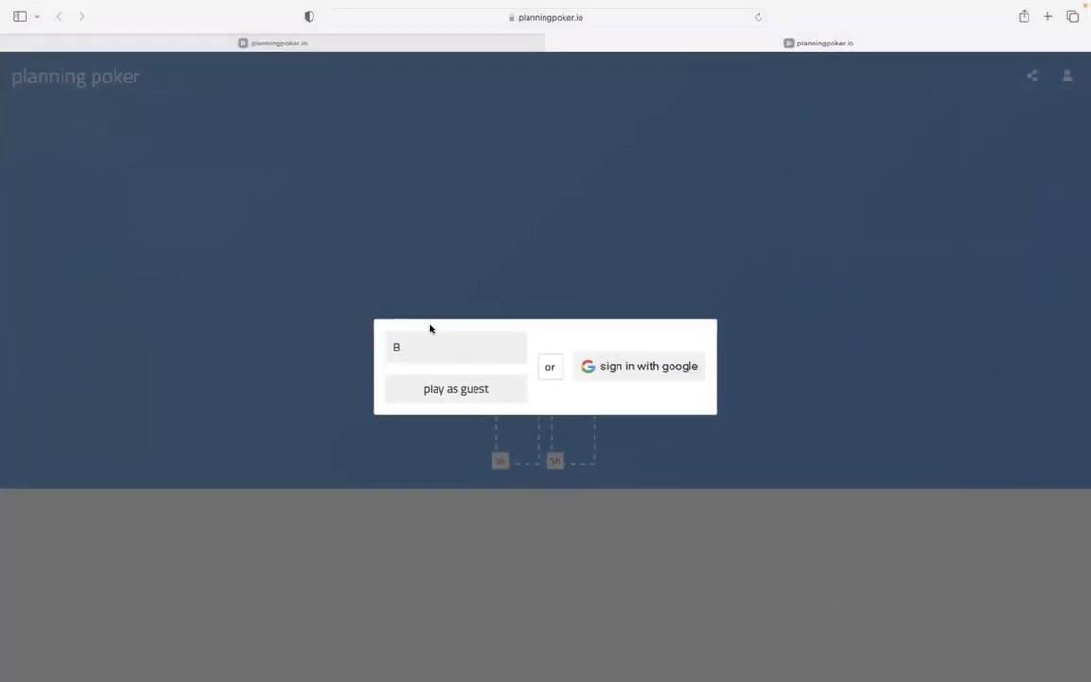
click(466, 389)
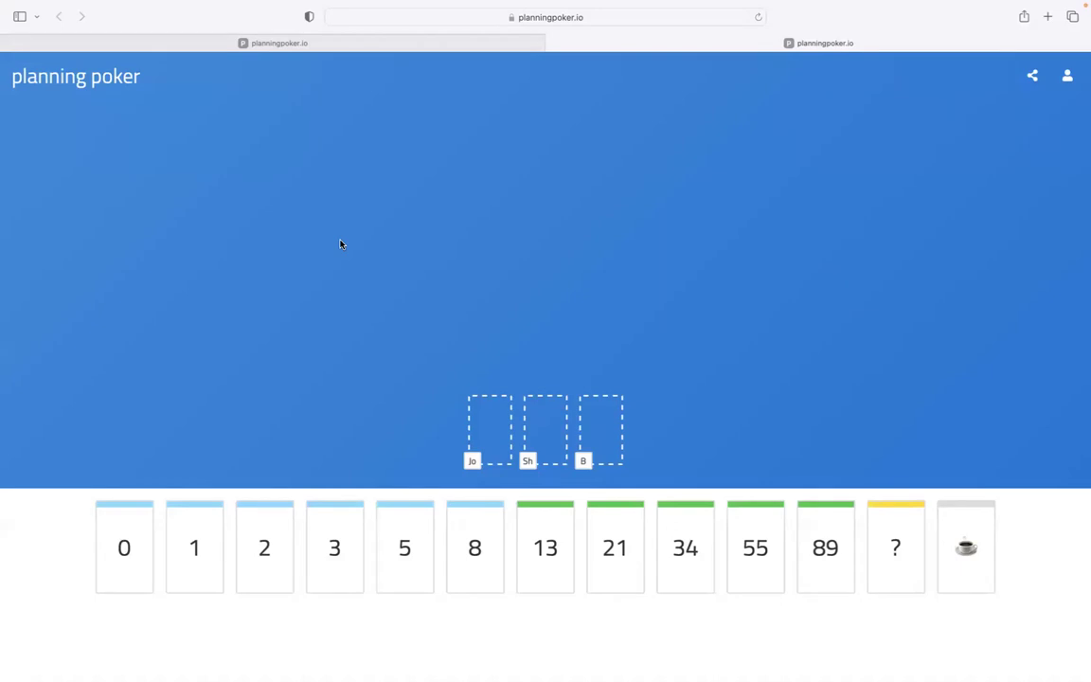
mouse_move(153, 5)
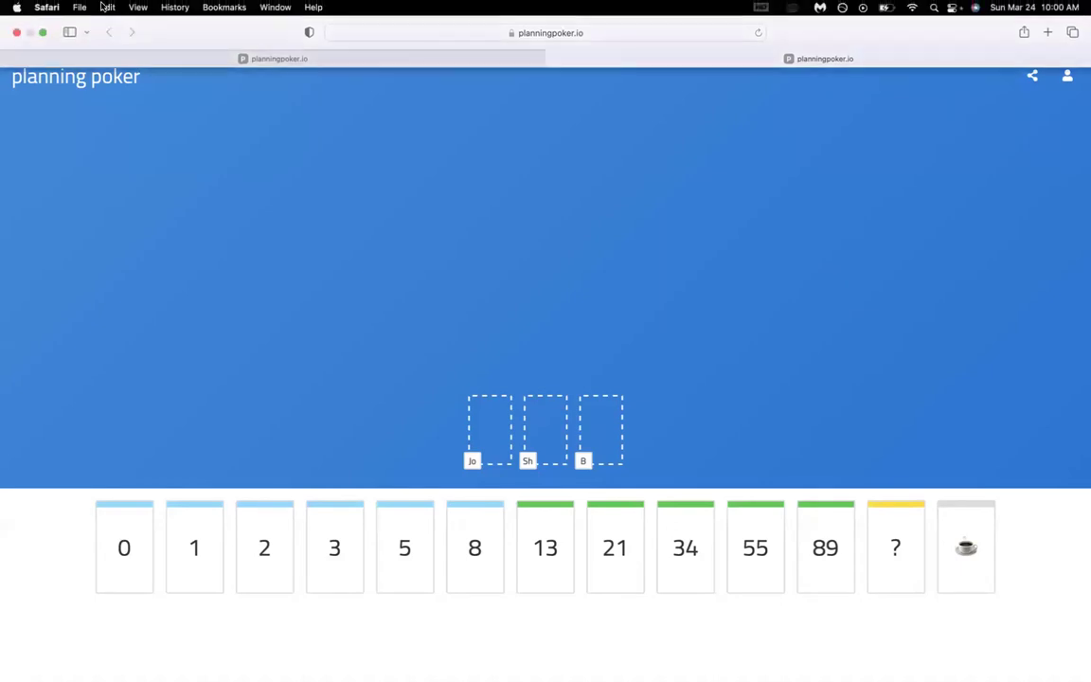
click(44, 31)
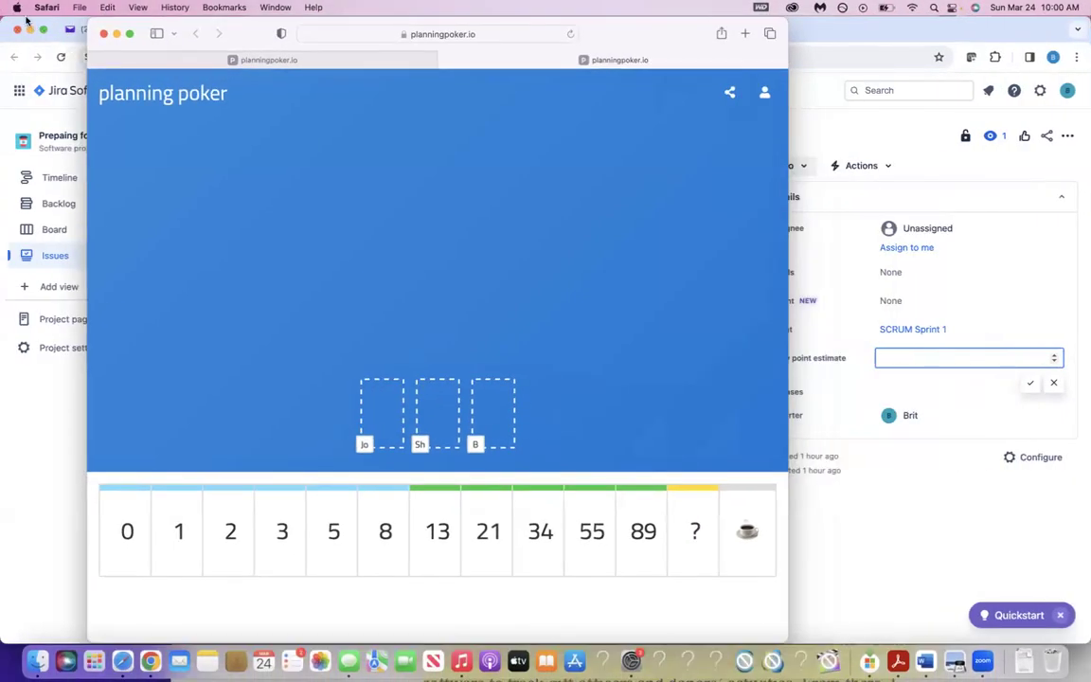
click(130, 35)
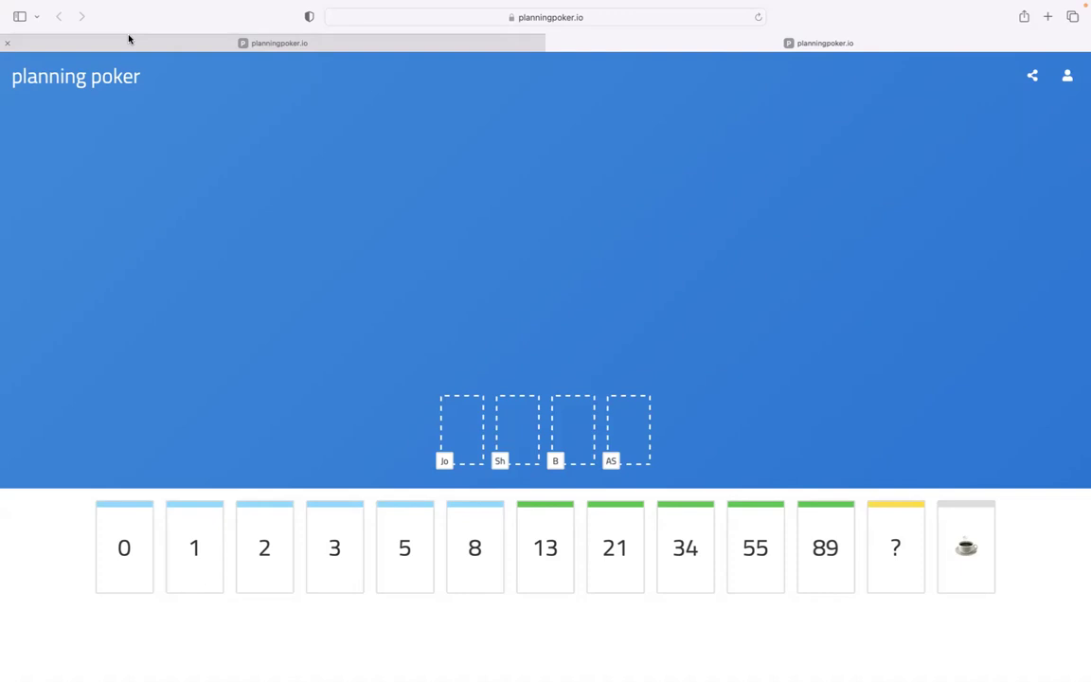
click(42, 33)
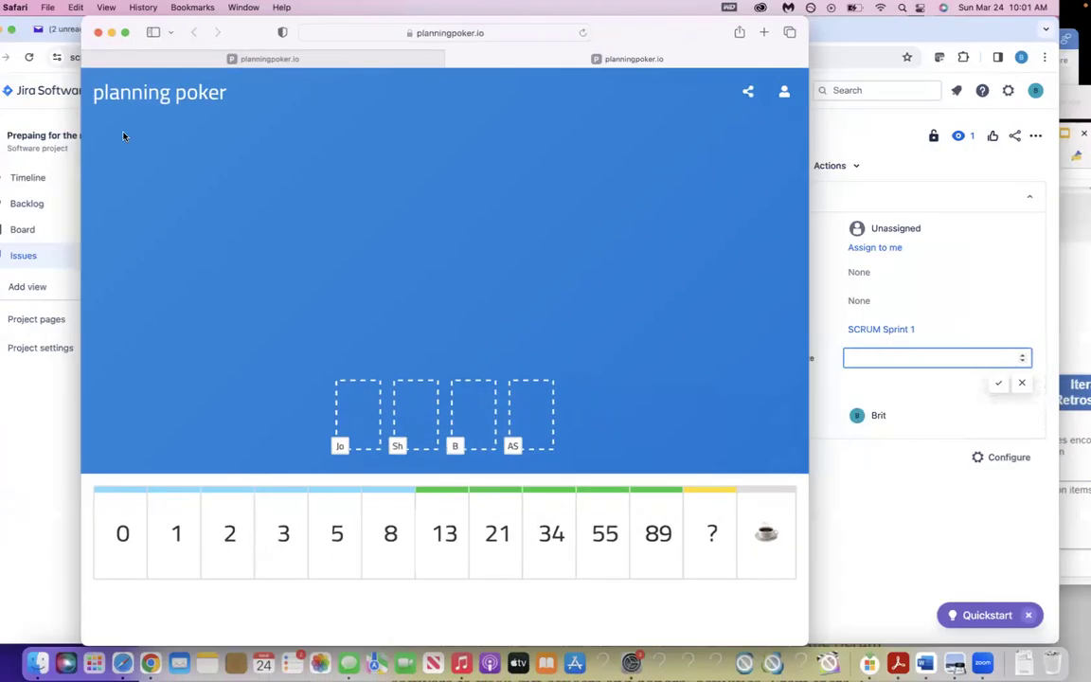
Bring the SCRUM-2 issue forward and cancel the story point edit, leaving it None.
click(880, 32)
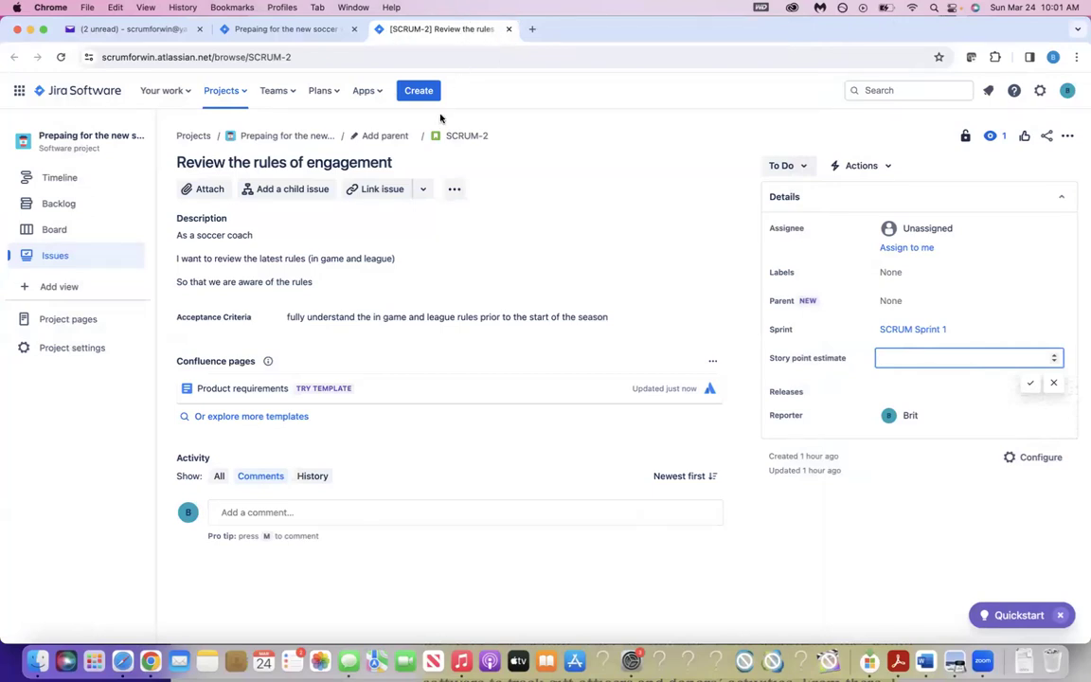
key(F11)
drag(573, 109, 534, 6)
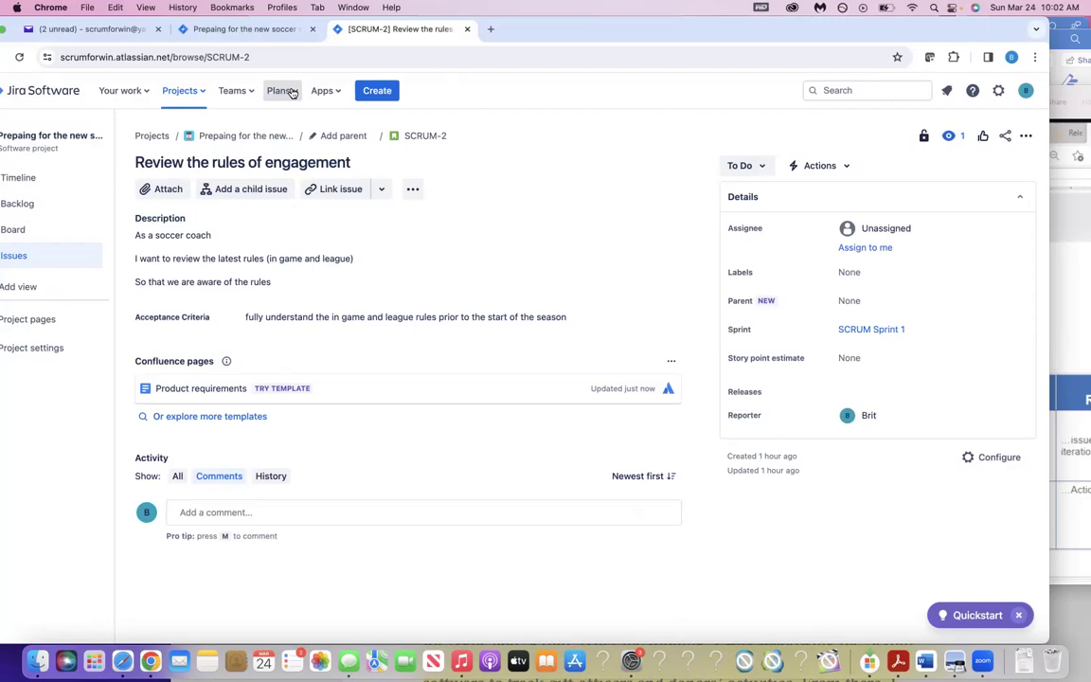
Bring the planningpoker.io game window back to the front from the Dock.
right_click(139, 655)
right_click(120, 660)
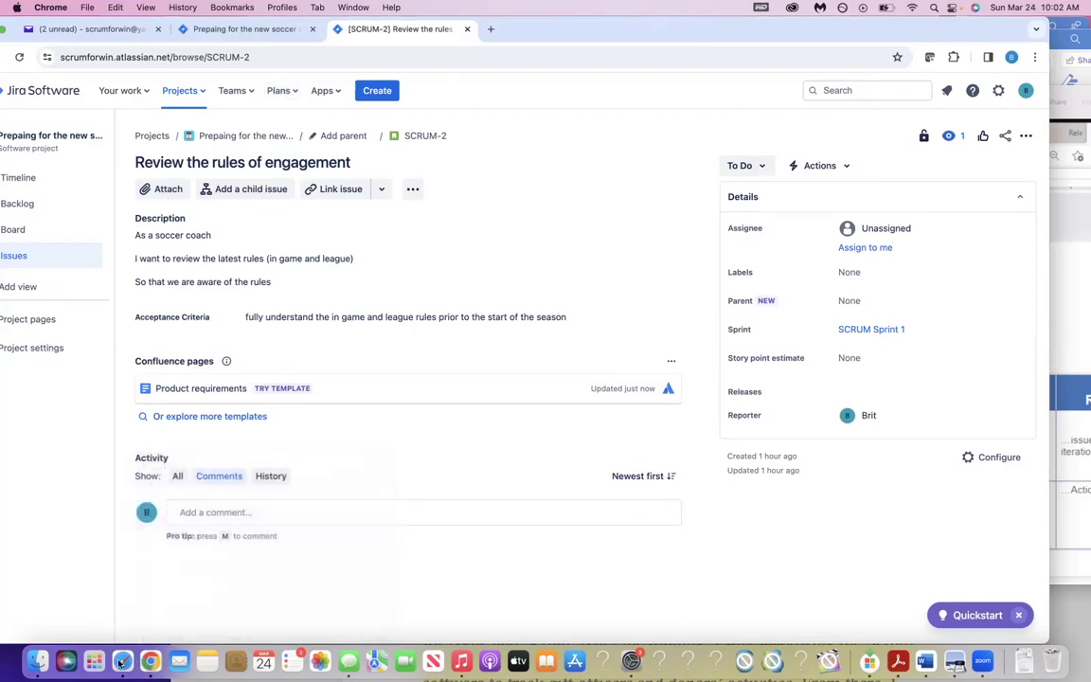
right_click(120, 659)
click(151, 513)
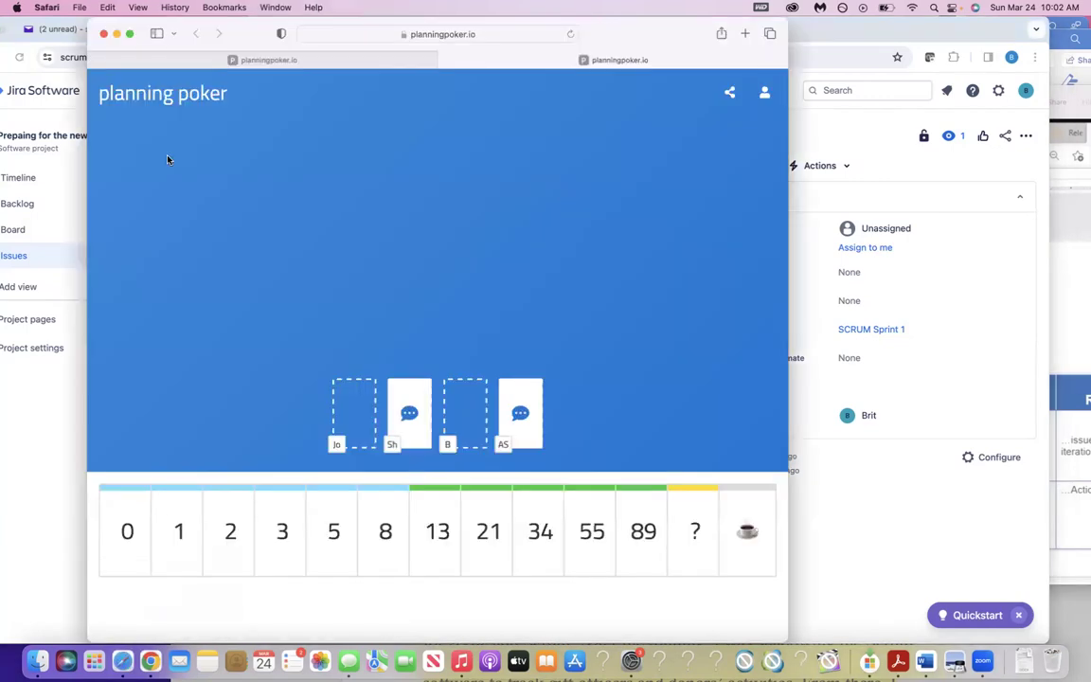
Make the game window full screen and watch the votes of 3 and 5 reveal, with a result of 5.
click(130, 34)
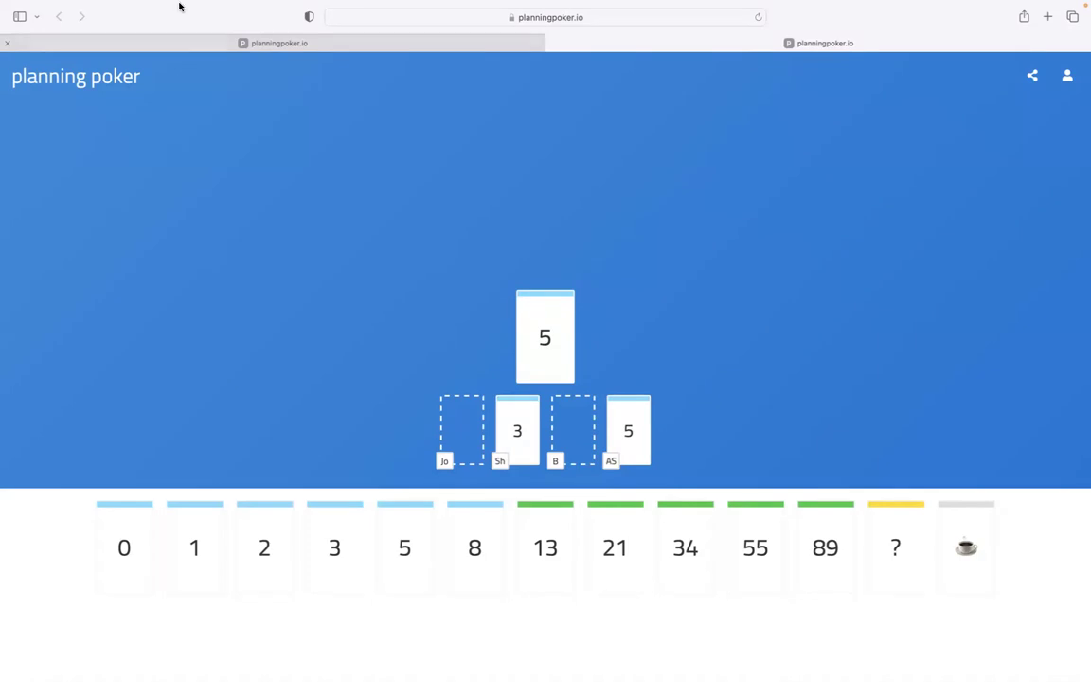
mouse_move(178, 3)
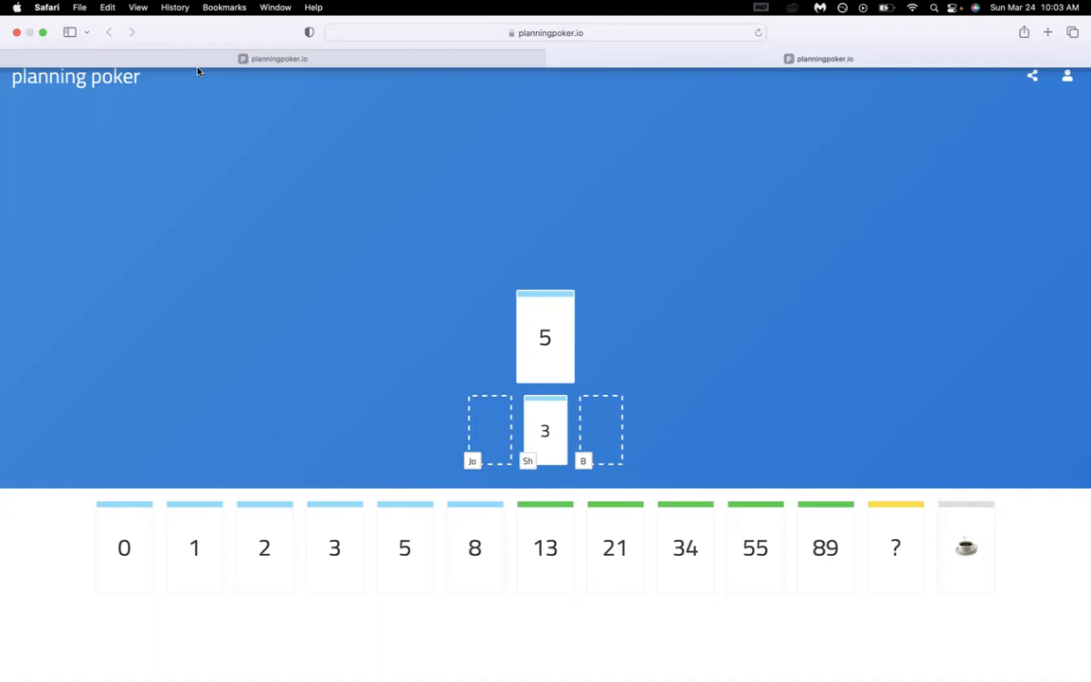
mouse_move(347, 661)
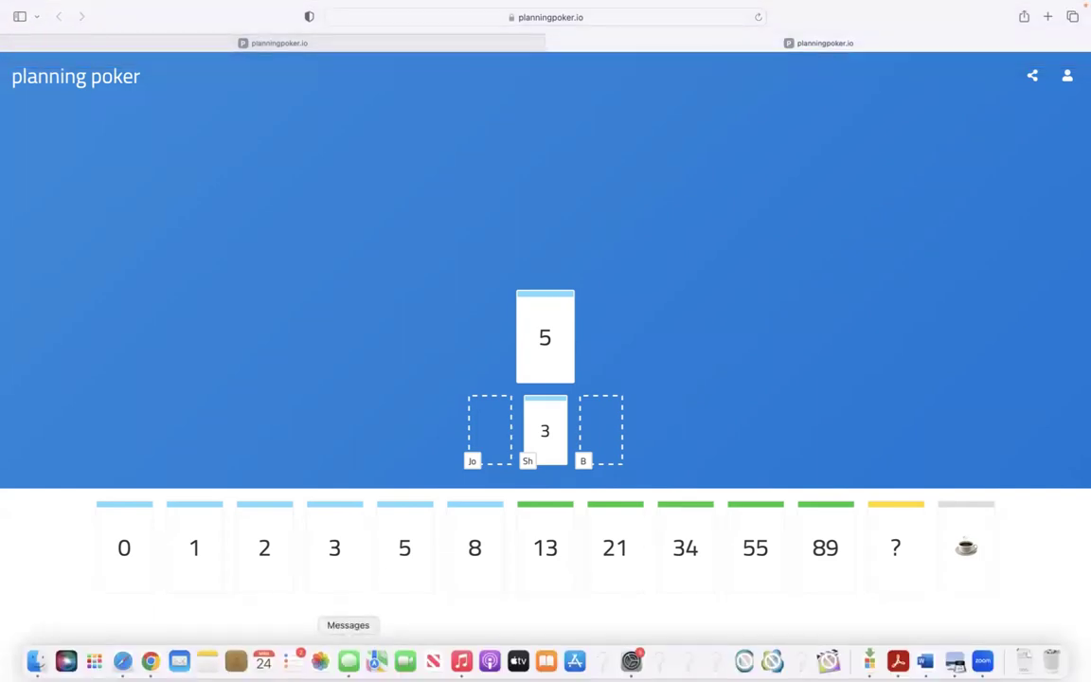
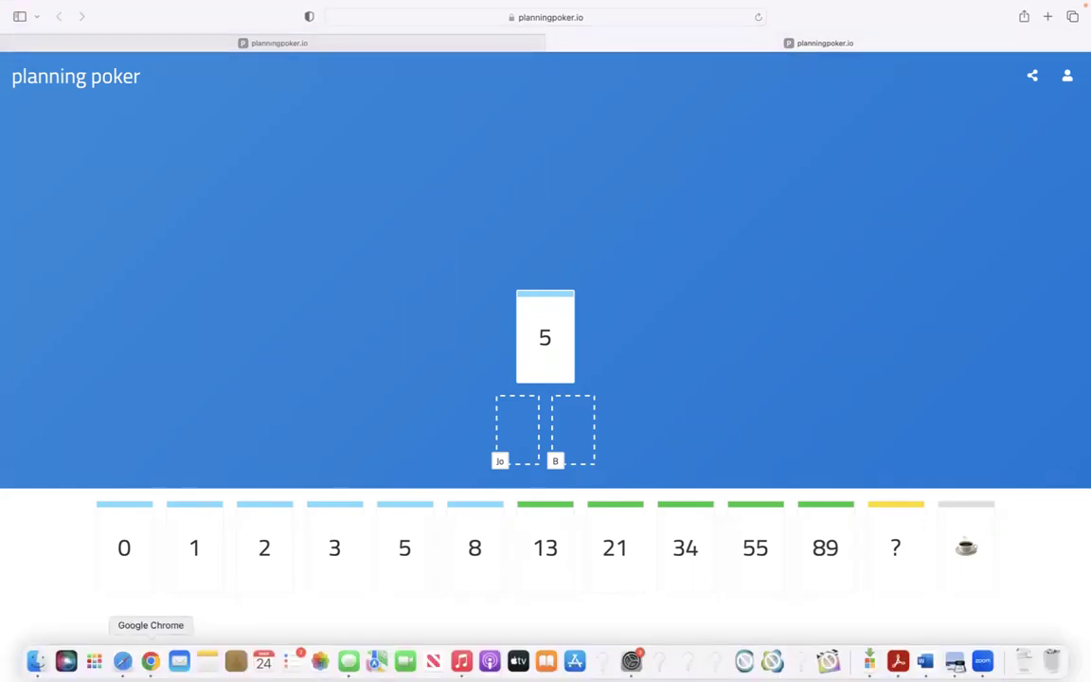
Give Review the rules of engagement a story point estimate of 8, then go to the backlog.
click(150, 661)
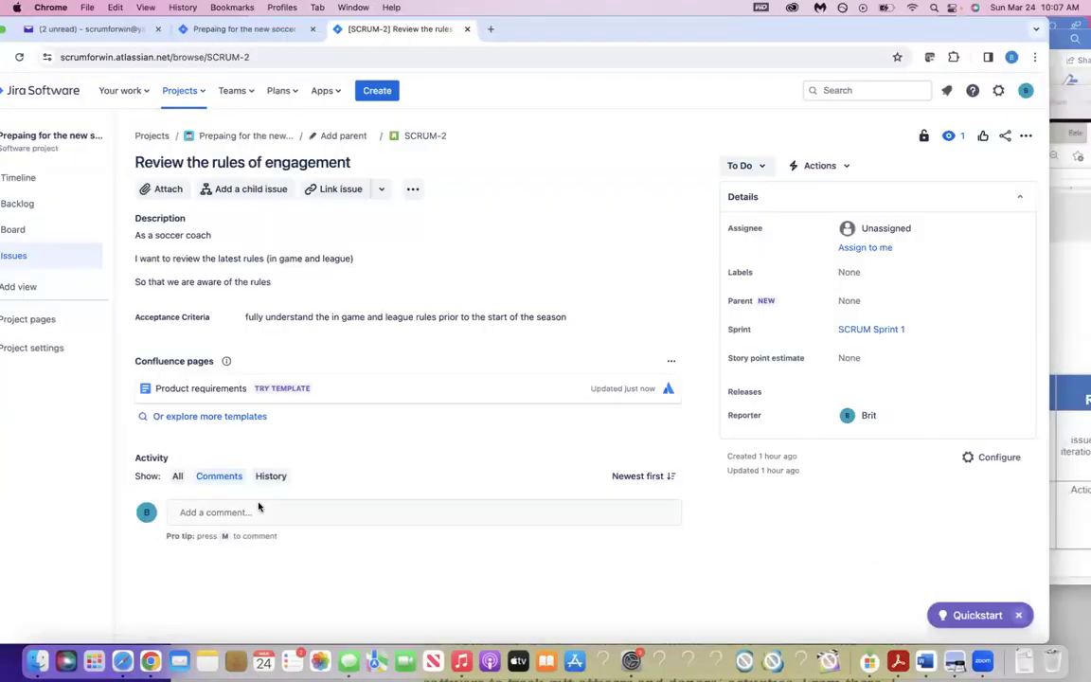
click(854, 358)
text(8)
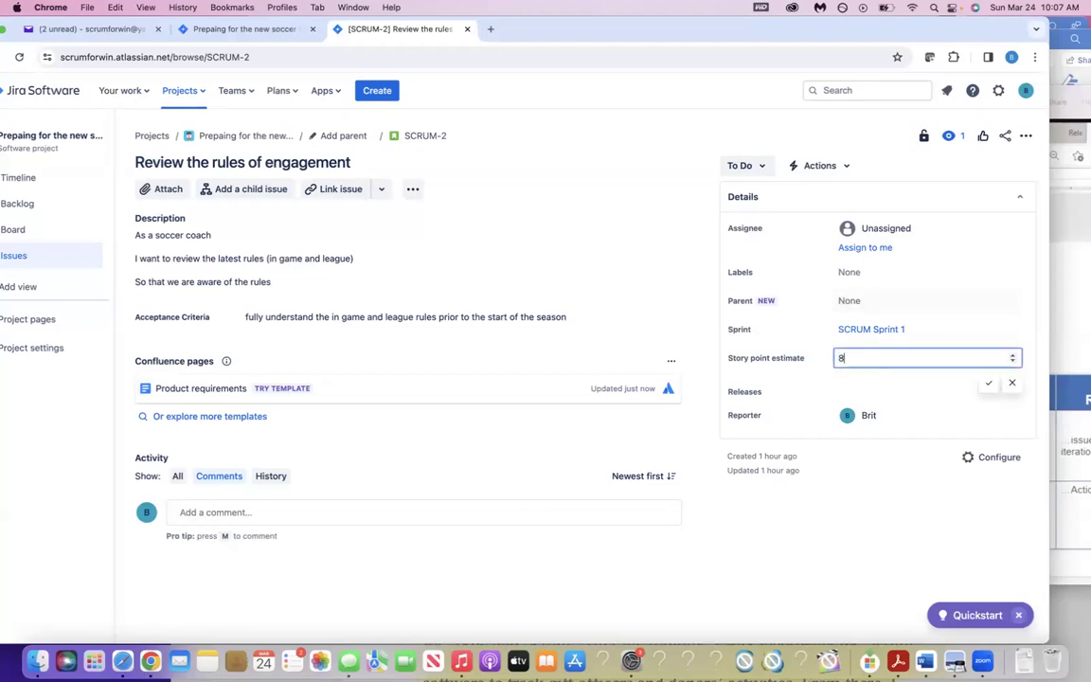
click(987, 382)
drag(867, 41, 947, 37)
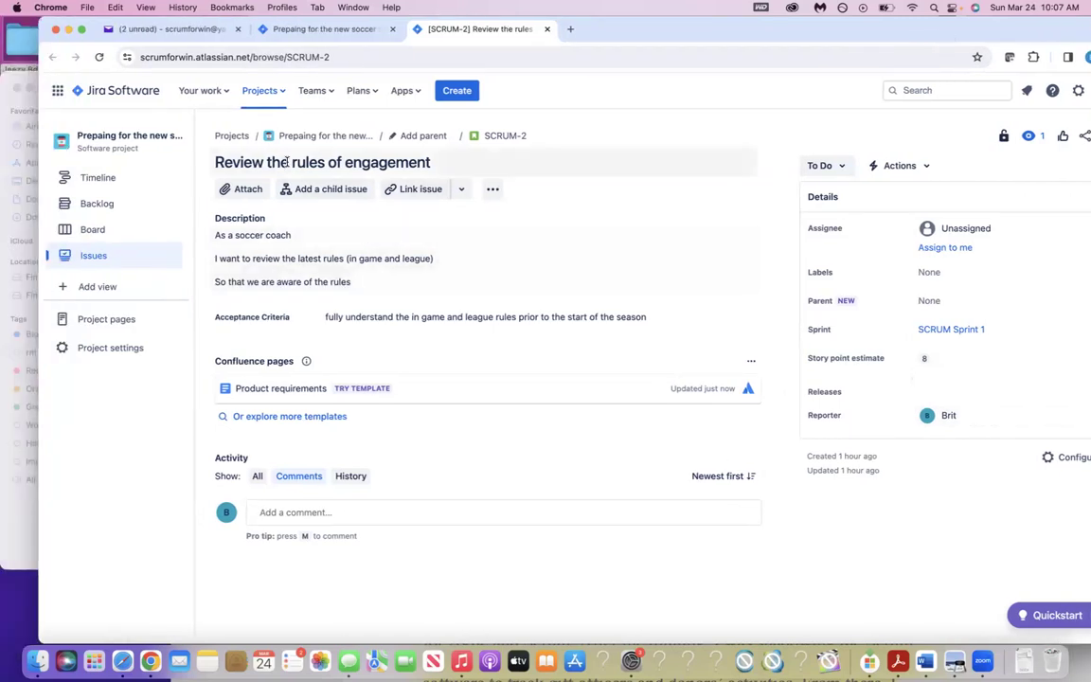
click(93, 205)
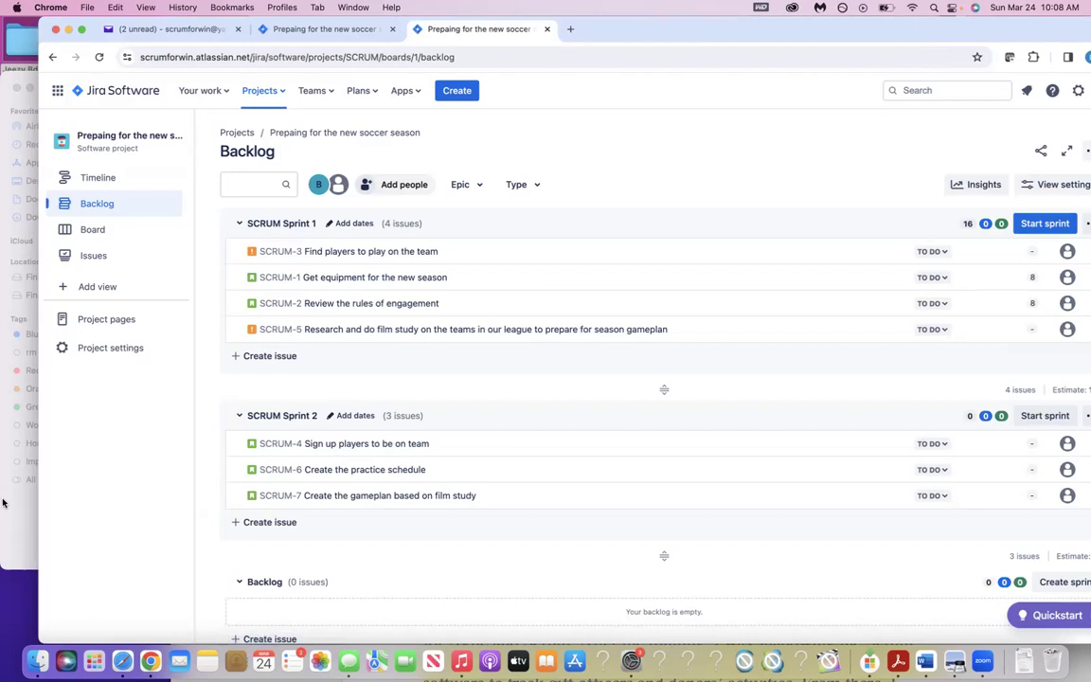
Open SCRUM-4 'Sign up players to be on team' from the backlog in a new tab and switch to it.
click(323, 444)
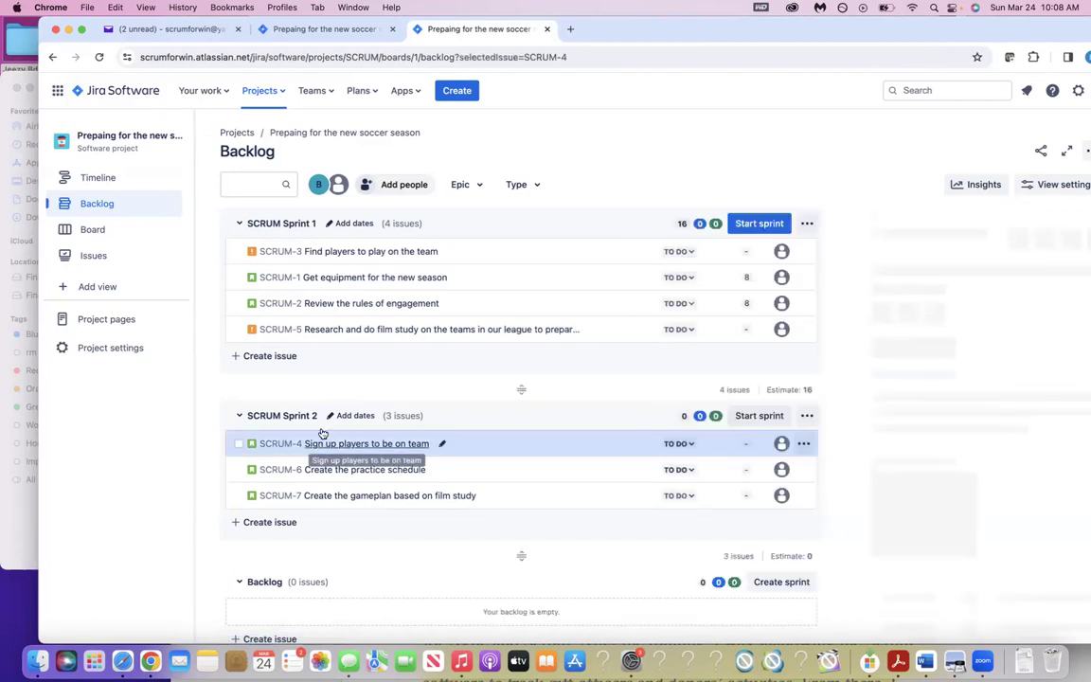
right_click(890, 228)
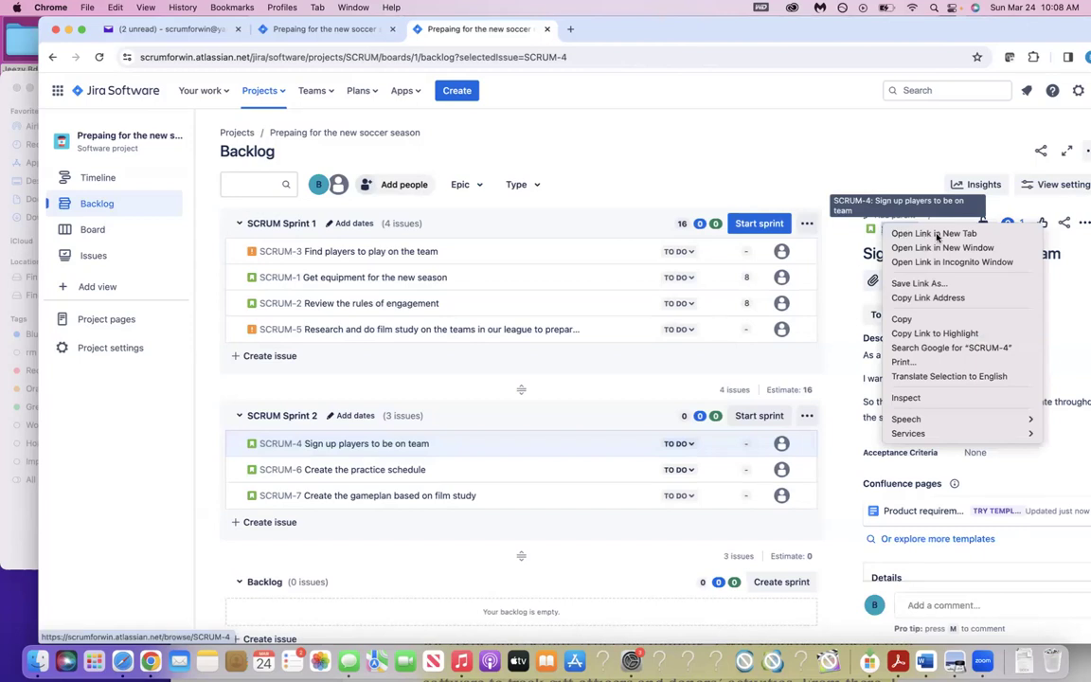
click(928, 233)
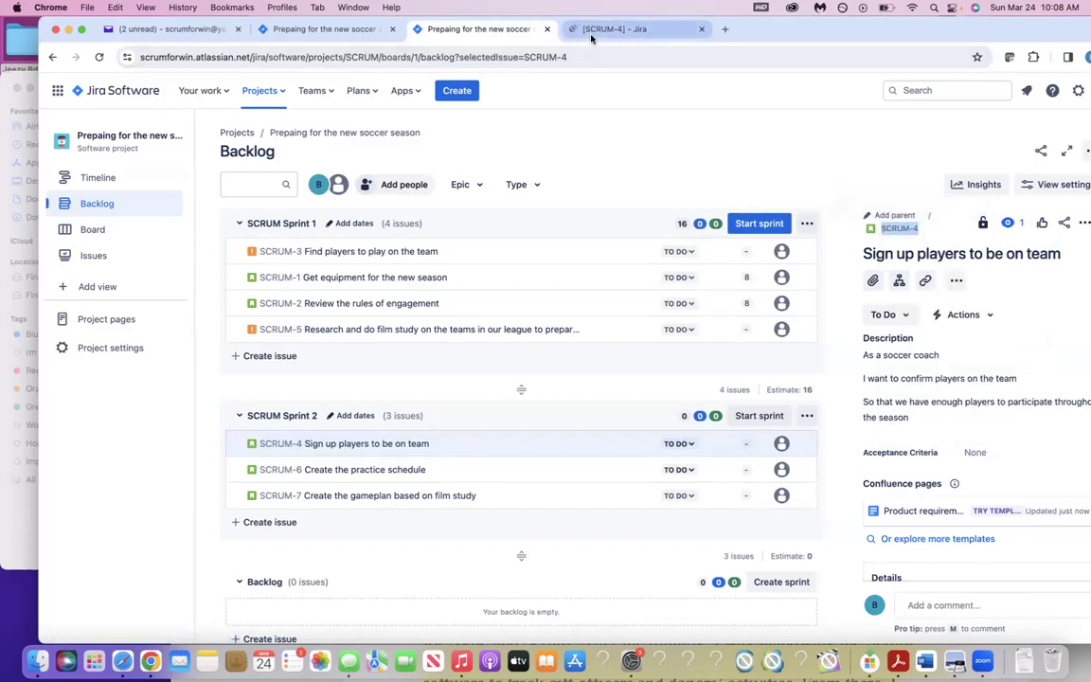
click(587, 32)
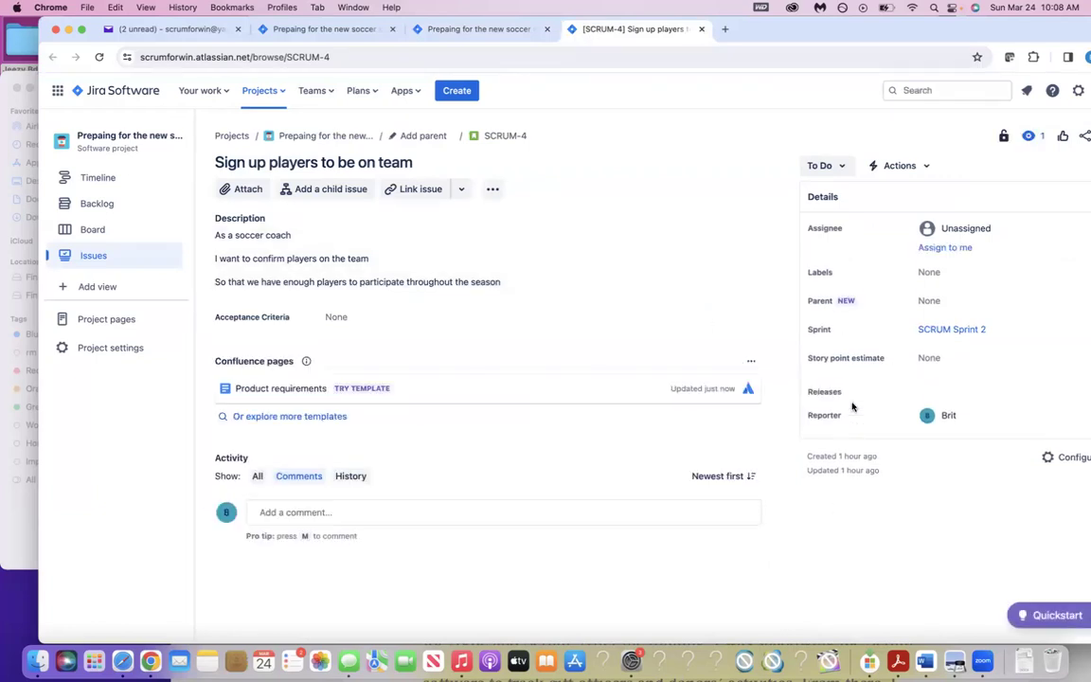
Leave SCRUM-4's story points unset and open its blank Acceptance Criteria field for editing.
click(928, 356)
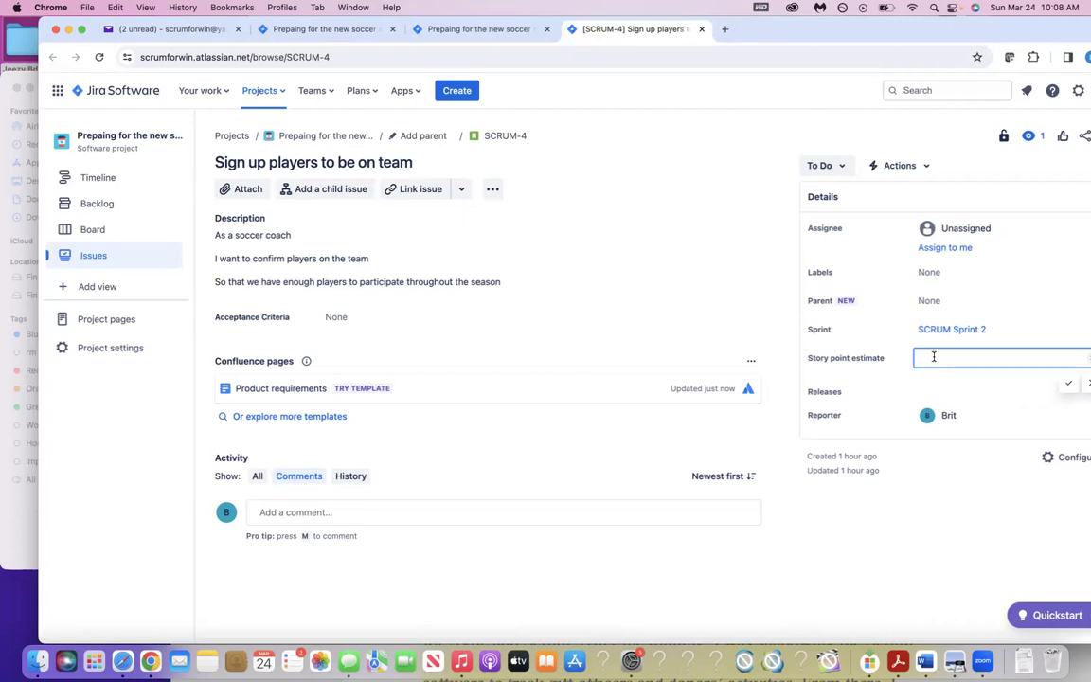
click(331, 316)
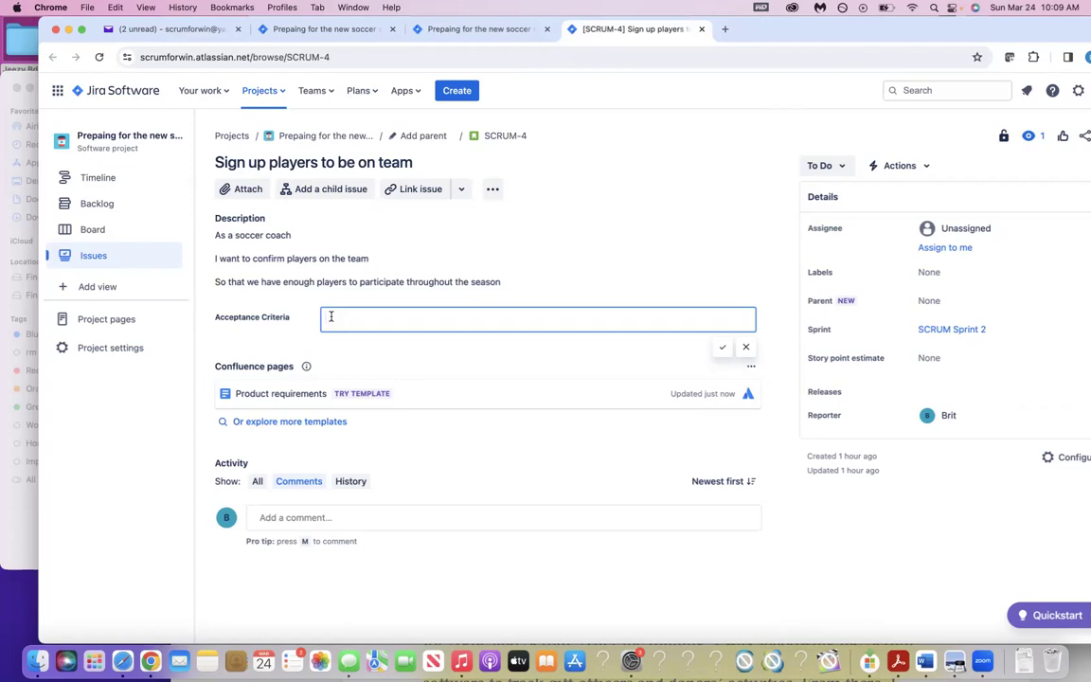
Write 'quantity of kids (17),' as the first acceptance criterion, fixing the spelling of quantity.
text(quanity)
key(BackSpace)
key(BackSpace)
key(BackSpace)
text(ity)
right_click(338, 321)
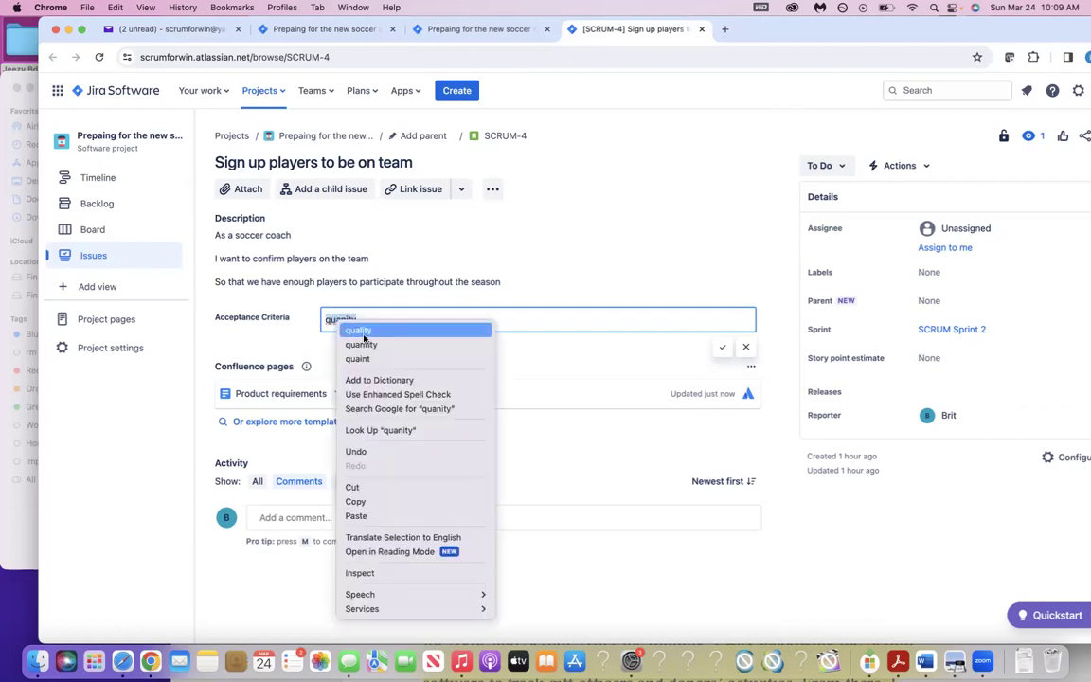
click(361, 345)
text(of kids,)
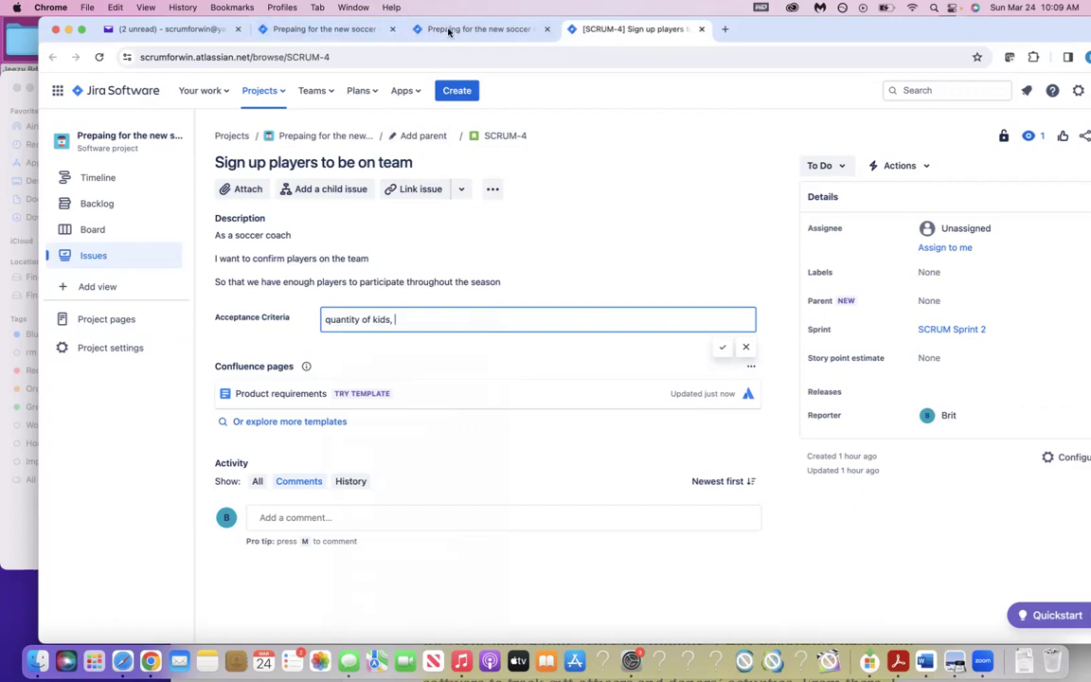
key(Left)
key(Left)
text((17))
key(Right)
key(Right)
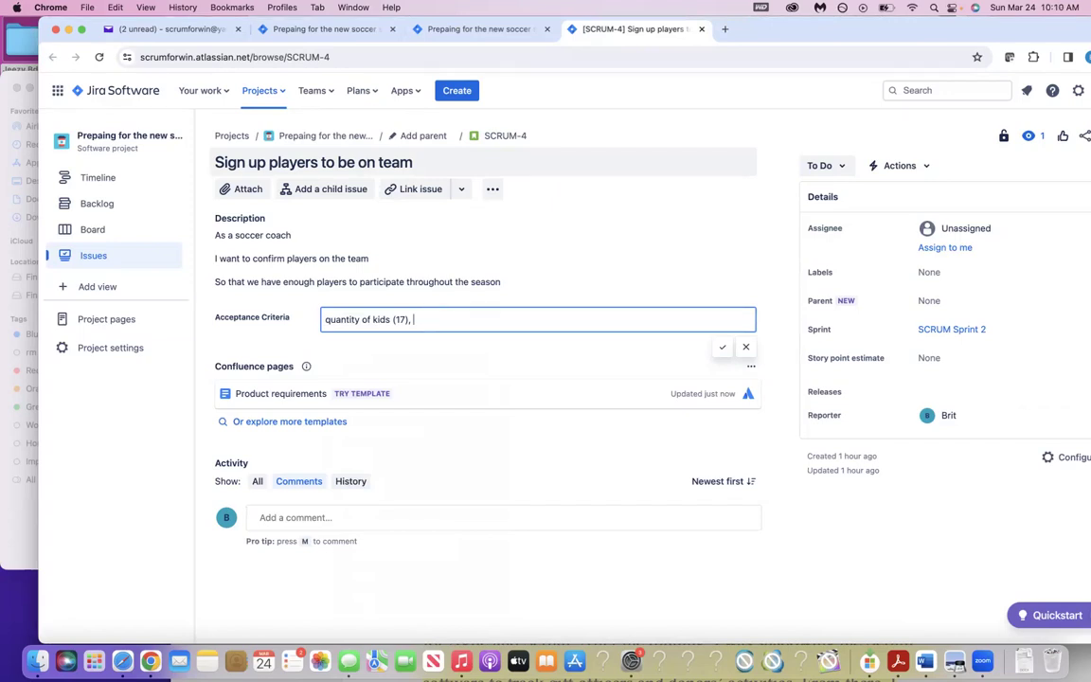
Add 'confirm registration is complete, payment has been accepted', correcting the spelling of registration.
text(confirm reg)
text(isteration )
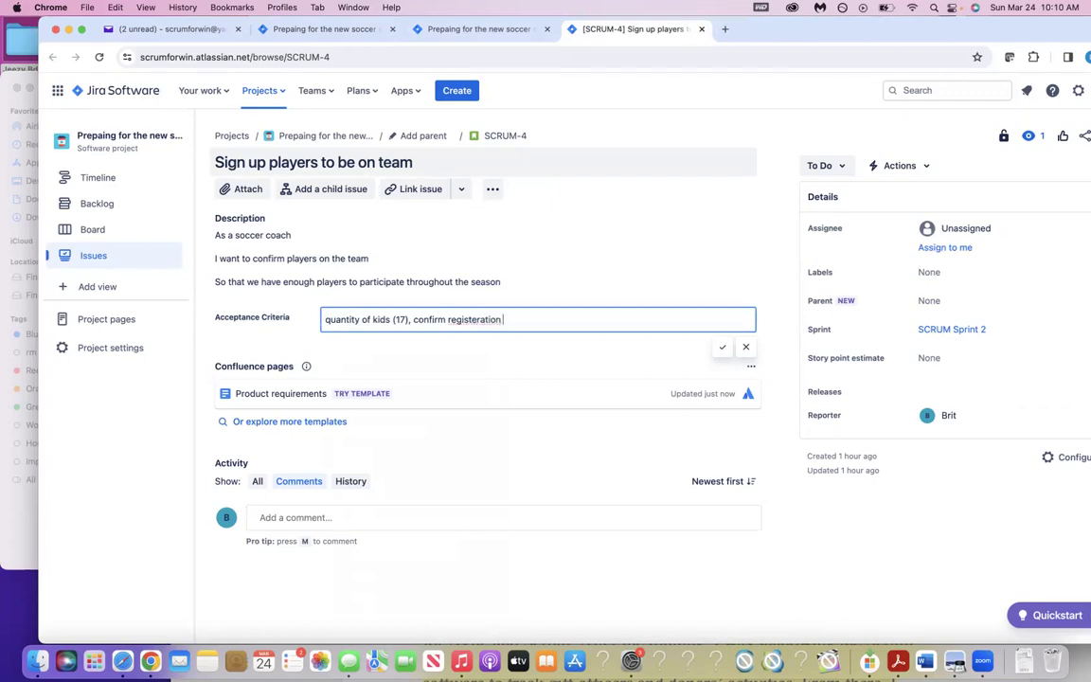
text(is complete.)
key(BackSpace)
text(, payemen)
key(BackSpace)
key(BackSpace)
key(BackSpace)
key(BackSpace)
text(ment has been)
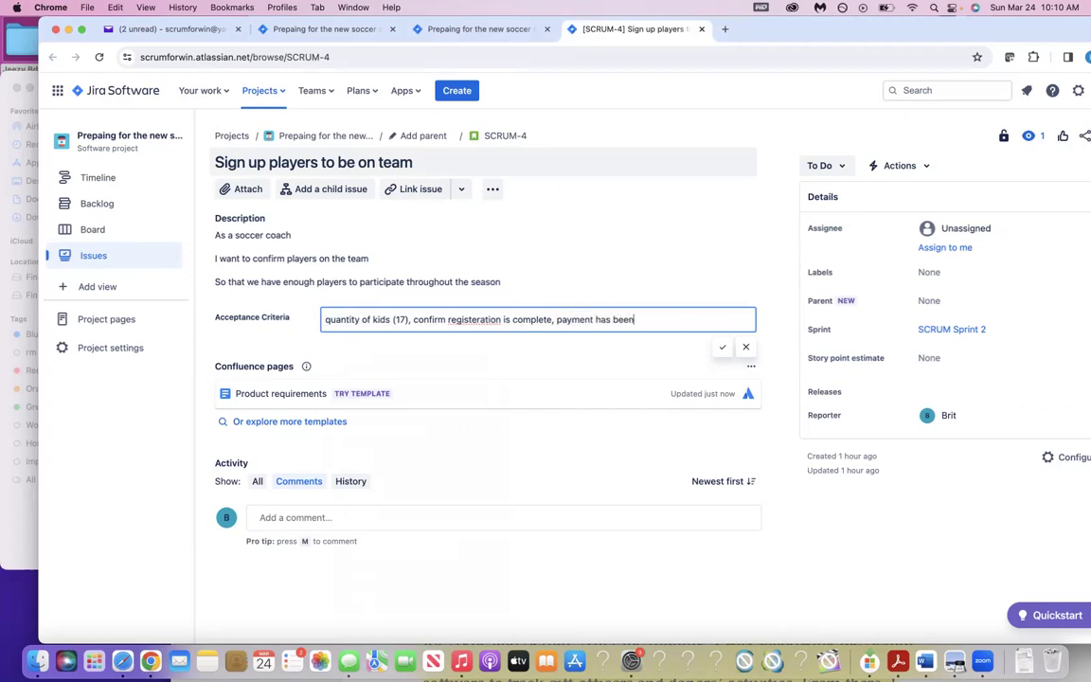
text( accepted.)
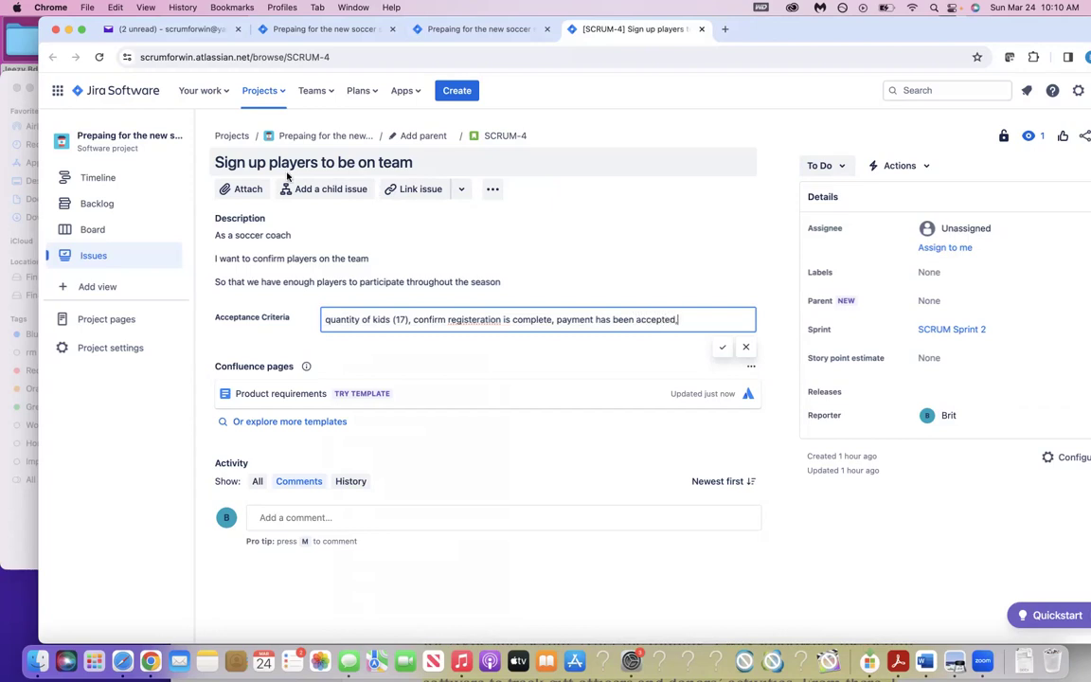
right_click(471, 322)
click(502, 326)
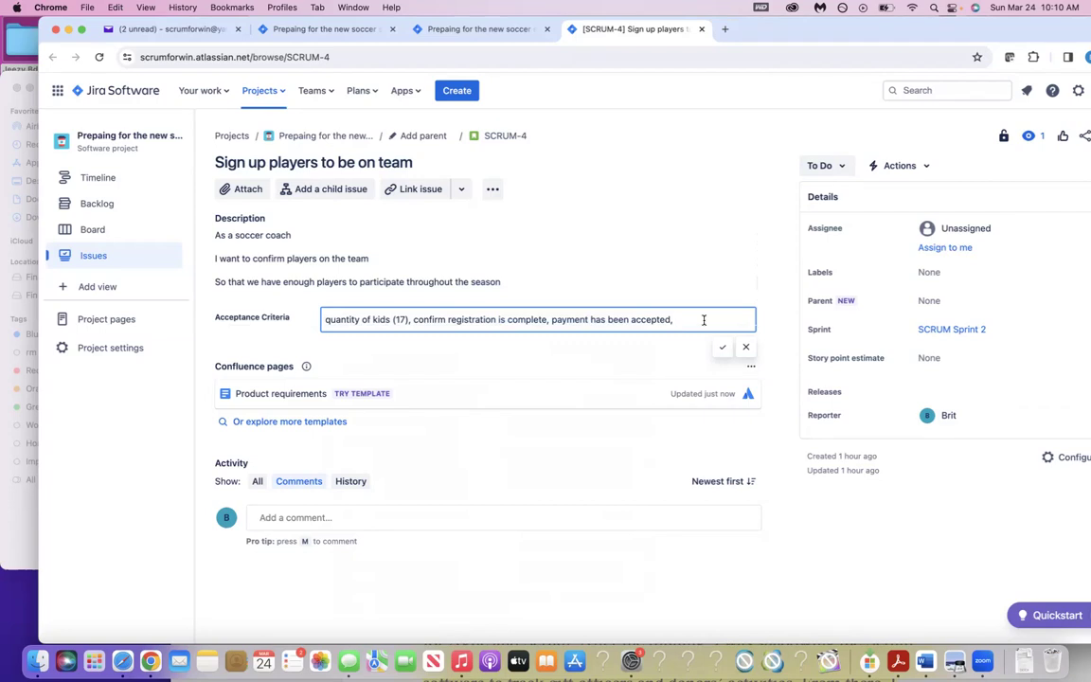
key(BackSpace)
Save SCRUM-4's acceptance criteria: quantity of kids (17), registration complete, payment accepted.
click(725, 348)
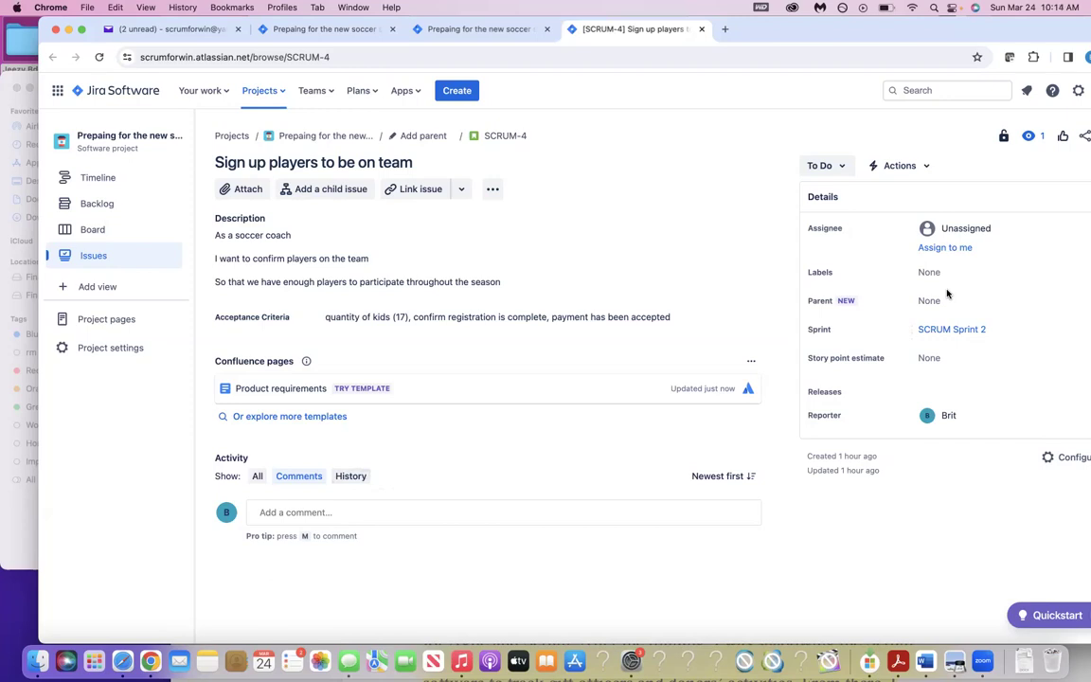
Set SCRUM-4's story point estimate to 3 on the issue page, then close that tab.
click(928, 357)
text(3)
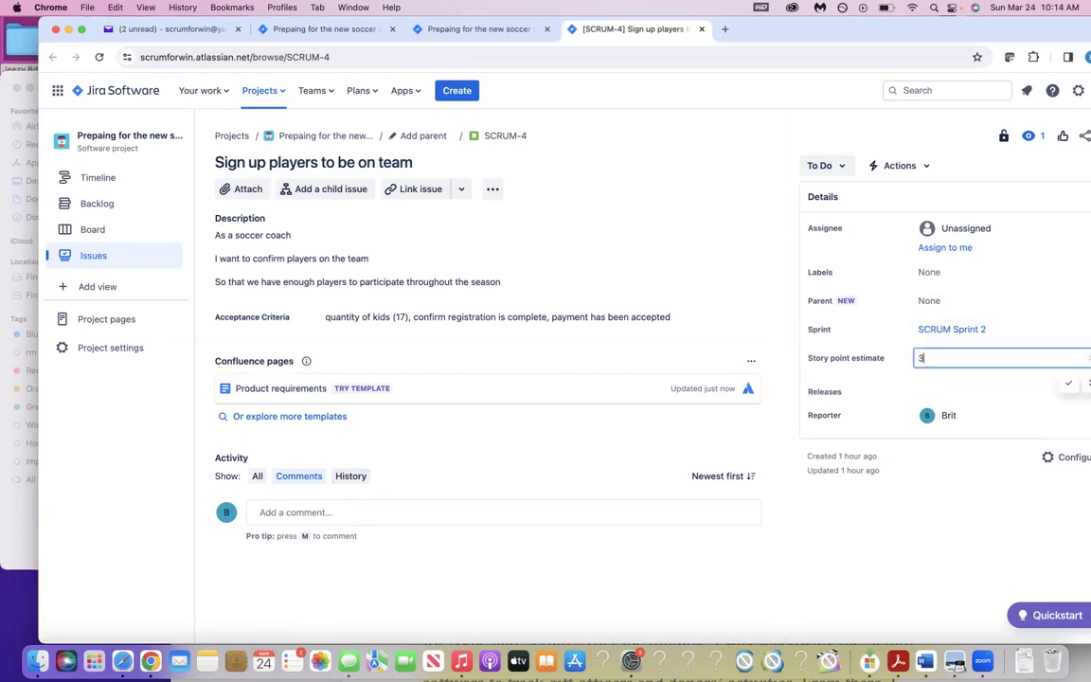
click(1068, 389)
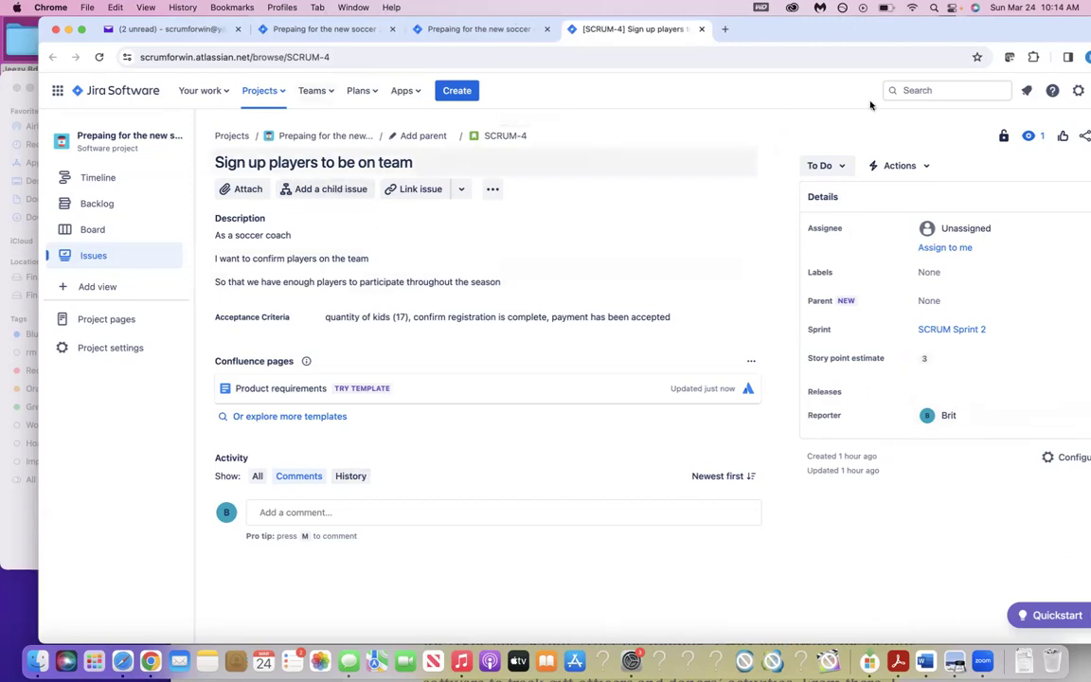
drag(958, 36, 950, 66)
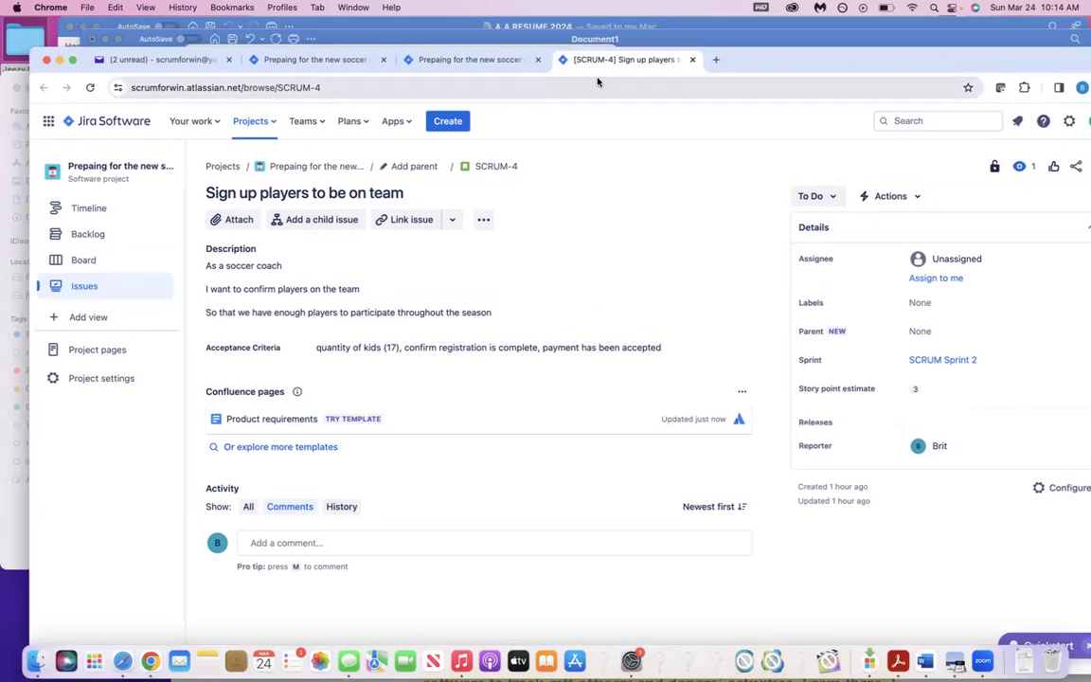
click(696, 60)
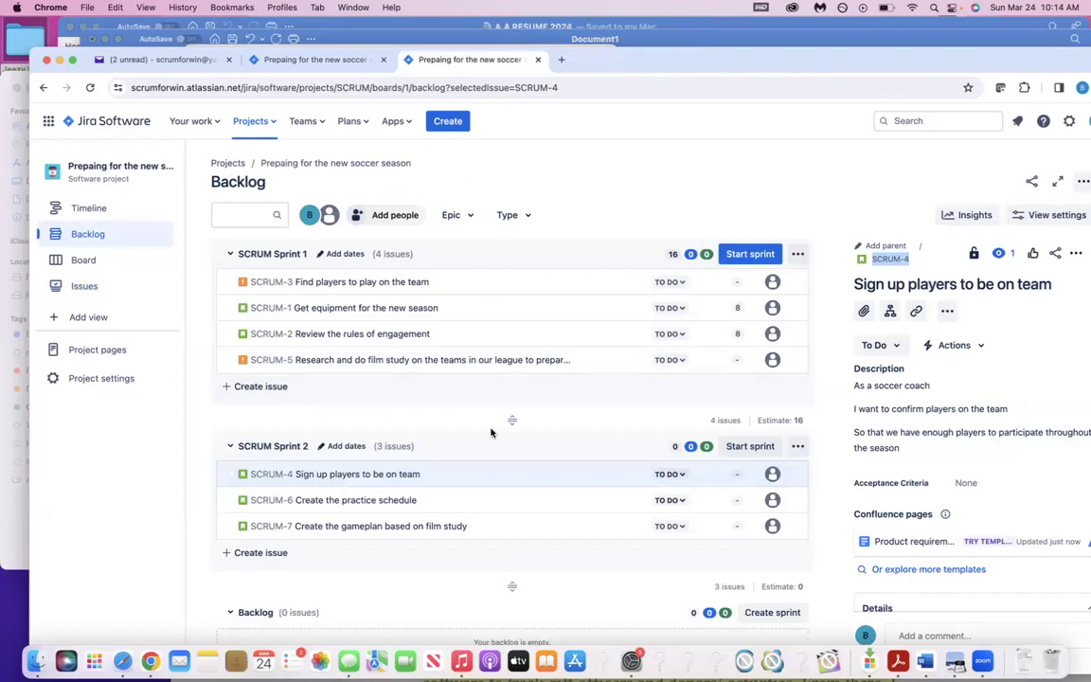
In the backlog, set SCRUM-4's story point estimate to 3 so SCRUM Sprint 2 totals 3.
scroll(487, 402, down, 2)
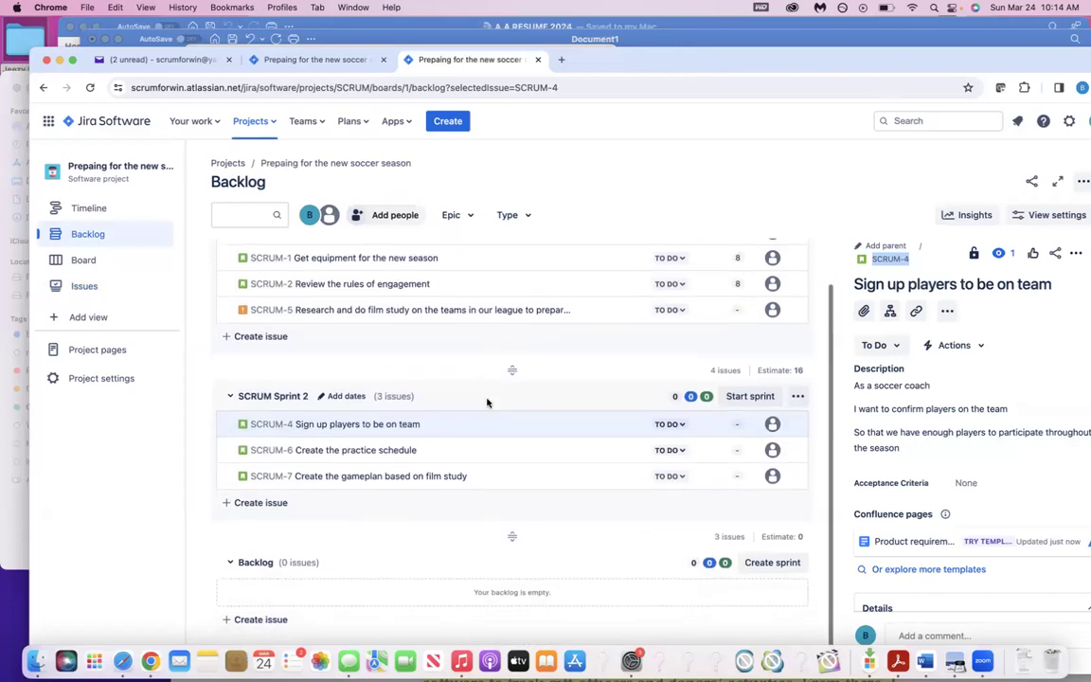
click(371, 429)
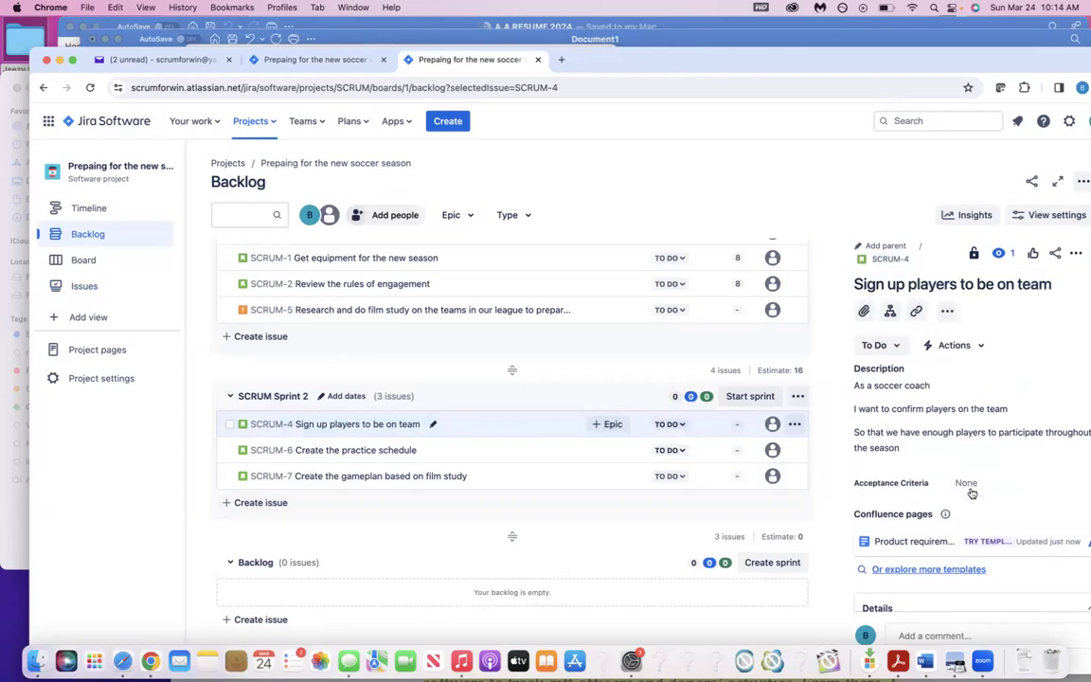
scroll(984, 469, down, 3)
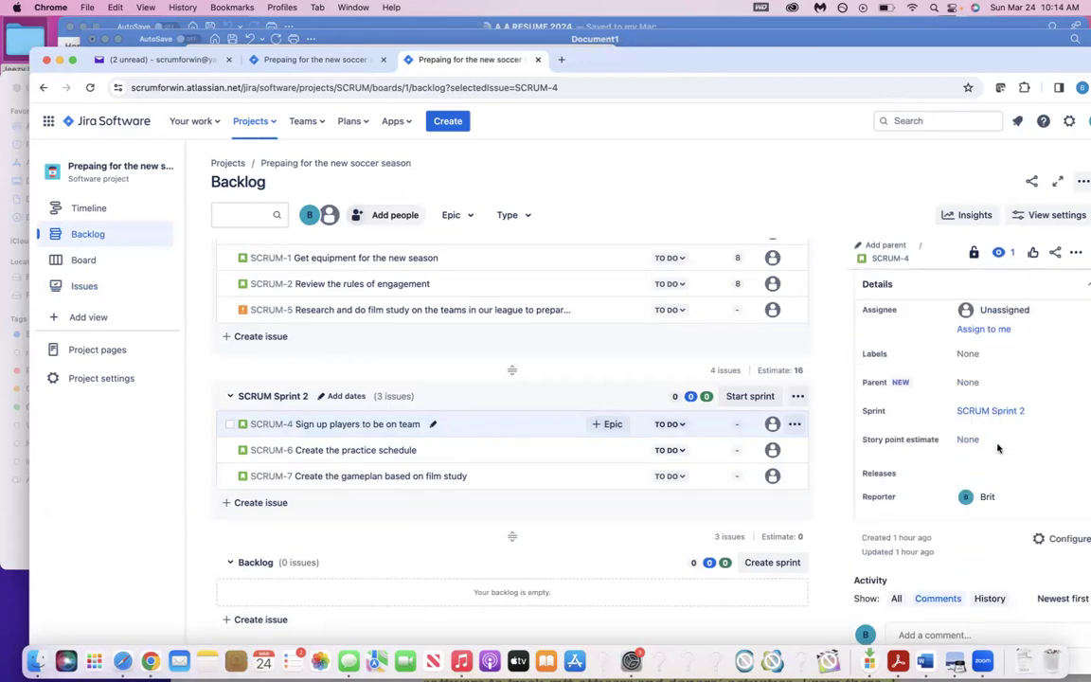
click(967, 439)
text(3)
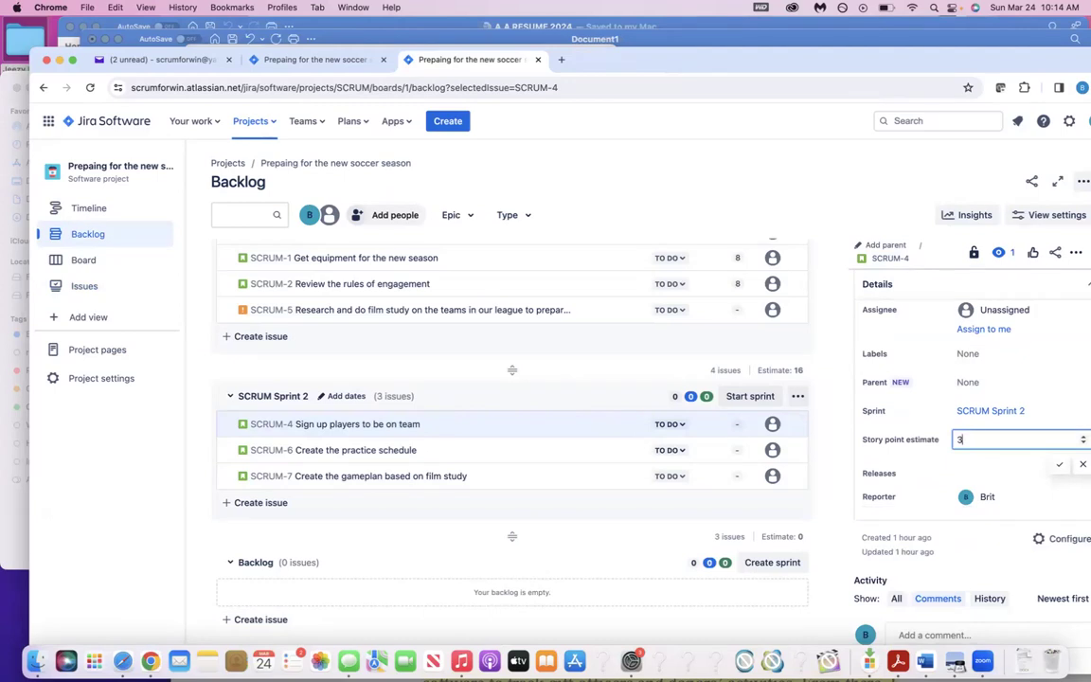
click(1058, 464)
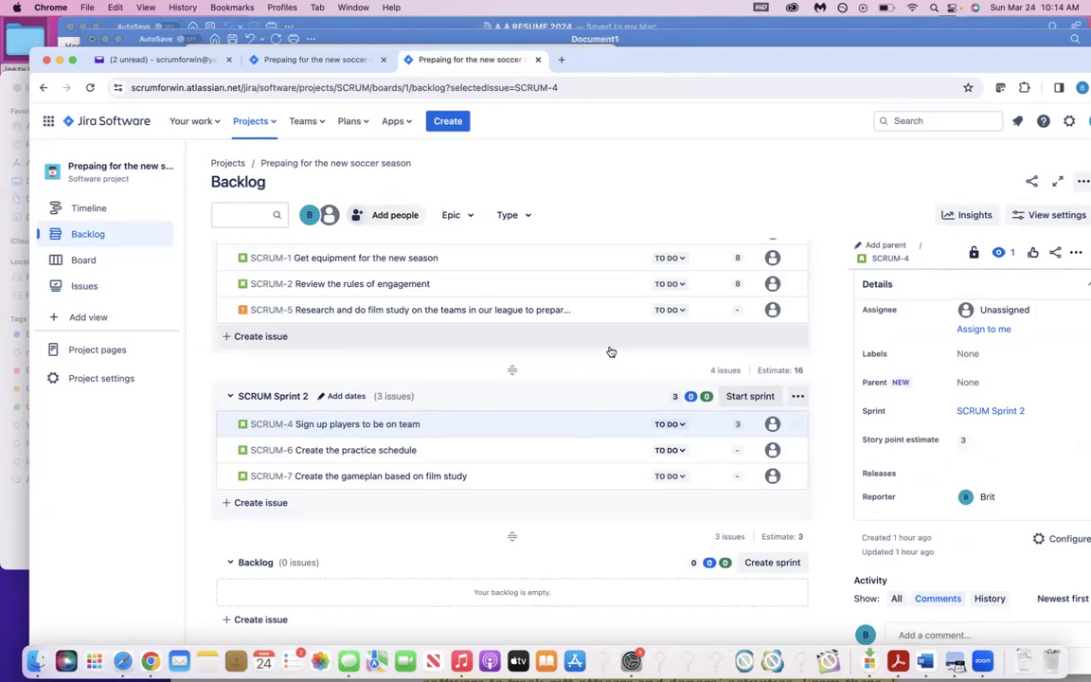
scroll(407, 425, up, 1)
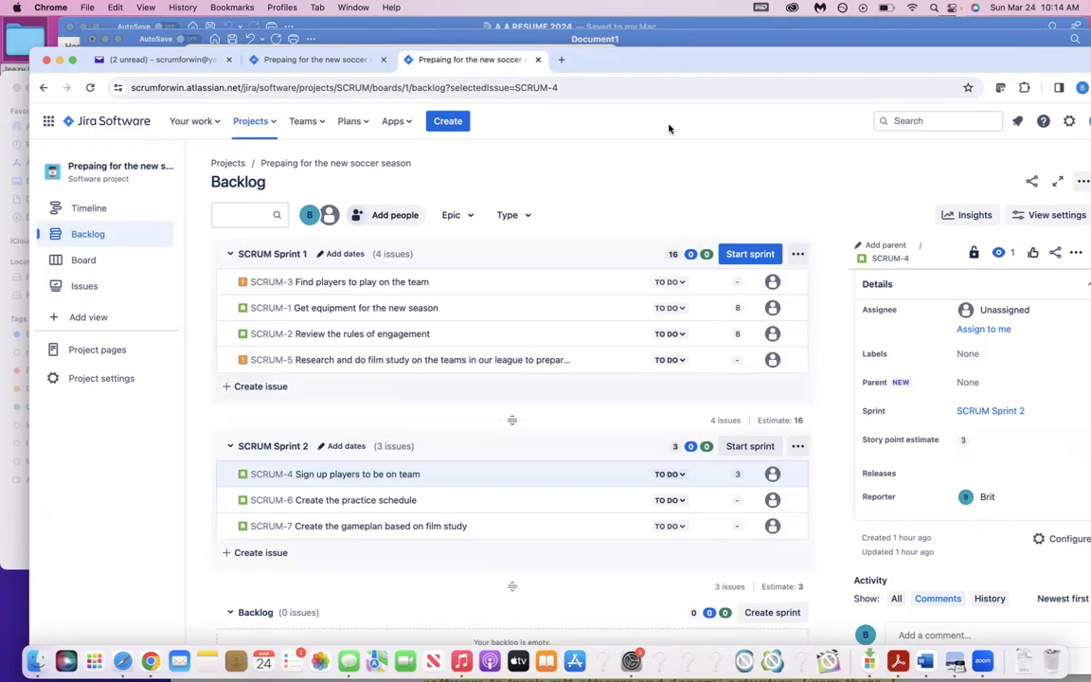
Reposition the Chrome window showing the backlog and switch it to full screen.
drag(652, 60, 565, 7)
drag(649, 33, 751, 26)
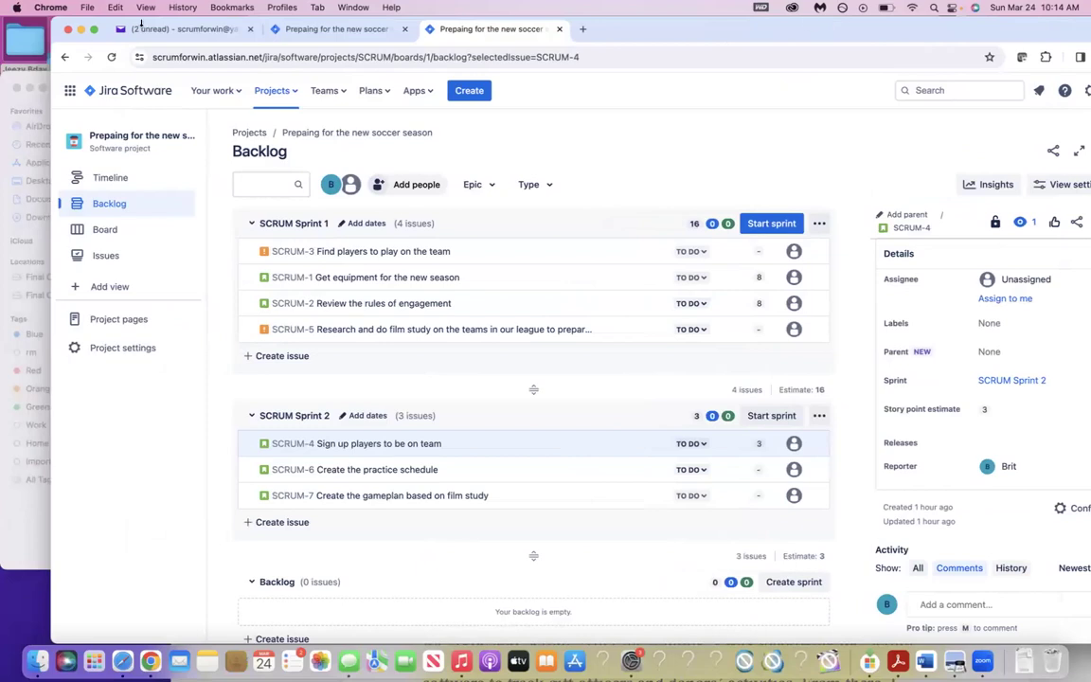
click(95, 30)
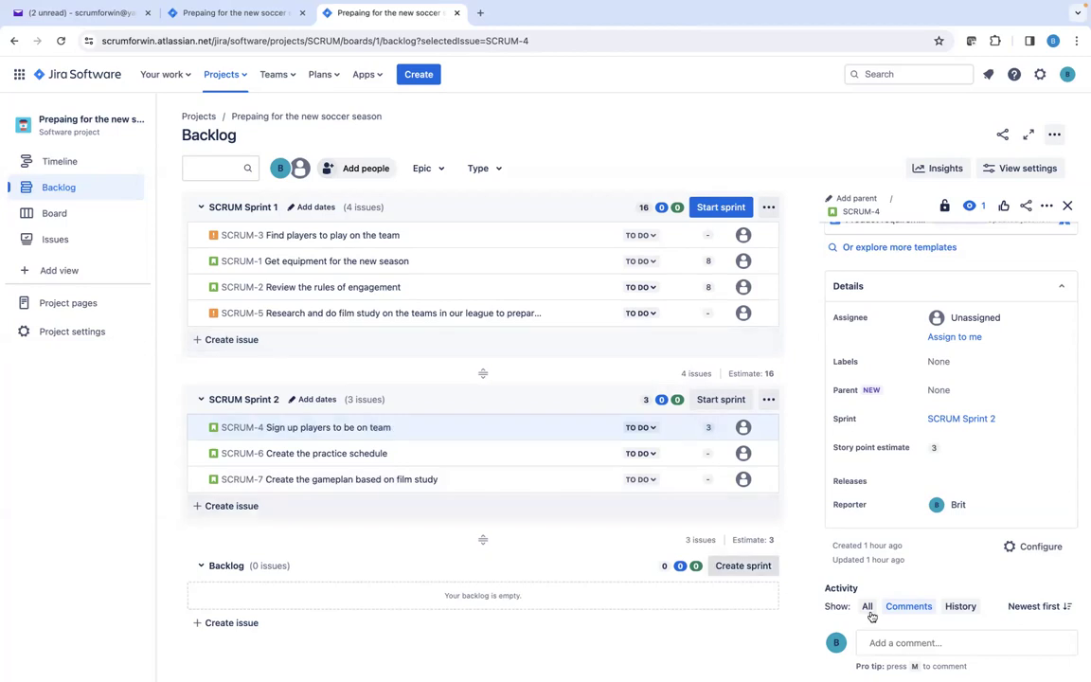
click(946, 455)
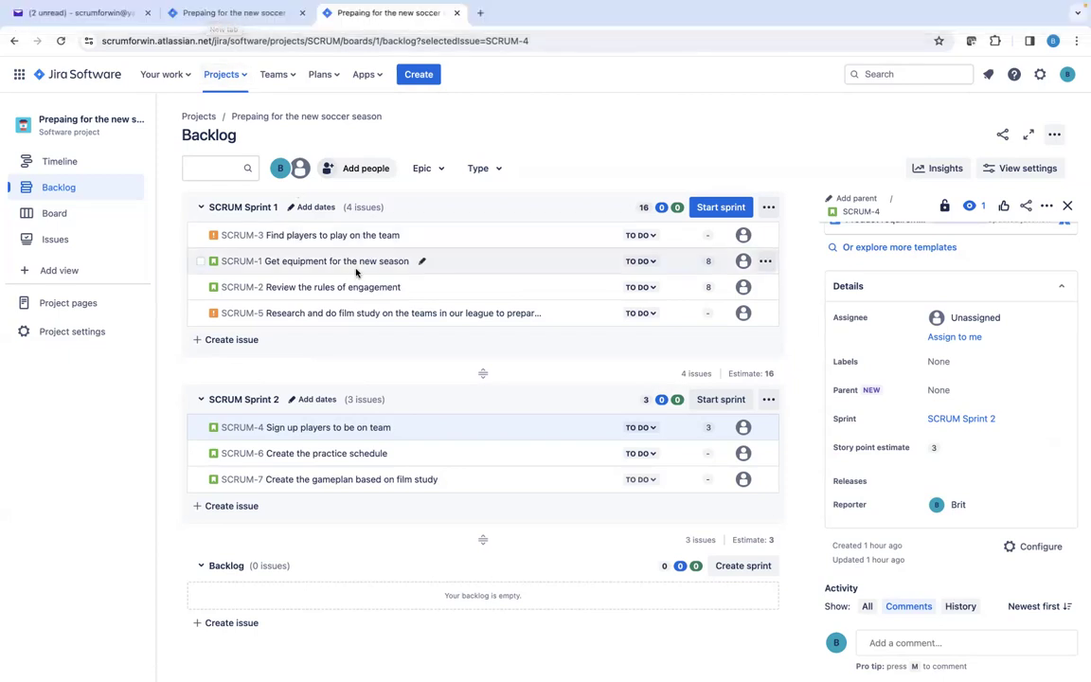
Start SCRUM Sprint 1 for 2 weeks with the goal '- Complete preseason overview tasks'.
click(712, 207)
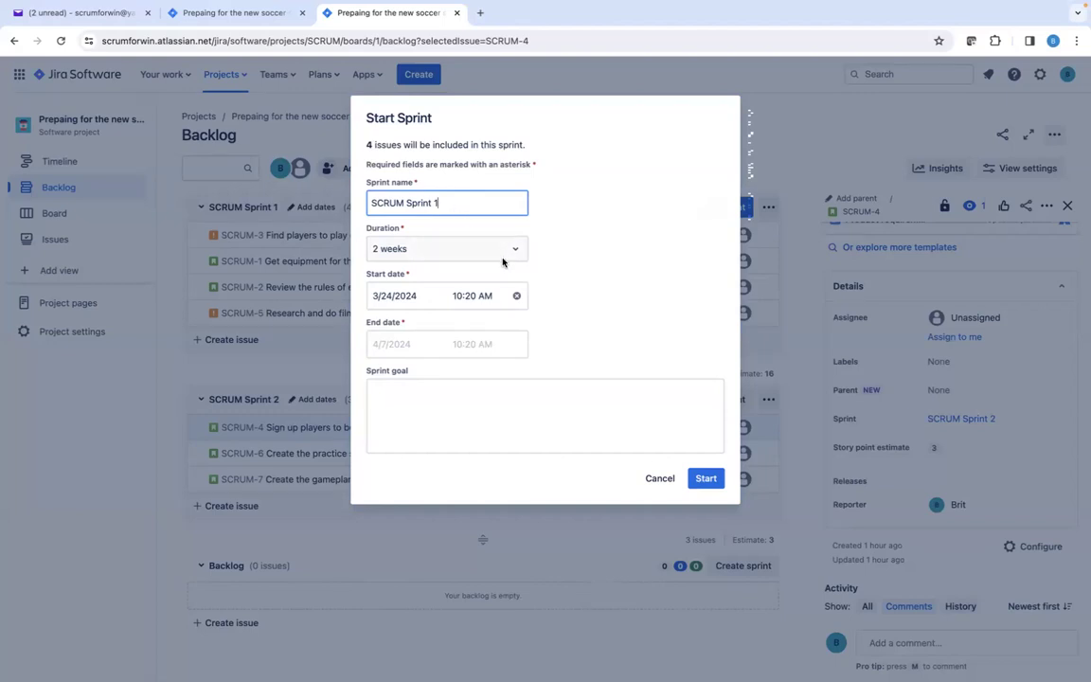
click(454, 248)
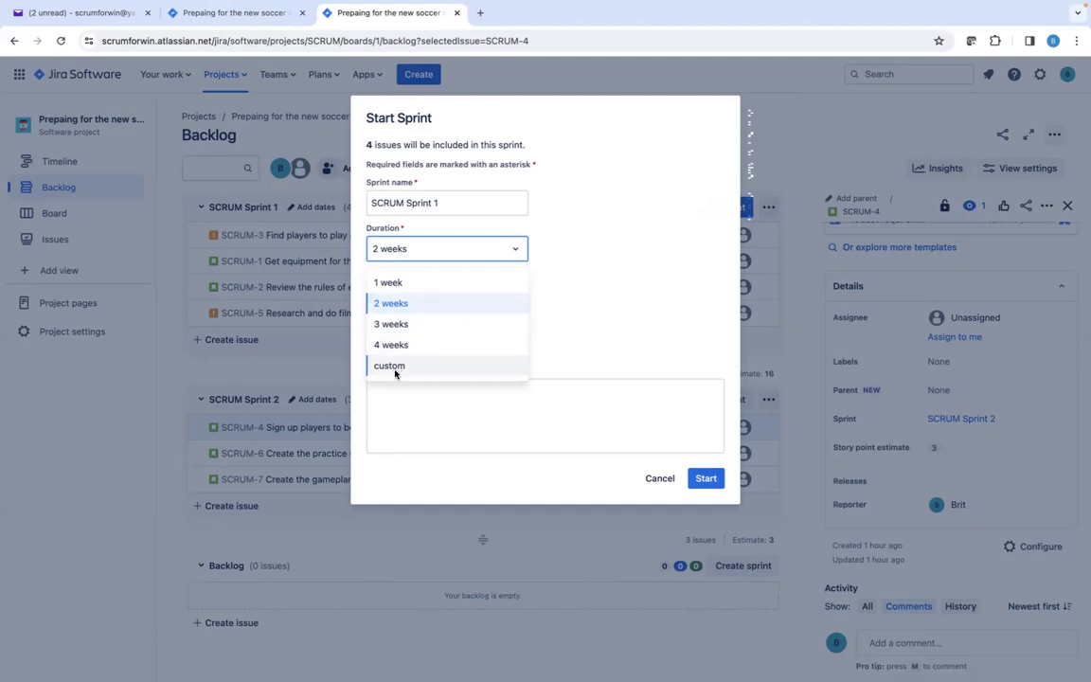
click(400, 309)
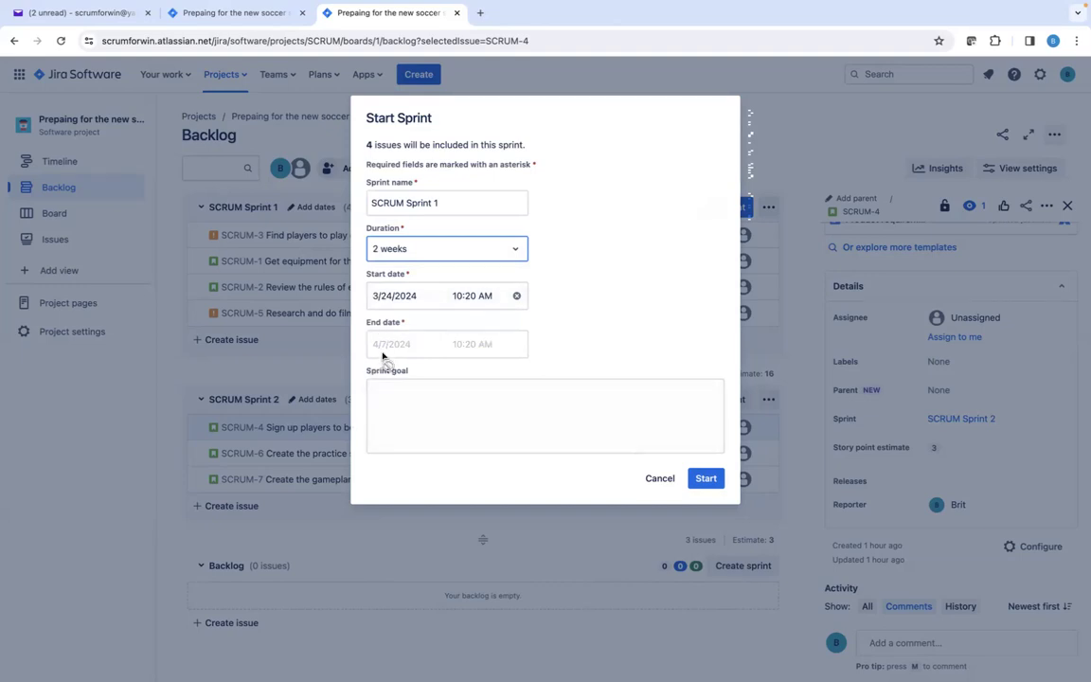
click(455, 418)
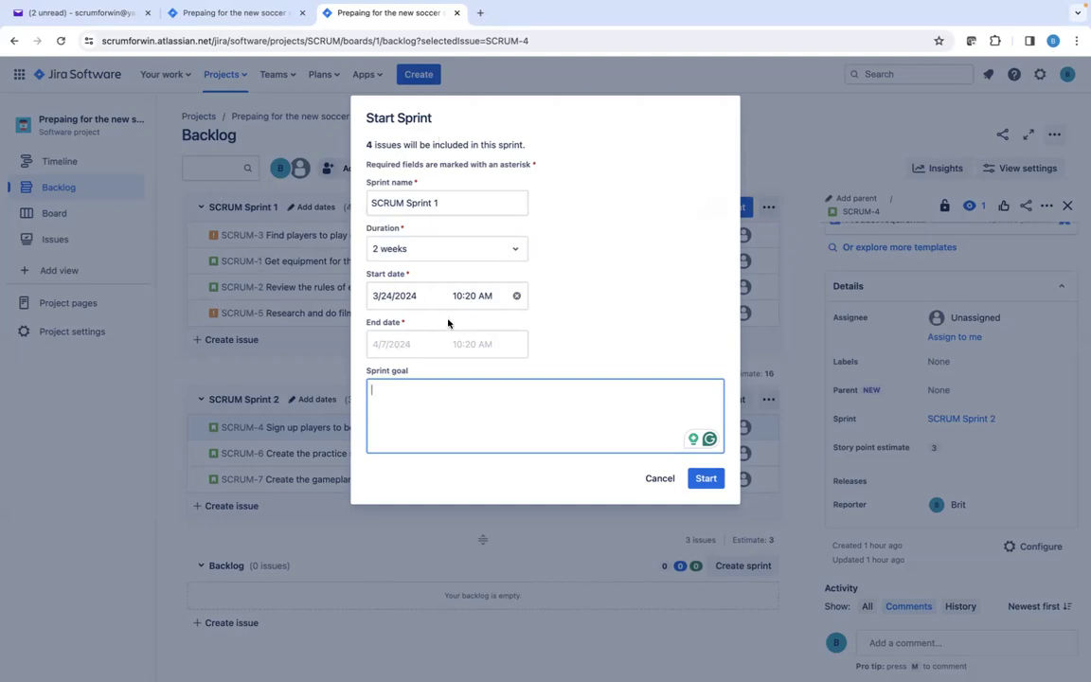
text(-)
mouse_move(454, 7)
text(Complete )
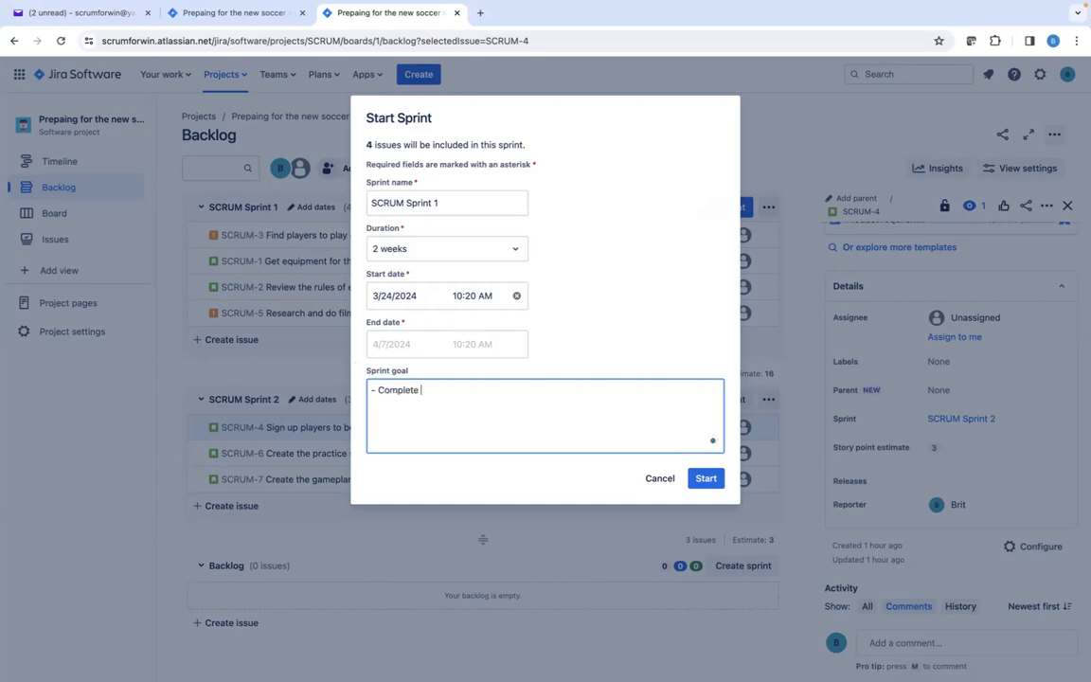
text(preseason overview tasks)
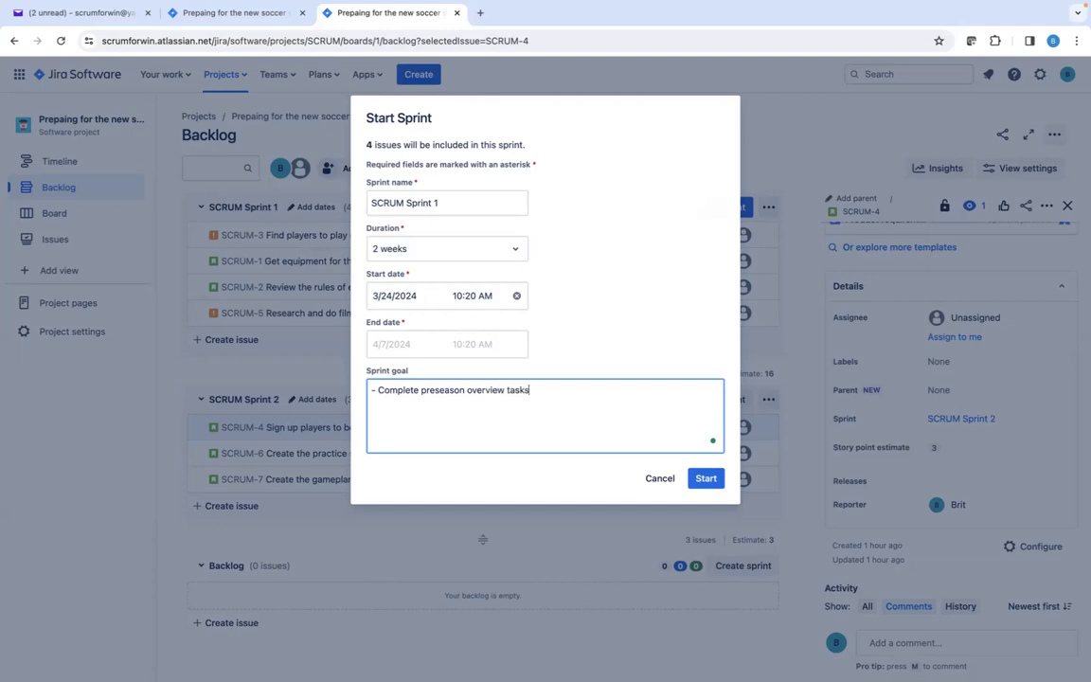
click(707, 480)
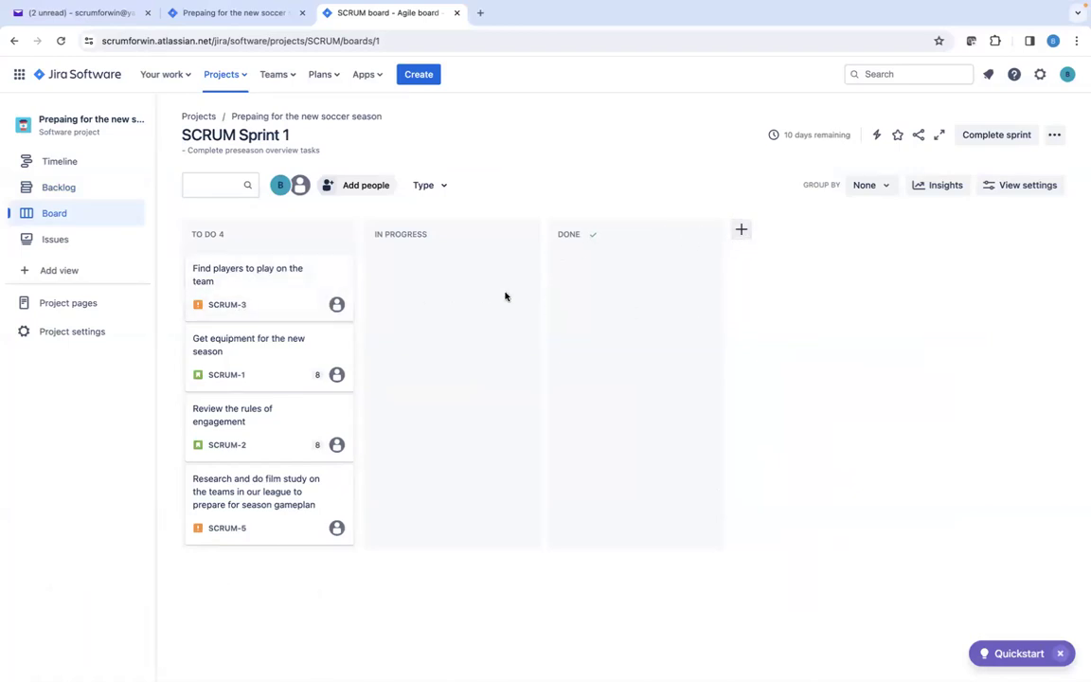
Add a Blocked column between In Progress and Done, then move Get equipment to In Progress.
click(742, 230)
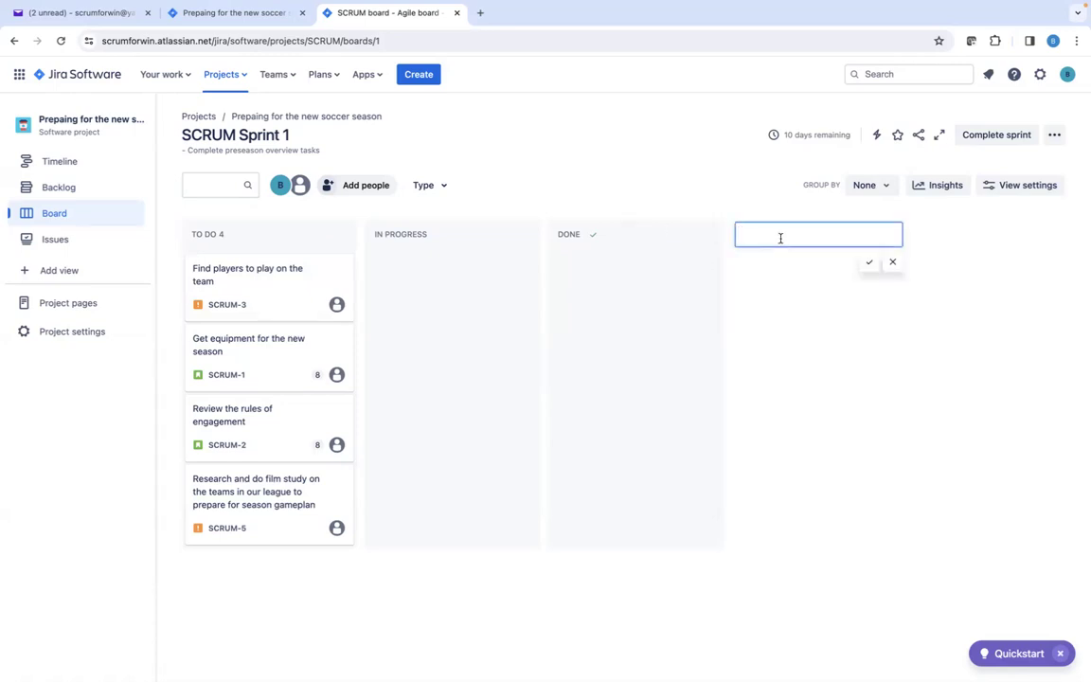
text(Blocked)
click(868, 262)
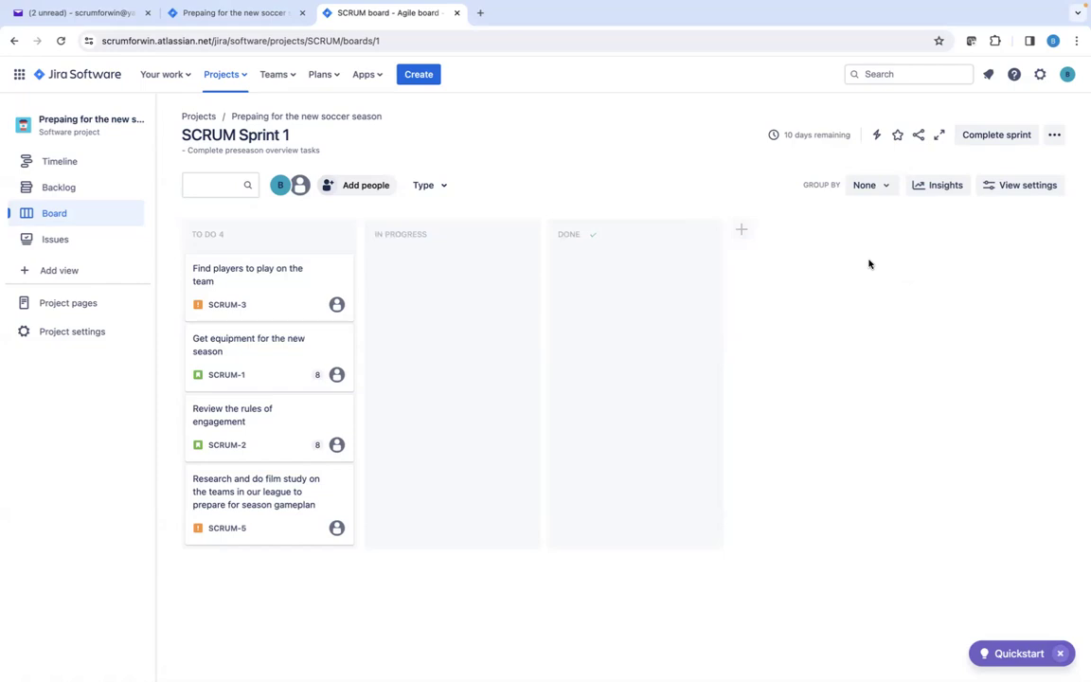
drag(801, 304, 570, 285)
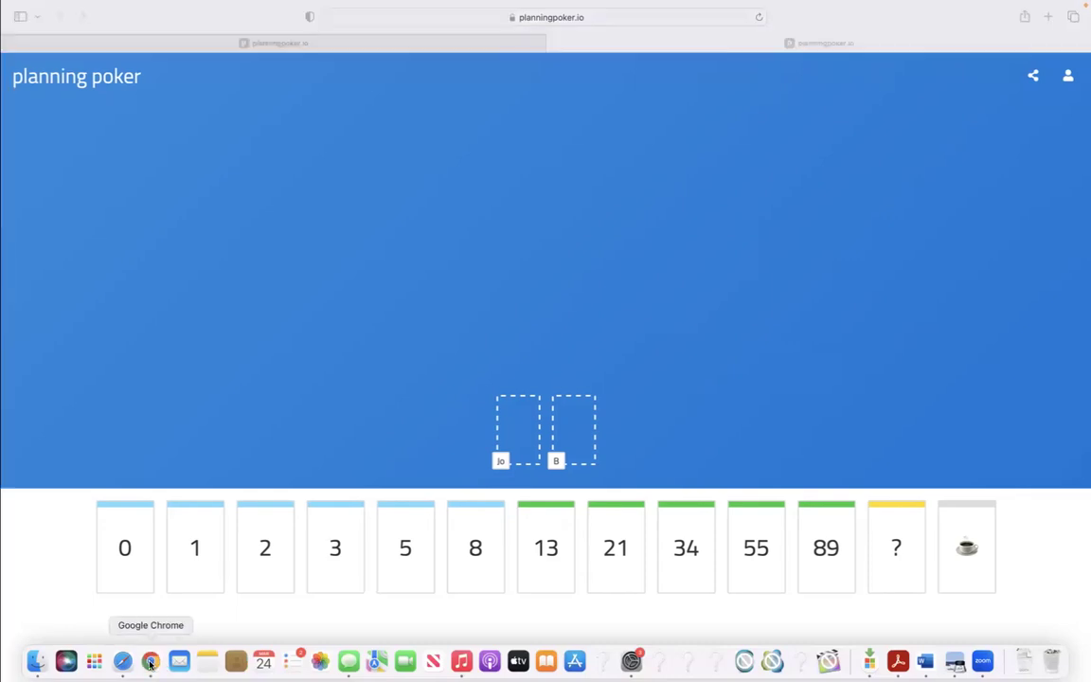
click(150, 662)
drag(256, 358, 427, 343)
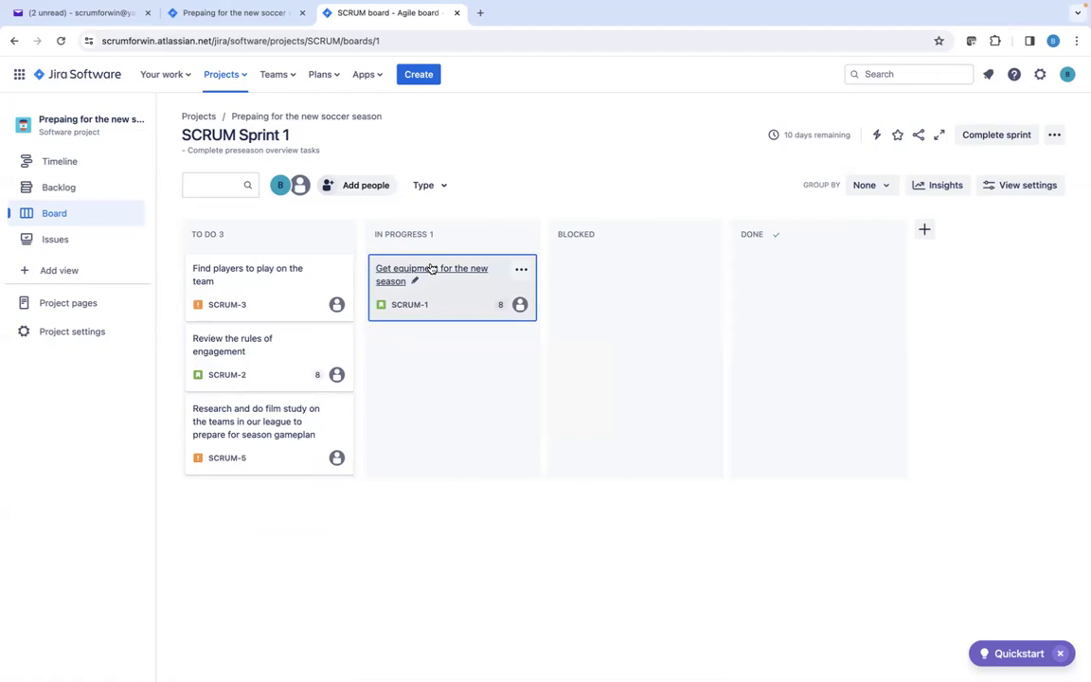
Drag the Get equipment for the new season card into Blocked, then back into To Do.
drag(463, 302, 568, 252)
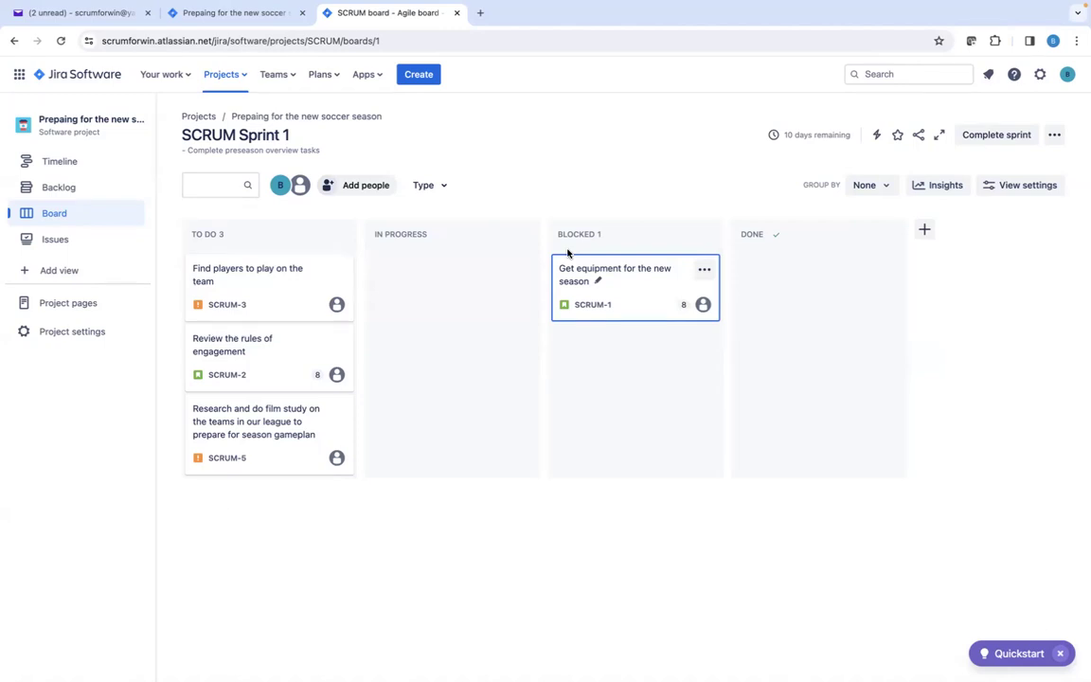
drag(647, 298, 245, 316)
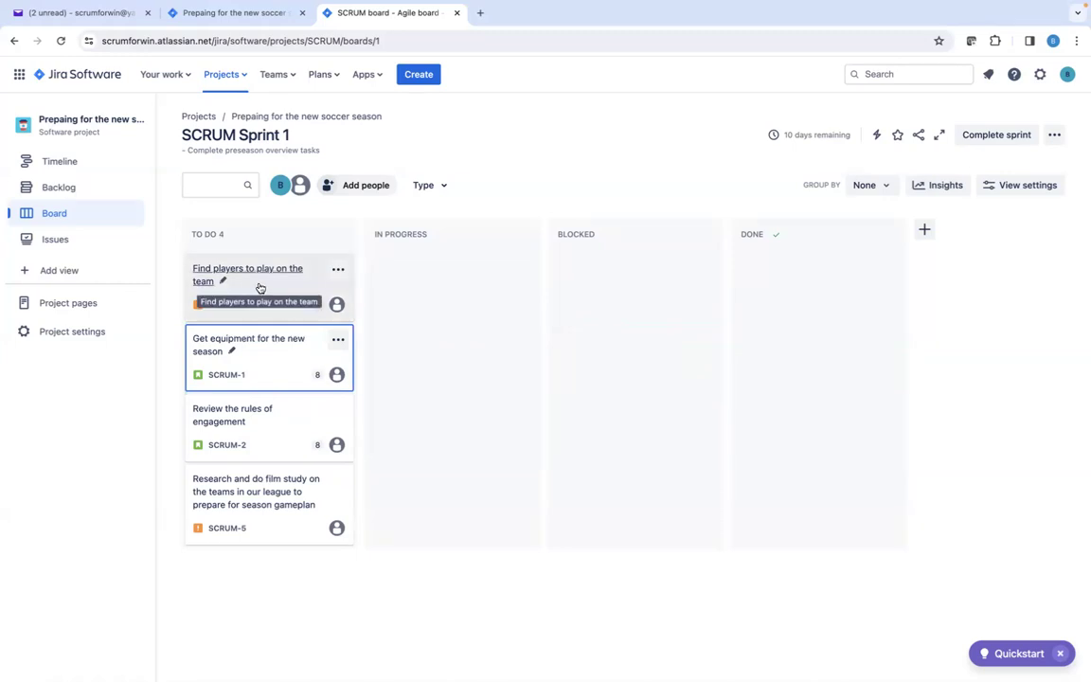
Move SCRUM-3 and SCRUM-2 into In Progress, then move SCRUM-3 on to Done.
drag(260, 287, 402, 275)
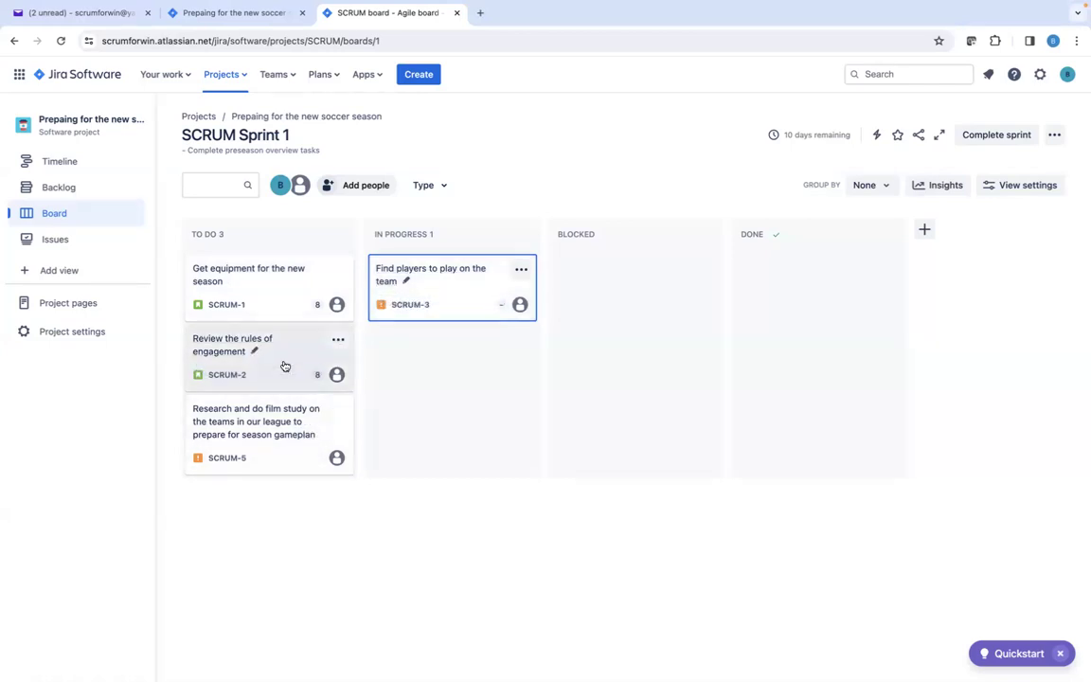
drag(284, 366, 391, 342)
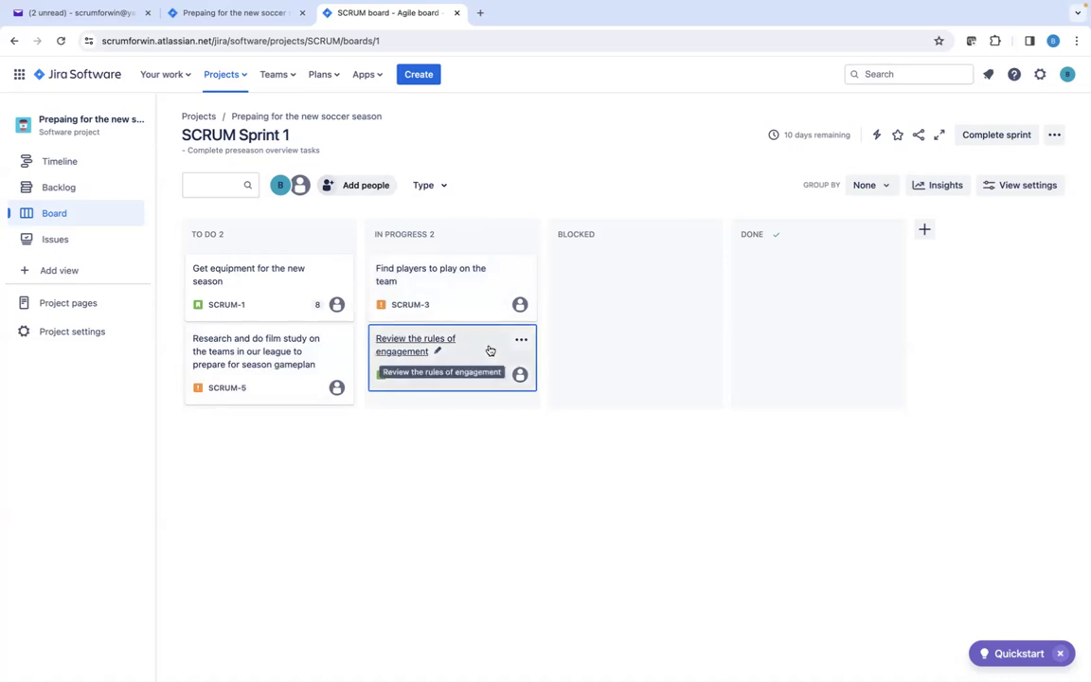
drag(469, 307, 762, 258)
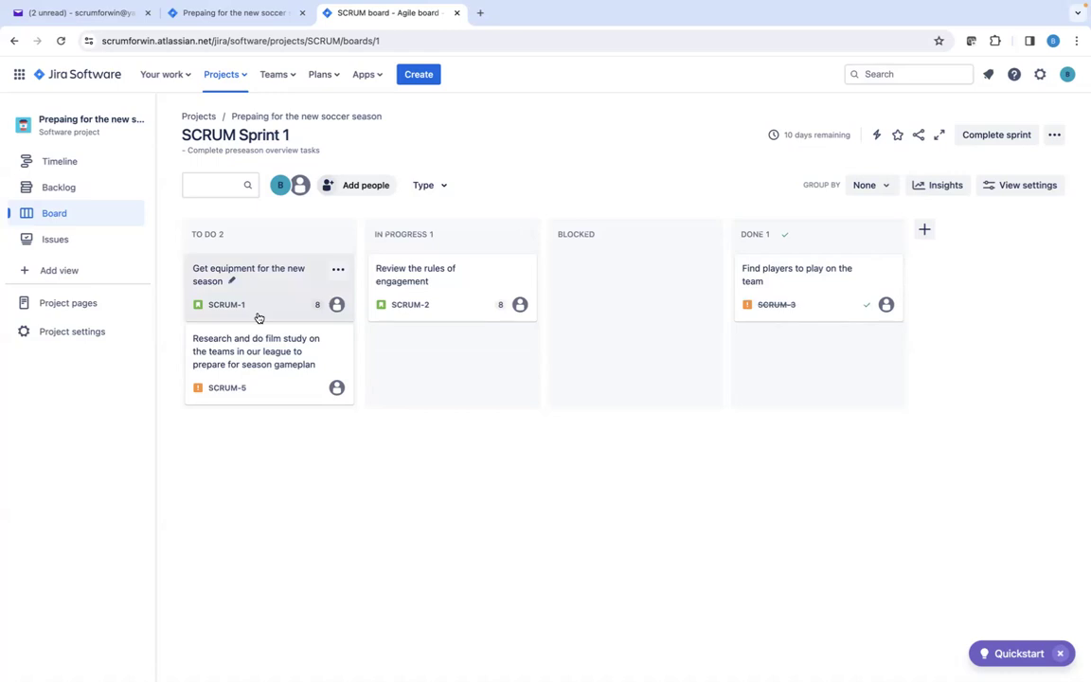
drag(258, 317, 373, 329)
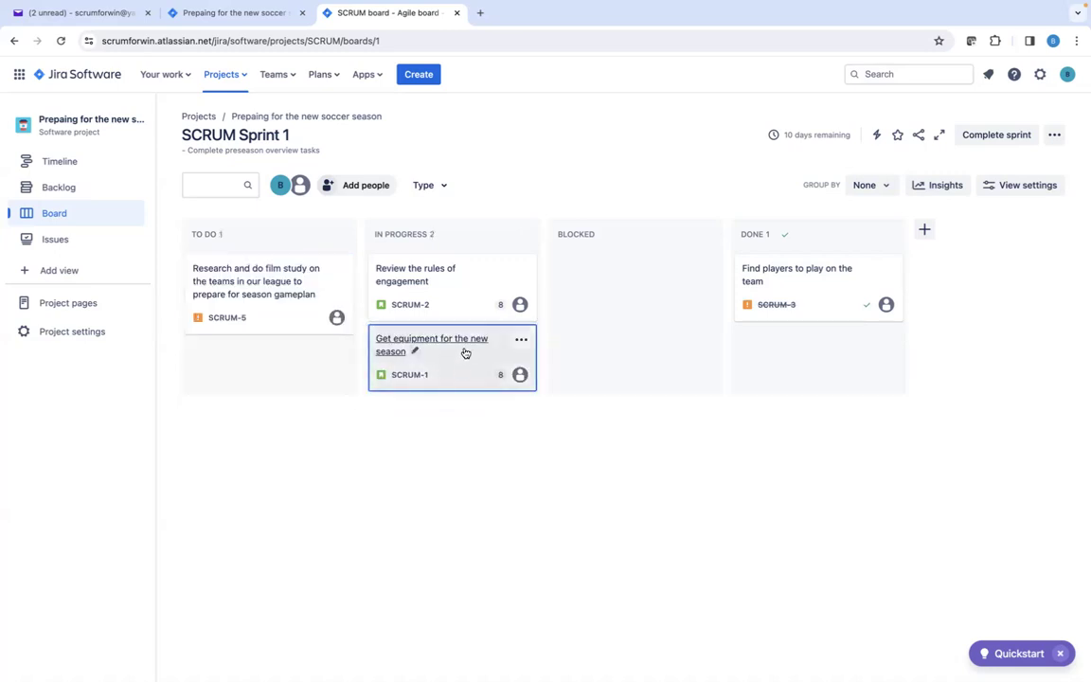
drag(479, 370, 254, 273)
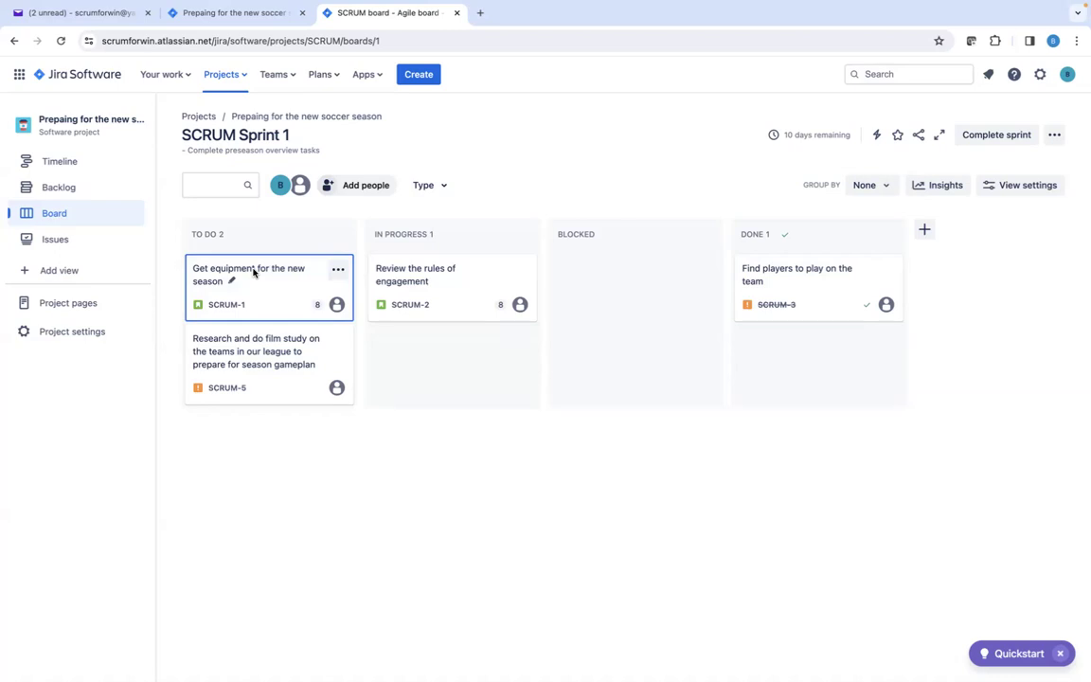
drag(254, 273, 222, 247)
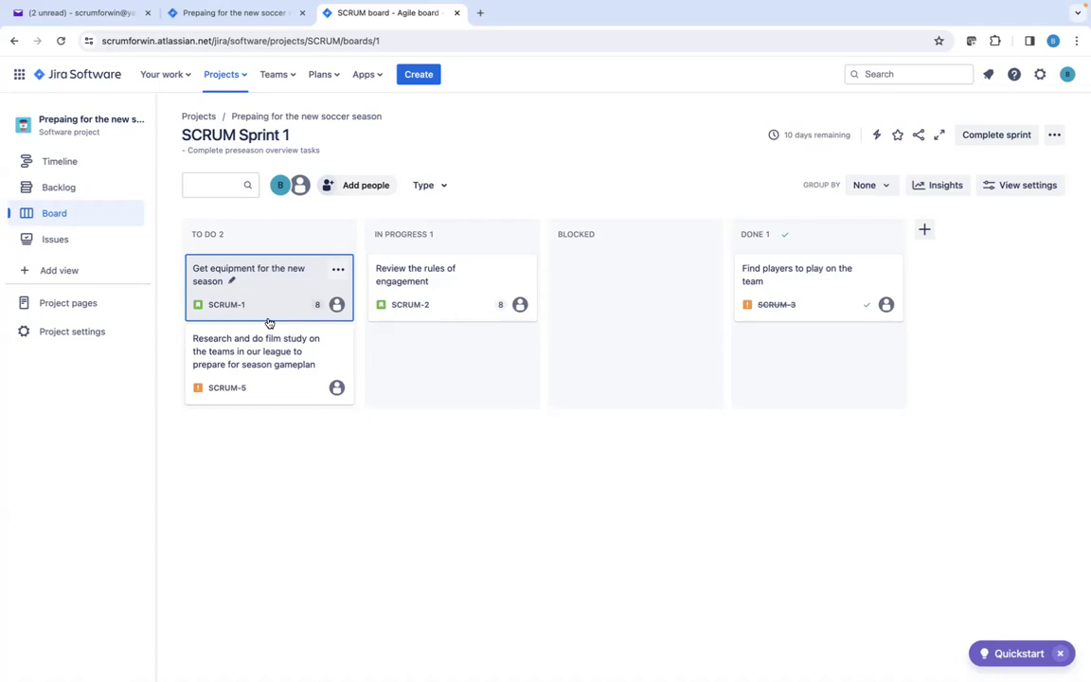
Move the equipment card through In Progress into Done, below SCRUM-3.
drag(269, 323, 377, 346)
drag(514, 357, 764, 319)
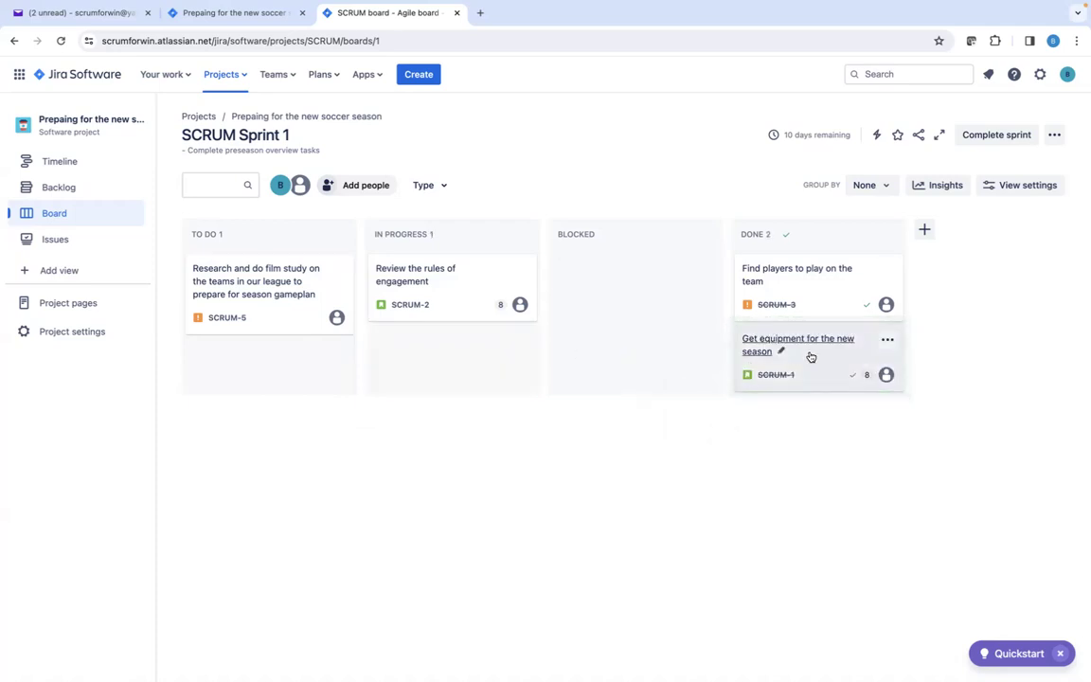
drag(810, 355, 210, 268)
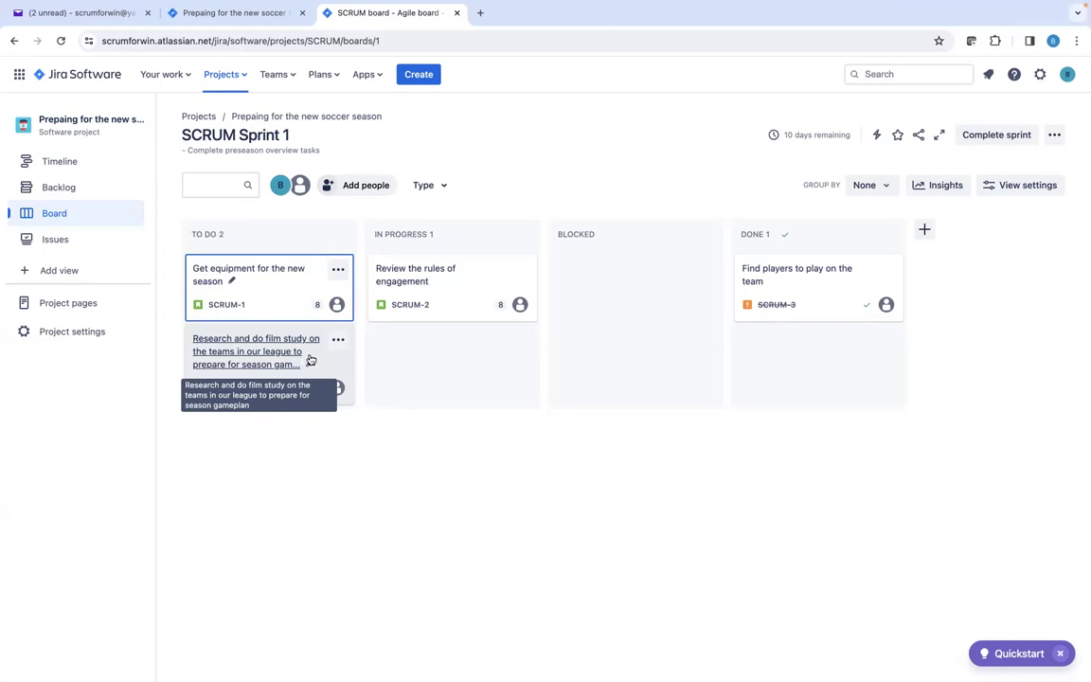
Move the Get equipment (SCRUM-1) and film study issues into In Progress.
drag(274, 294, 413, 328)
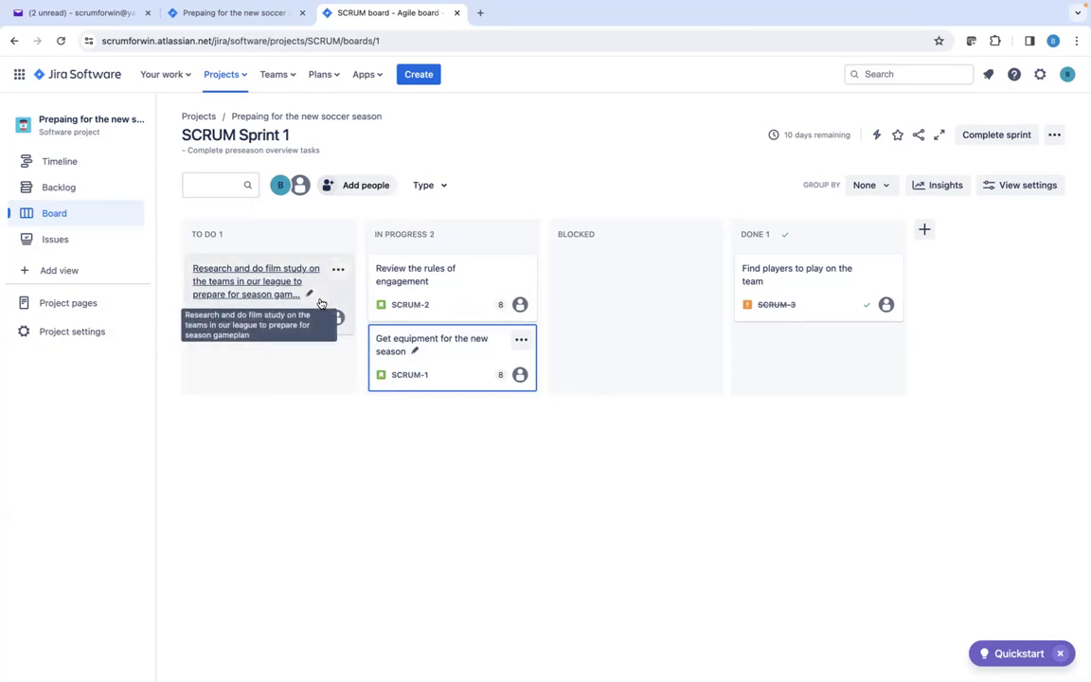
drag(321, 298, 392, 313)
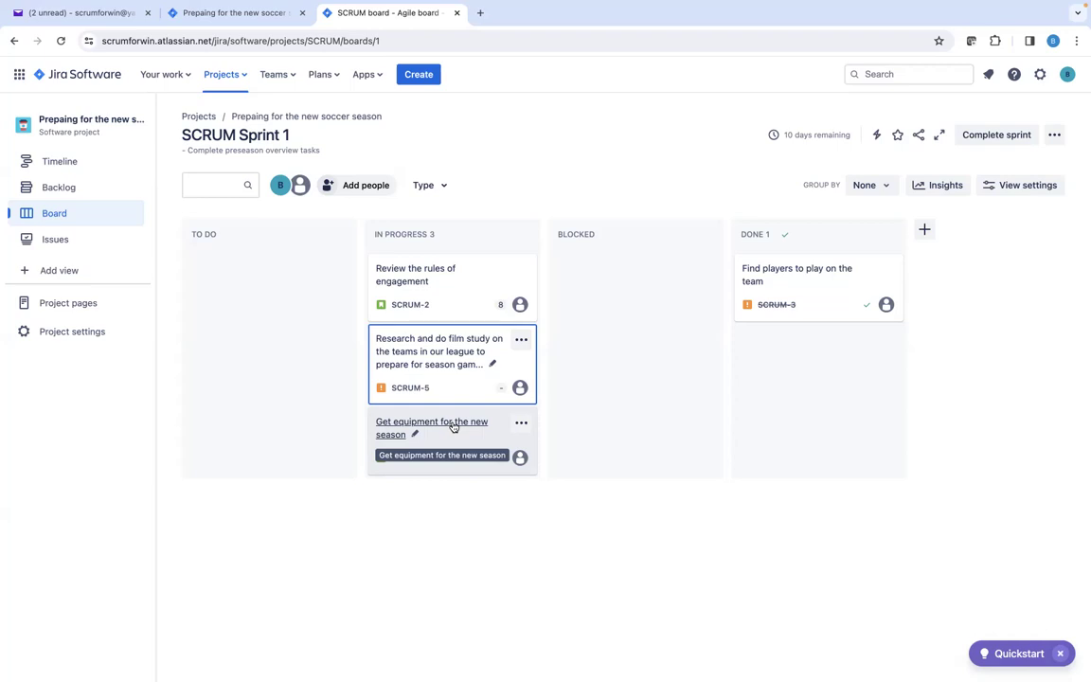
Choose Add flag from the actions menu of SCRUM-2 'Review the rules of engagement'.
click(520, 272)
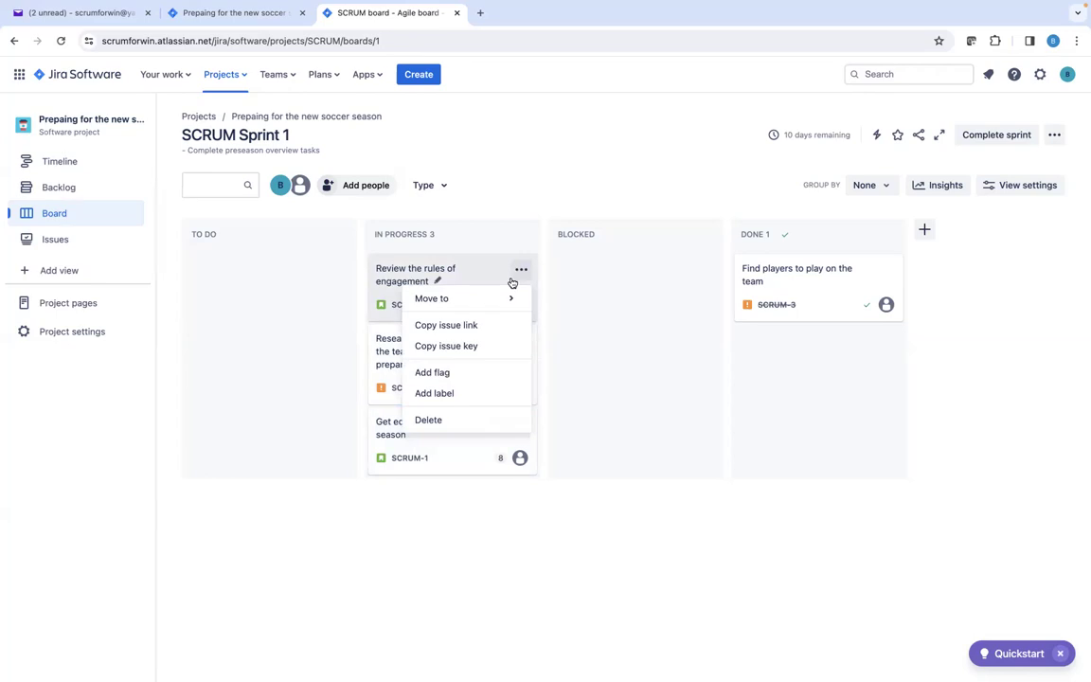
click(441, 377)
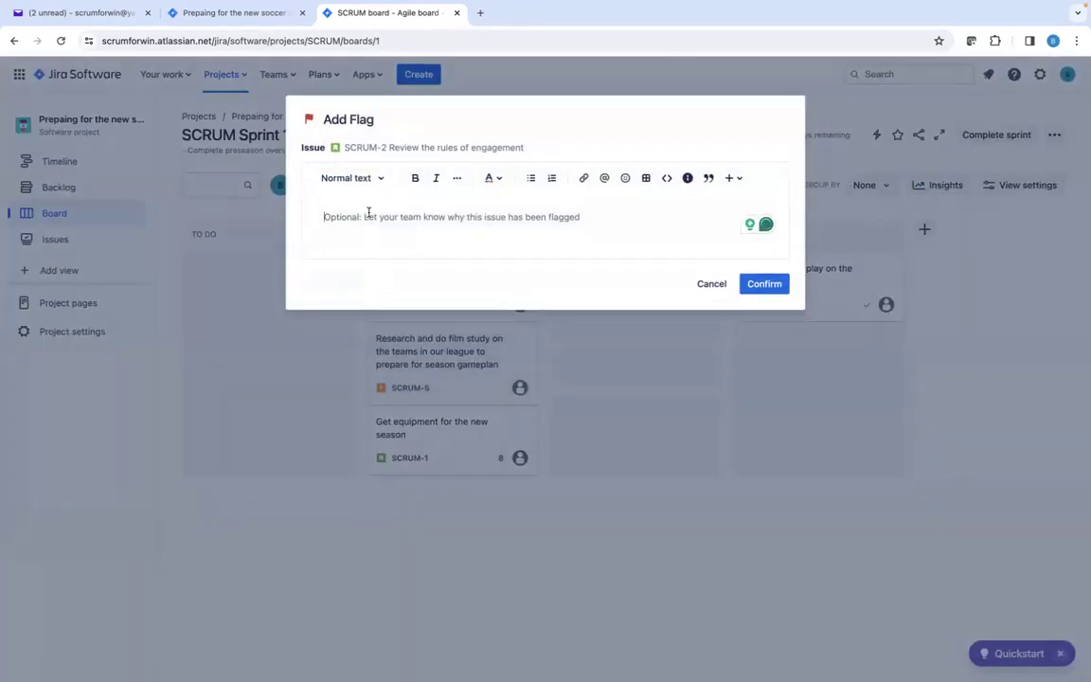
Confirm the flag on SCRUM-2 'Review the rules of engagement'.
click(758, 286)
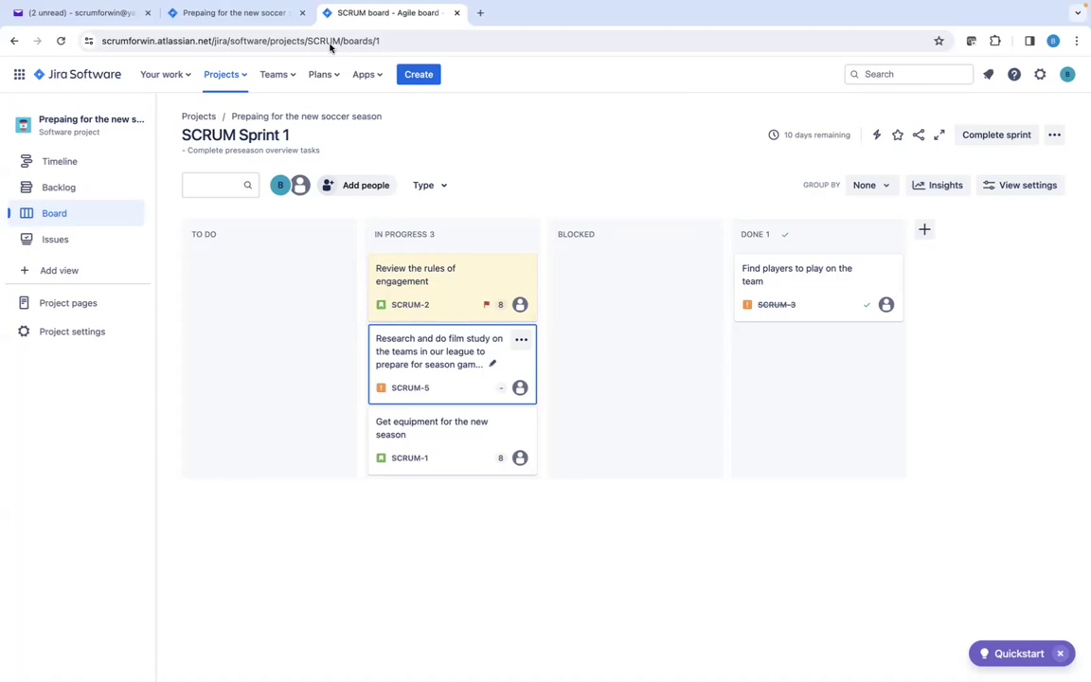
Start completing SCRUM Sprint 1, with its open issues set to move to the Backlog.
click(994, 134)
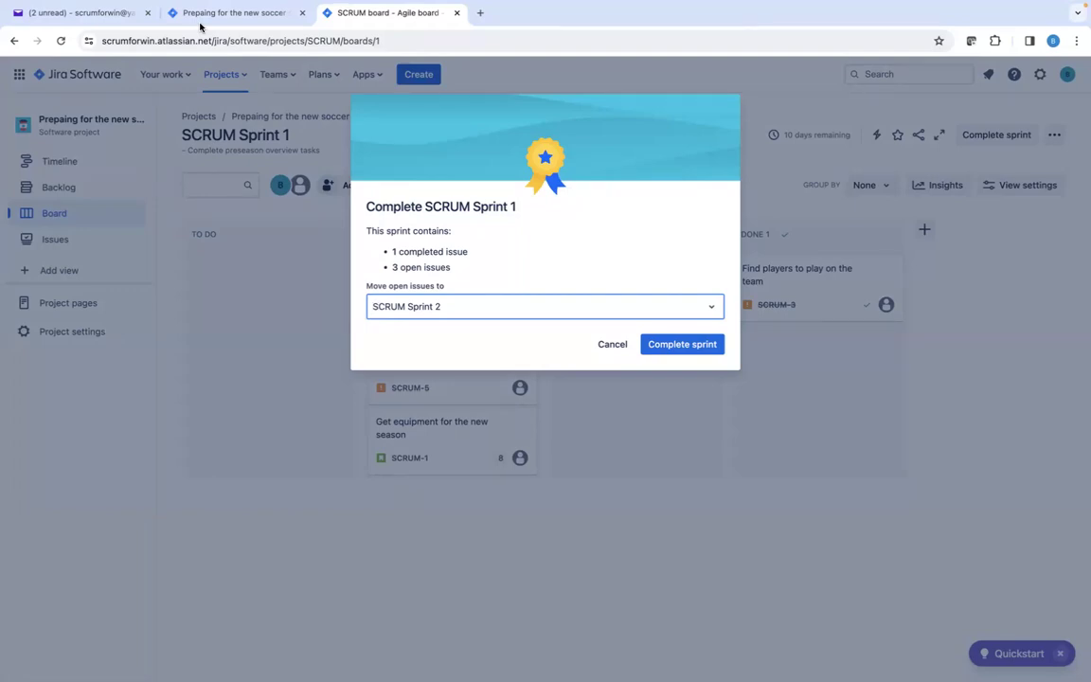
click(711, 309)
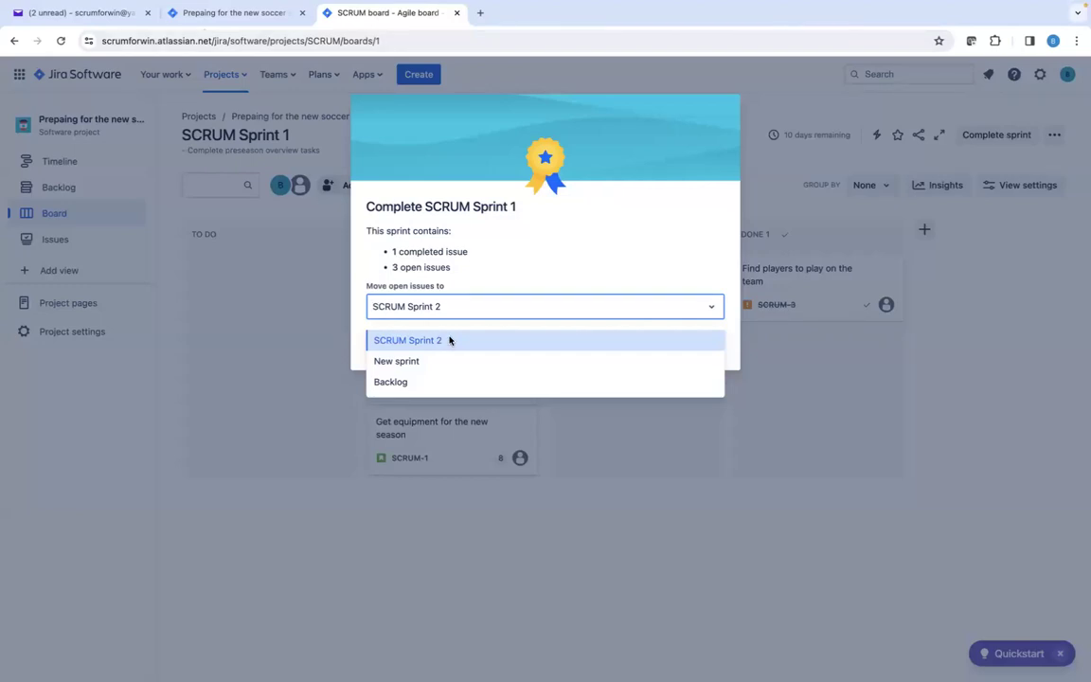
click(433, 384)
Complete SCRUM Sprint 1, sending SCRUM-2, SCRUM-5 and SCRUM-1 to the backlog.
click(662, 347)
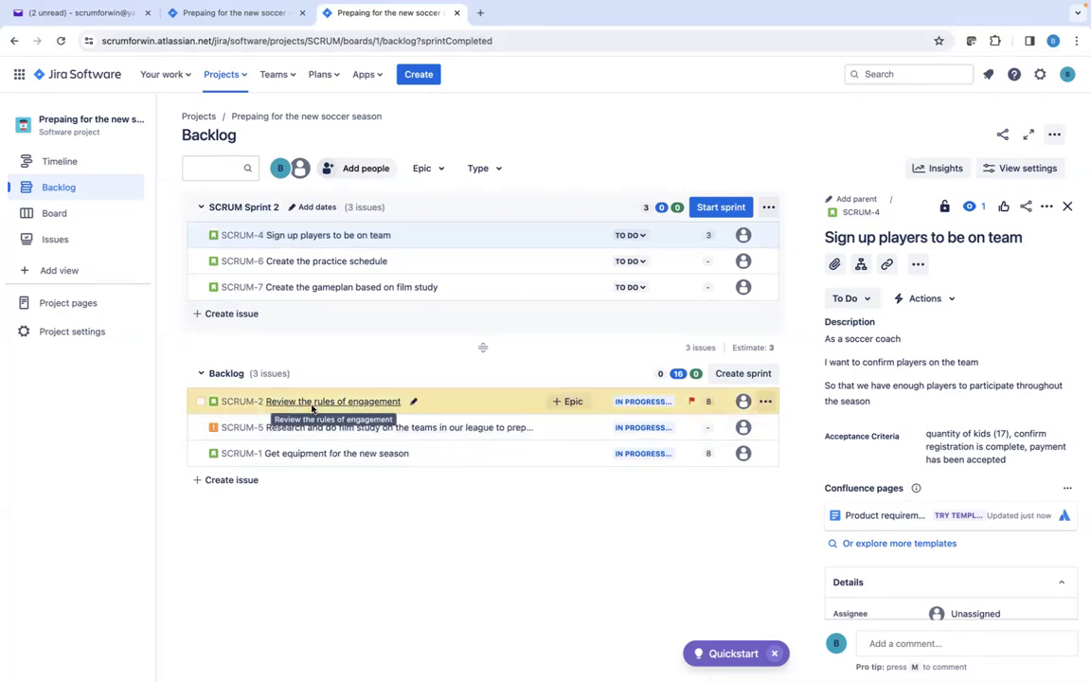
Move SCRUM-2, SCRUM-5 and SCRUM-1 into SCRUM Sprint 2 and create an empty SCRUM Sprint 3.
drag(312, 408, 324, 233)
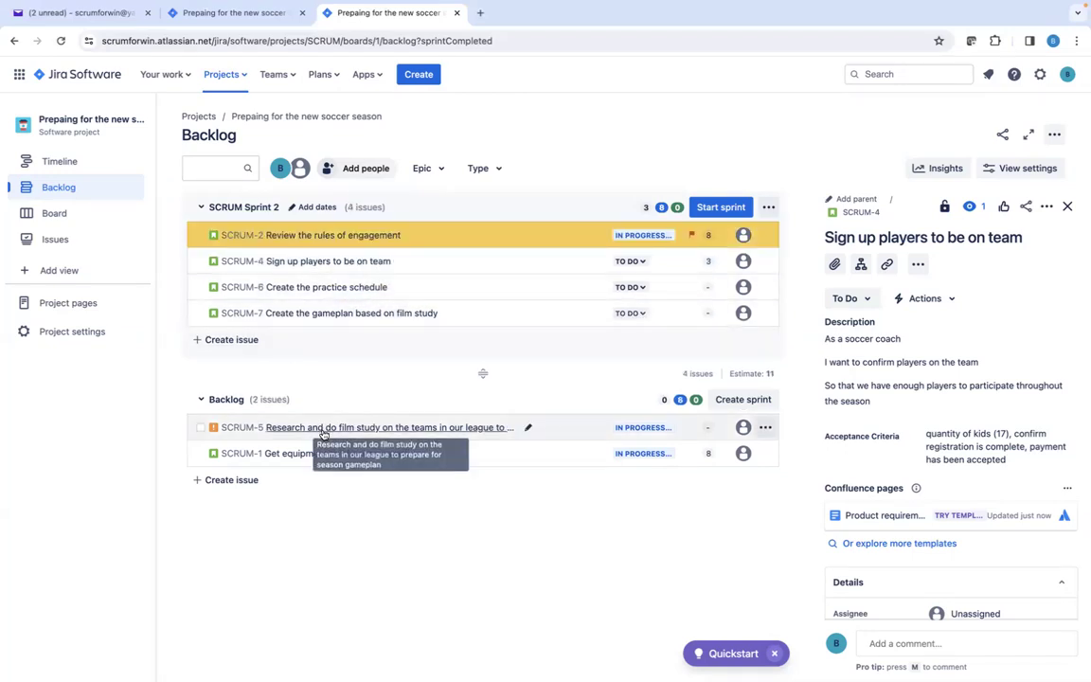
drag(318, 425, 317, 249)
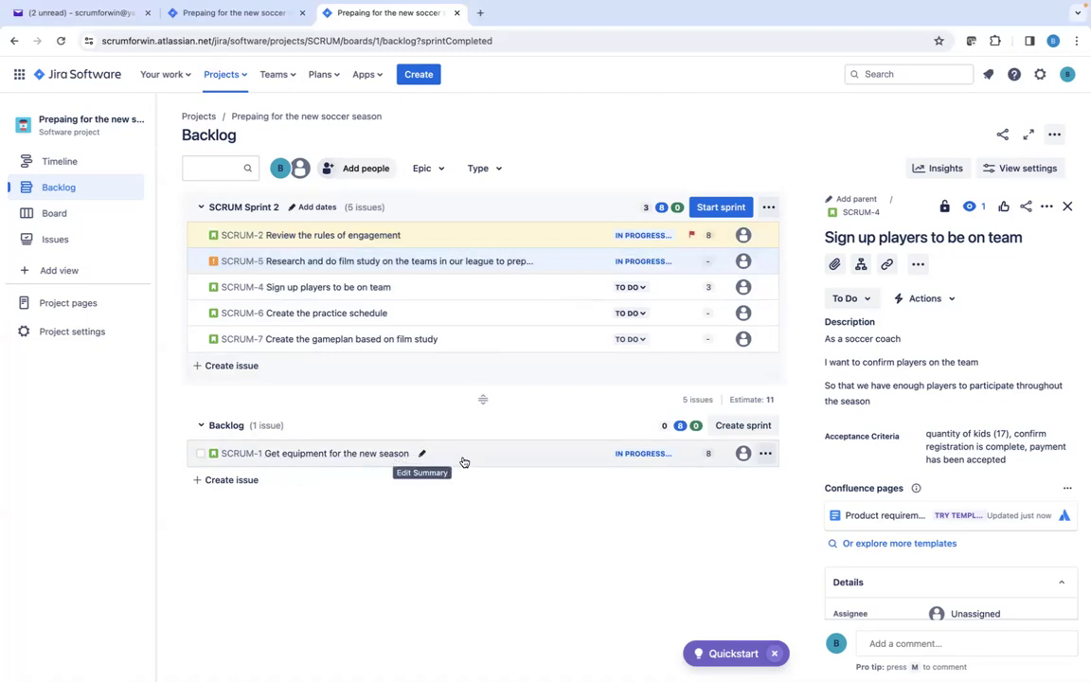
drag(383, 460, 408, 282)
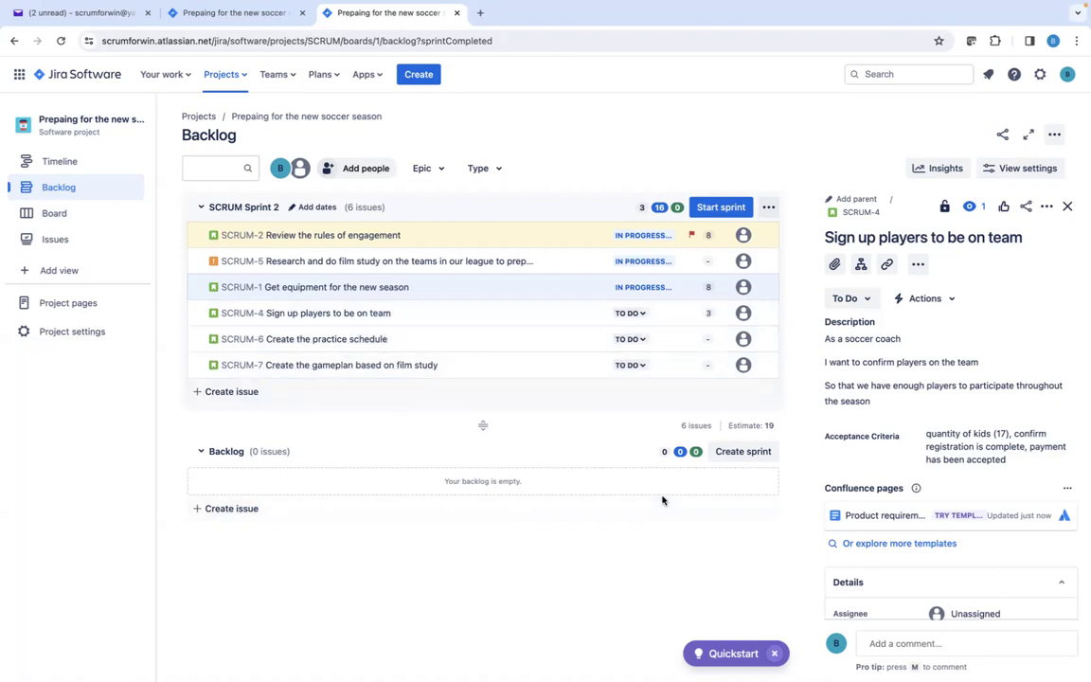
click(742, 452)
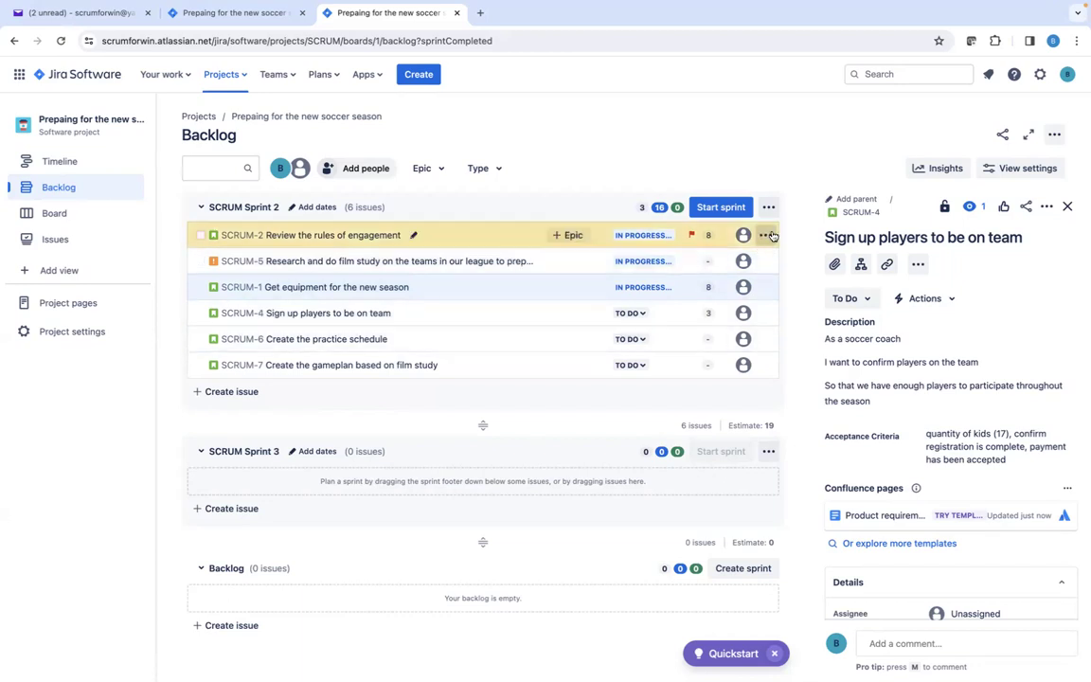
Start SCRUM Sprint 2 as a 2-week sprint with sprint goal 'xxx'.
click(725, 208)
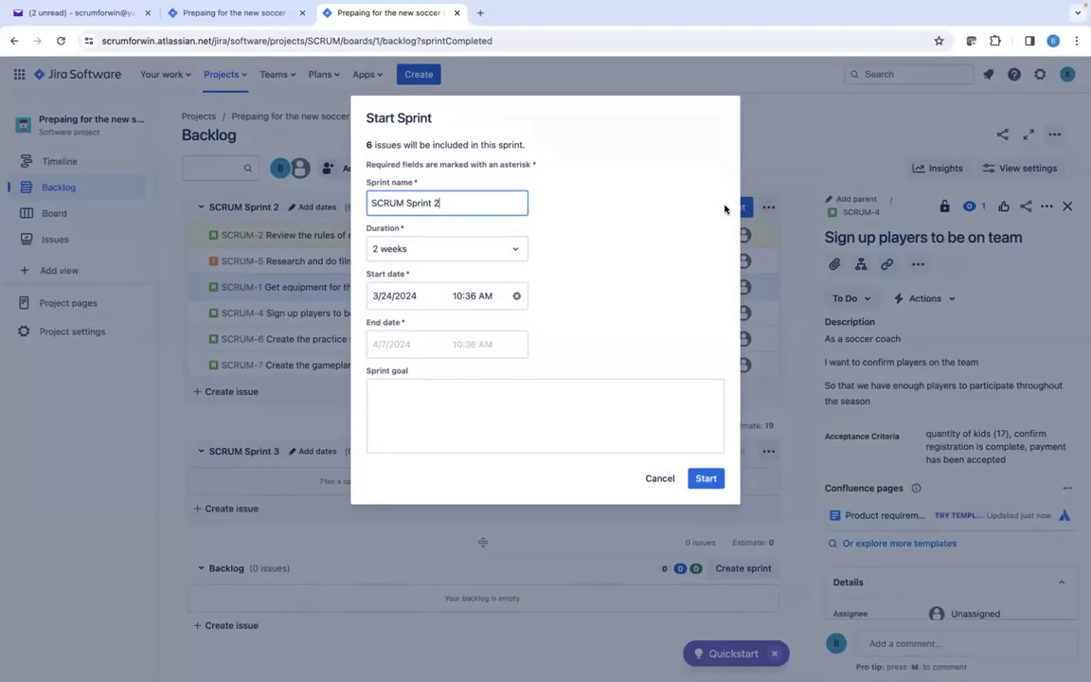
click(411, 405)
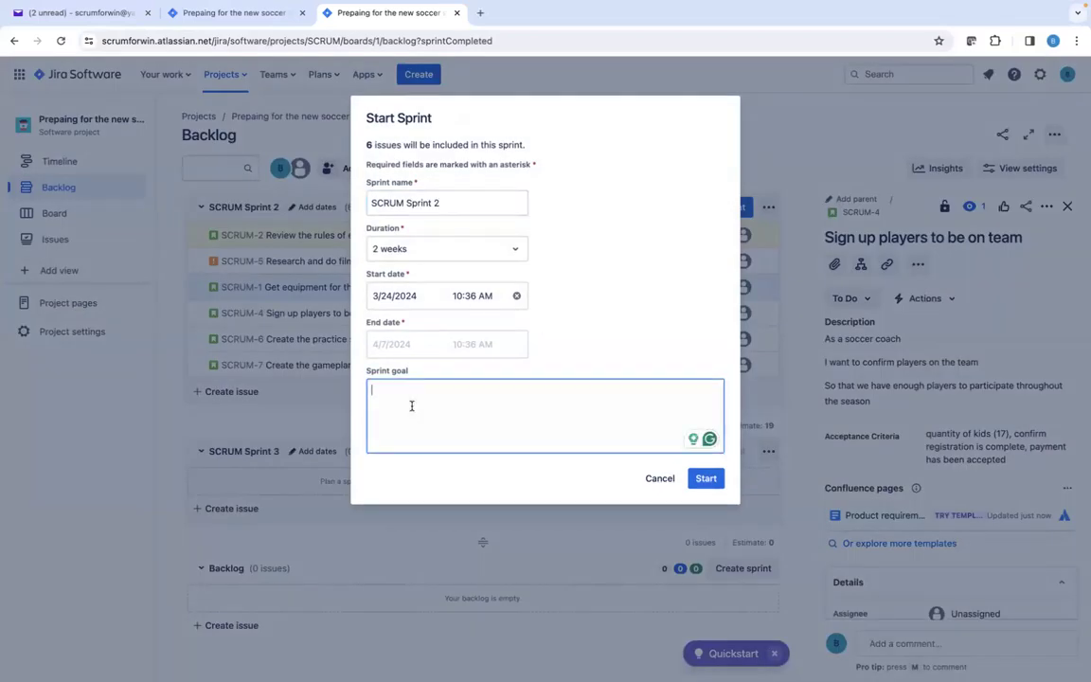
text(xxxx)
click(705, 478)
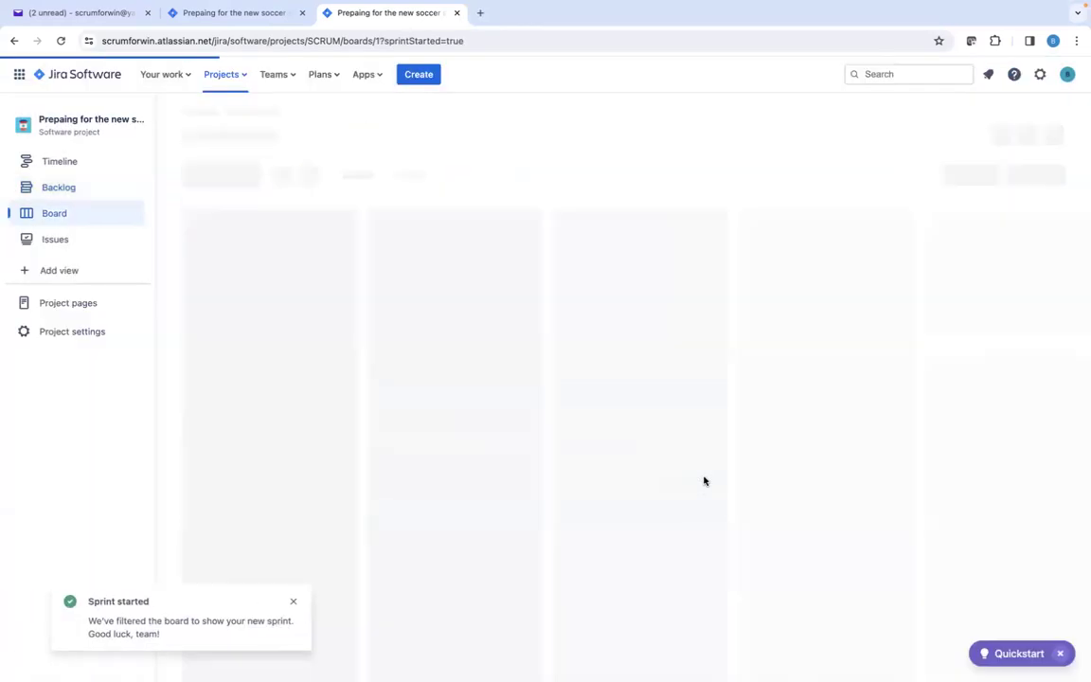